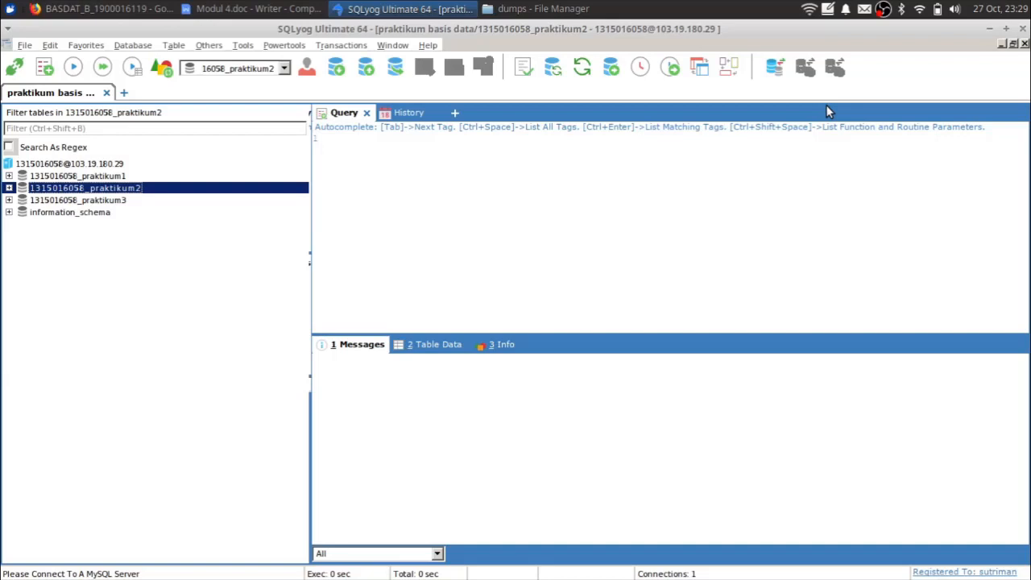
- Launch a terminal from the applications list, move it over SQLyog, then close it
click(10, 9)
text(ter)
key(Return)
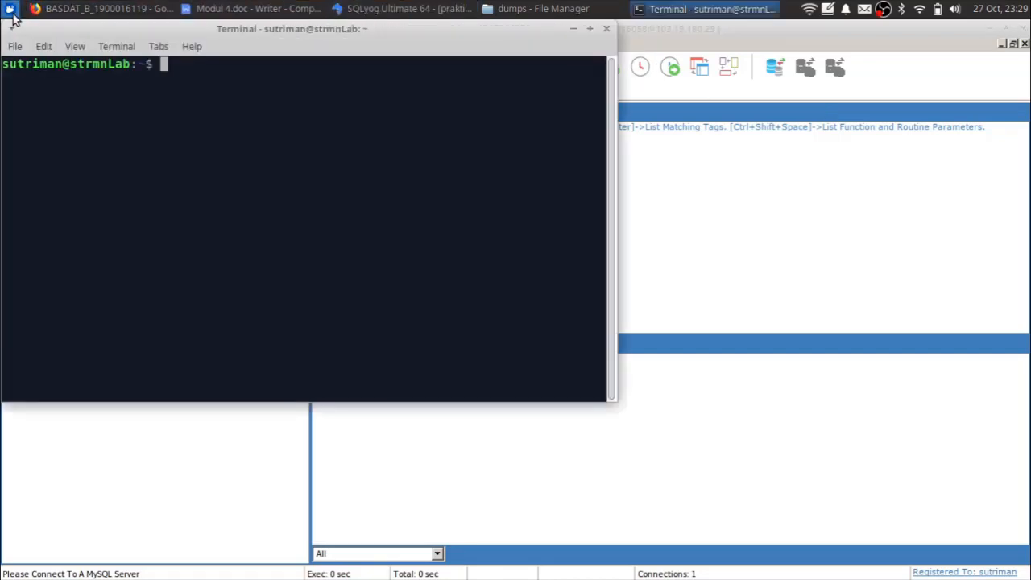
drag(297, 33, 548, 148)
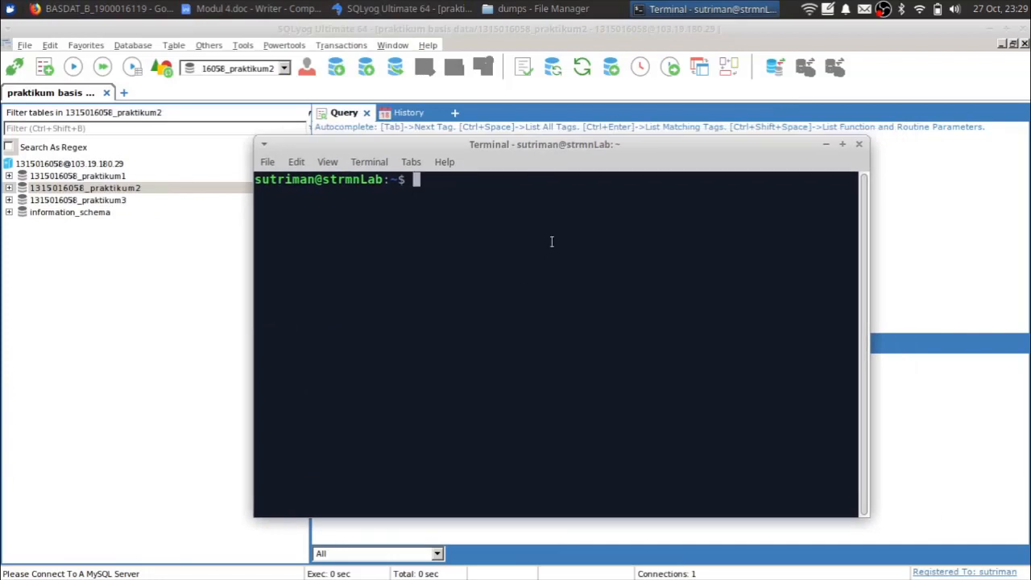
click(861, 146)
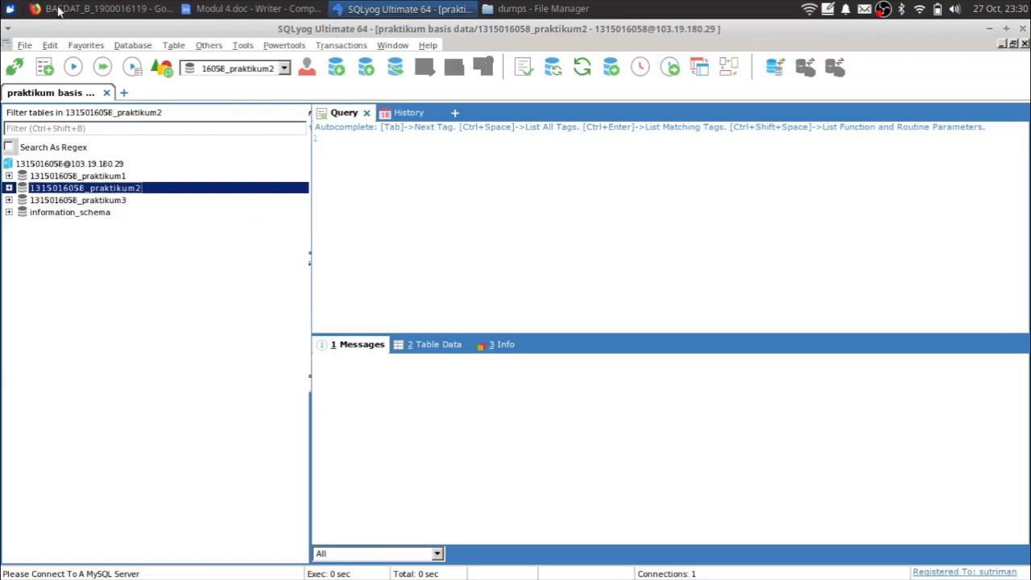
- Search the applications list for 'sql', then dismiss it and return to SQLyog
click(8, 10)
text(sql)
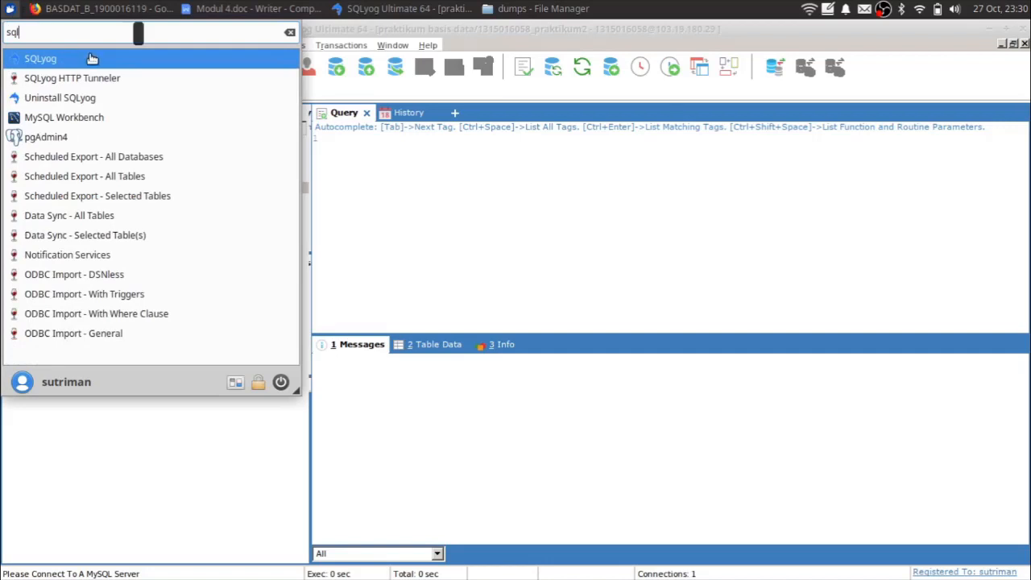
key(Escape)
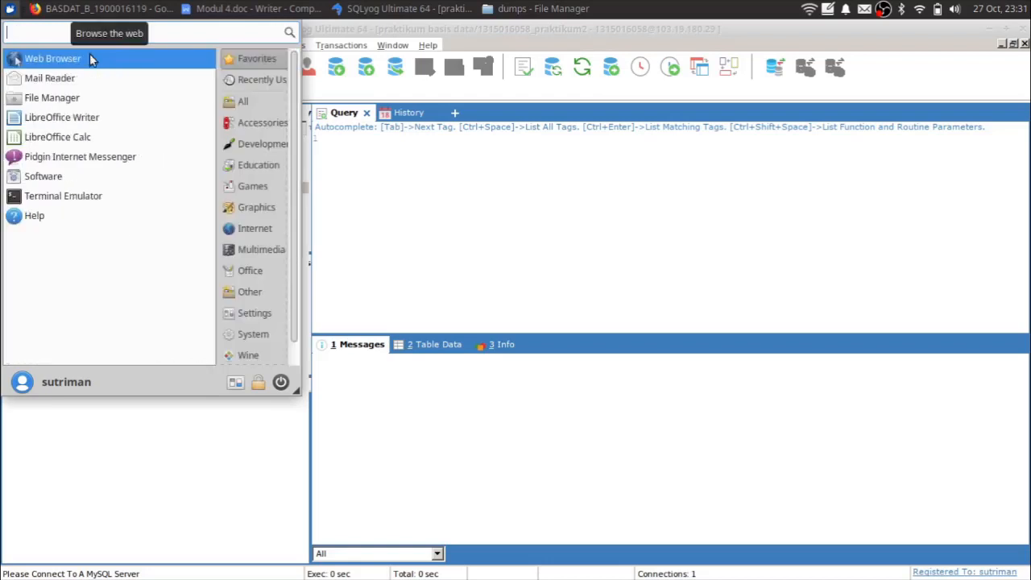
click(568, 158)
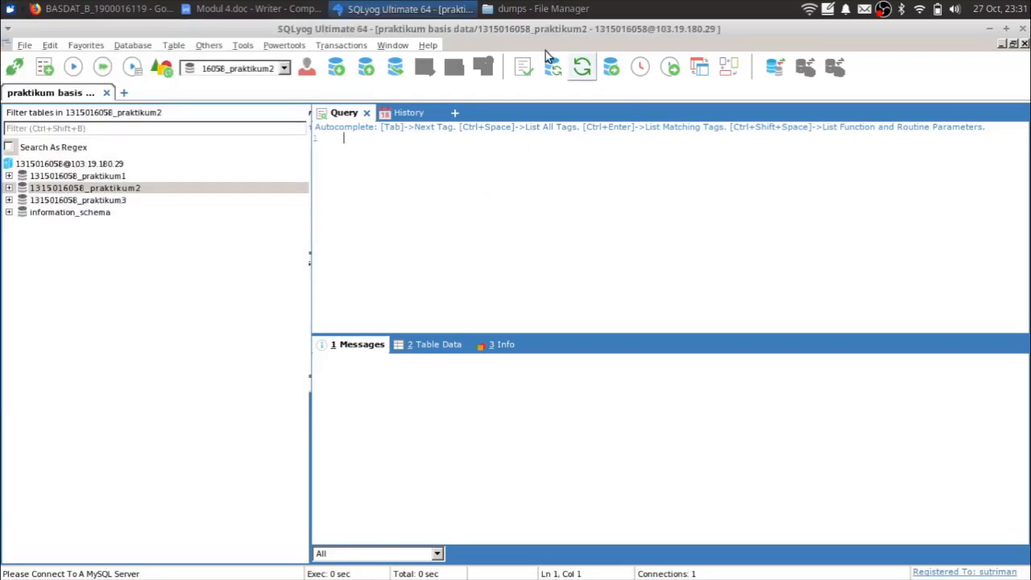
- Launch Mousepad with a blank document from the applications list
click(10, 10)
text(mous)
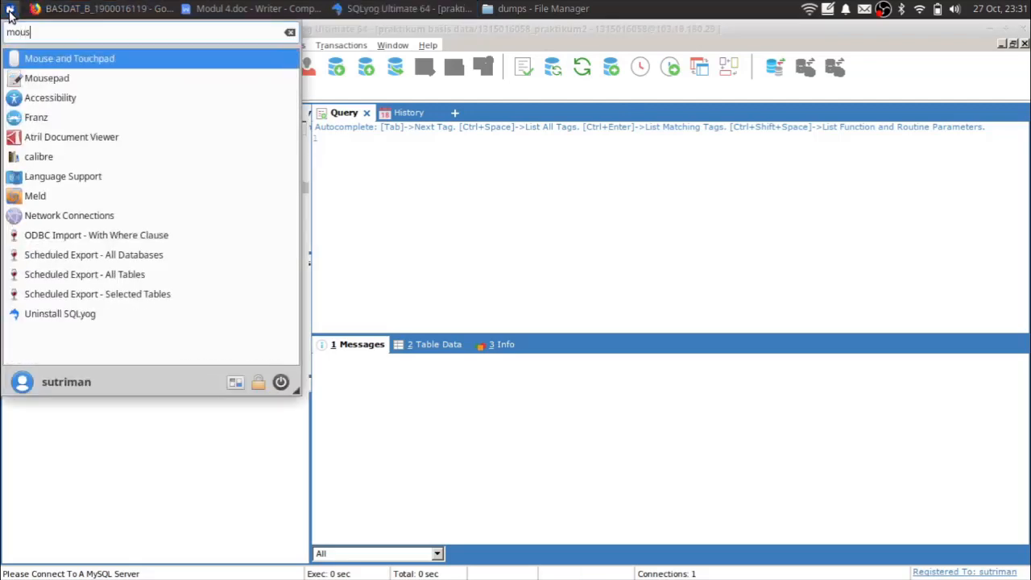
key(Down)
key(Return)
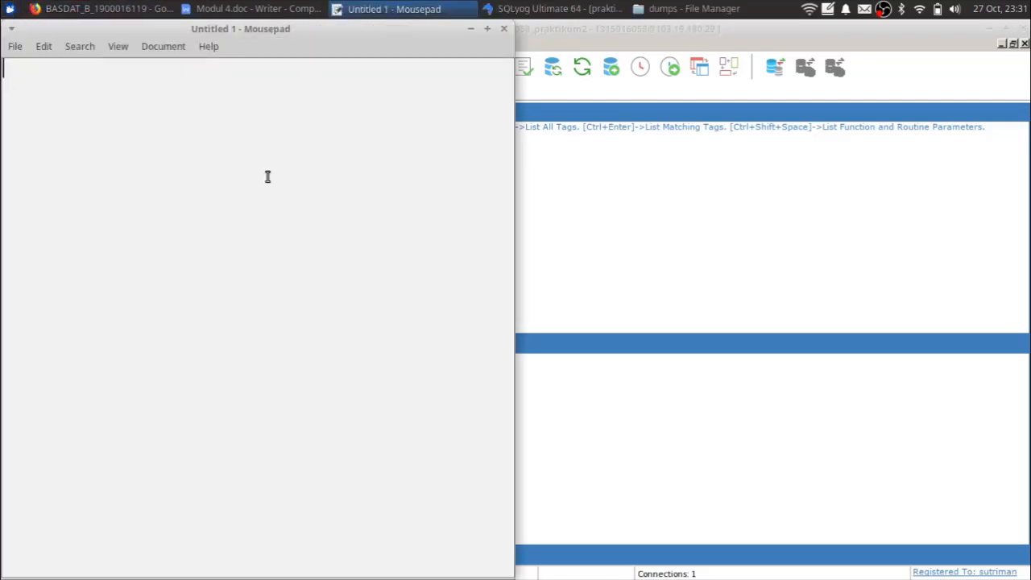
- Type the title line 'GUI Client MYSQL' in the new note
text(Clien)
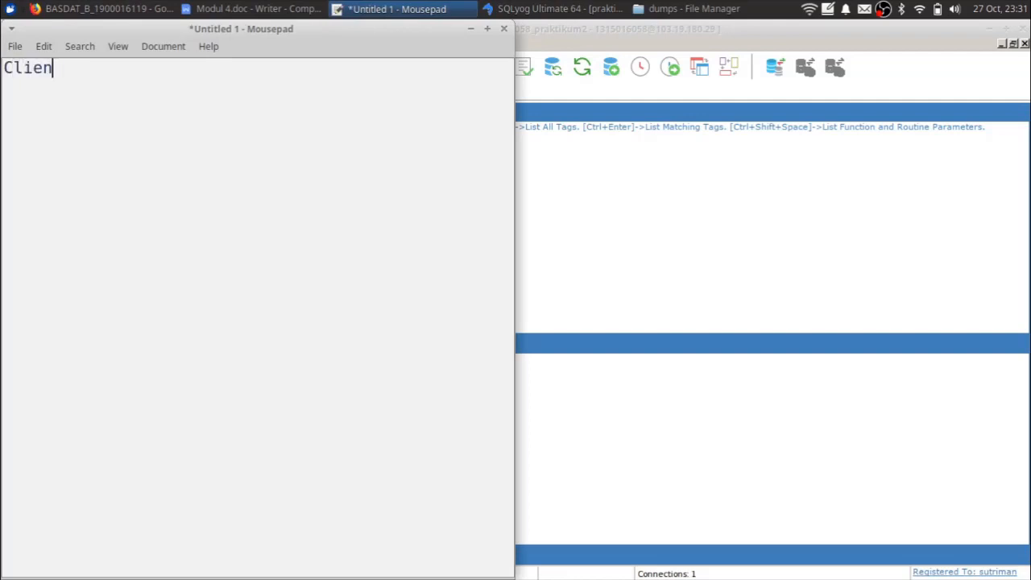
text(t MYSQL)
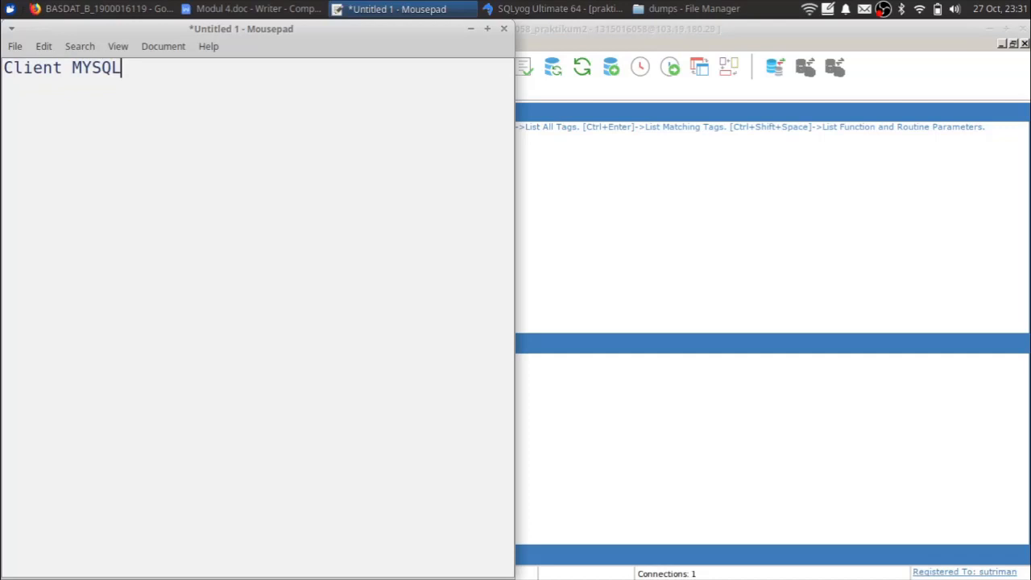
key(ctrl+Left)
key(ctrl+Left)
text(GUI)
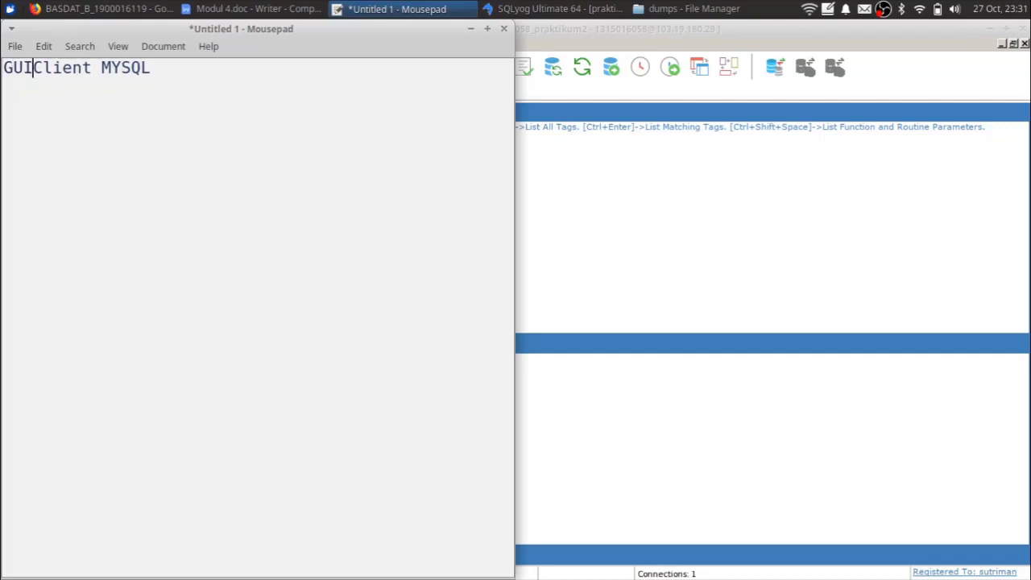
key(ctrl+Right)
key(ctrl+Right)
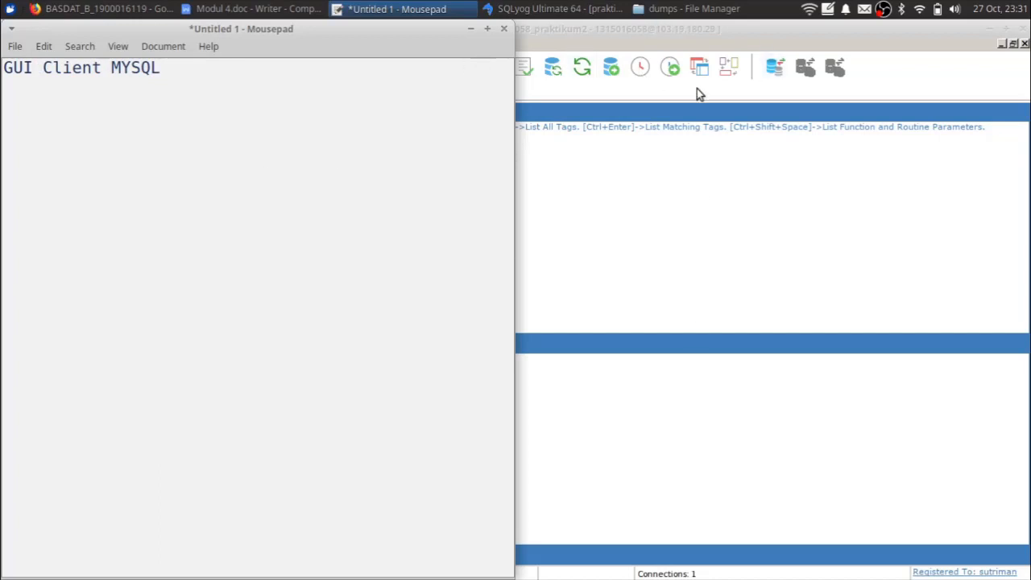
- Add the line '--> SQL Yog (MAC --> Sequel Pro)' and start a third '-->' line
key(Return)
text(--> SQL Yog ()
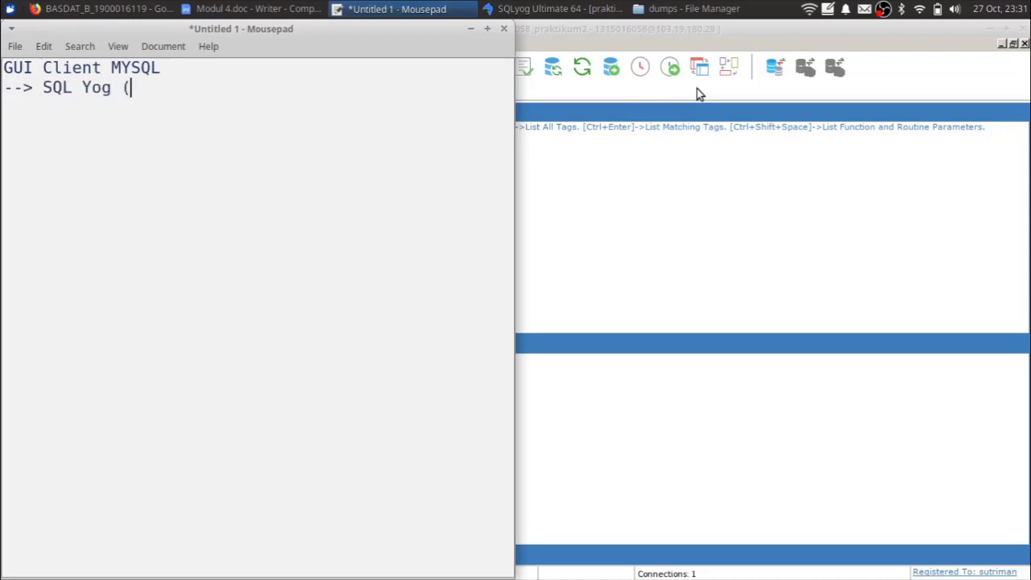
text(MAC --> Sequel Pro))
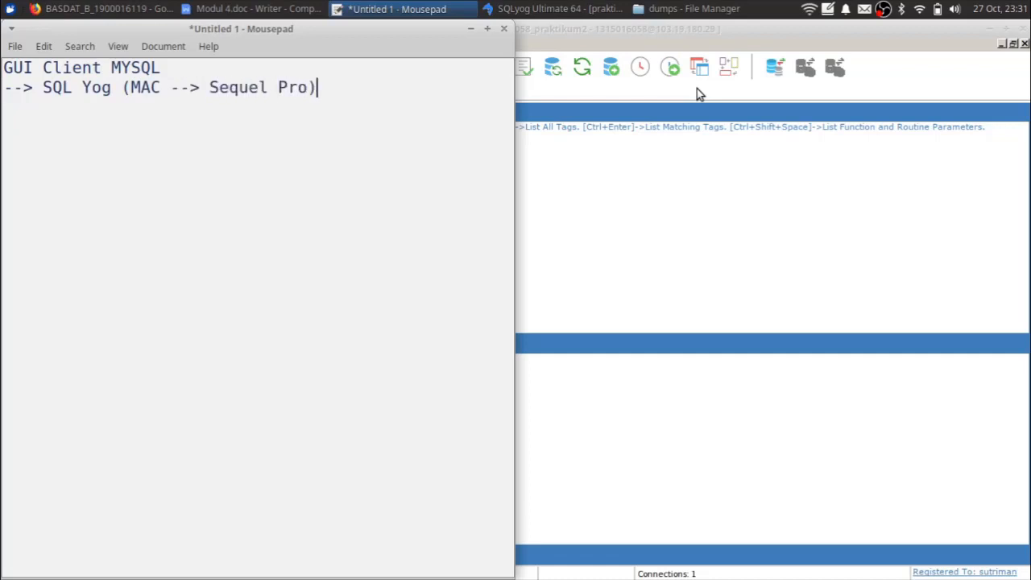
key(Return)
text(-->)
click(9, 9)
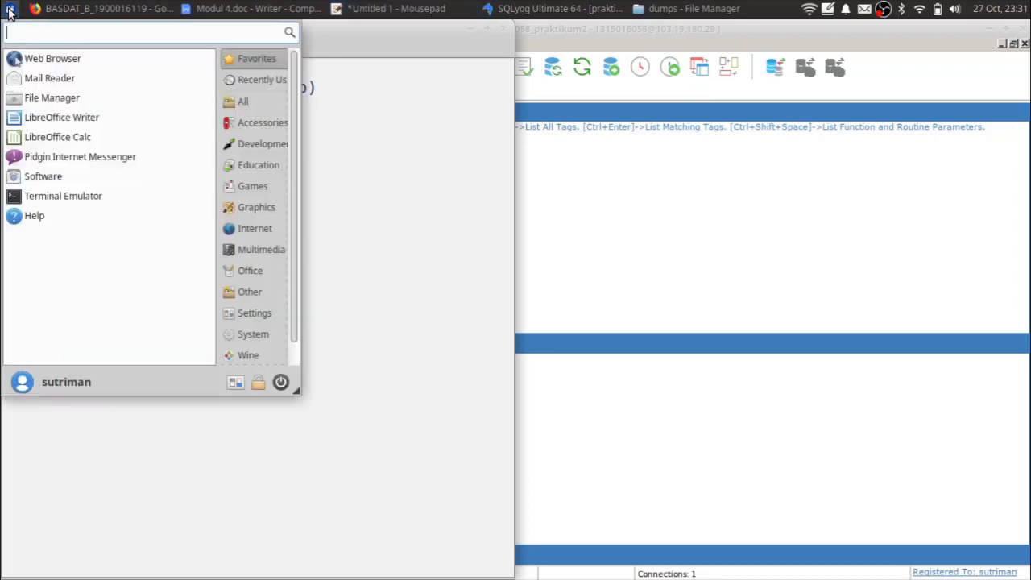
text(work)
key(Down)
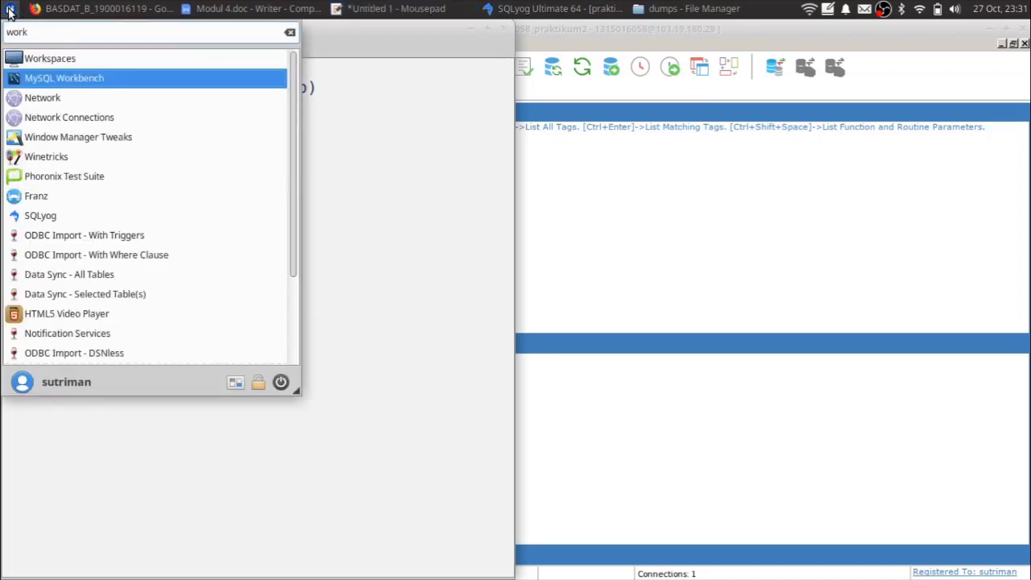
key(Return)
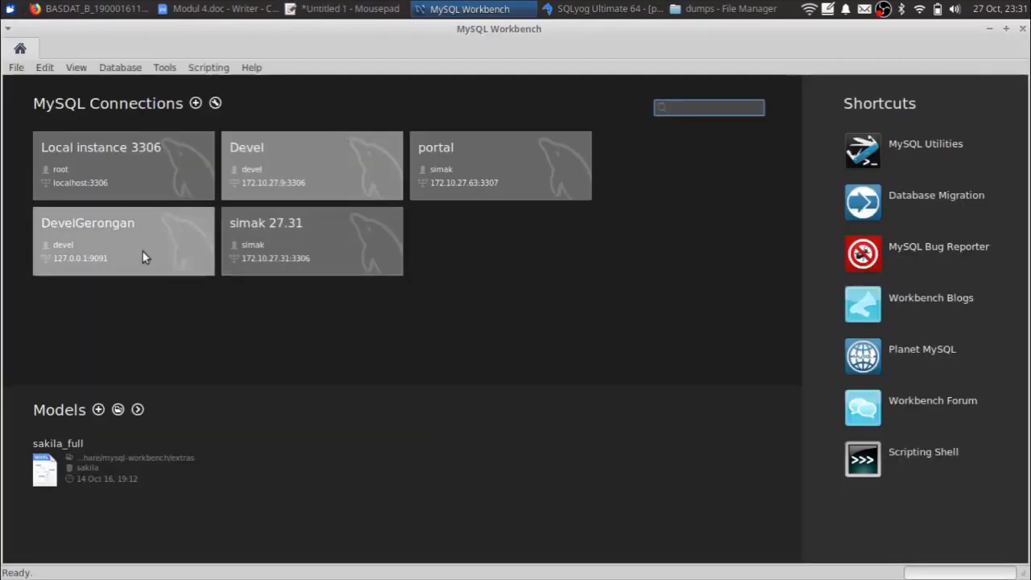
click(159, 195)
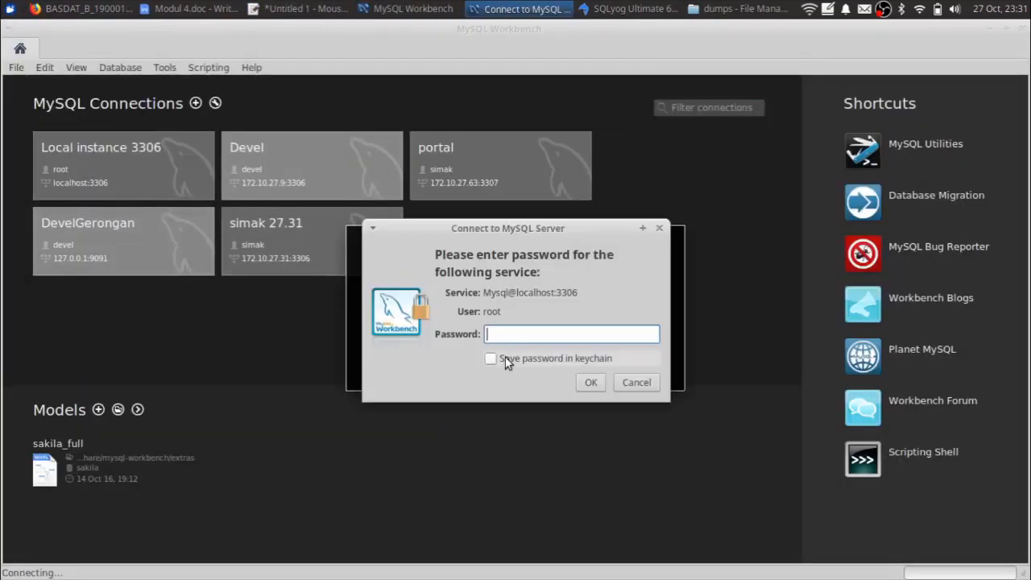
text(********)
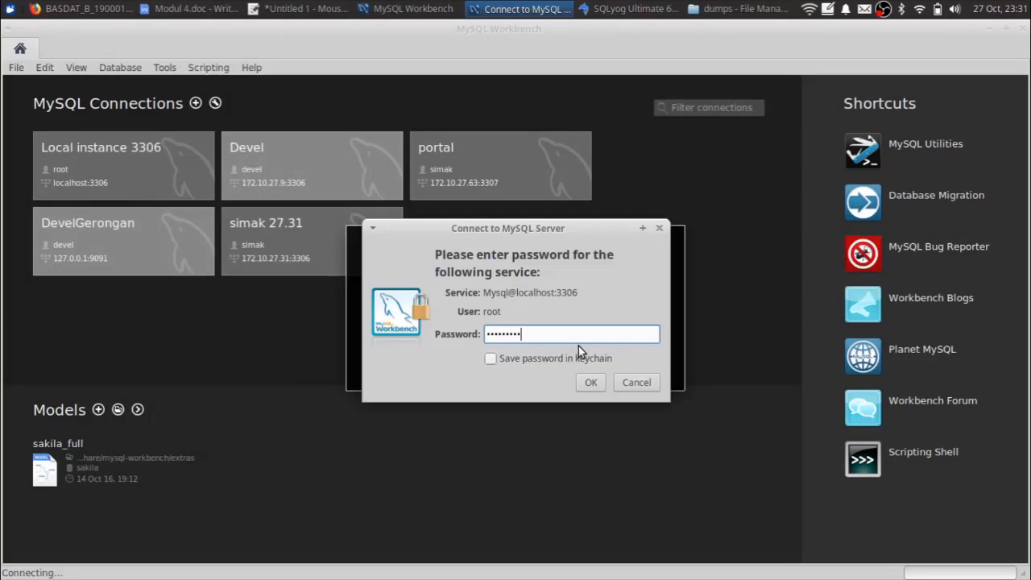
key(Return)
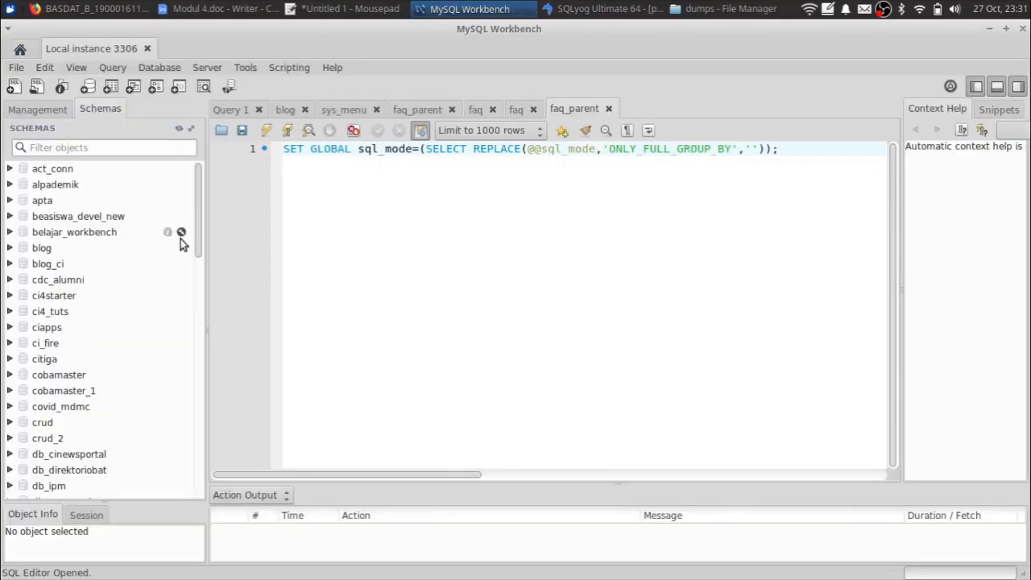
scroll(112, 255, down, 10)
scroll(112, 254, up, 7)
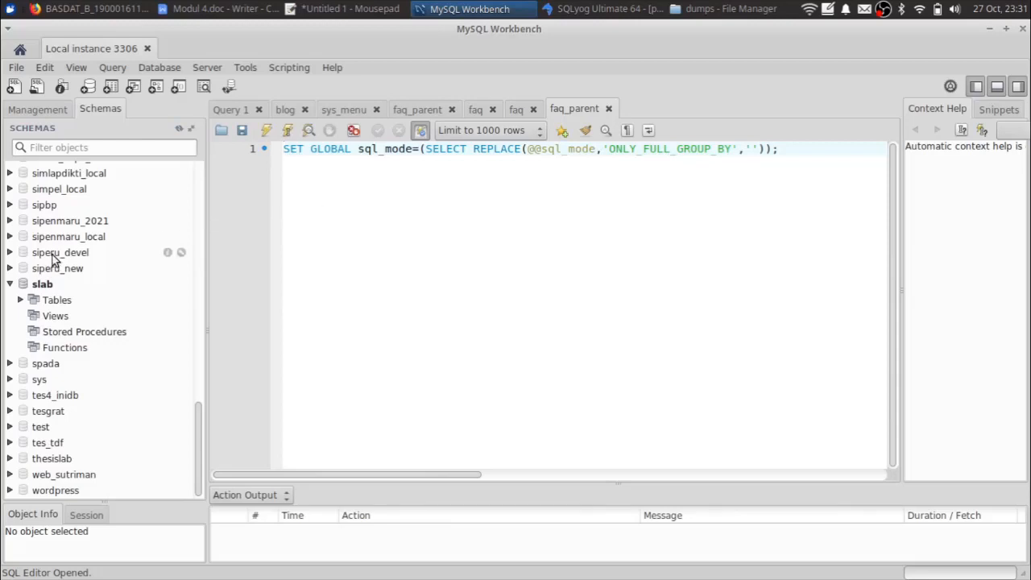
scroll(165, 298, up, 6)
scroll(166, 300, up, 10)
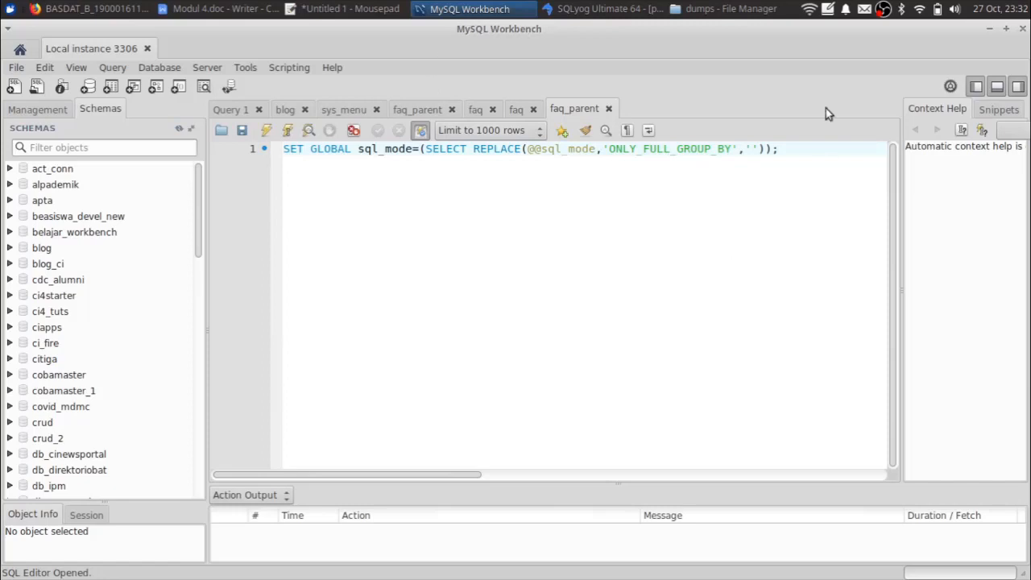
click(1023, 29)
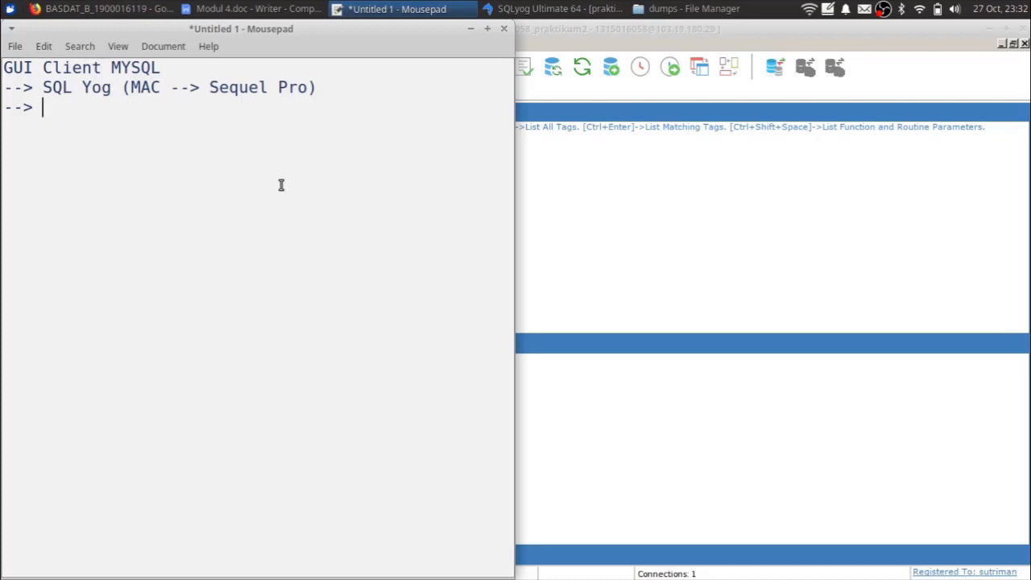
- Type the heading 'Praktikum 4.' after a blank line, then bring the dumps folder forward
click(573, 10)
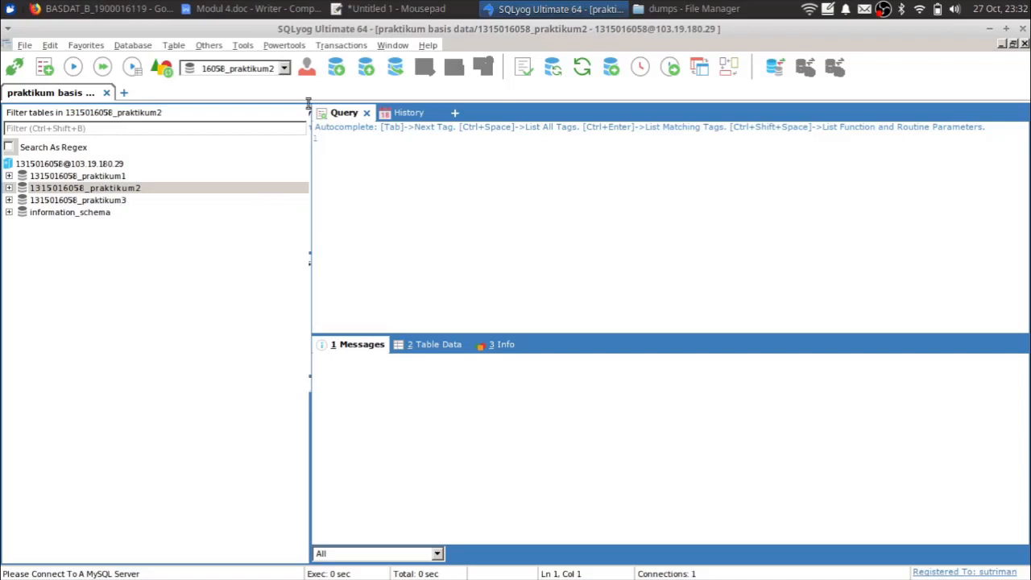
click(393, 9)
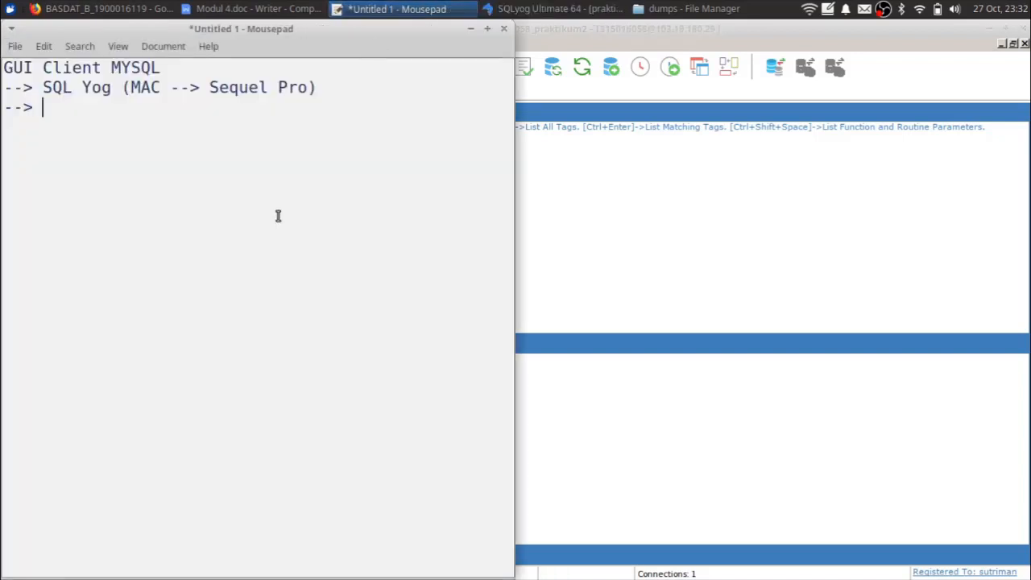
key(Return)
key(Return)
text(Praktikum 4.)
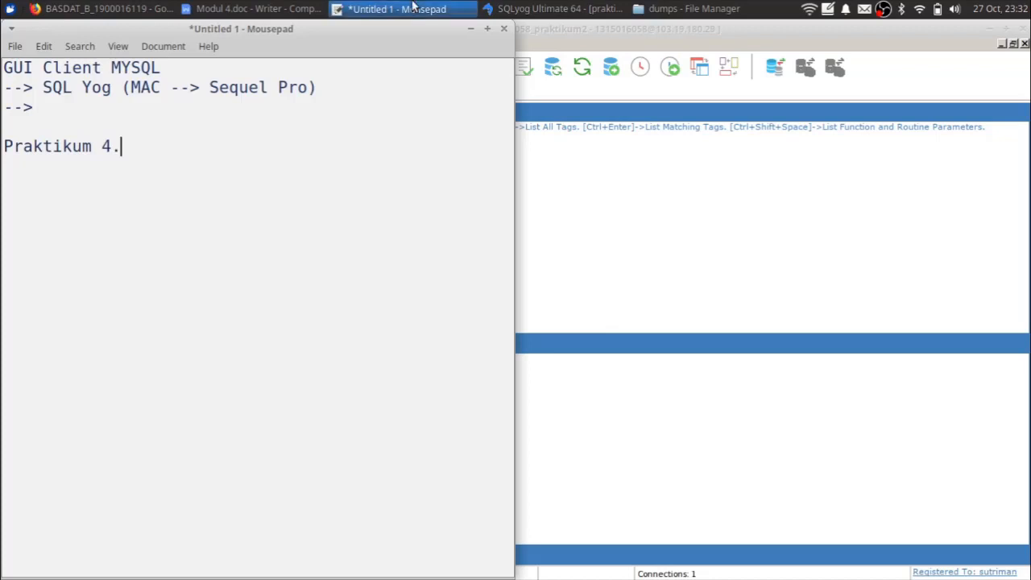
click(642, 7)
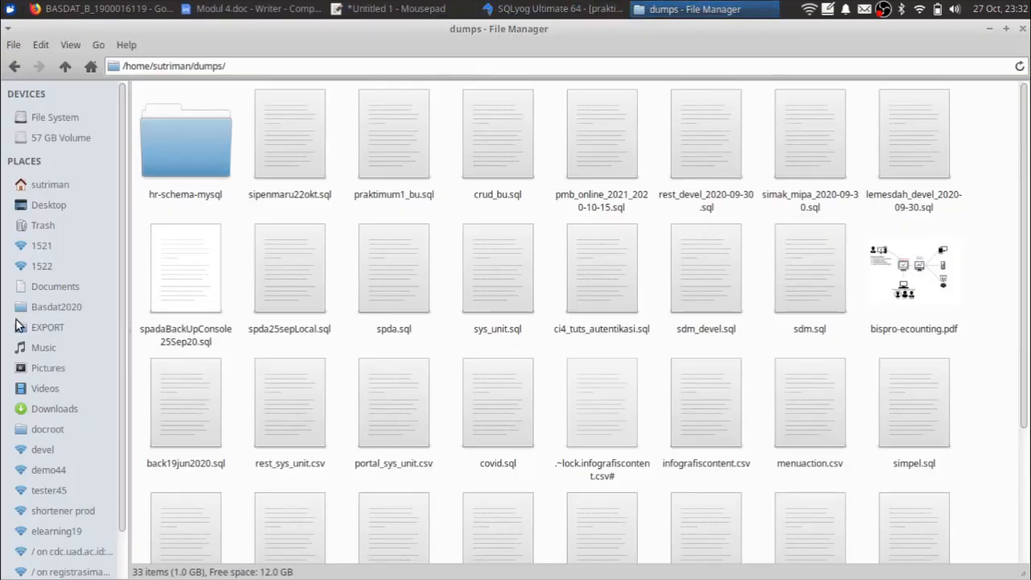
- Open Modul 4.pdf from Basdat2020 > Modul Lengkap 25 Juni 2007 > PDF Version
click(56, 307)
click(318, 168)
key(Right)
key(Return)
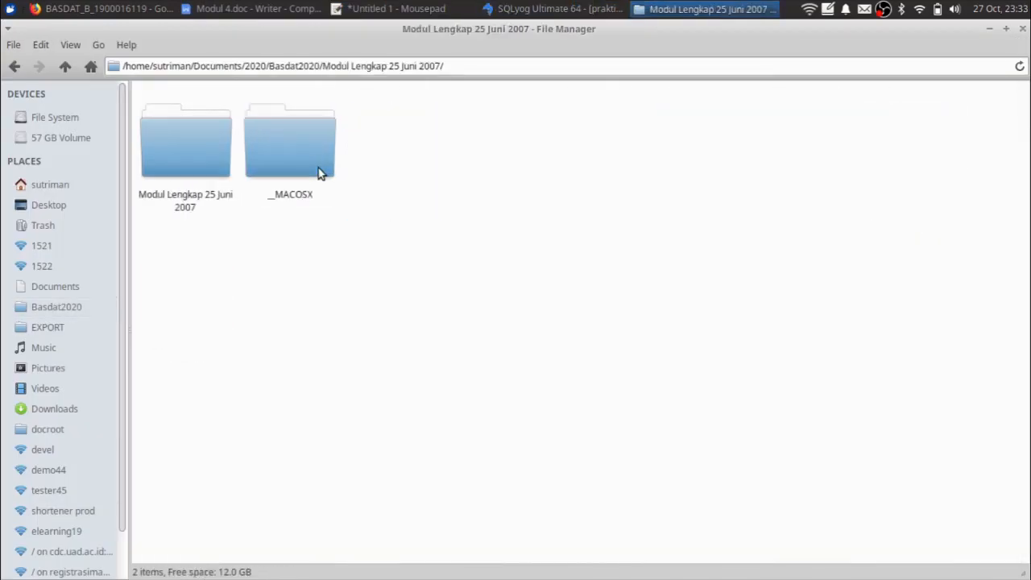
key(Right)
key(Return)
key(Right)
key(Return)
key(Right)
key(Right)
key(Right)
key(Right)
key(Right)
key(Right)
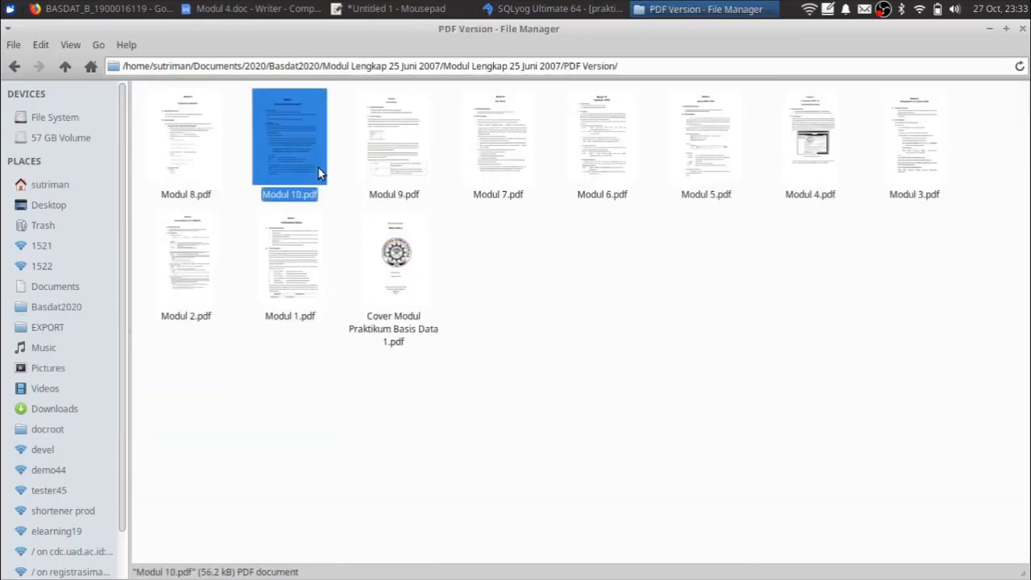
key(Right)
key(Return)
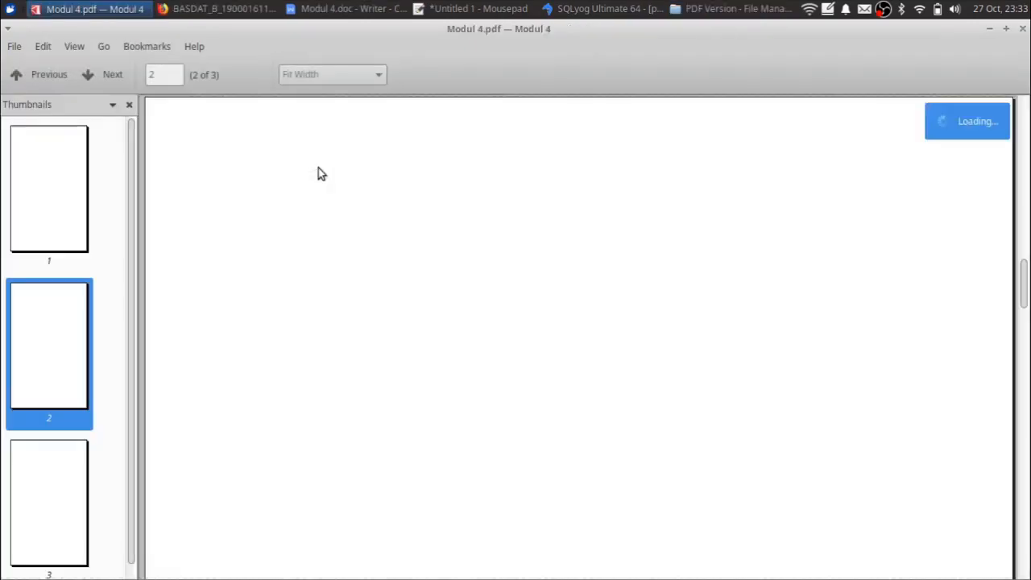
- Skim Modul 4.pdf, close the viewer, and switch back to SQLyog
scroll(599, 270, up, 10)
scroll(599, 267, down, 10)
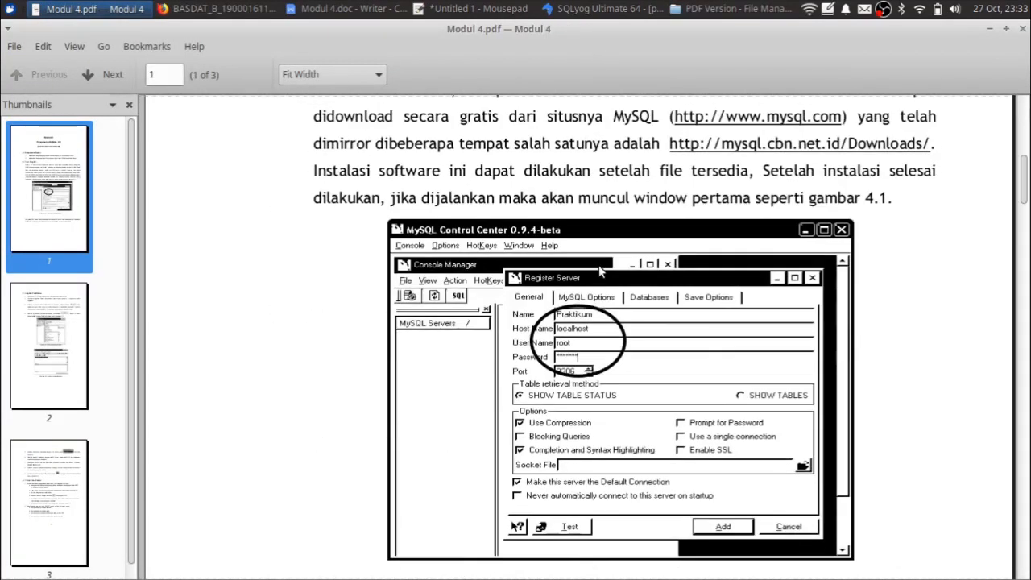
click(1024, 30)
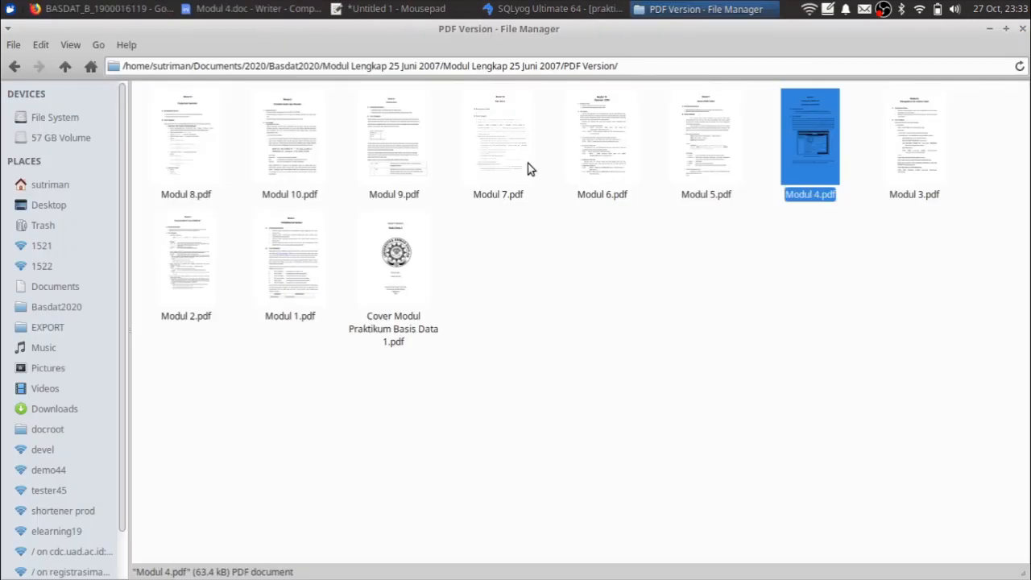
key(alt+Tab)
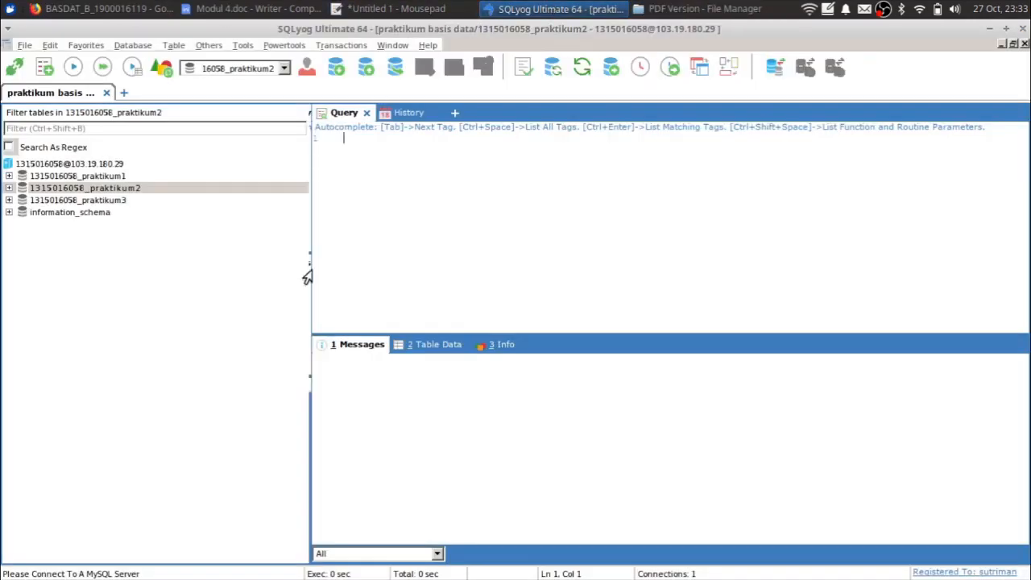
- Type the numbered item '1. Koneksi DB' on a new line under 'Praktikum 4.'
key(alt+Tab)
key(alt+Tab)
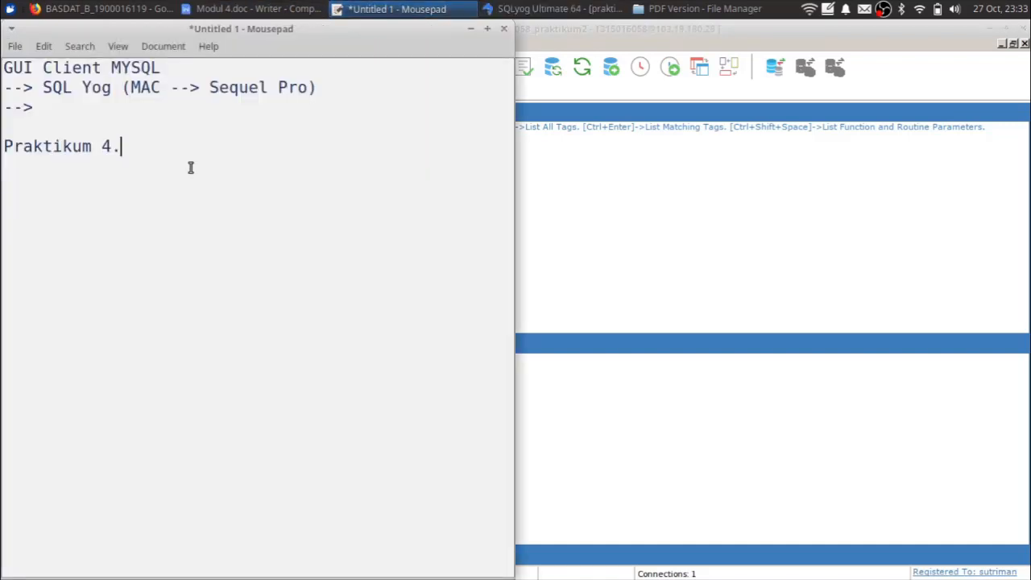
key(Return)
key(Return)
text(1. Koneksi DB)
key(Return)
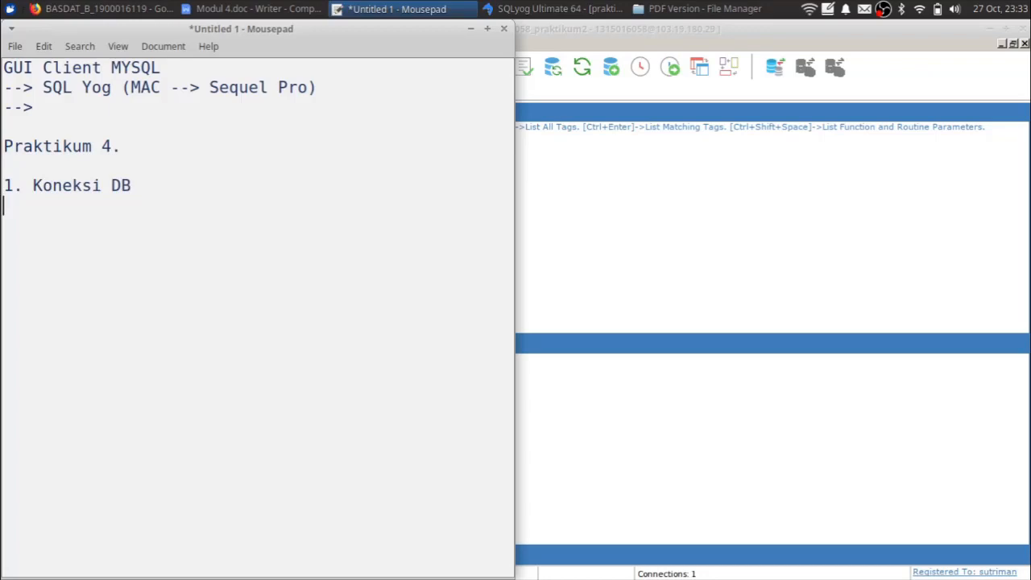
click(592, 170)
click(608, 7)
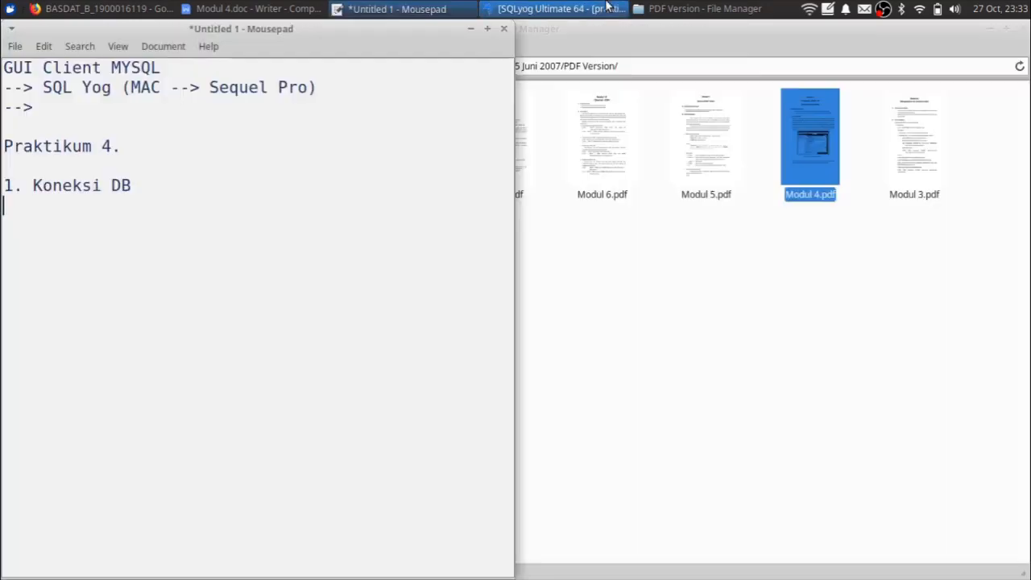
- Restore SQLyog and close the praktikum basis data connection tab
click(603, 8)
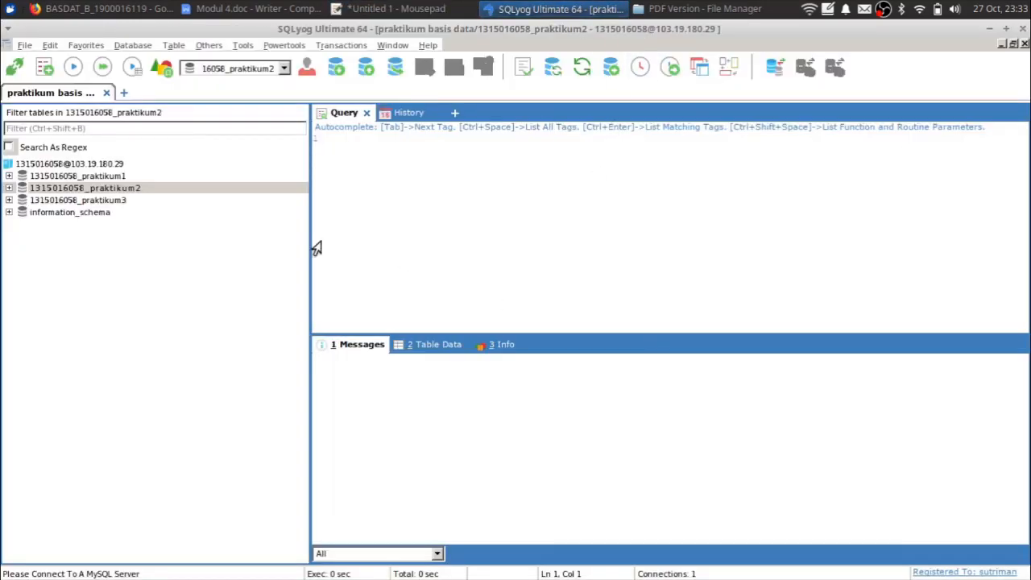
click(124, 94)
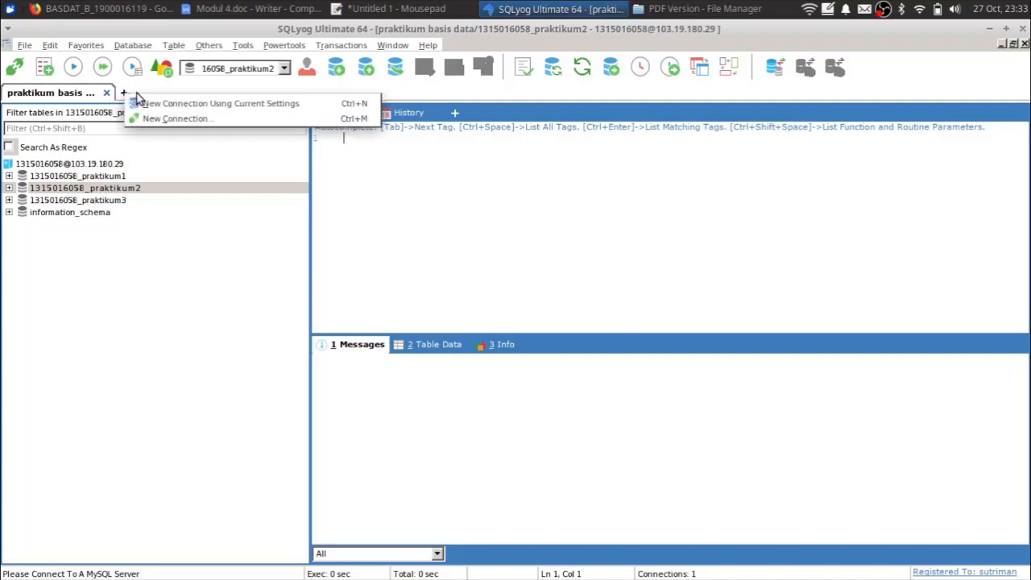
click(511, 269)
click(106, 94)
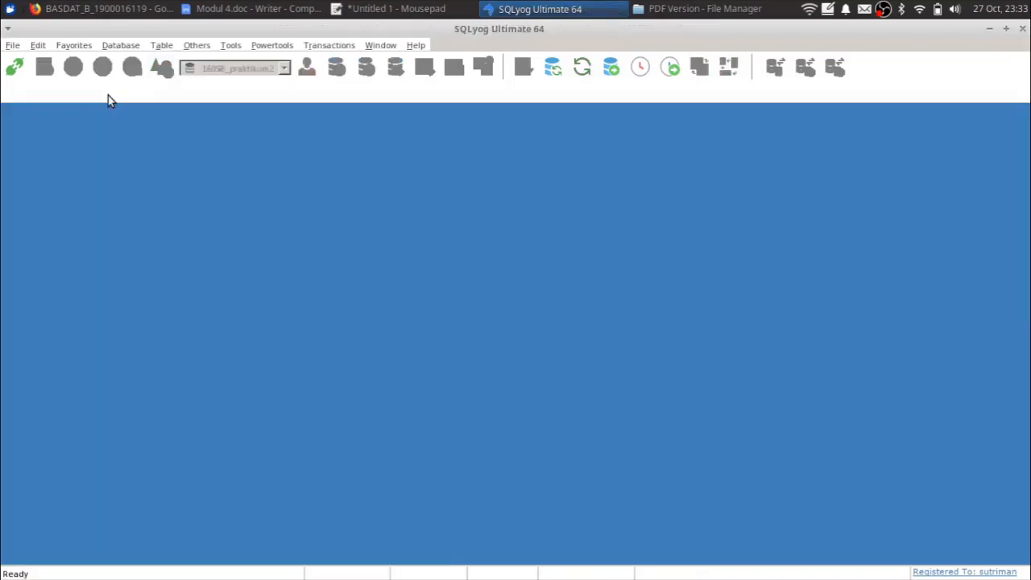
- In Connect to MySQL Host, create a new saved connection named 'praktikum db'
click(14, 67)
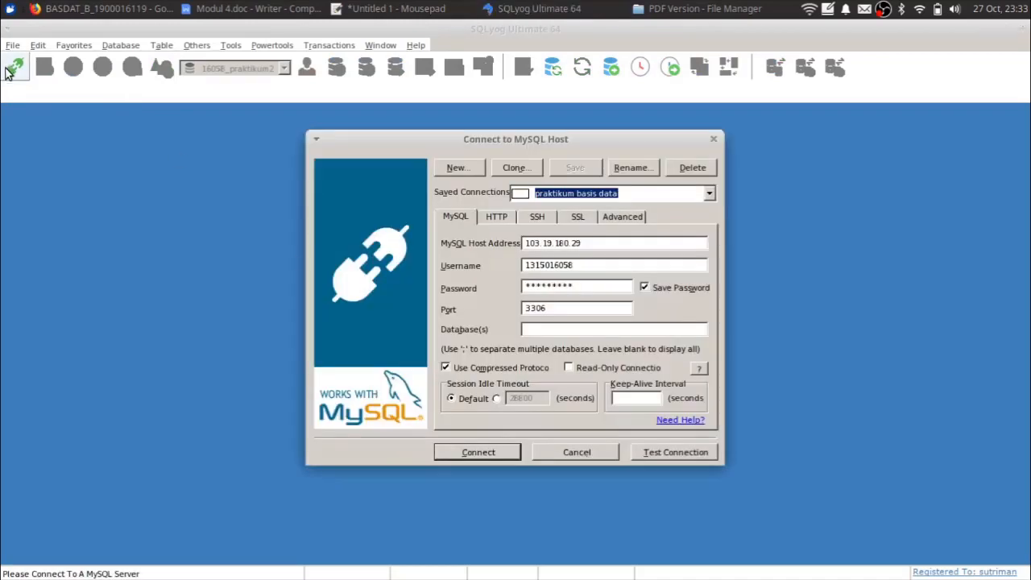
key(Escape)
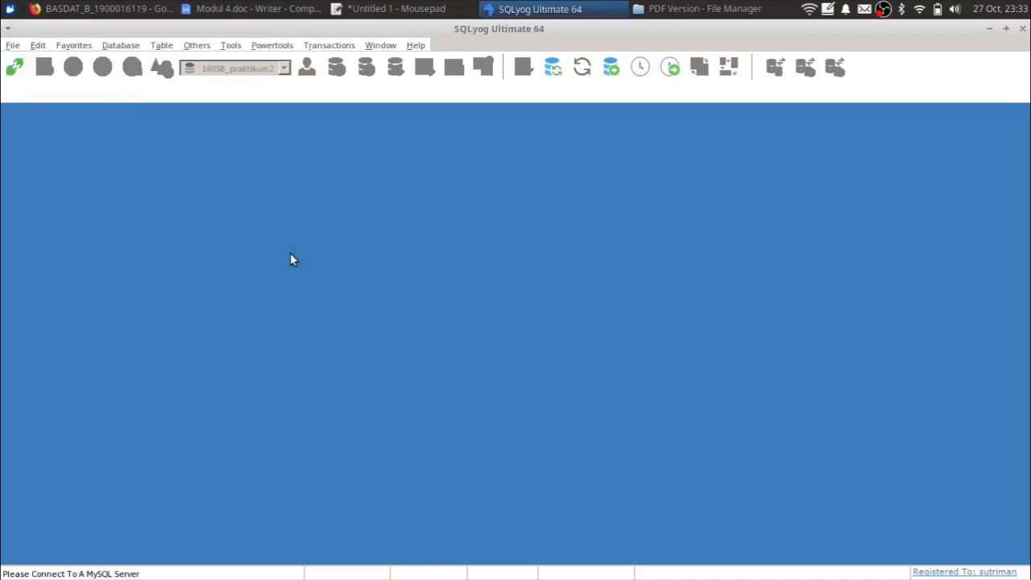
click(17, 72)
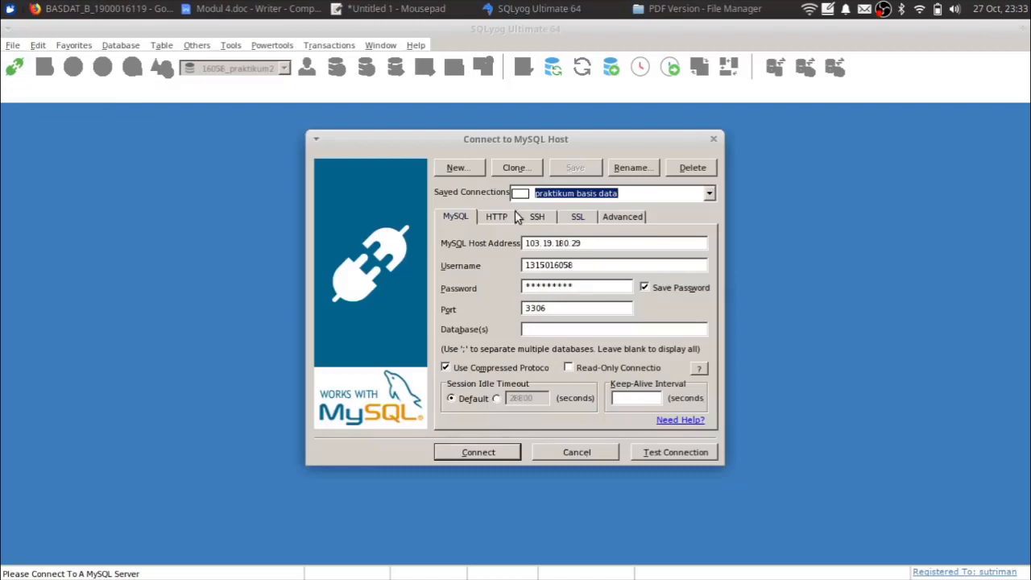
click(457, 169)
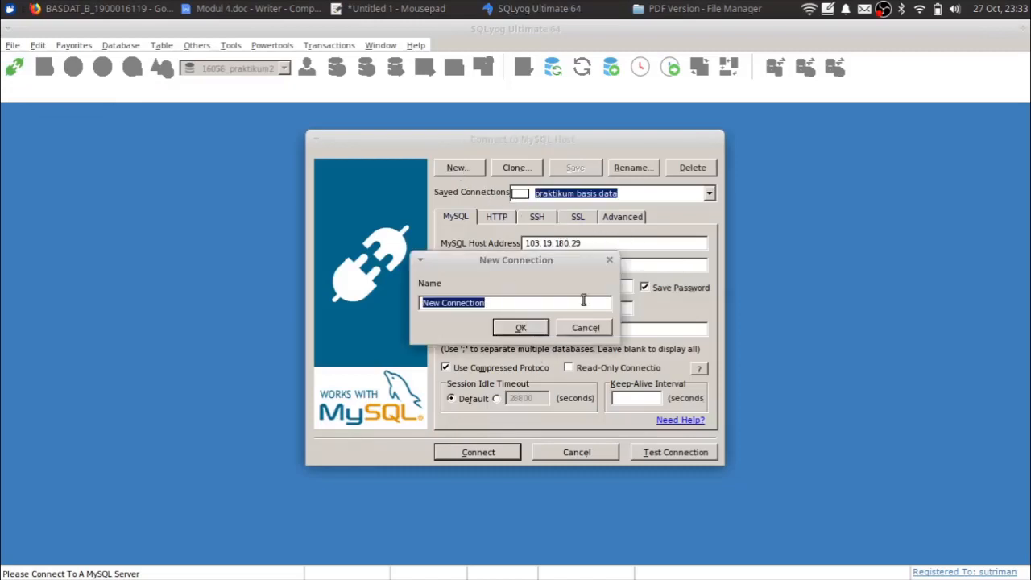
key(Escape)
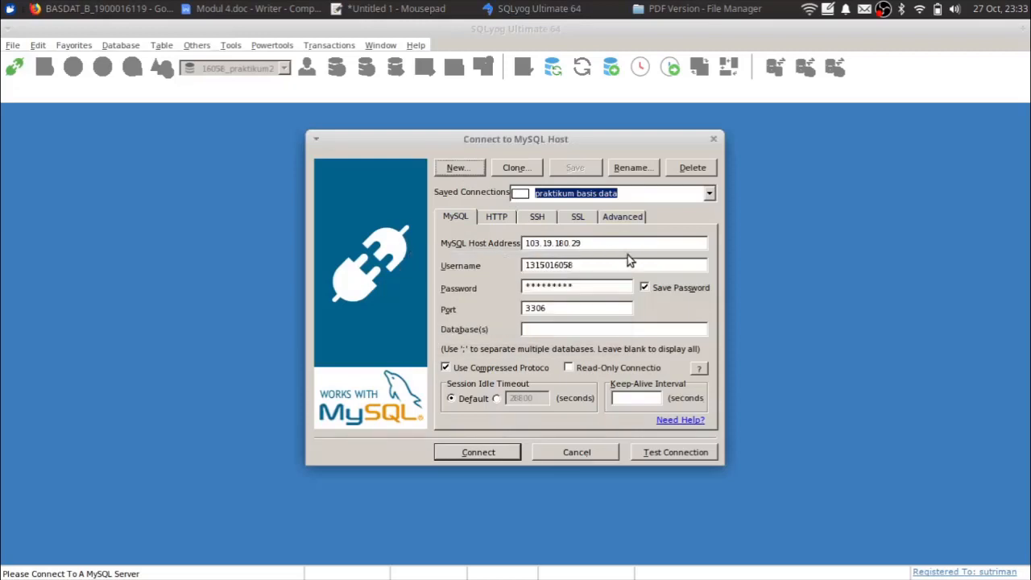
double_click(587, 240)
key(ctrl+c)
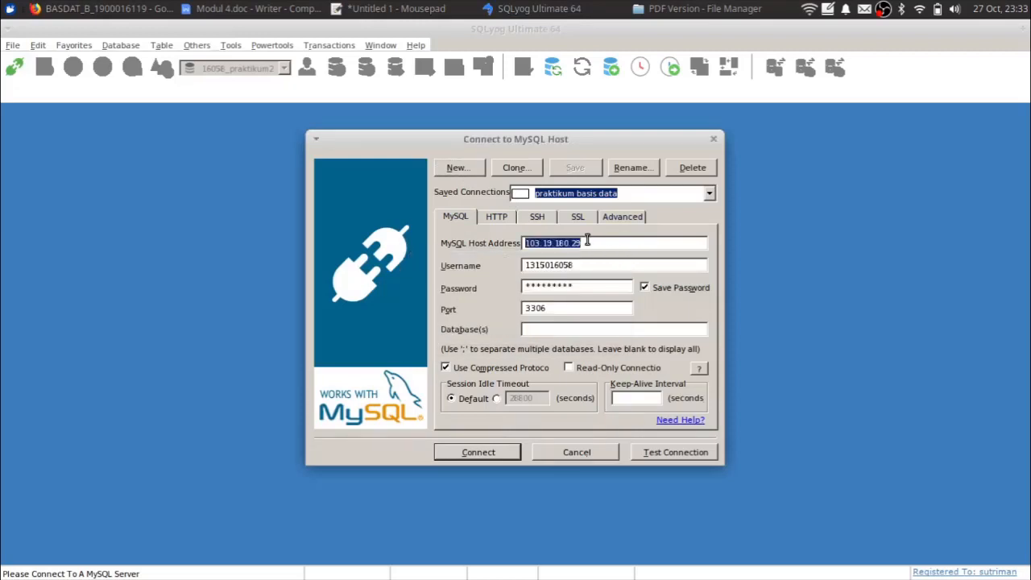
click(458, 169)
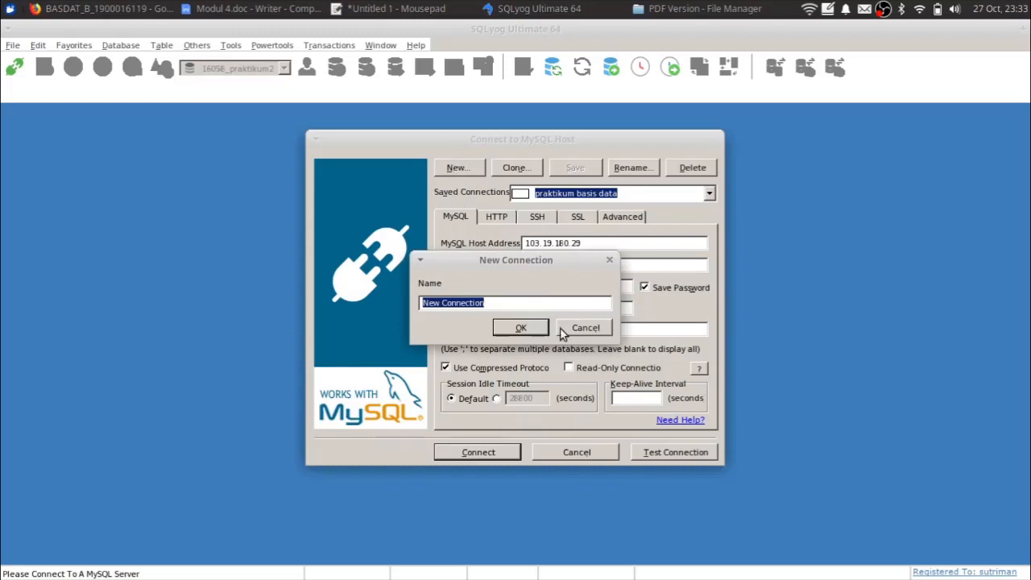
text(praktiu)
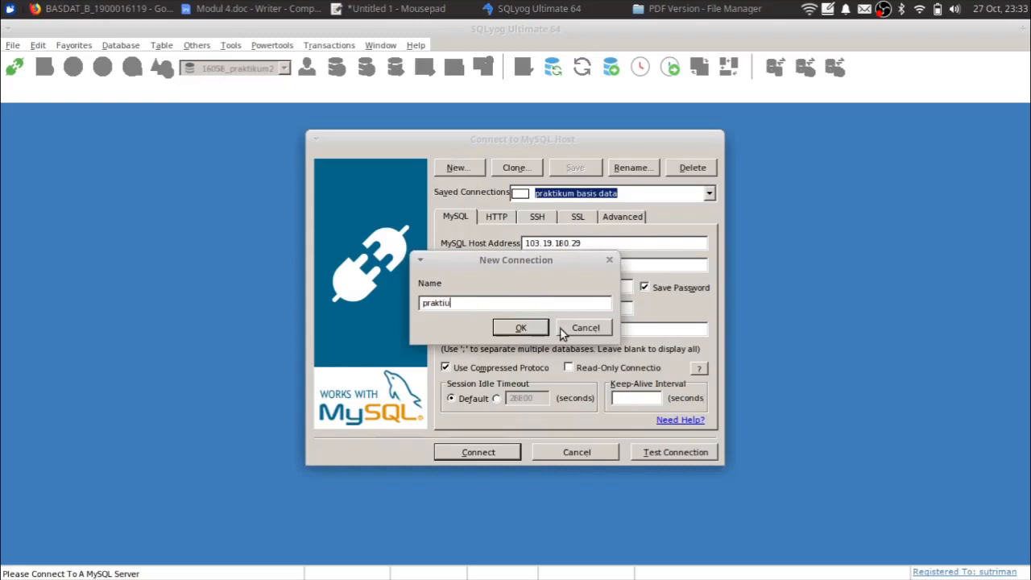
key(BackSpace)
text(kum db)
- Confirm the name, enter the root password, connect, and save the connection changes
click(520, 326)
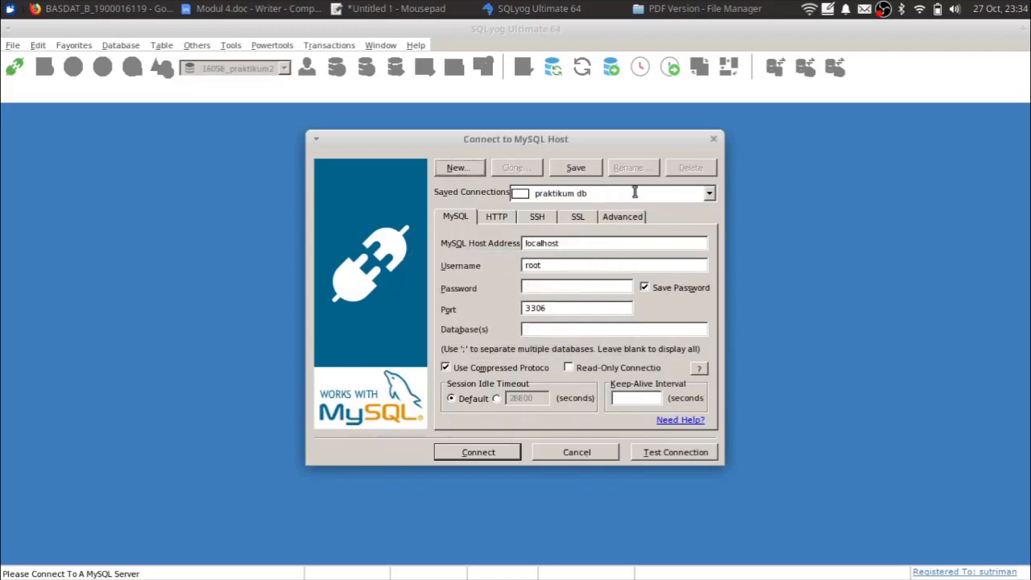
double_click(575, 244)
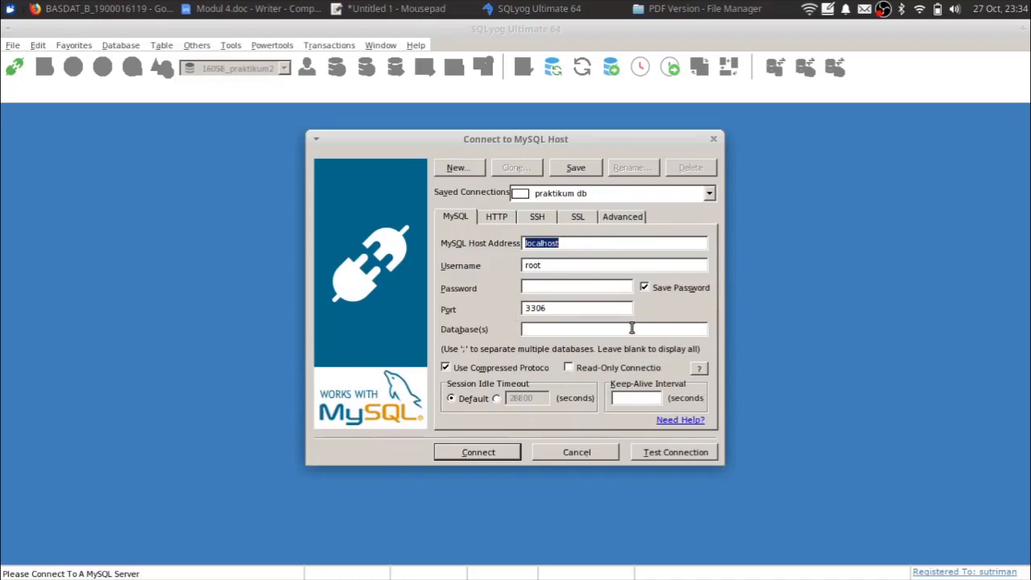
click(557, 290)
text(*******)
double_click(557, 290)
text(**********)
click(467, 453)
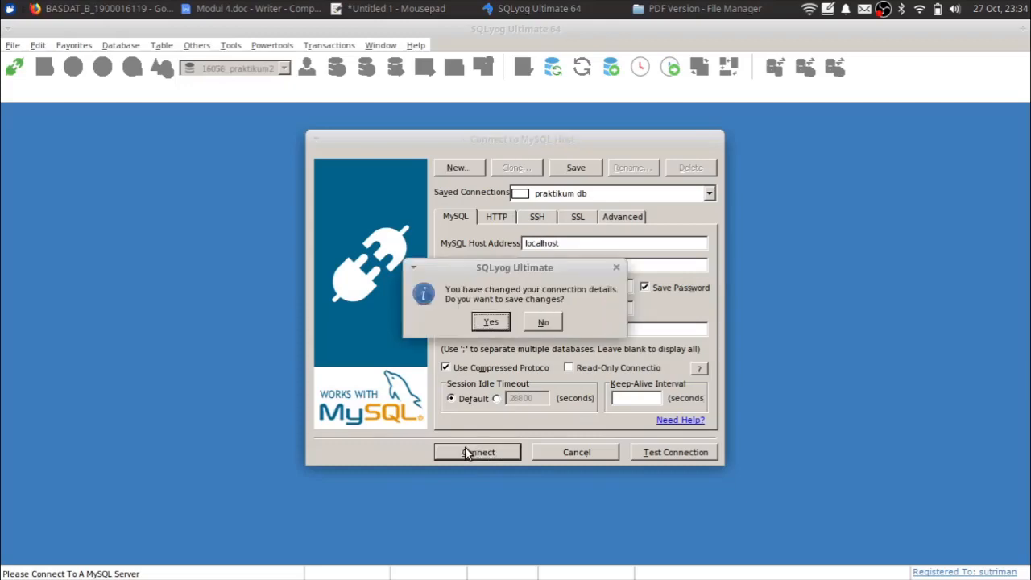
click(488, 323)
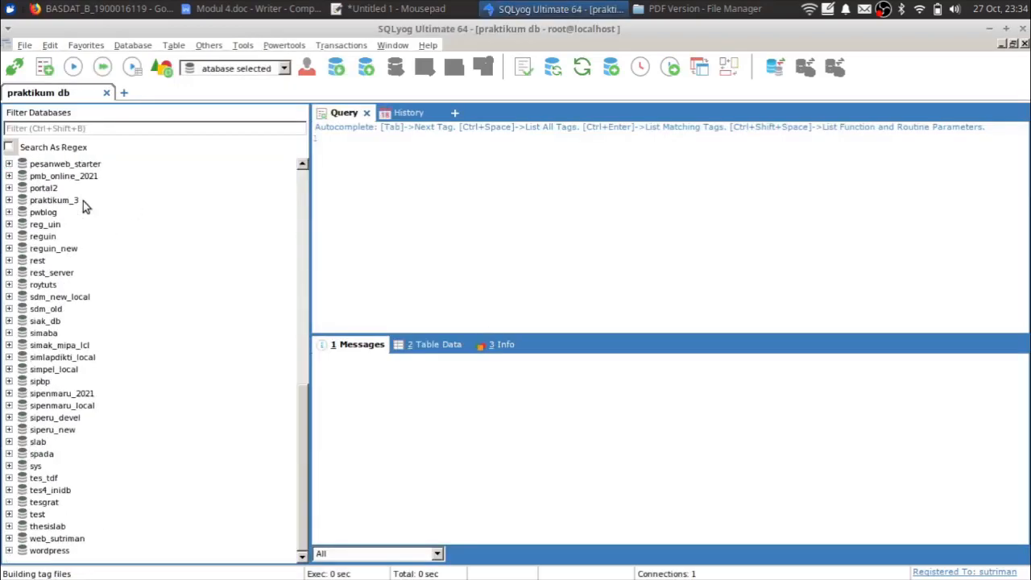
- Close the local session and paste 103.19.180.29 over localhost as the host address
click(107, 93)
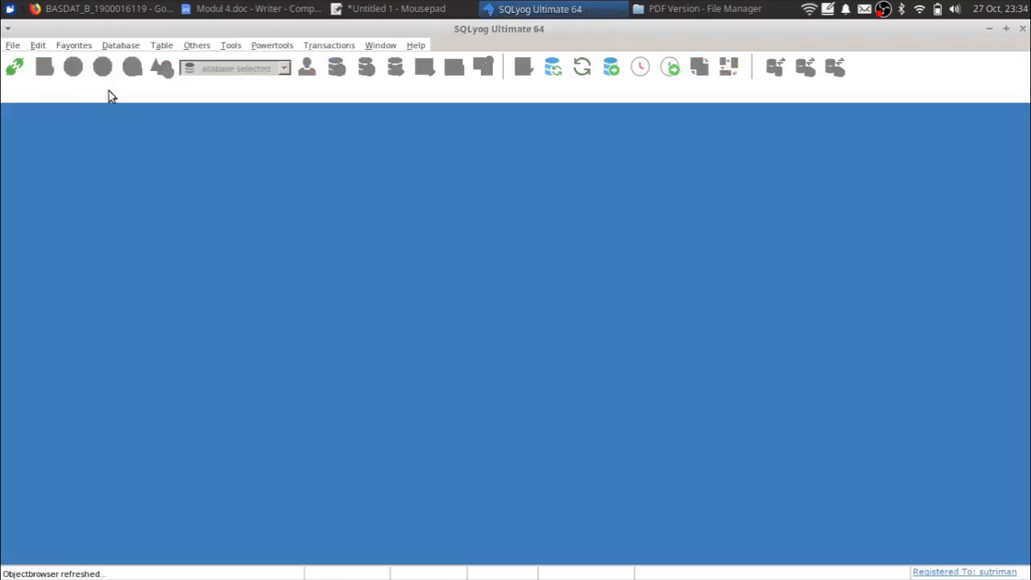
click(16, 70)
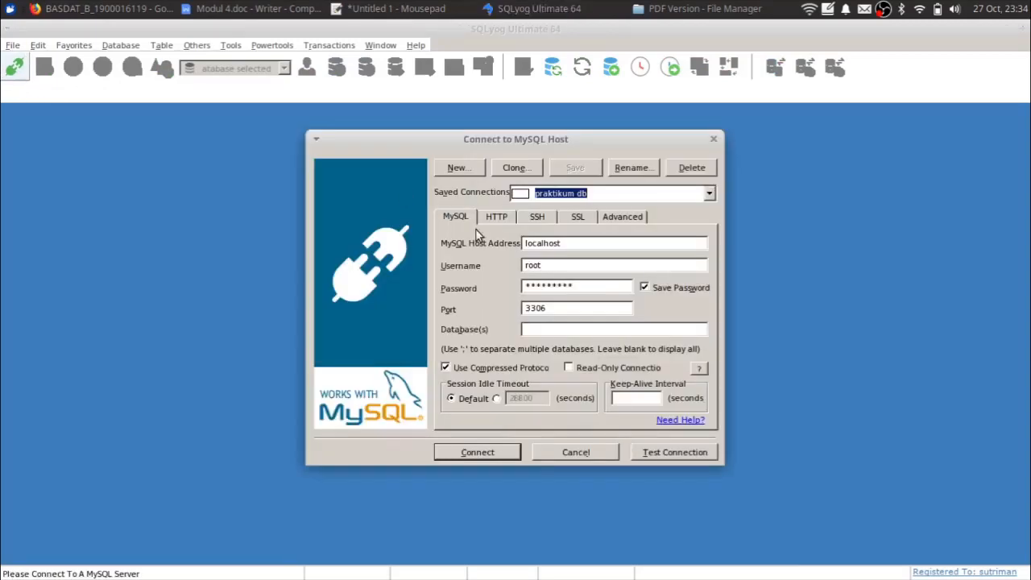
double_click(574, 246)
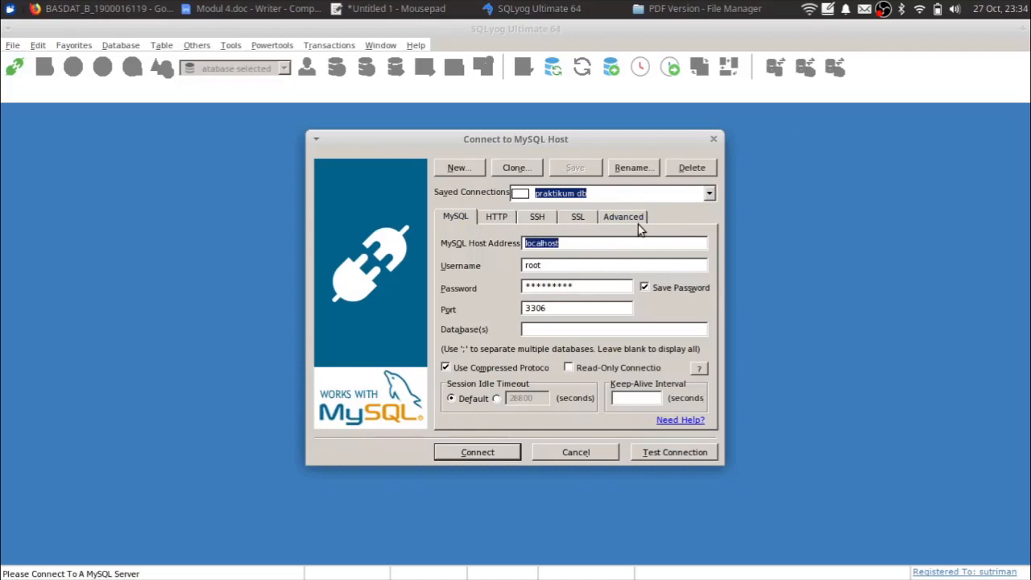
key(ctrl+v)
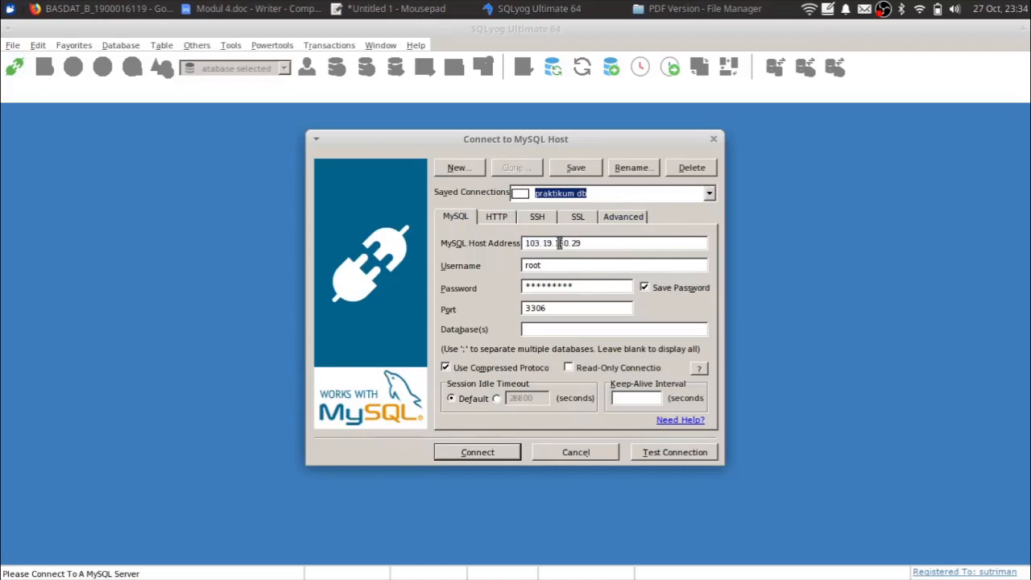
drag(558, 242, 630, 241)
click(631, 240)
click(920, 9)
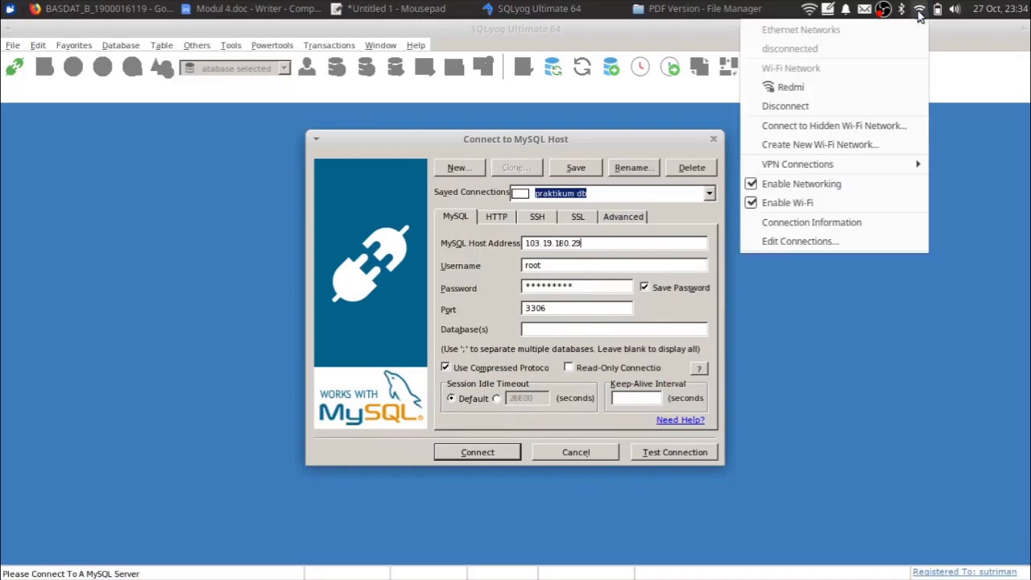
click(820, 343)
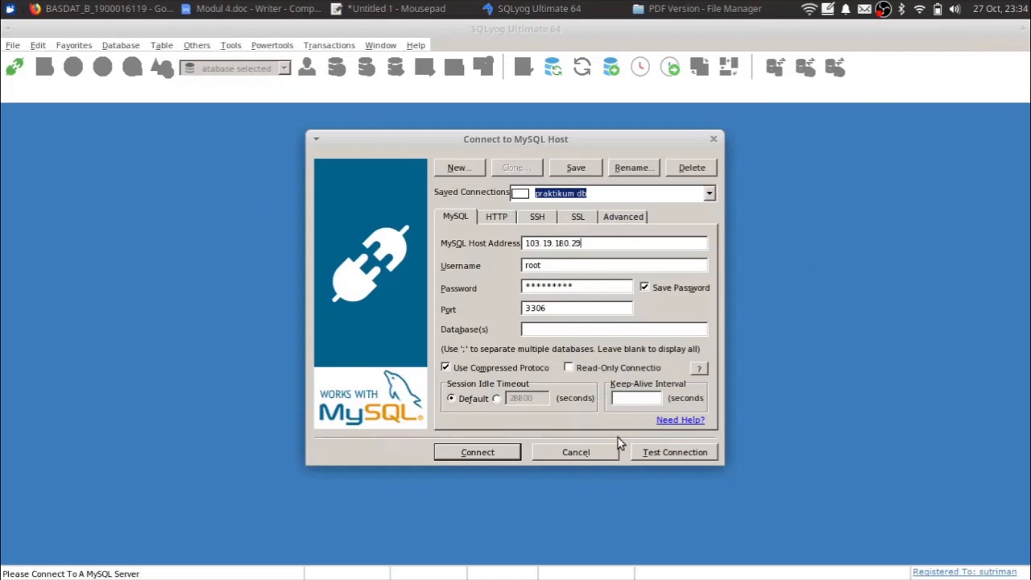
double_click(549, 242)
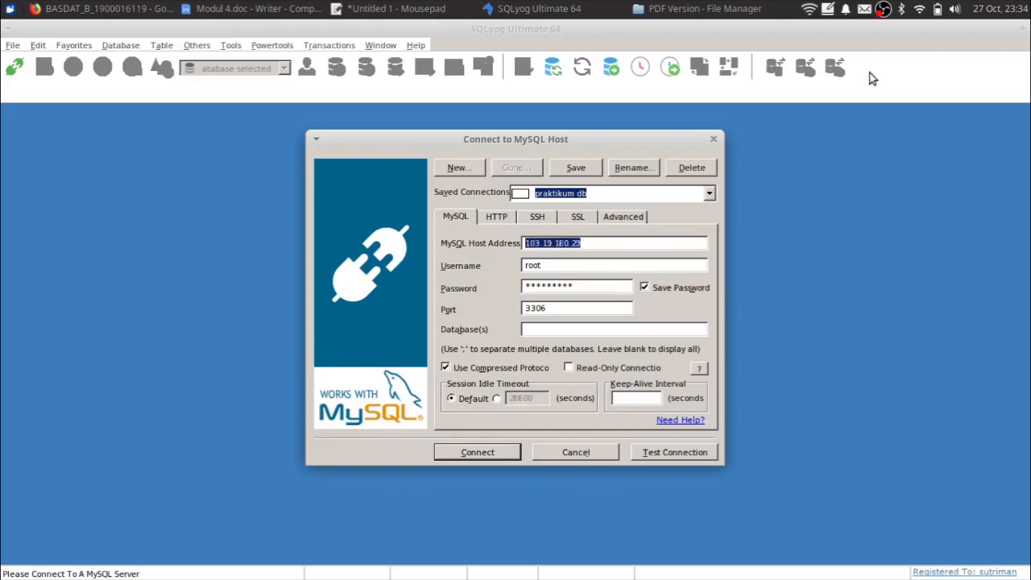
- Enter the server account's username and password, pass Test Connection, then connect
double_click(558, 271)
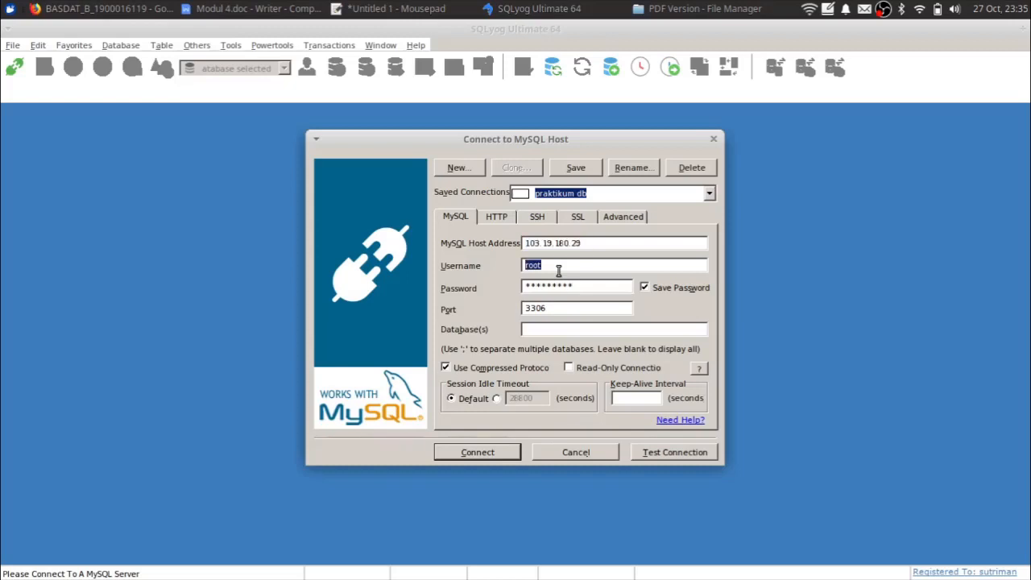
key(Tab)
click(662, 457)
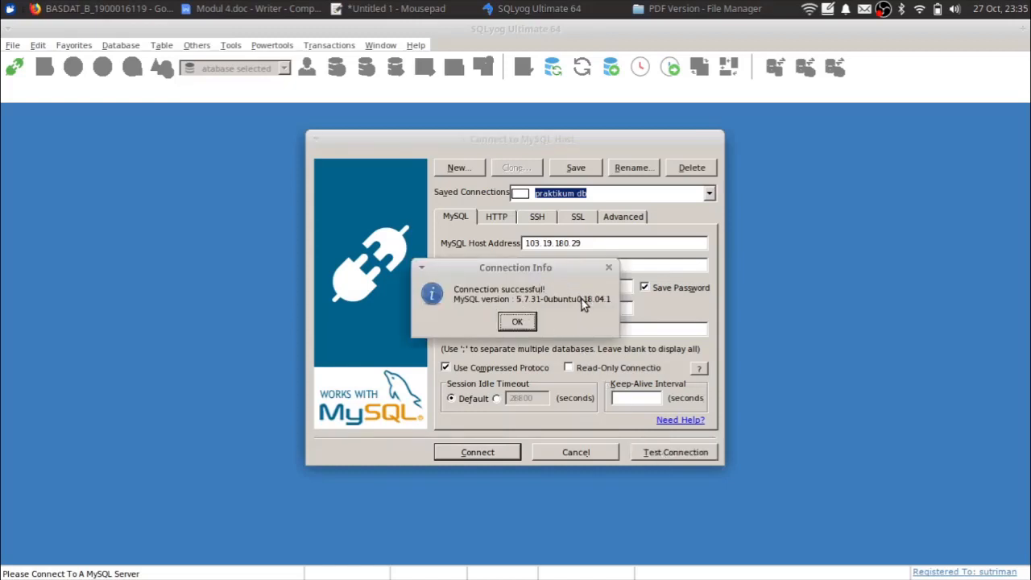
drag(504, 274, 526, 351)
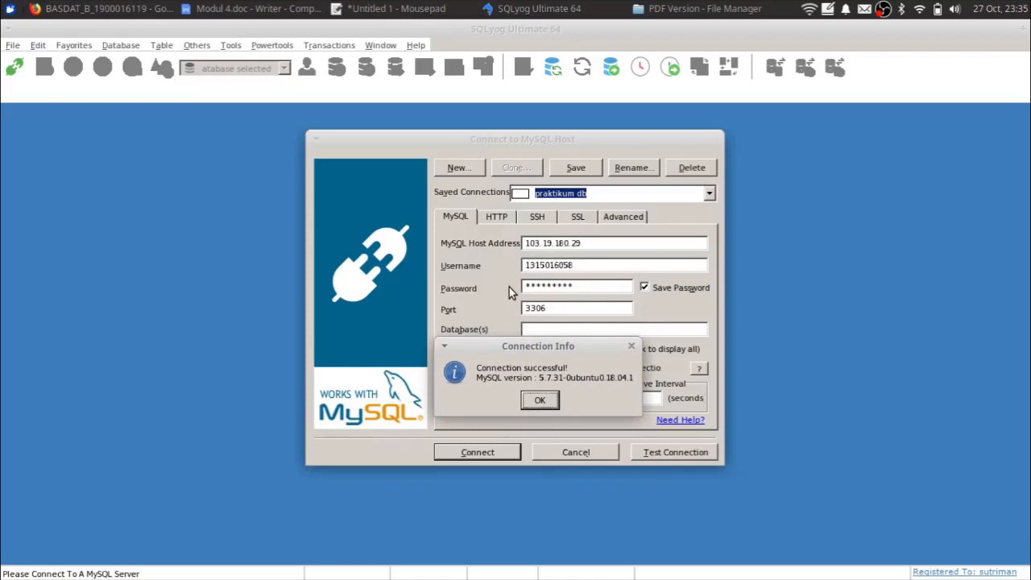
click(538, 400)
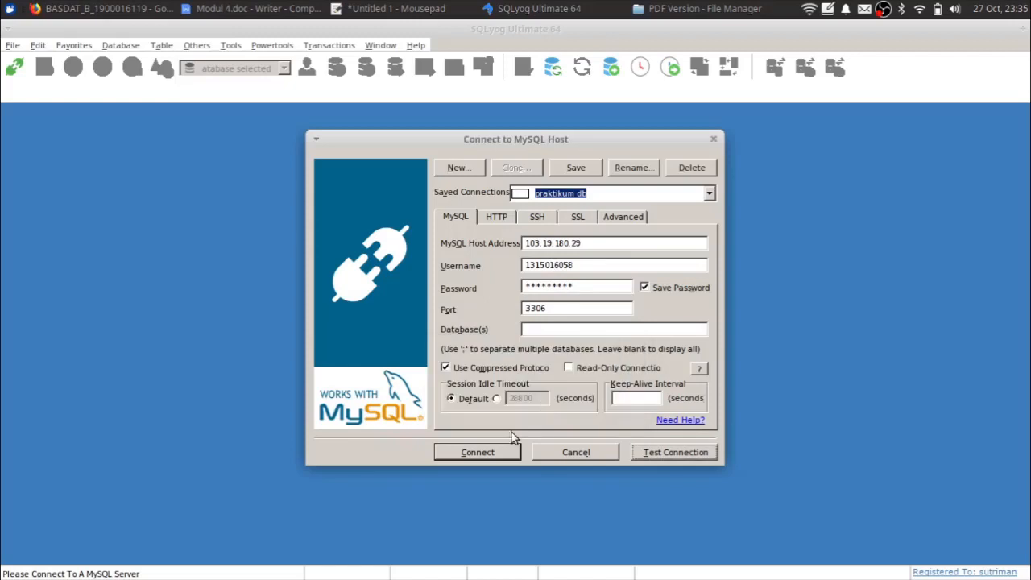
click(457, 452)
click(496, 321)
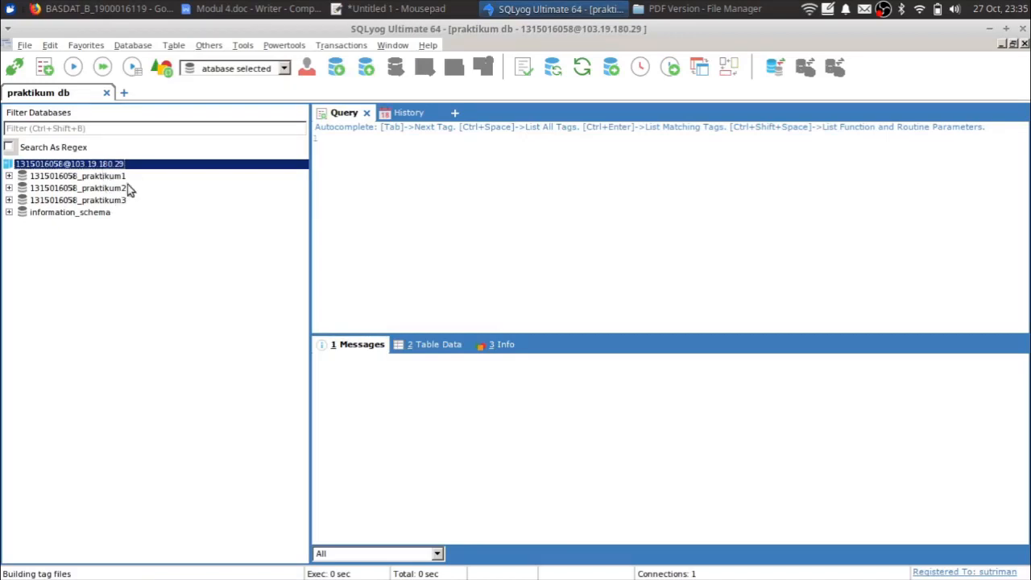
click(57, 215)
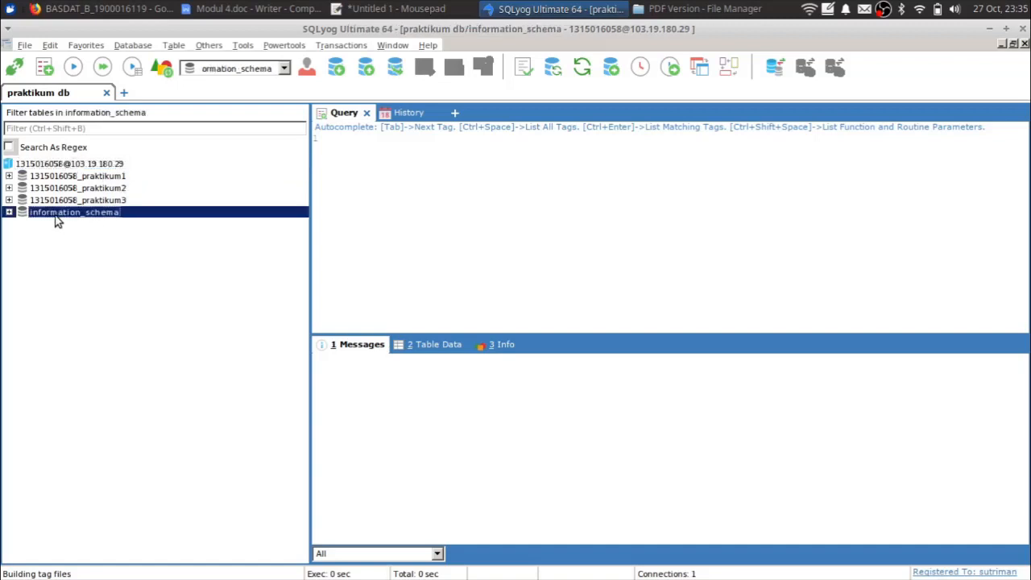
click(10, 214)
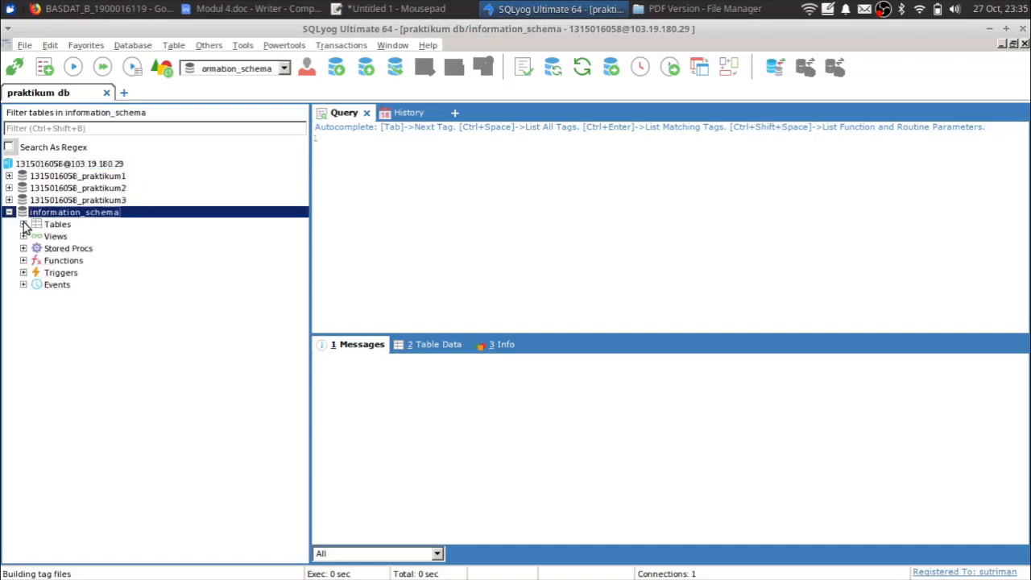
click(23, 224)
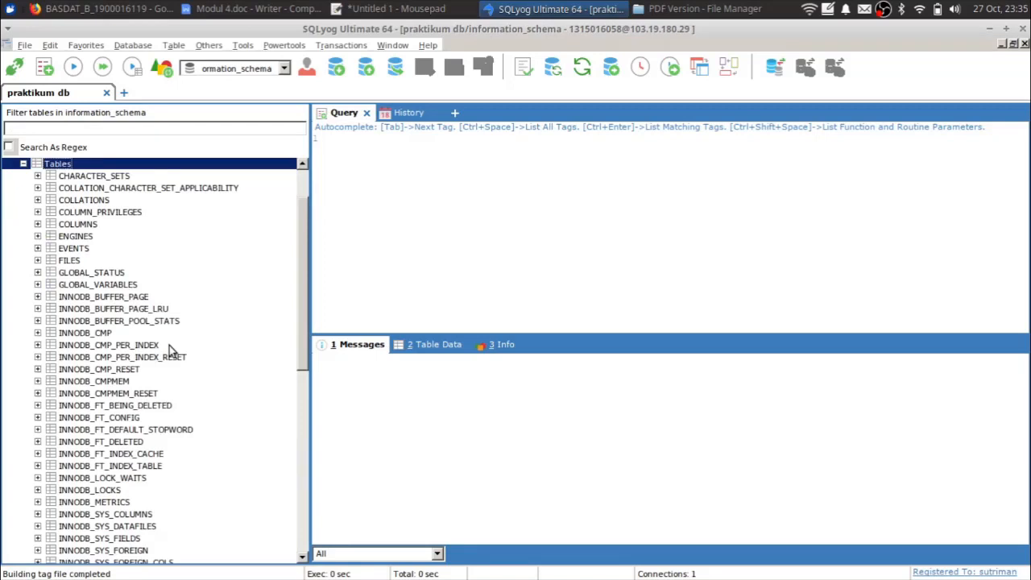
scroll(169, 419, up, 2)
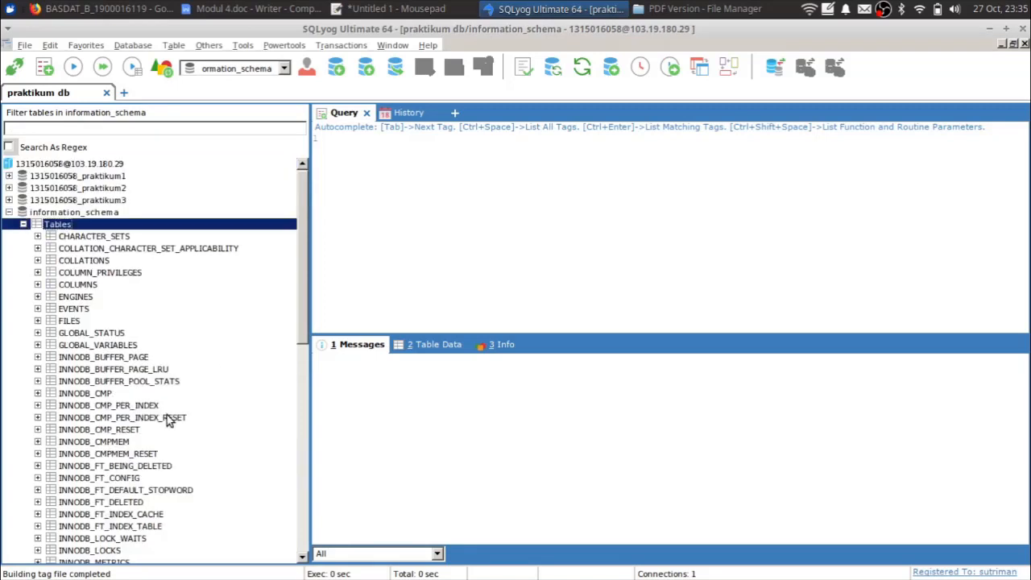
click(24, 225)
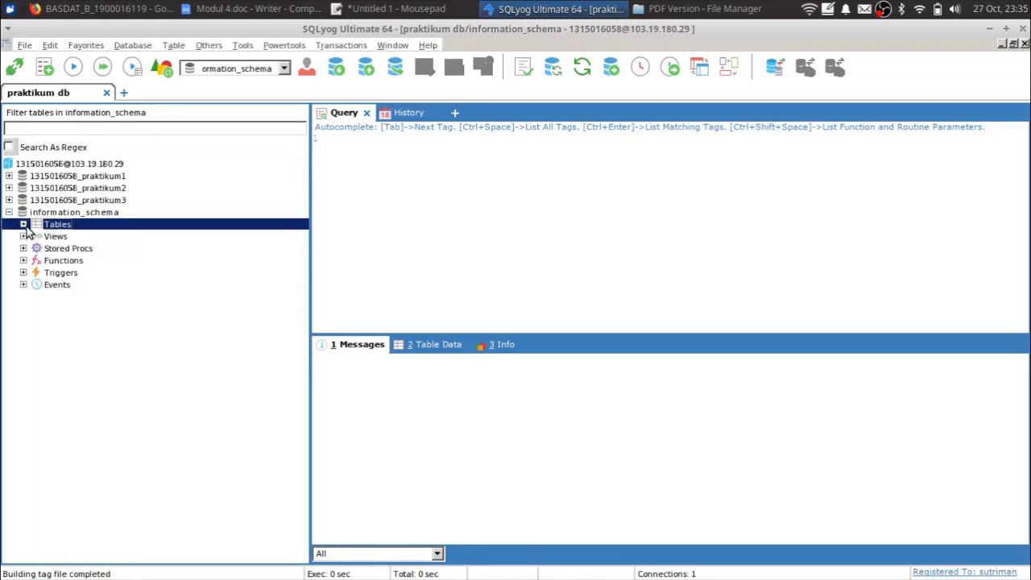
click(8, 212)
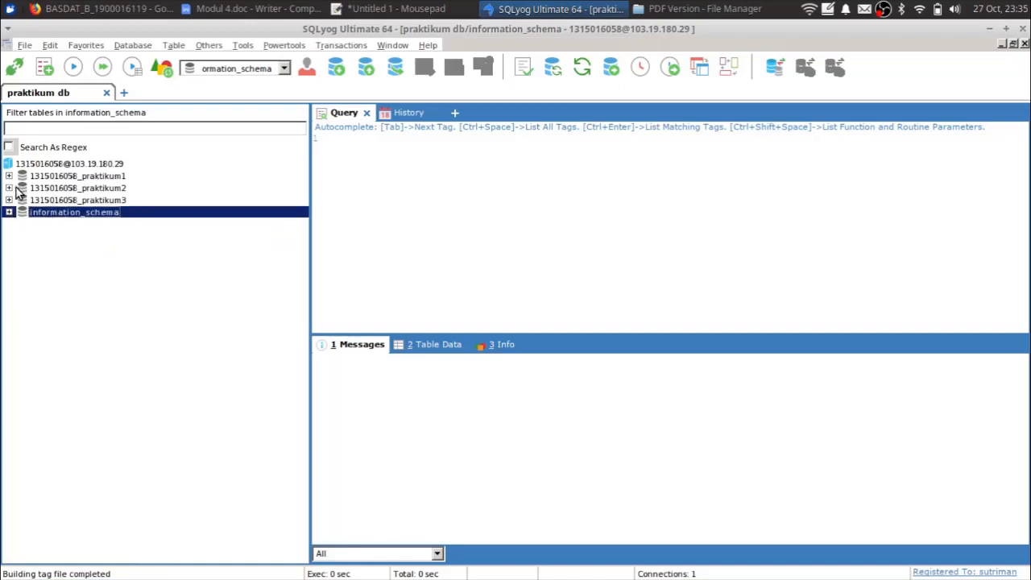
- Select praktikum1–3 in turn, then expand praktikum1's Tables and the fakultas table
click(76, 176)
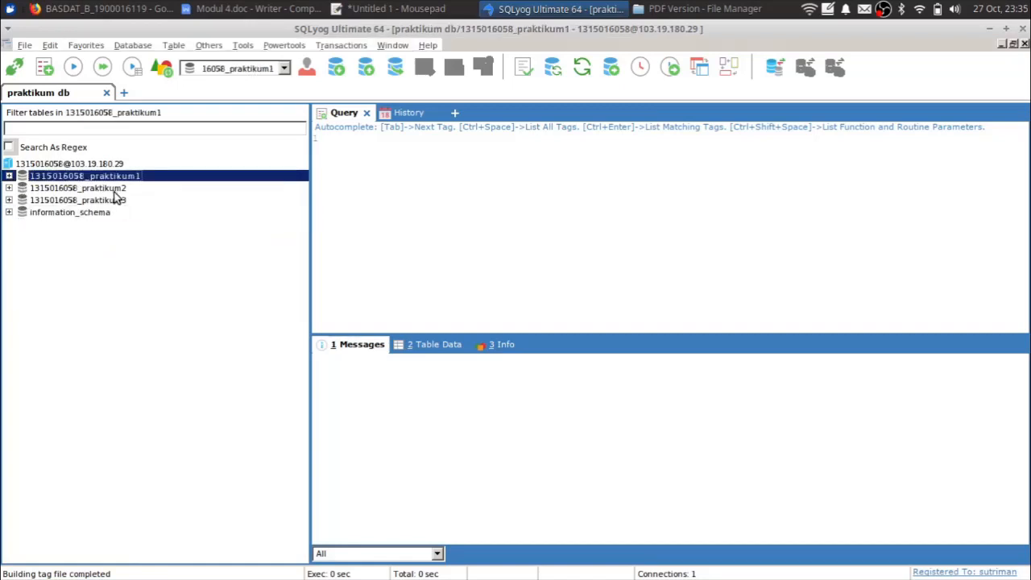
click(95, 191)
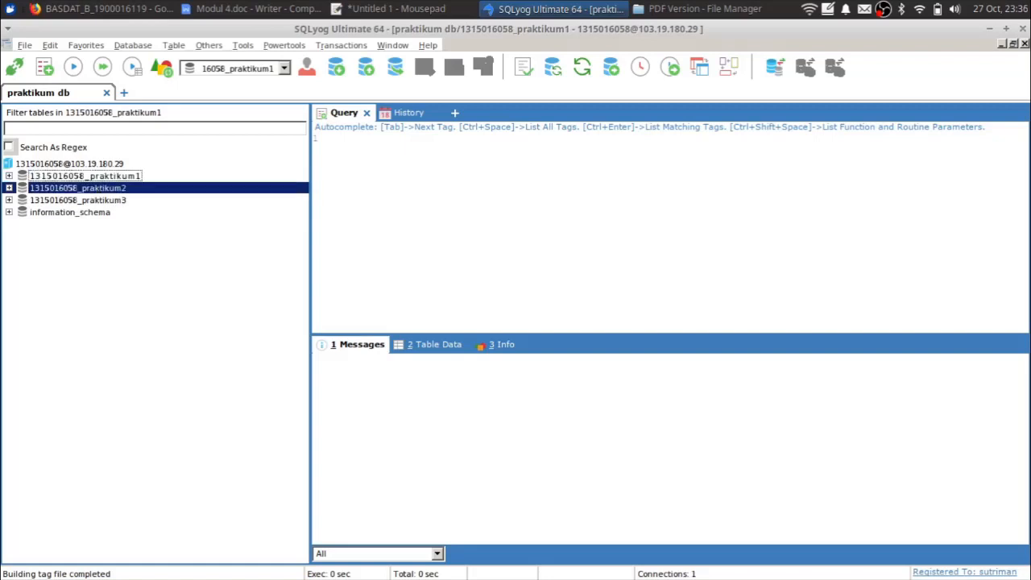
click(65, 200)
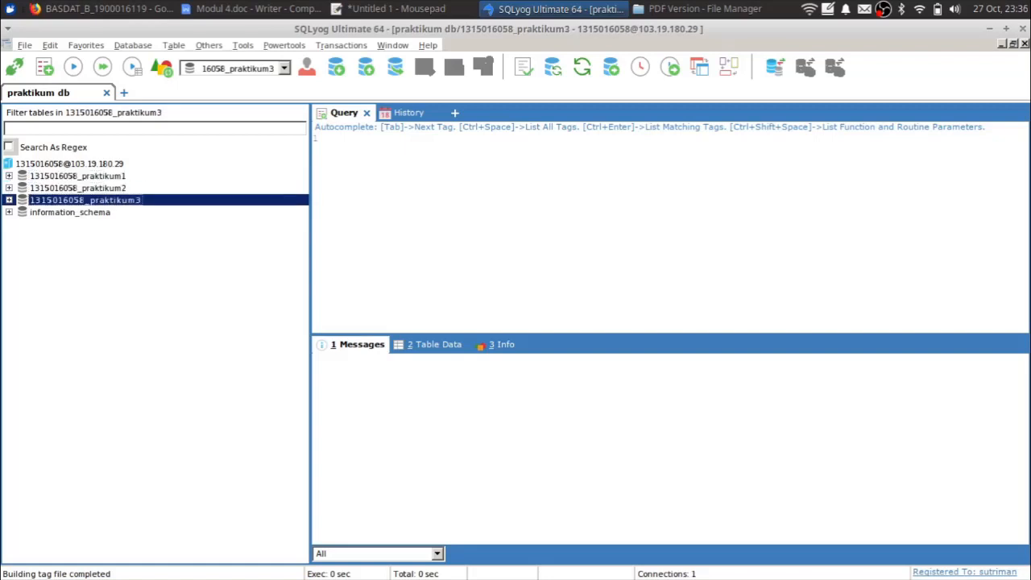
click(9, 175)
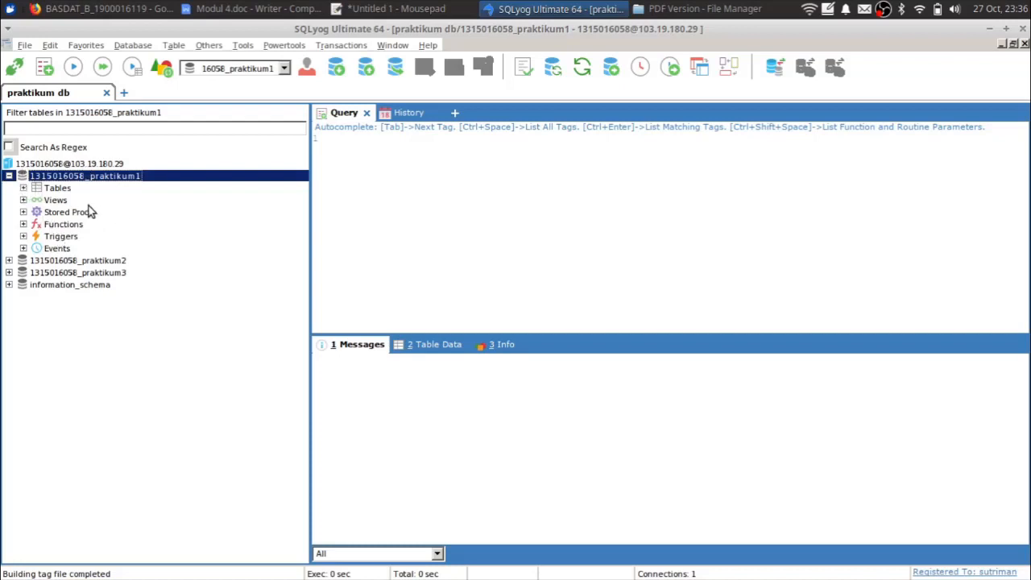
click(23, 188)
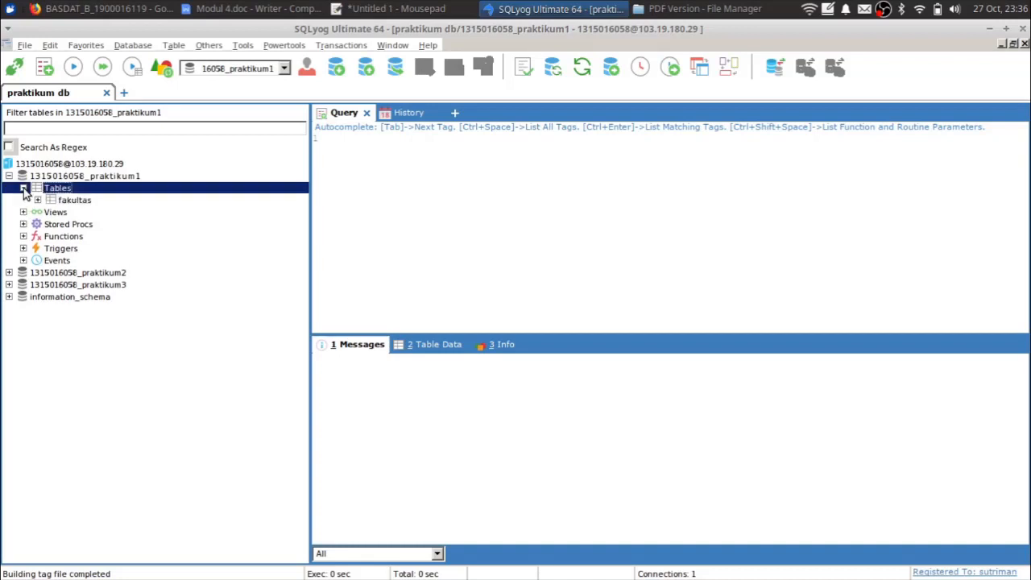
click(37, 201)
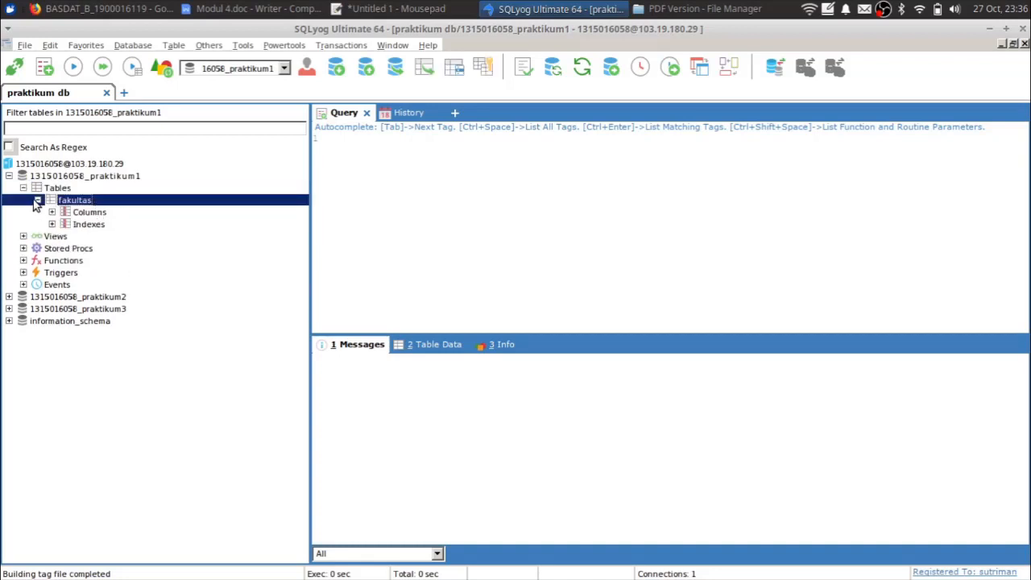
- List praktikum2's tables, collapse praktikum1, and select the buku table
click(9, 297)
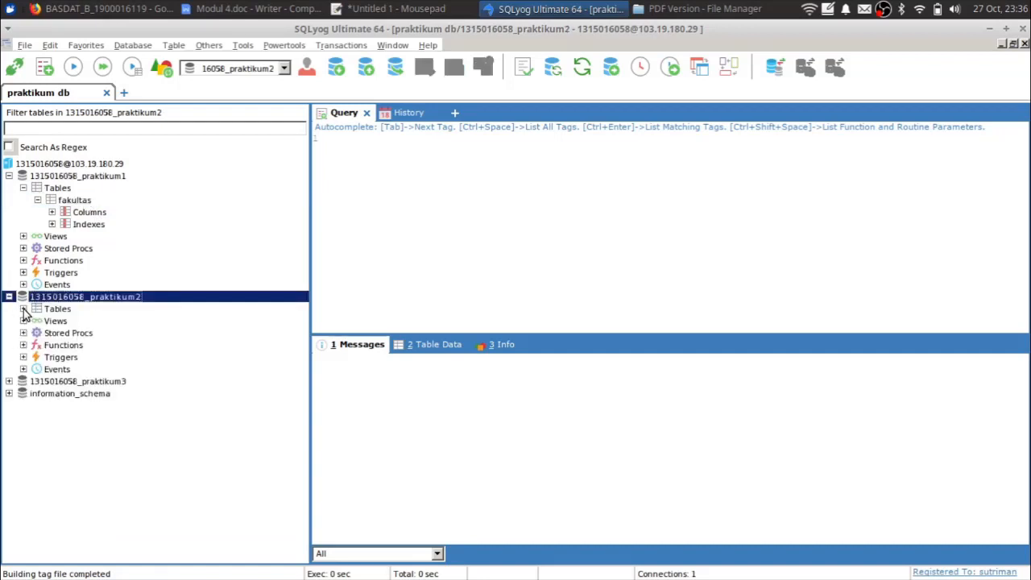
click(24, 309)
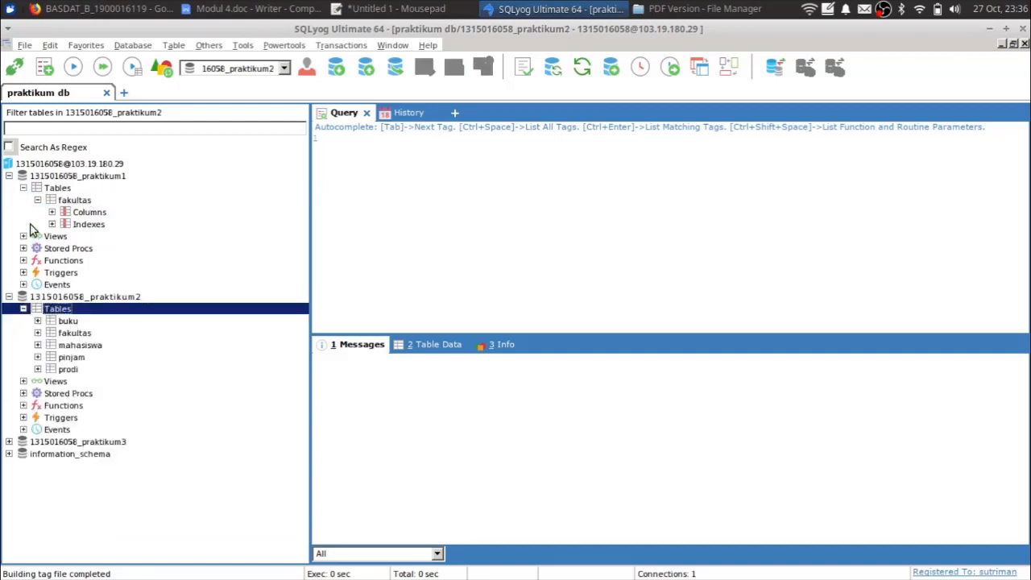
click(8, 175)
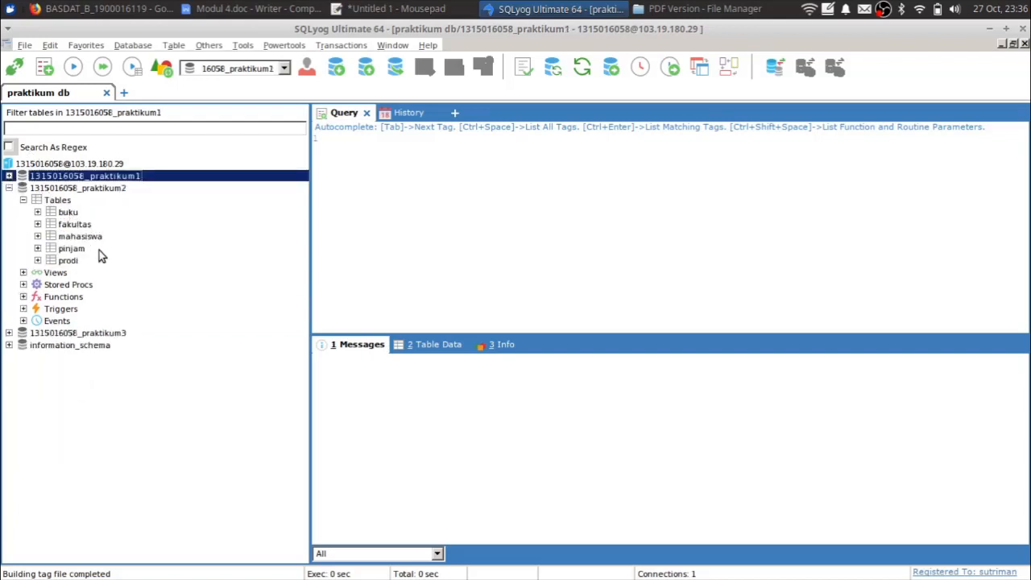
click(70, 213)
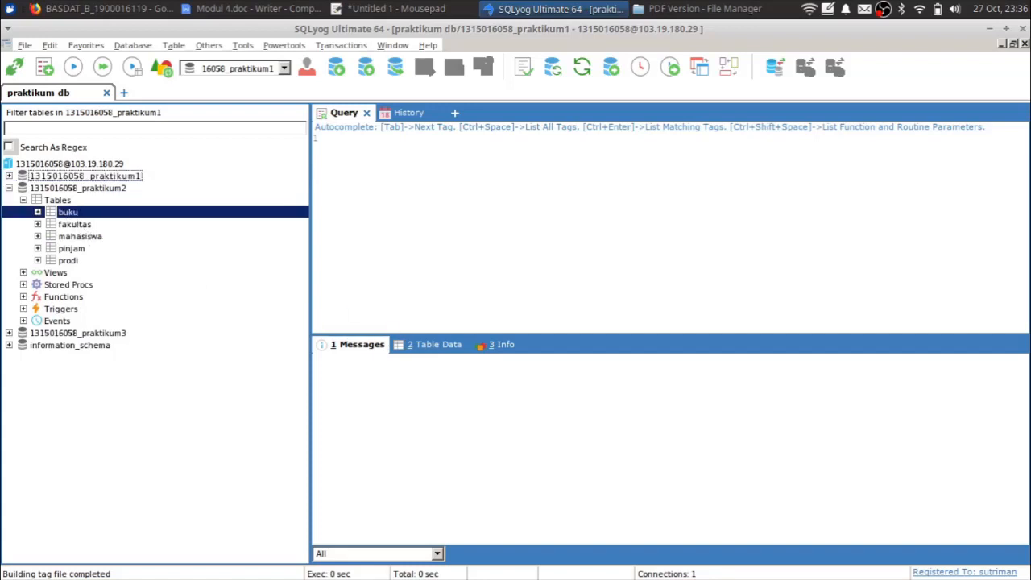
- View Table Data for buku, mahasiswa, pinjam and prodi, ending on buku's 'Basis Data' row
click(420, 346)
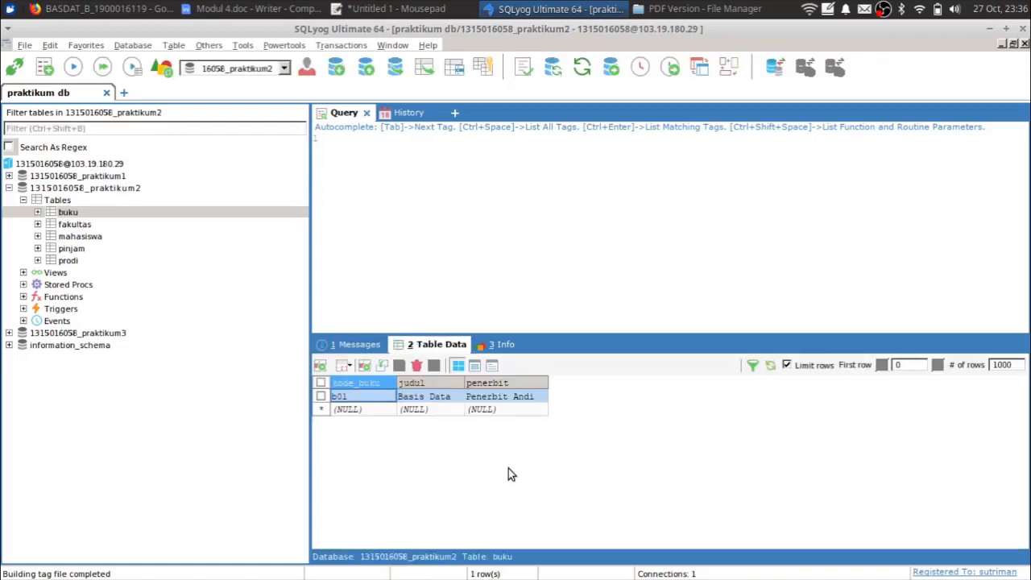
click(80, 236)
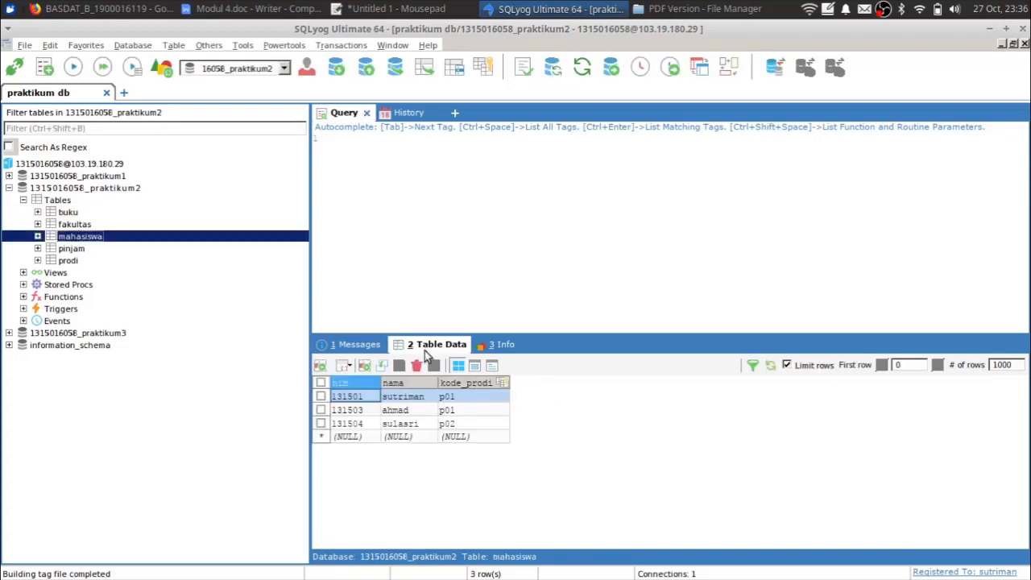
click(86, 248)
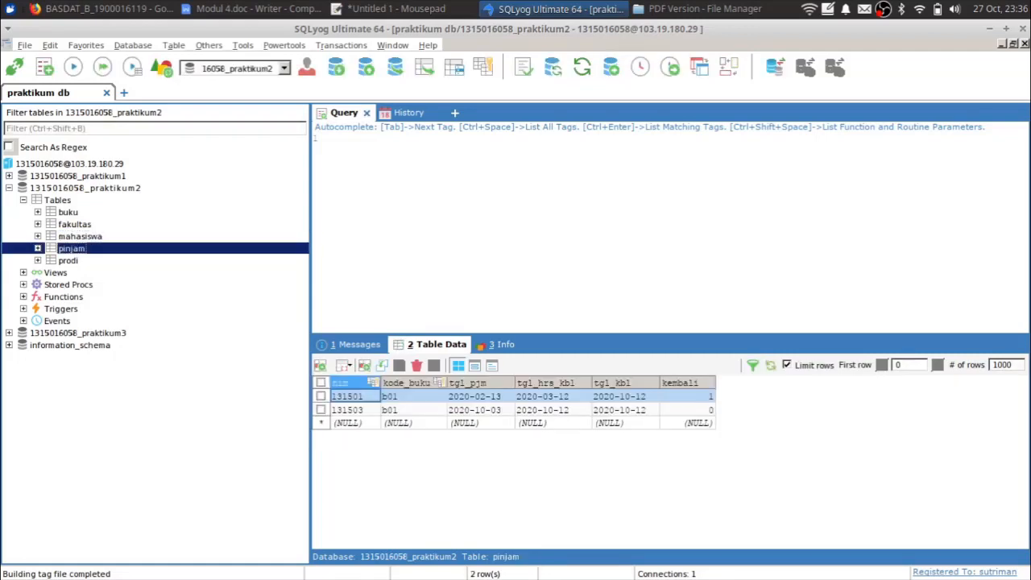
click(69, 261)
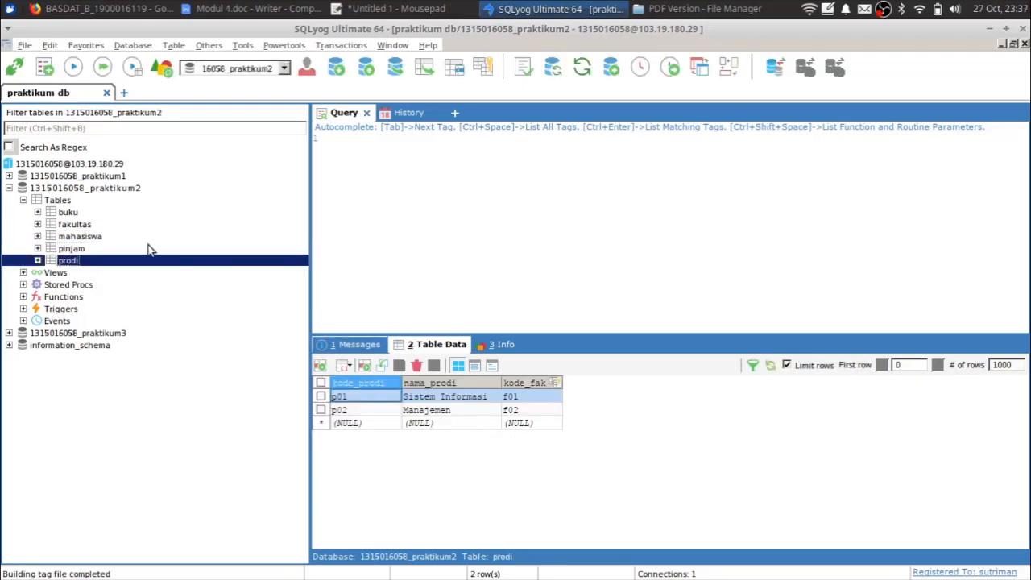
click(77, 213)
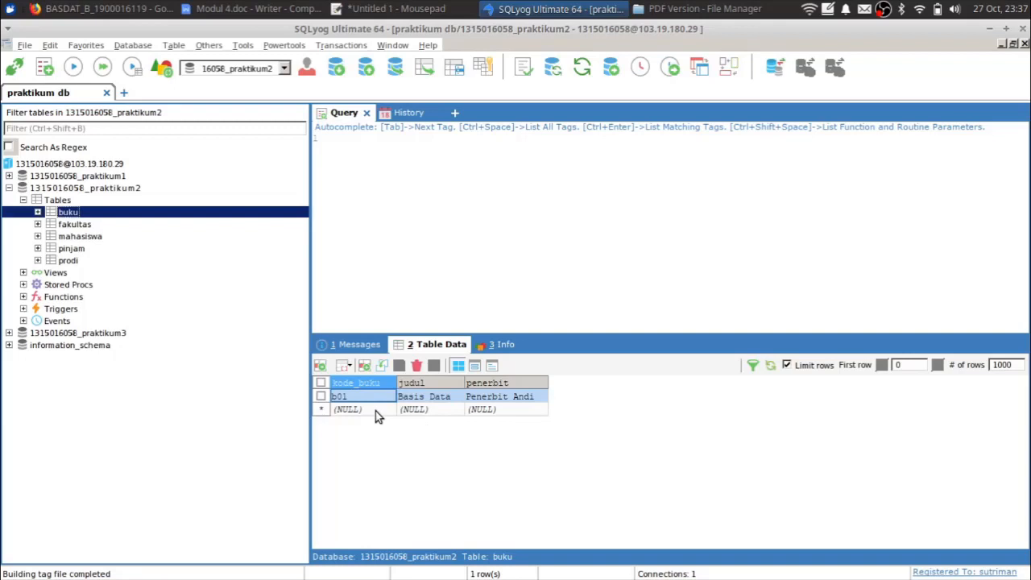
- Start an INSERT statement in the query editor, then delete it
click(506, 199)
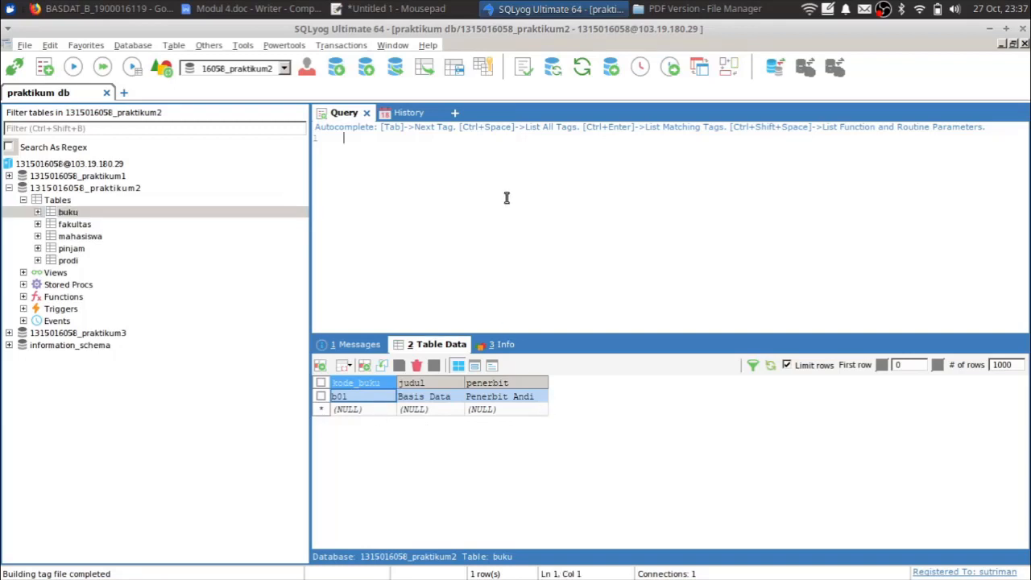
text(INSERT VALUE )
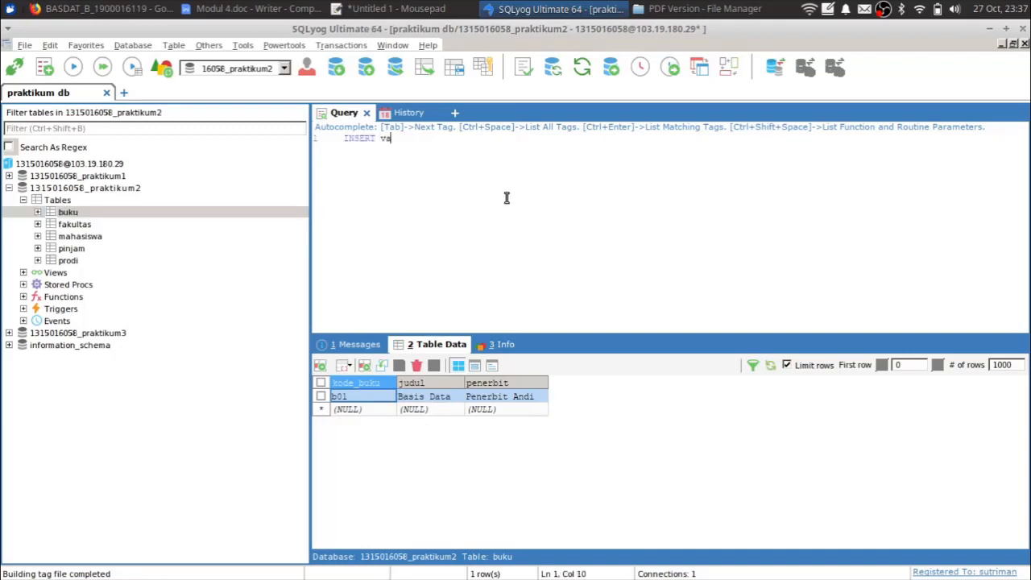
text(........)
key(ctrl+a)
key(BackSpace)
- Enter row b02, 'Praktikum Basis Data', publisher Kompas in the buku grid and save it
double_click(382, 412)
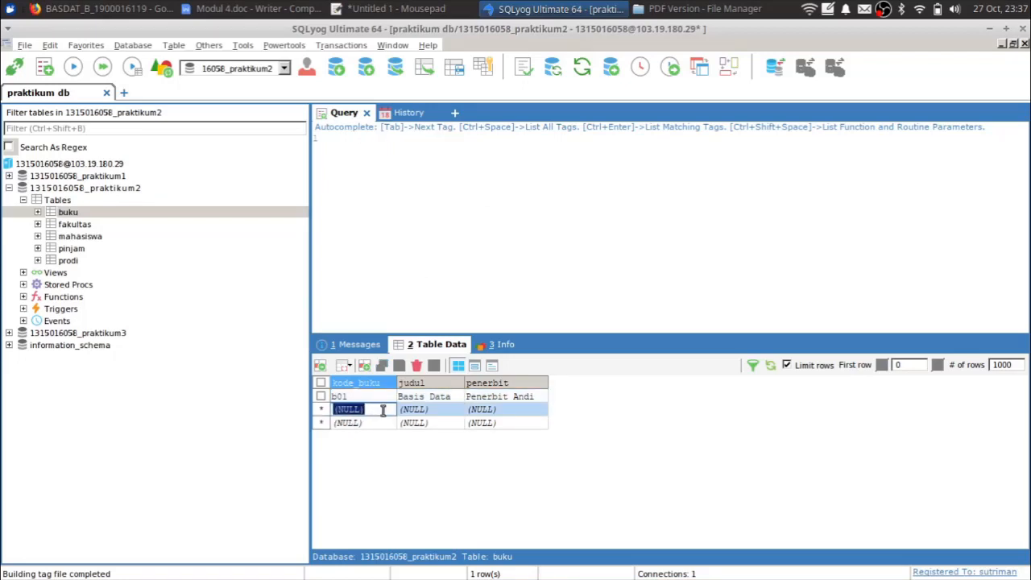
text(b02)
key(Tab)
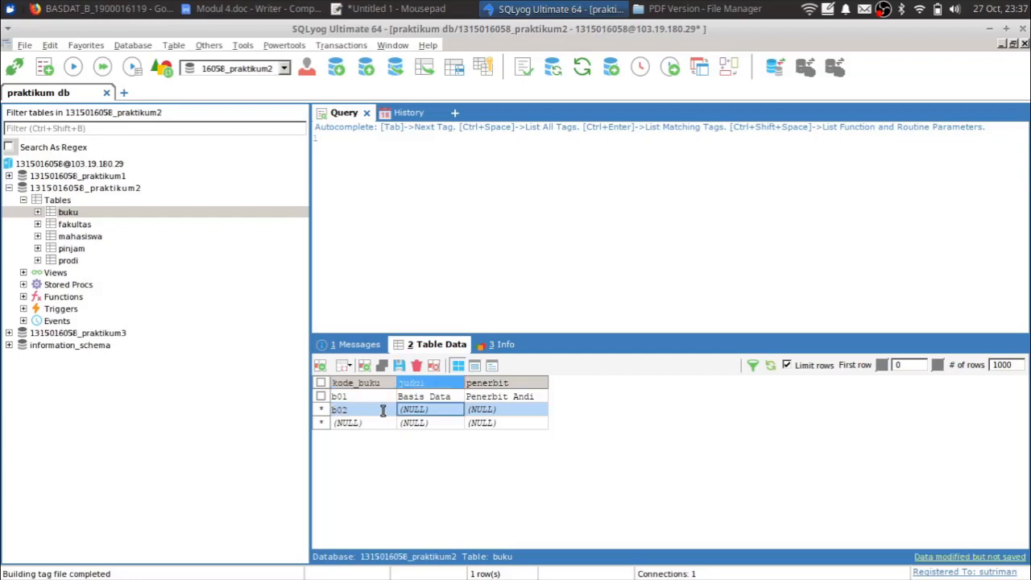
text(Praktikum)
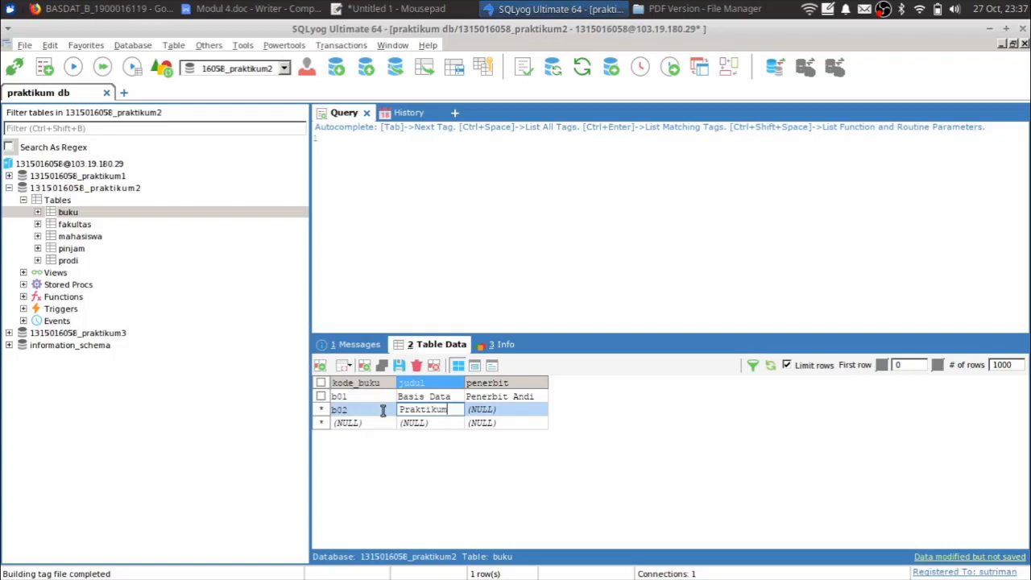
text( Basis Data)
key(Tab)
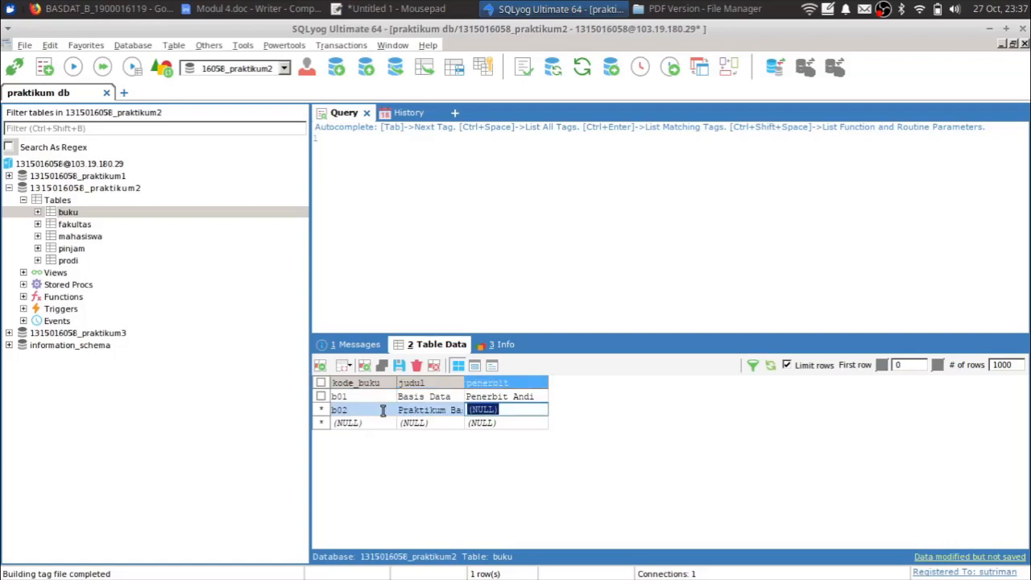
text(Kompass)
key(BackSpace)
key(Return)
click(770, 366)
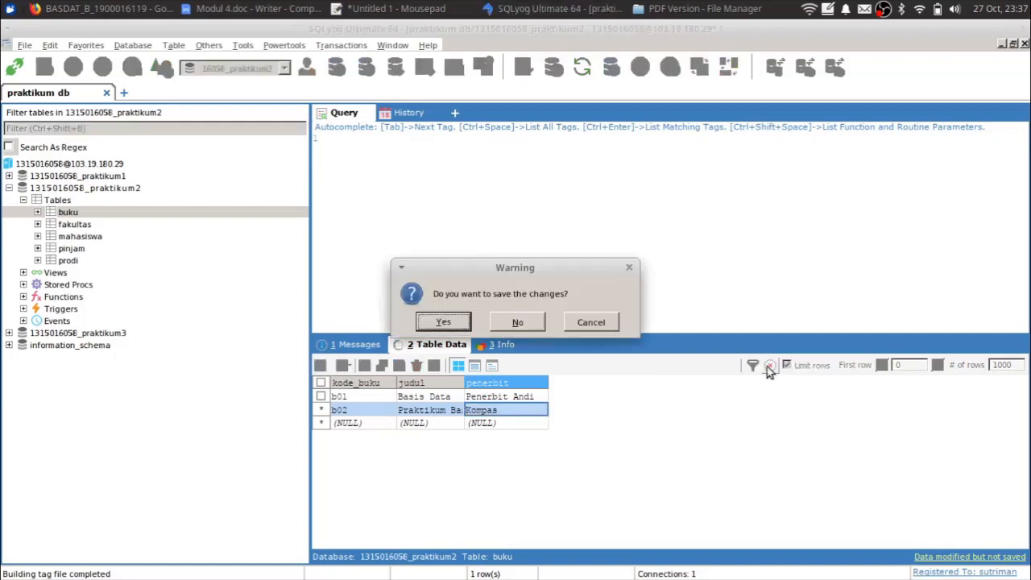
click(462, 323)
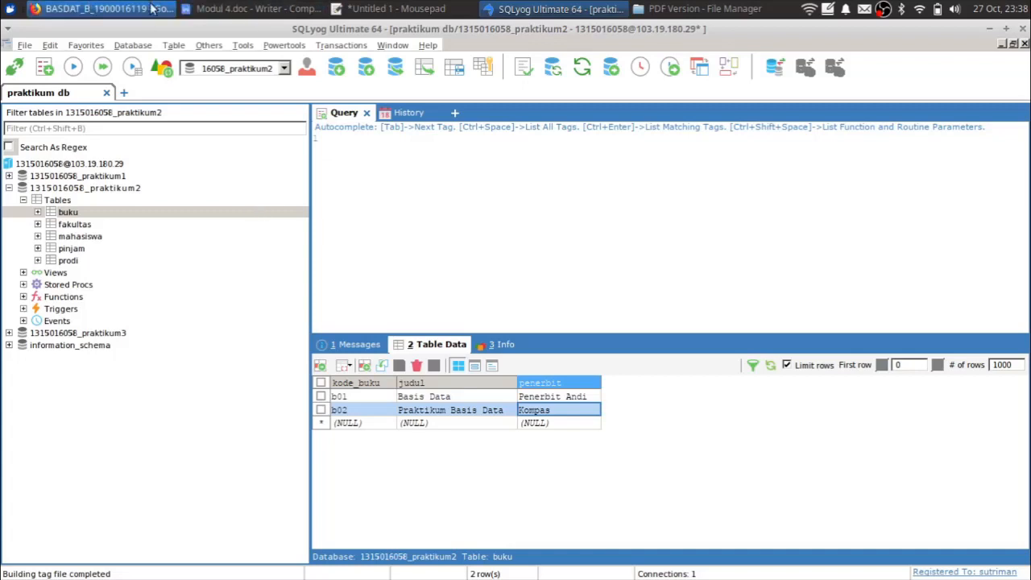
- Add '2. Menampilkan data' to the Mousepad notes and return to SQLyog
click(366, 8)
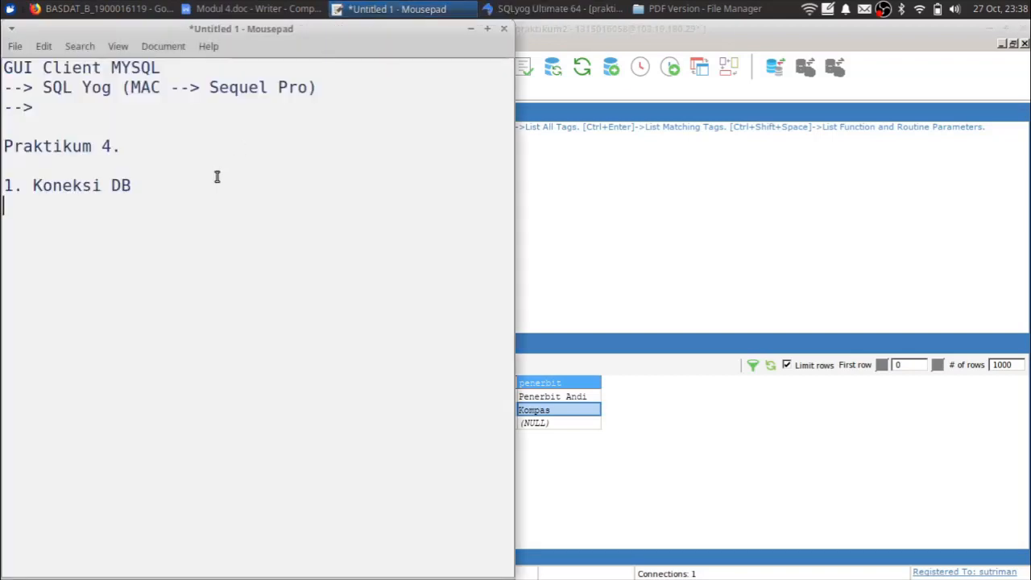
text(2. Menampilkan data)
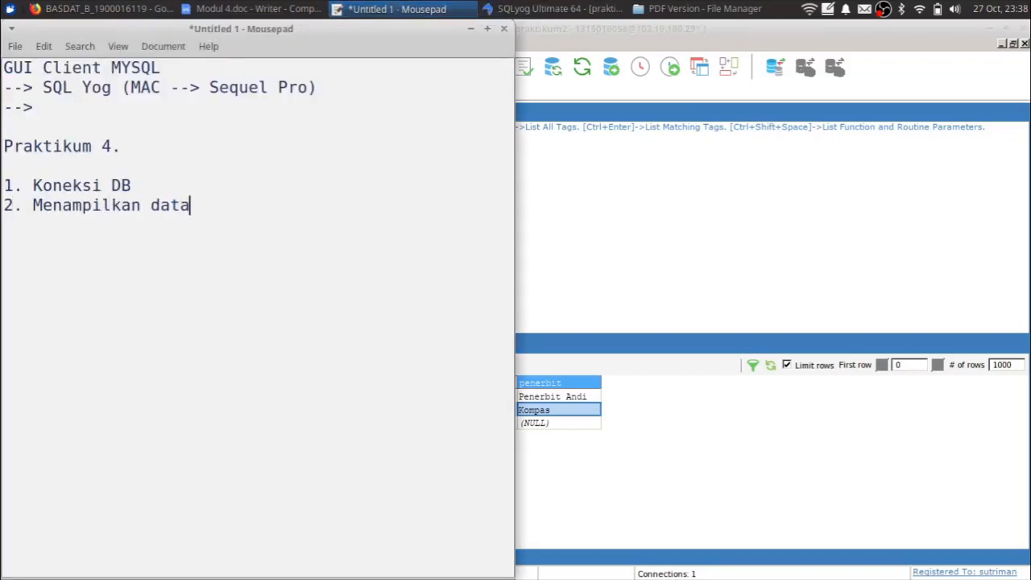
click(576, 140)
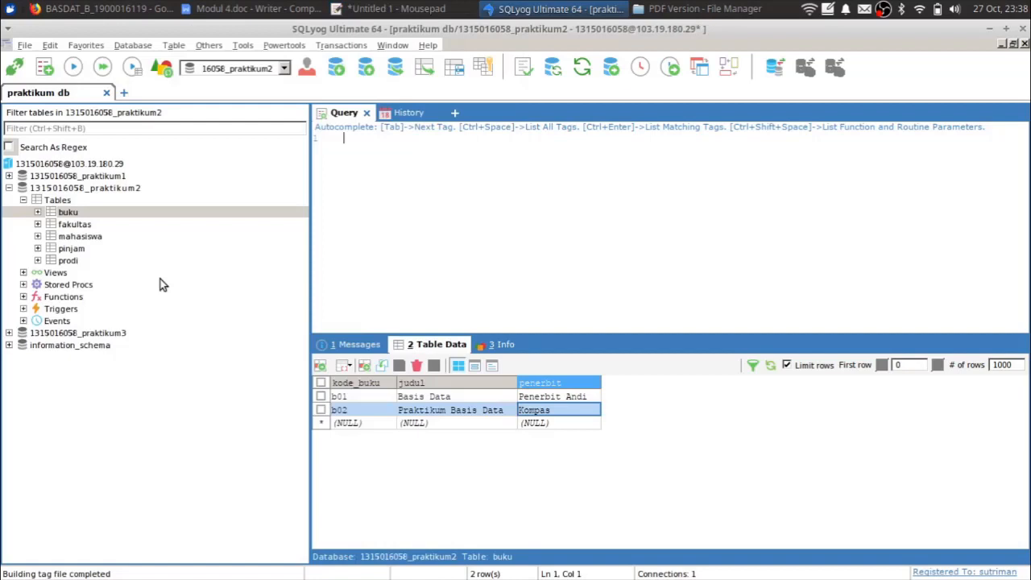
- Browse the mahasiswa and pinjam rows, then write SELECT * FROM prodi; in the editor
click(81, 237)
click(71, 248)
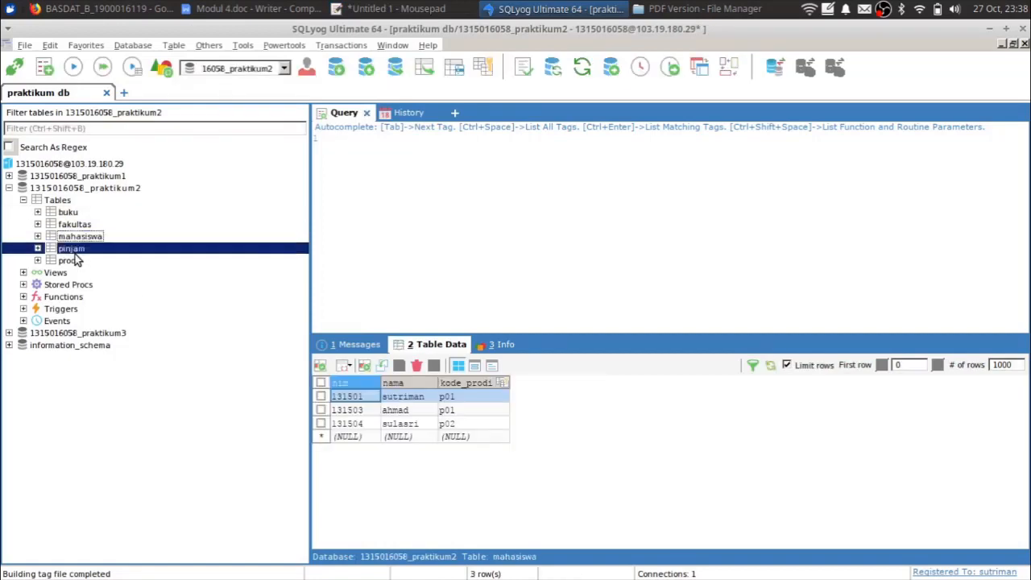
click(414, 192)
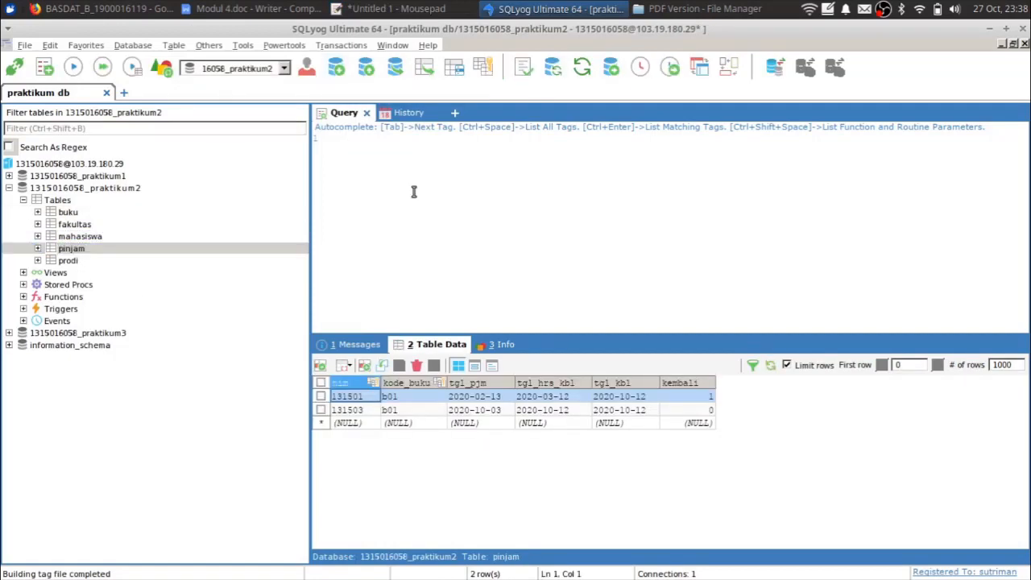
text(SELECT * FROM prodi;)
key(Left)
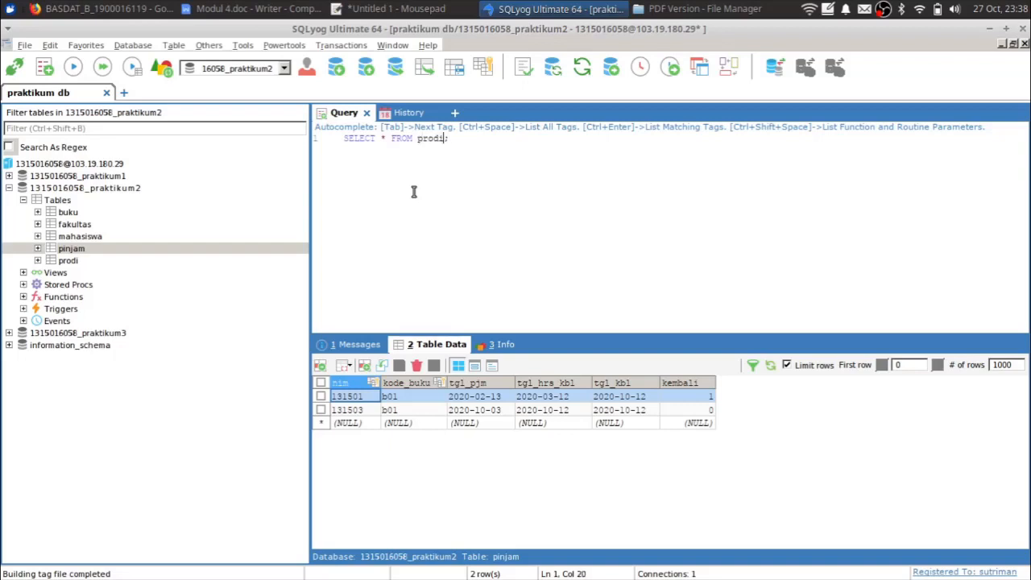
- Glance at the Mousepad notes and come back to SQLyog
key(alt+Tab)
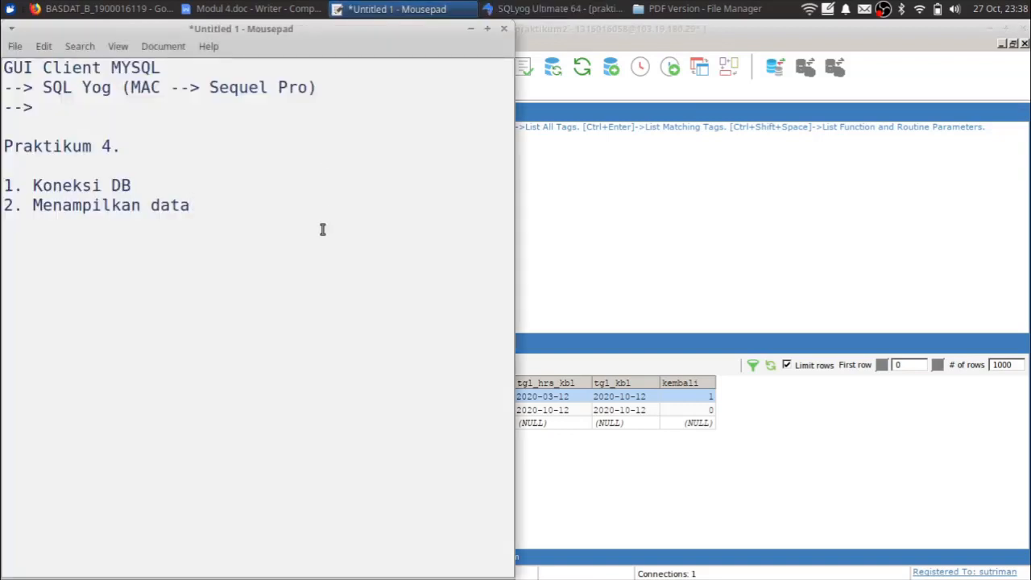
double_click(324, 229)
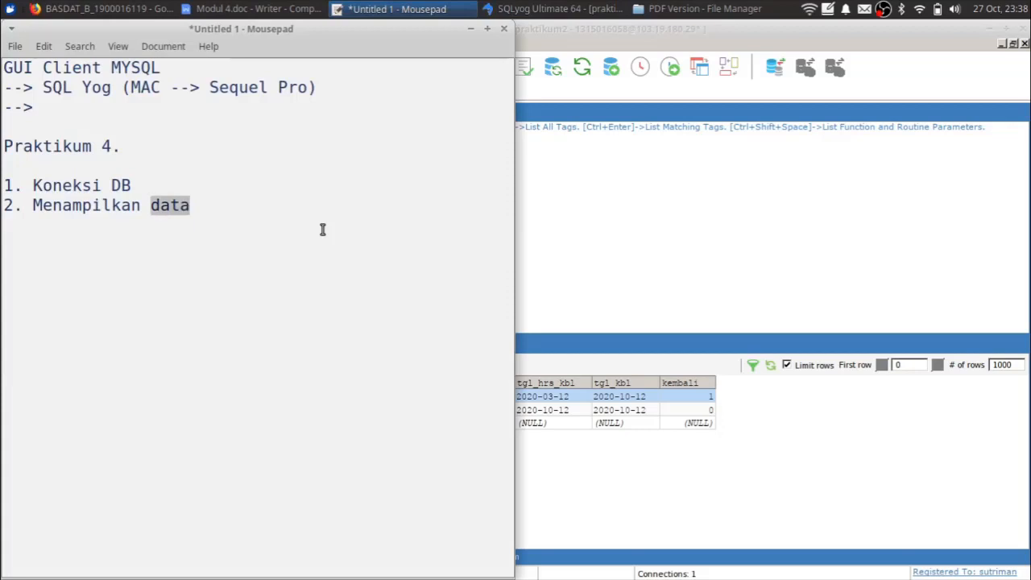
click(323, 230)
click(671, 193)
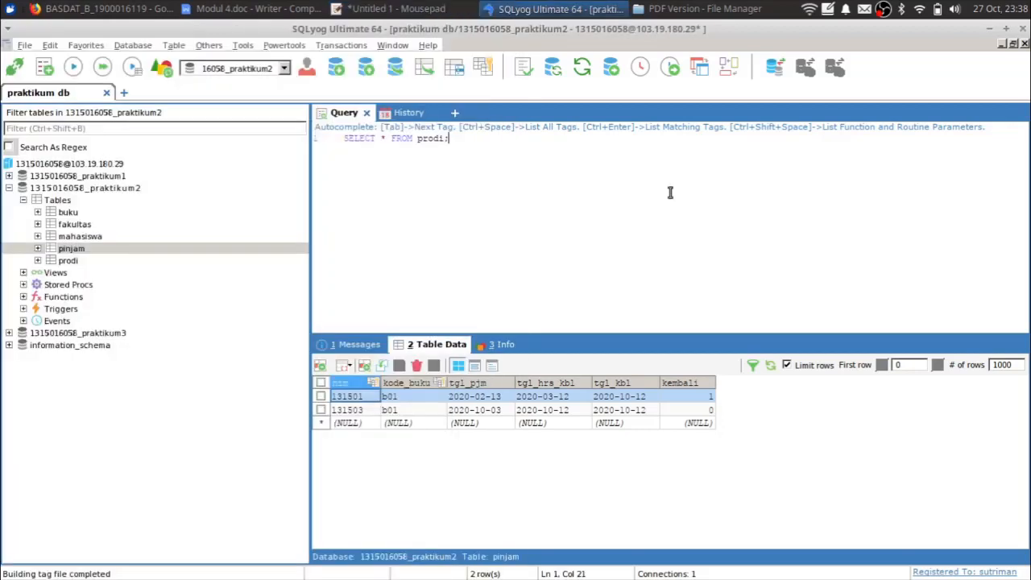
- Select the prodi query line, execute it, and view its two-row result
click(369, 139)
click(419, 138)
click(391, 138)
click(402, 139)
key(Right)
triple_click(439, 140)
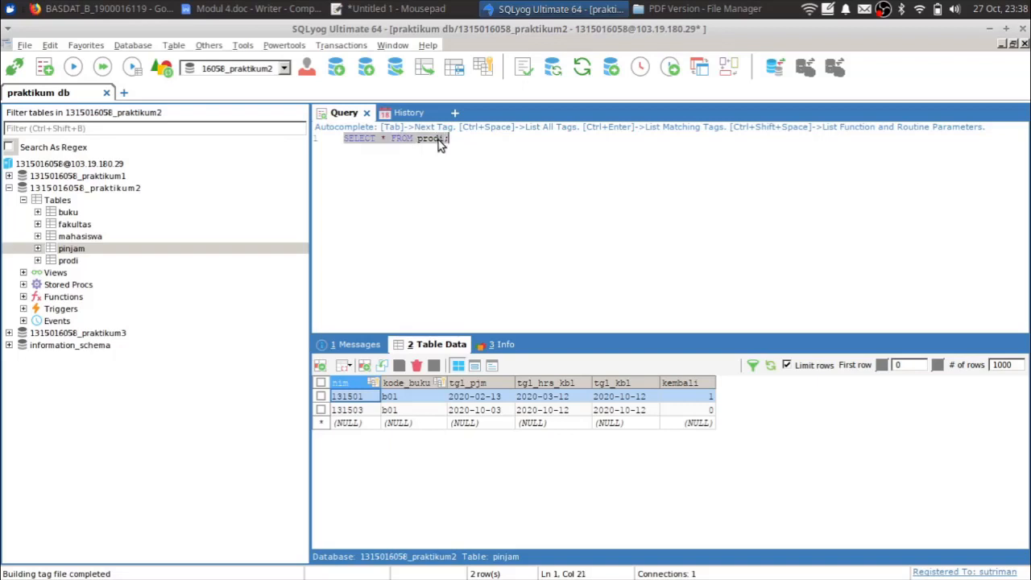
triple_click(439, 141)
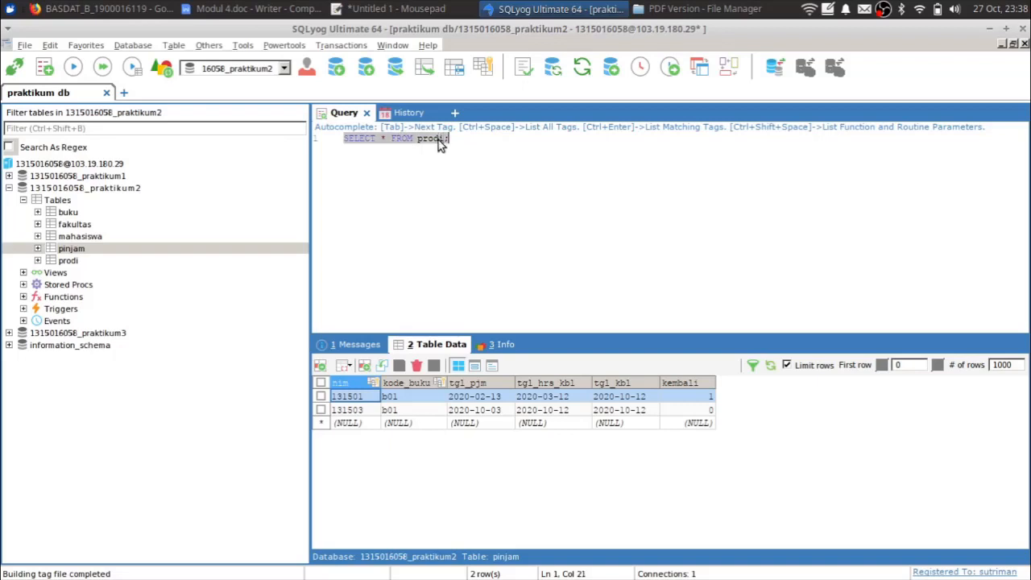
click(73, 73)
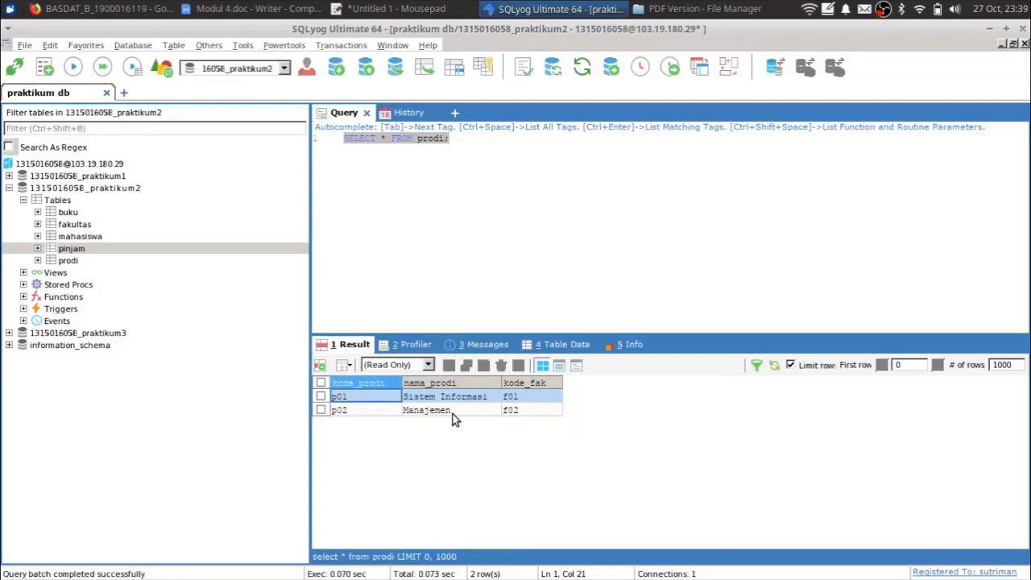
click(571, 349)
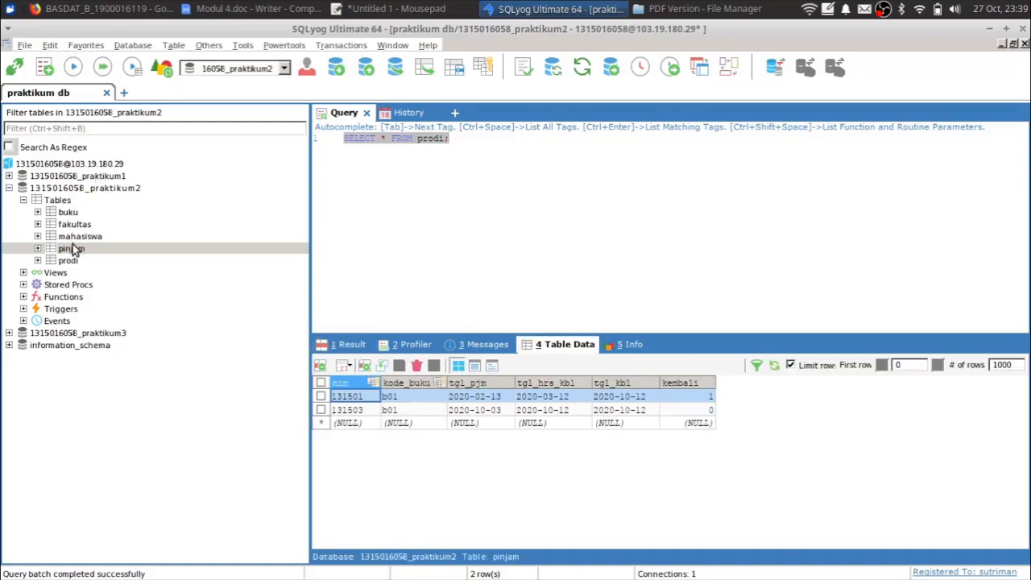
click(337, 346)
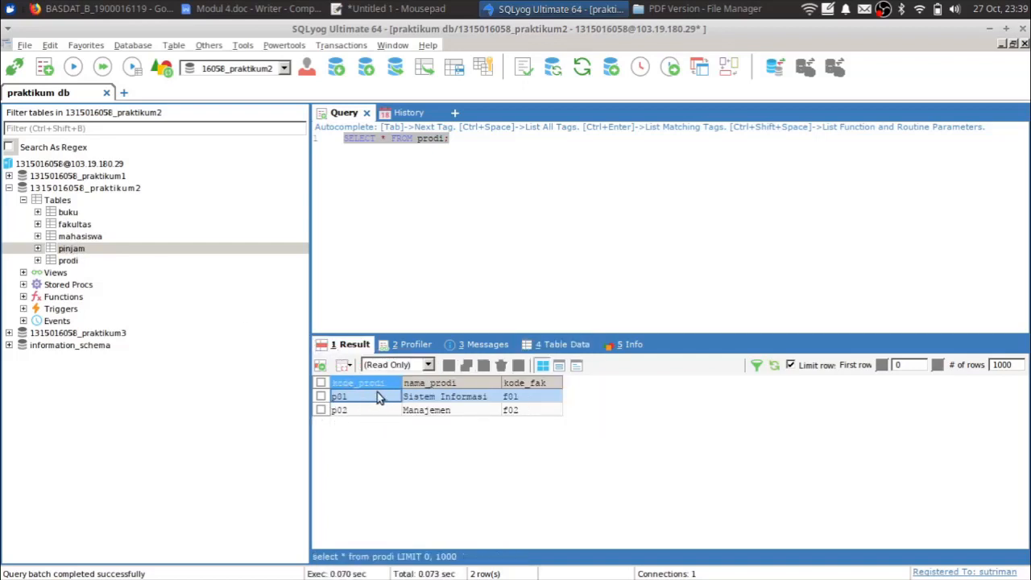
click(448, 140)
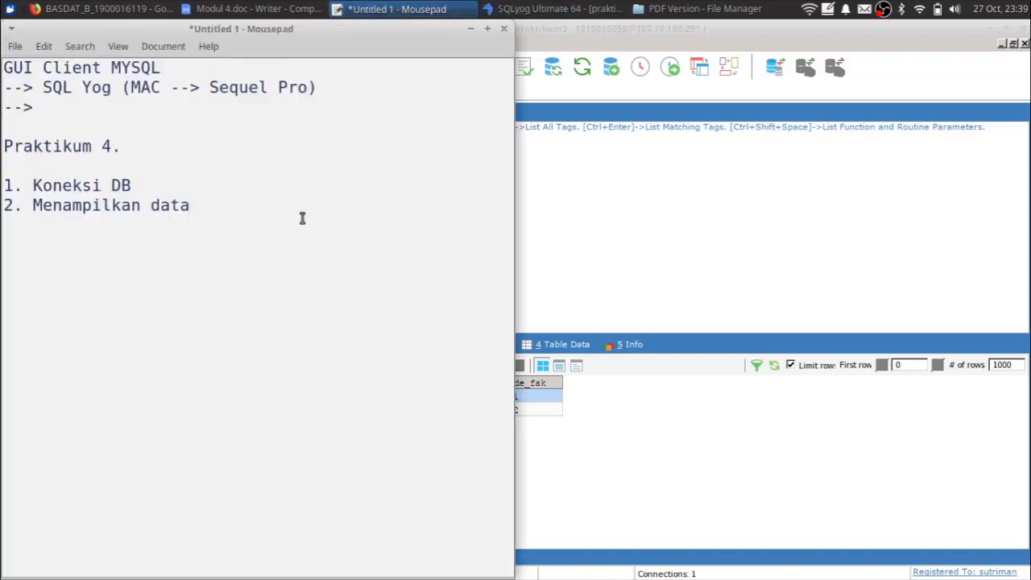
- Append '(klik dan query)' to note item 2, add a '3.' line, and return to SQLyog
key(Return)
text(3,)
key(BackSpace)
text(.)
key(ctrl+Left)
key(ctrl+Left)
key(ctrl+Left)
key(ctrl+Right)
text((klik dan query))
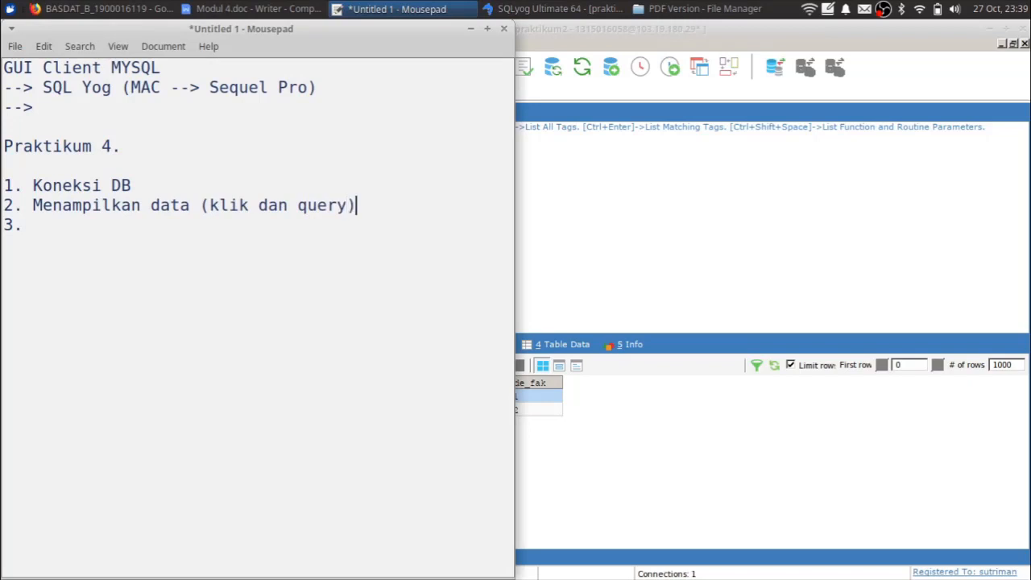
key(Down)
key(Up)
key(Up)
click(768, 152)
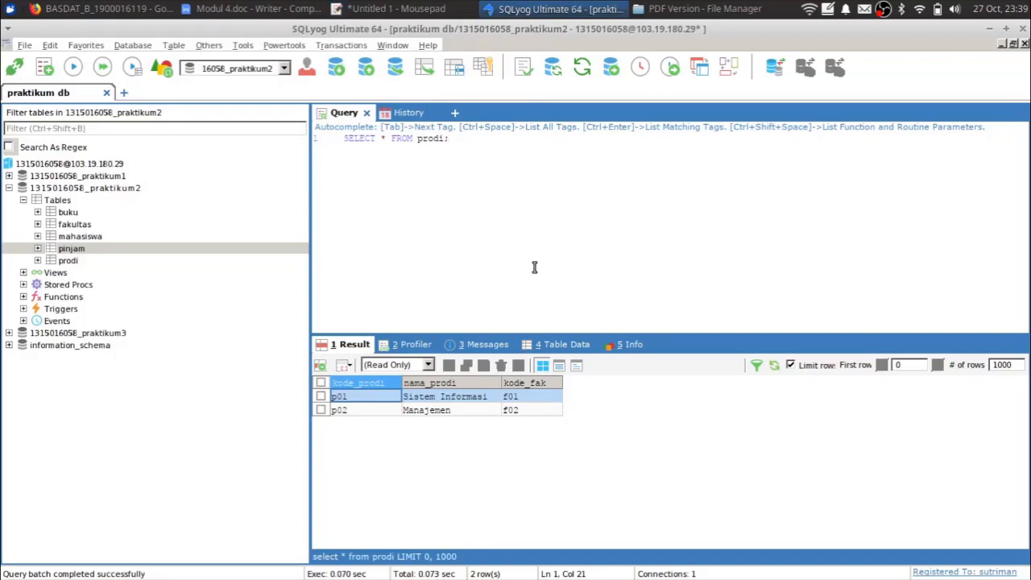
click(455, 113)
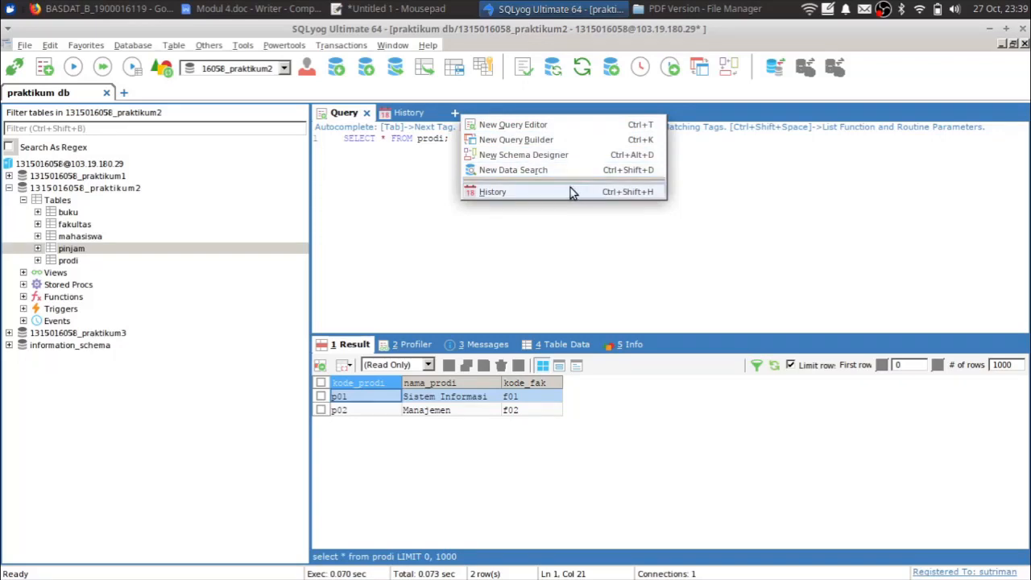
click(564, 141)
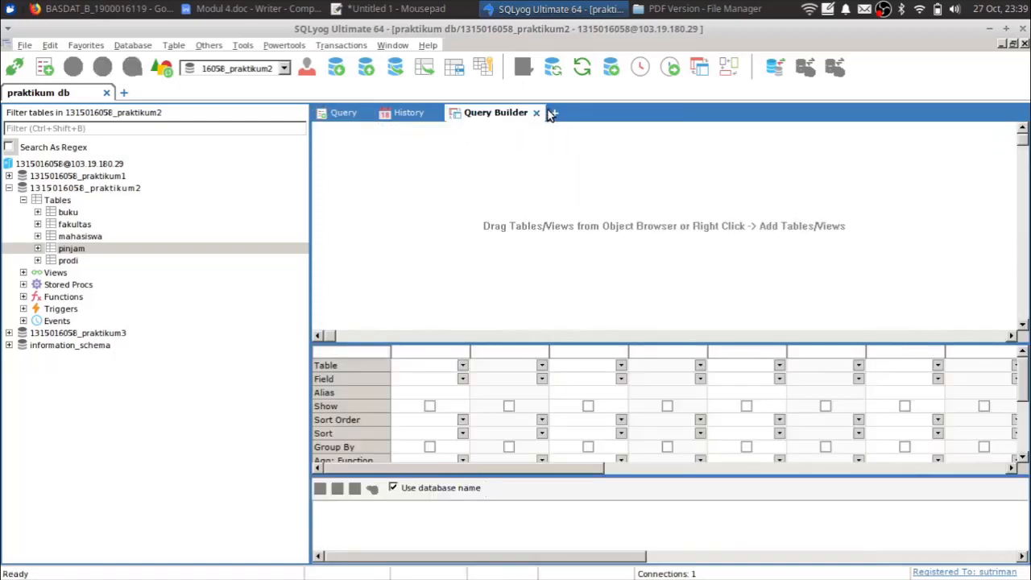
click(536, 113)
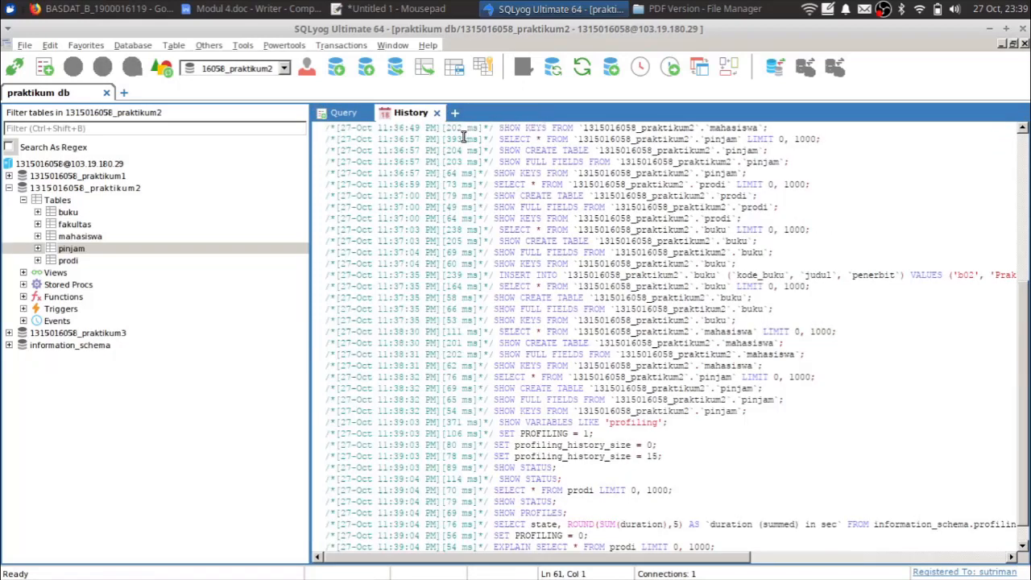
click(346, 114)
click(455, 113)
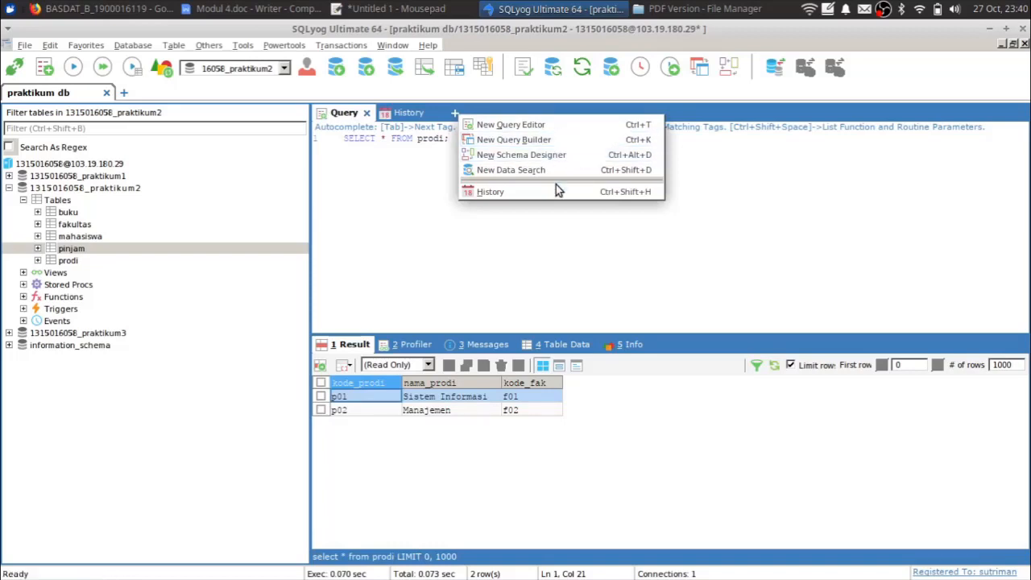
click(432, 184)
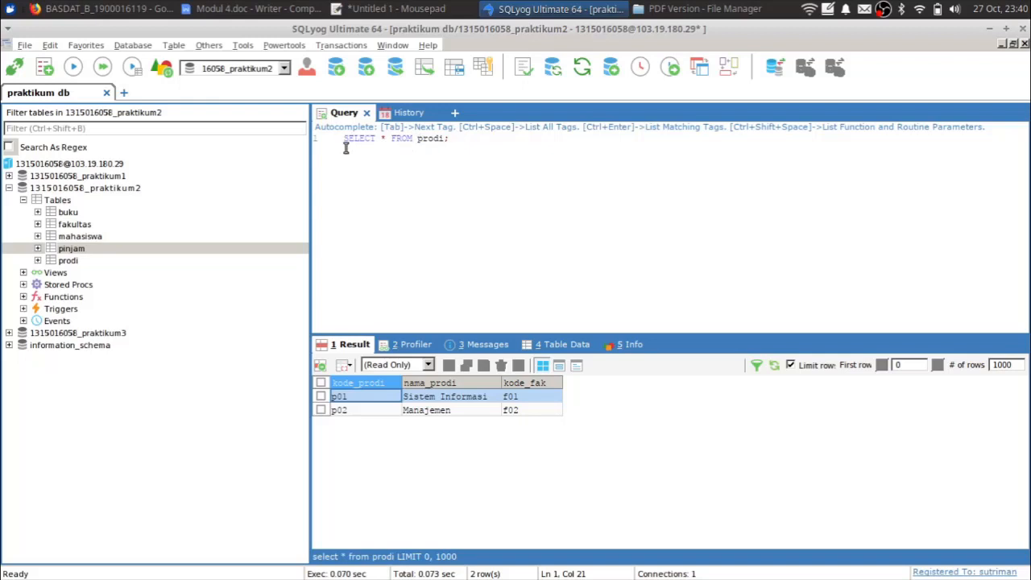
- Replace * with nama_prodi in the prodi query and execute it
key(ctrl+a)
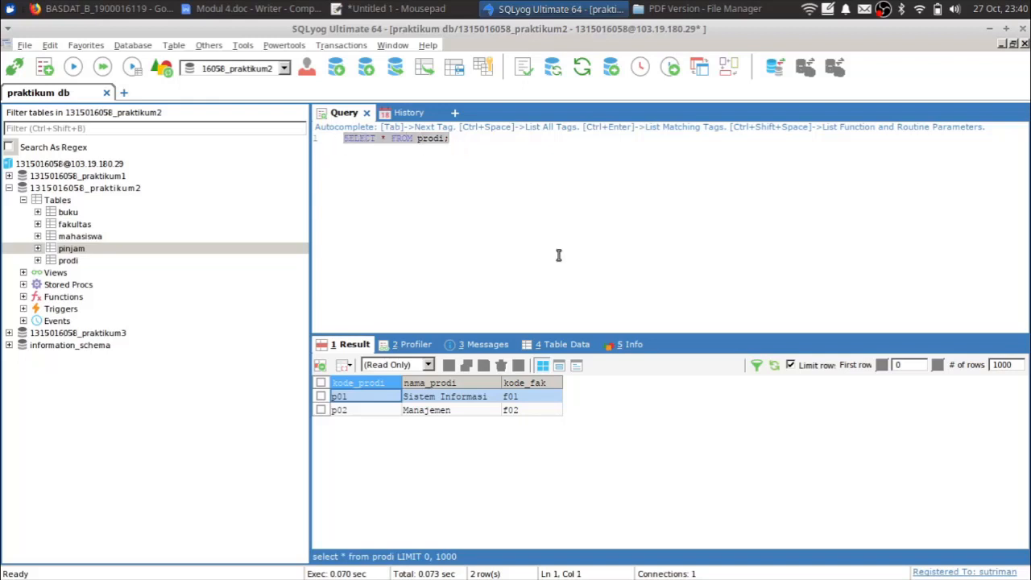
key(End)
key(Left)
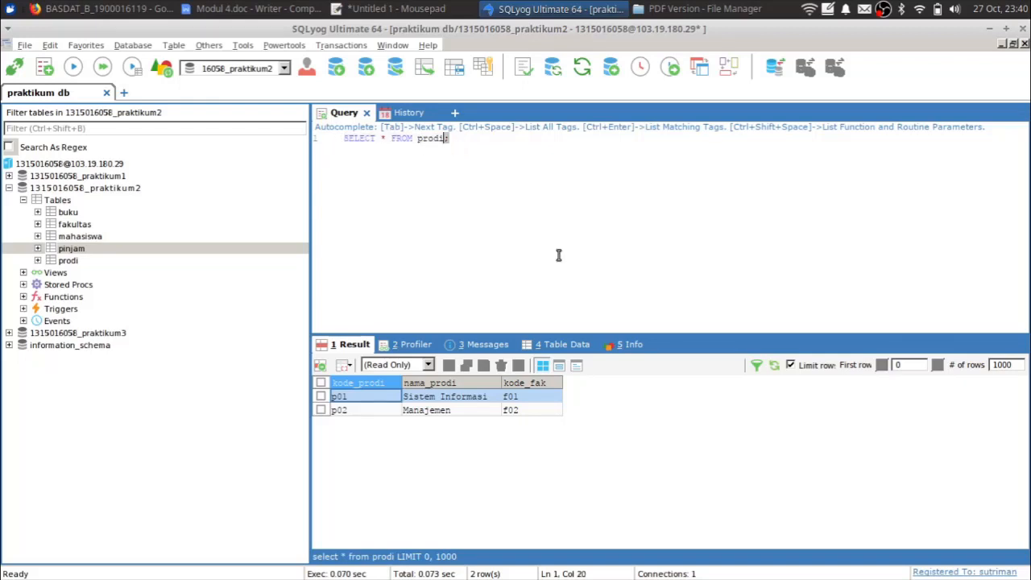
key(Left)
key(Left)
key(Left)
key(Left)
key(Left)
key(Left)
key(Left)
key(Left)
key(Left)
key(Left)
key(Left)
text(nama_prodi)
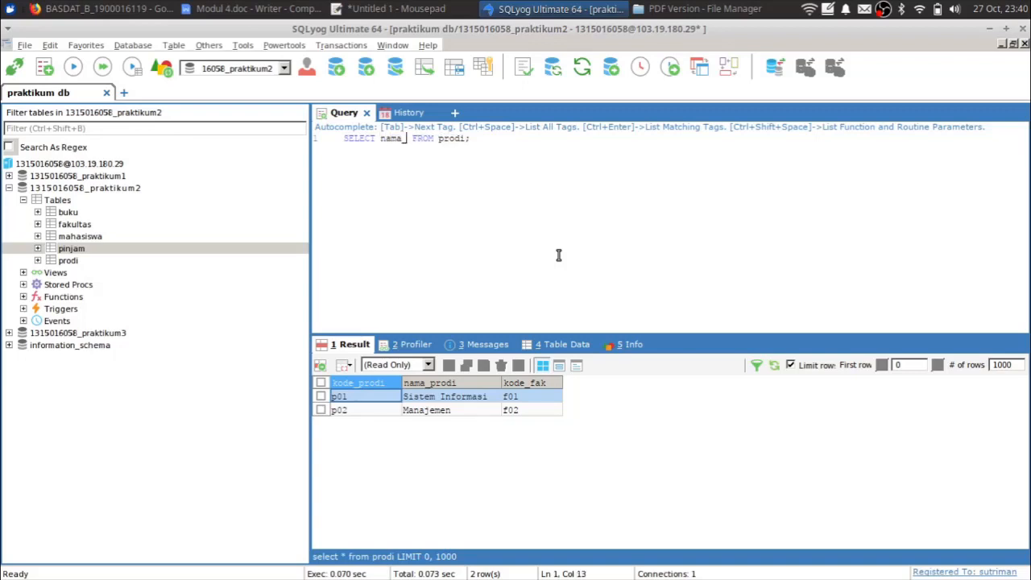
click(72, 67)
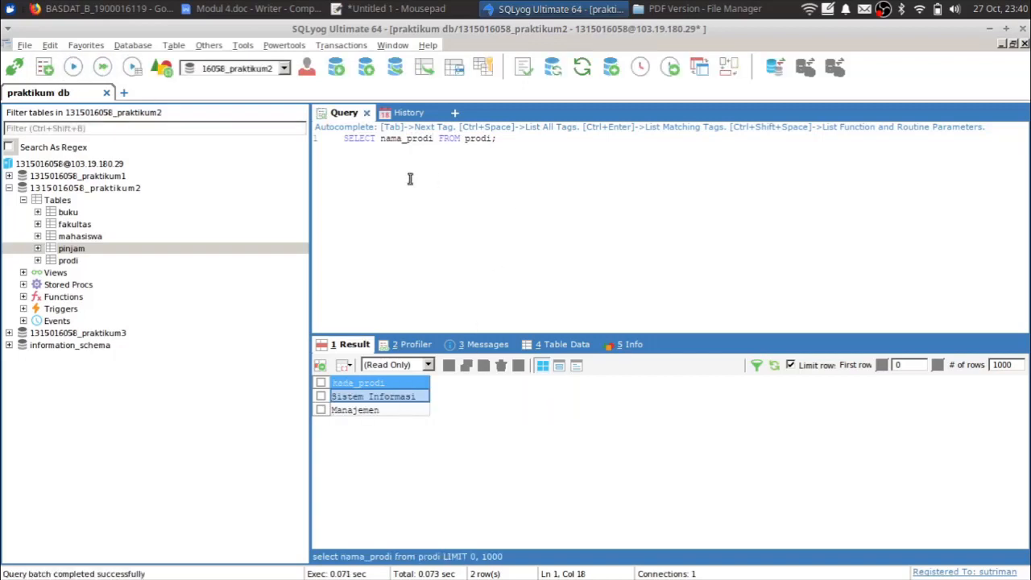
- Write a second query, select * FROM buku;, below the first
double_click(447, 140)
click(531, 140)
key(Return)
key(Return)
key(Return)
text(select * FROM buku;)
- Select the SELECT * FROM buku; line and execute it to list books b01 and b02
click(73, 68)
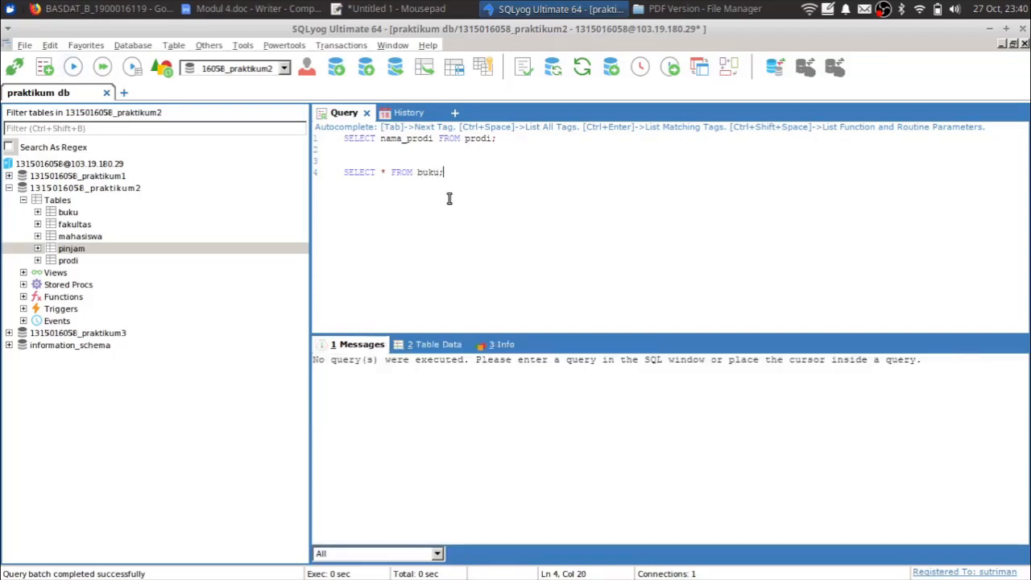
click(373, 172)
click(494, 172)
click(74, 70)
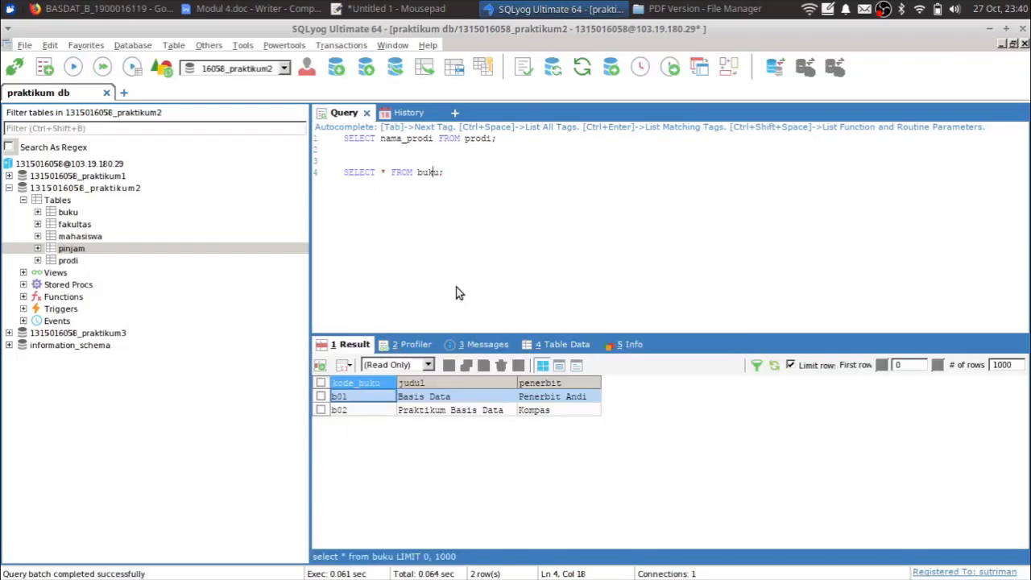
triple_click(384, 174)
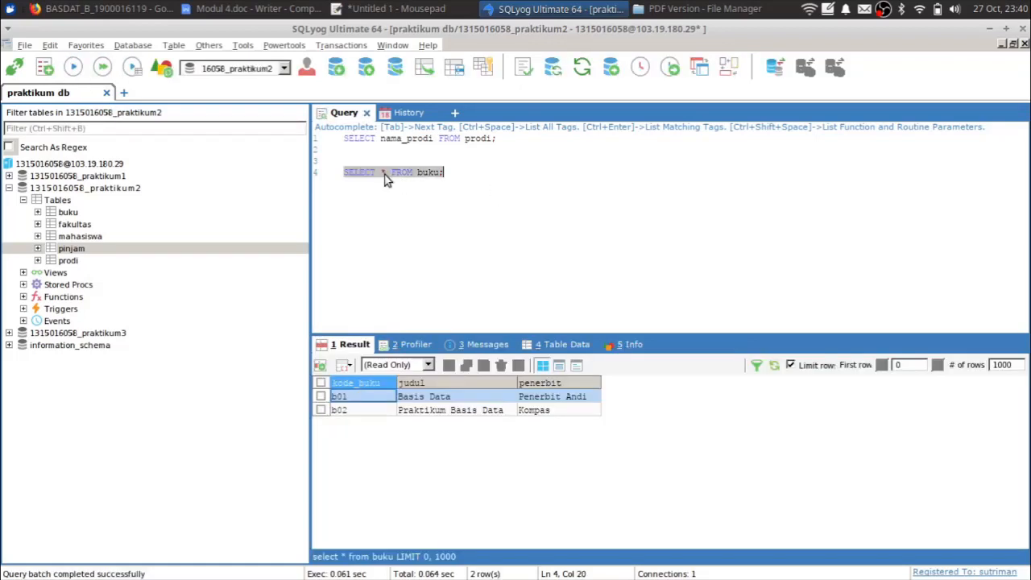
click(74, 71)
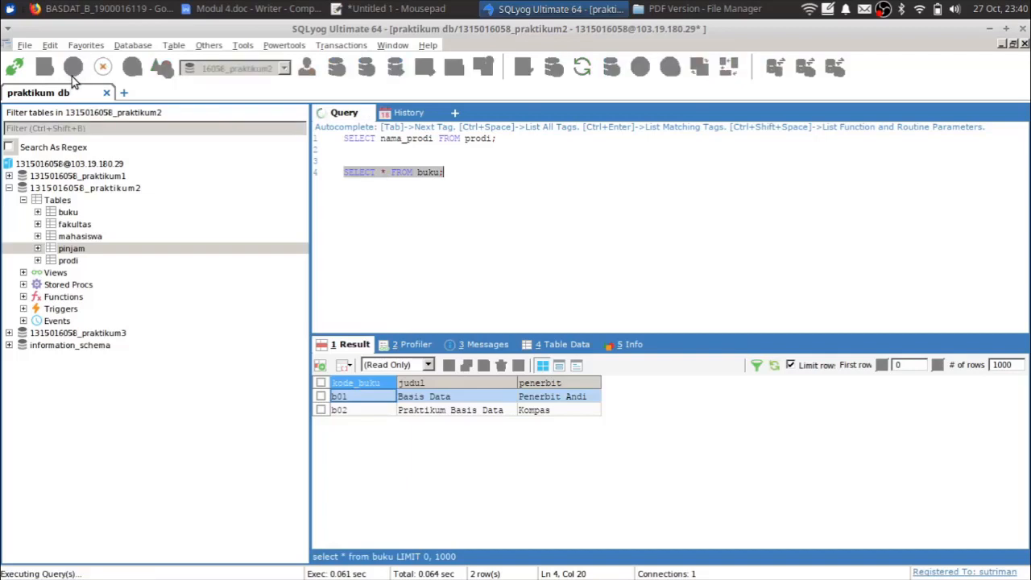
click(506, 191)
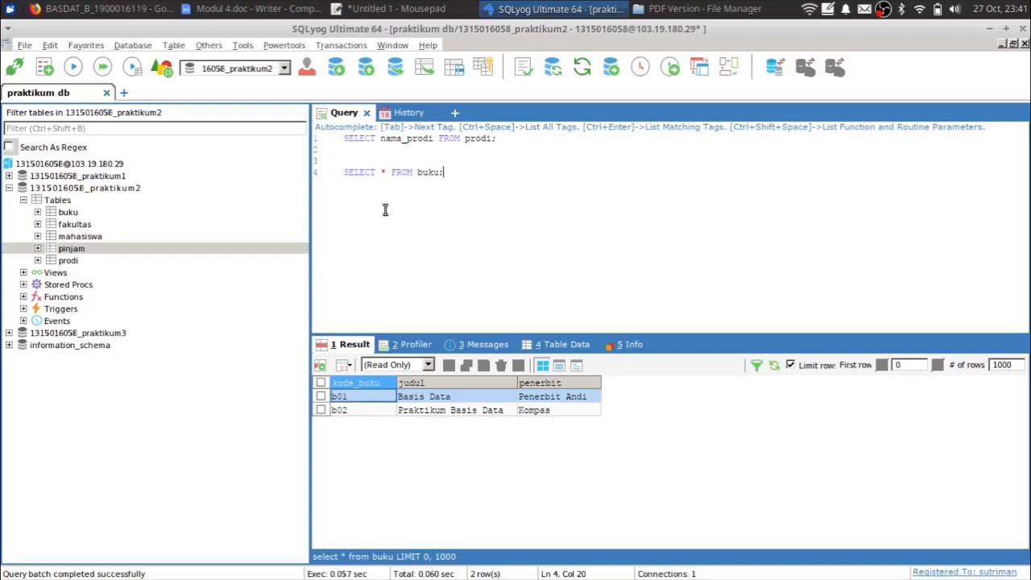
- In a new query editor tab, run SELECT * FROM prodi; with F9
click(456, 113)
click(498, 127)
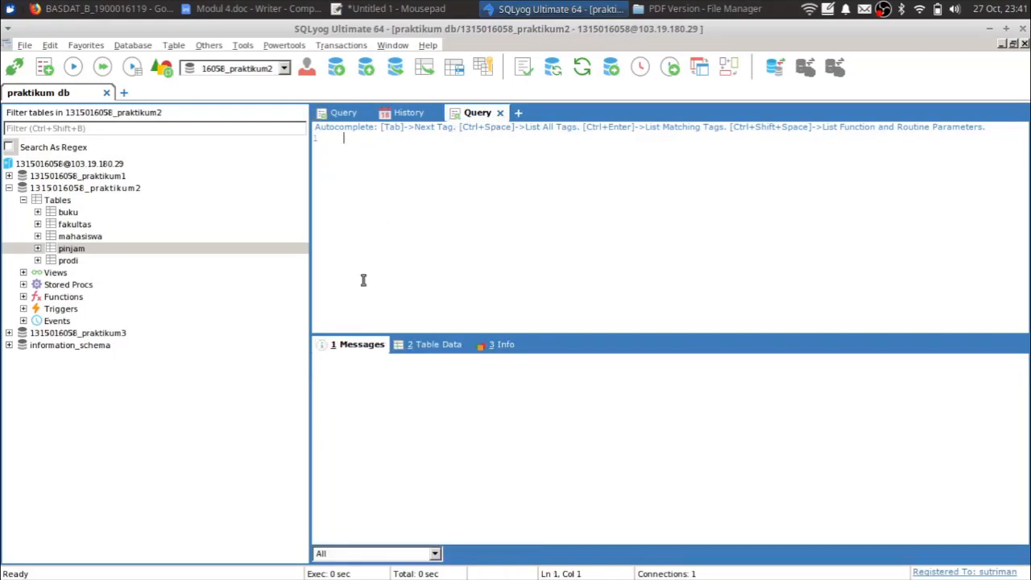
text(SELECT)
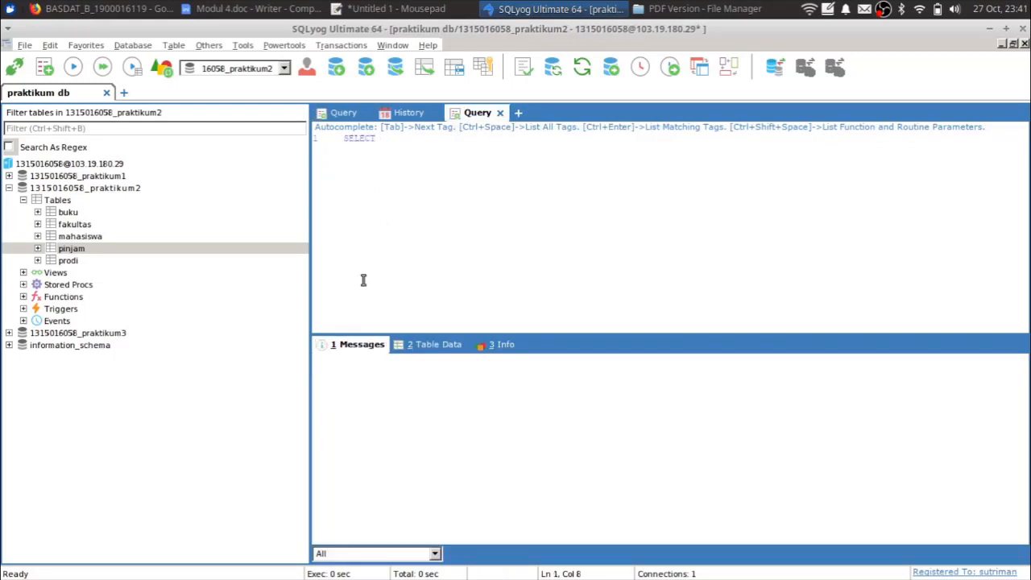
text( * FROM prodi;)
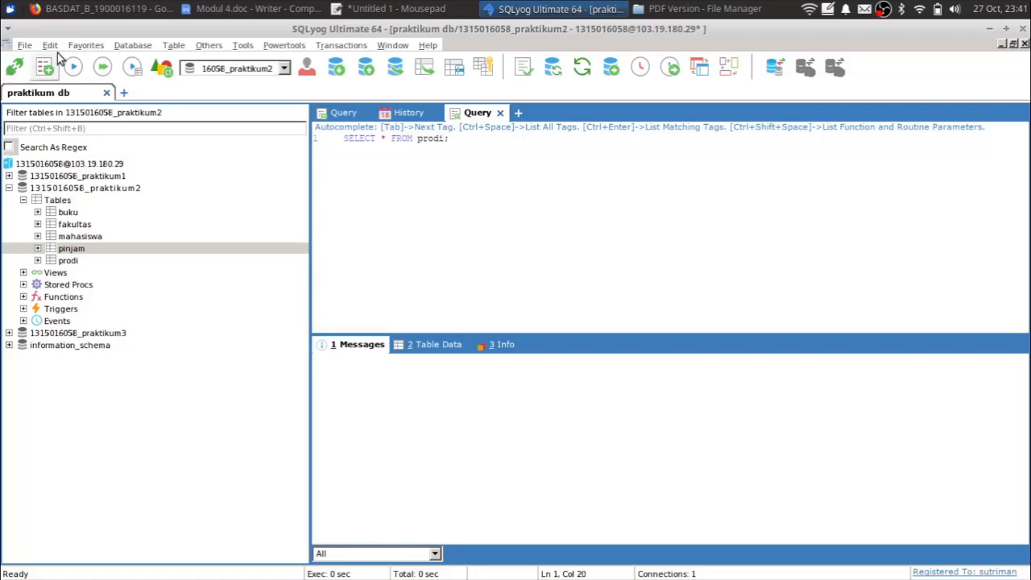
key(F9)
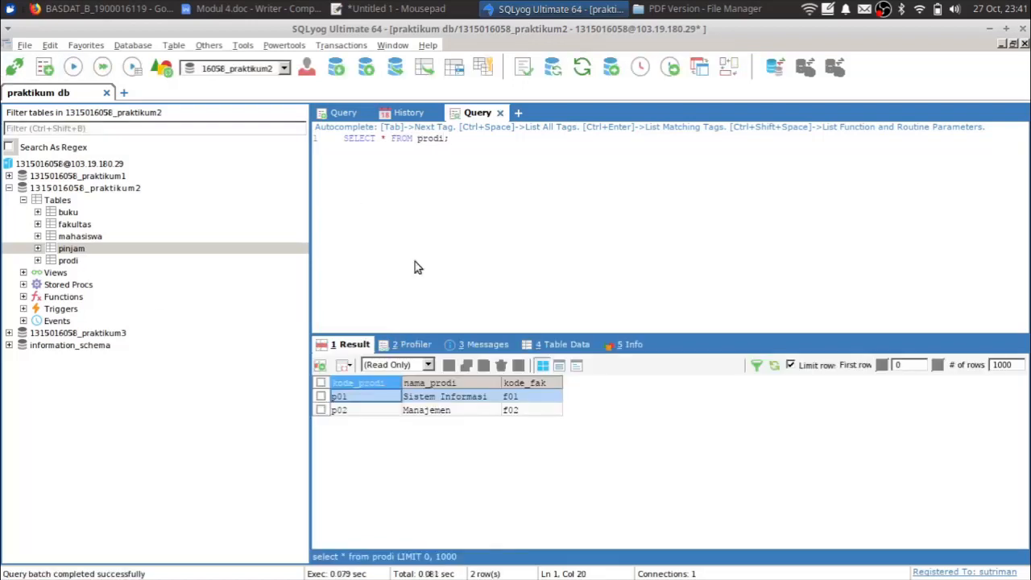
click(520, 112)
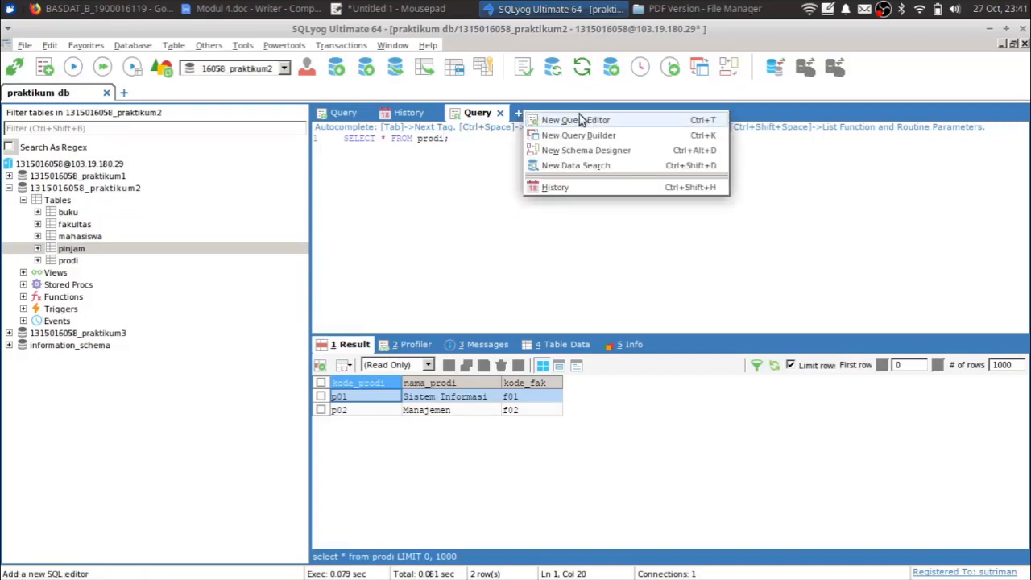
- Drag buku, pinjam, prodi, mahasiswa and fakultas onto a new Schema Designer canvas
click(611, 153)
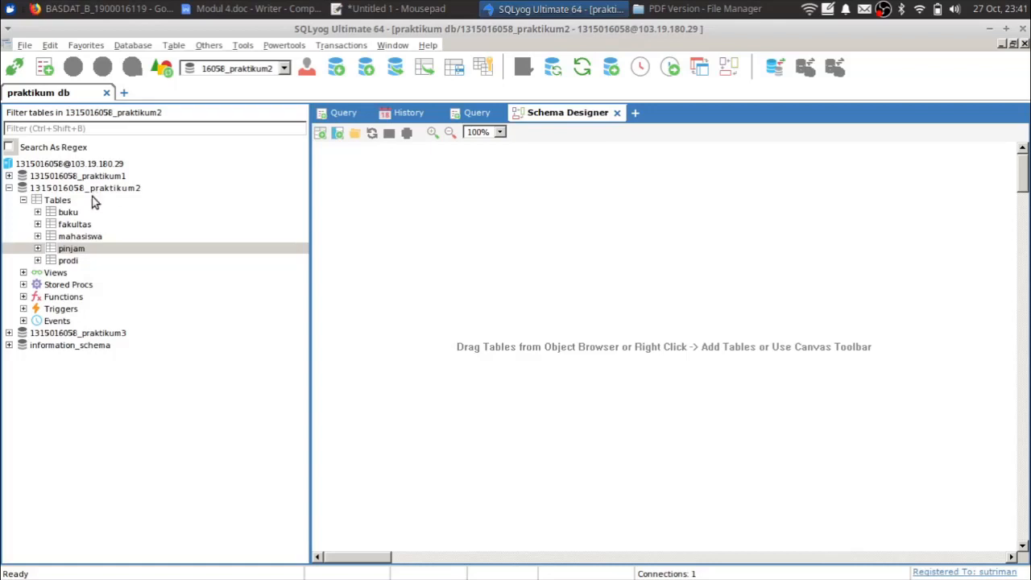
click(113, 212)
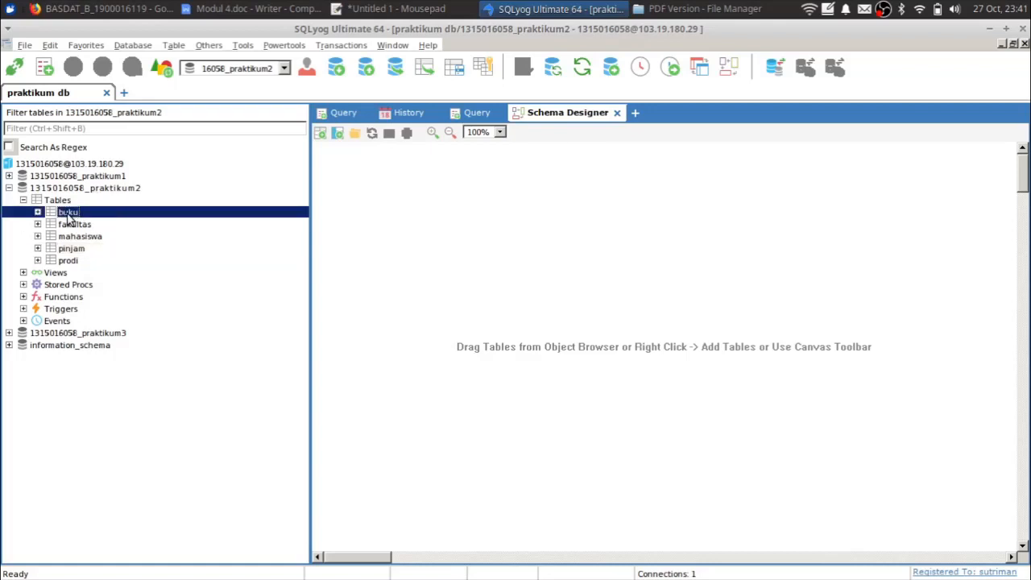
click(436, 208)
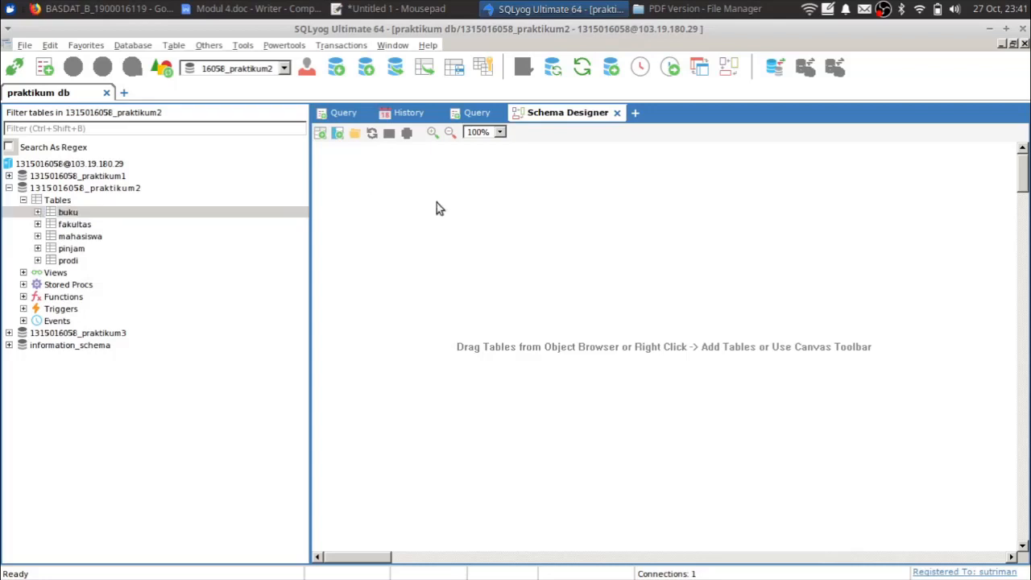
drag(55, 213, 376, 207)
click(72, 248)
drag(71, 248, 713, 206)
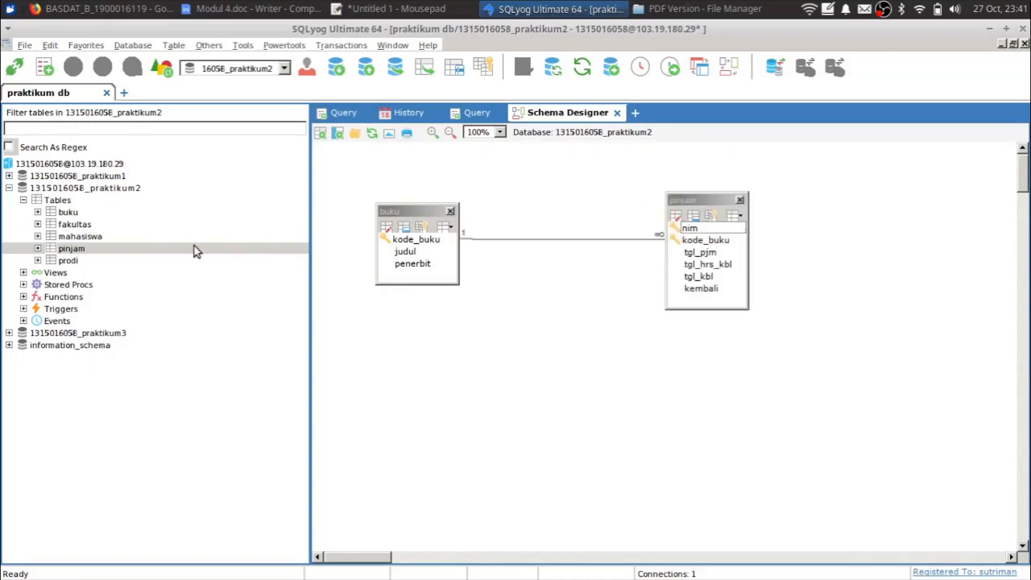
click(69, 260)
drag(67, 260, 593, 426)
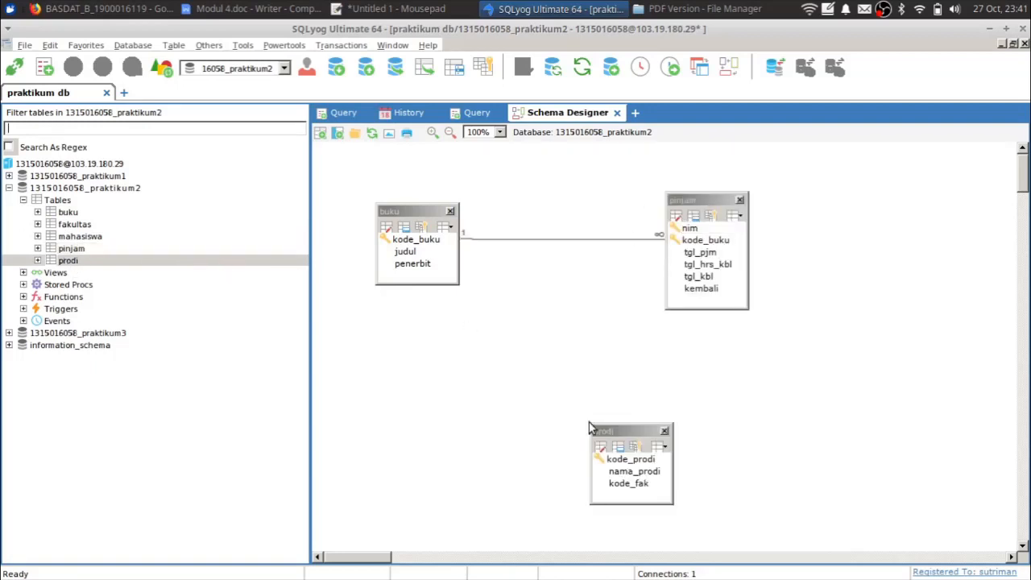
drag(70, 235, 384, 422)
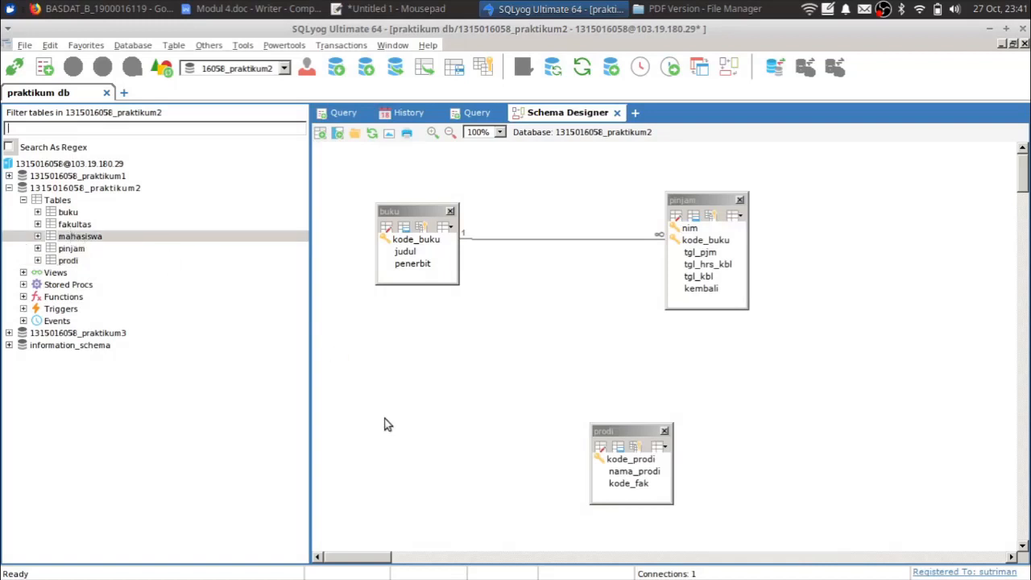
drag(75, 224, 778, 361)
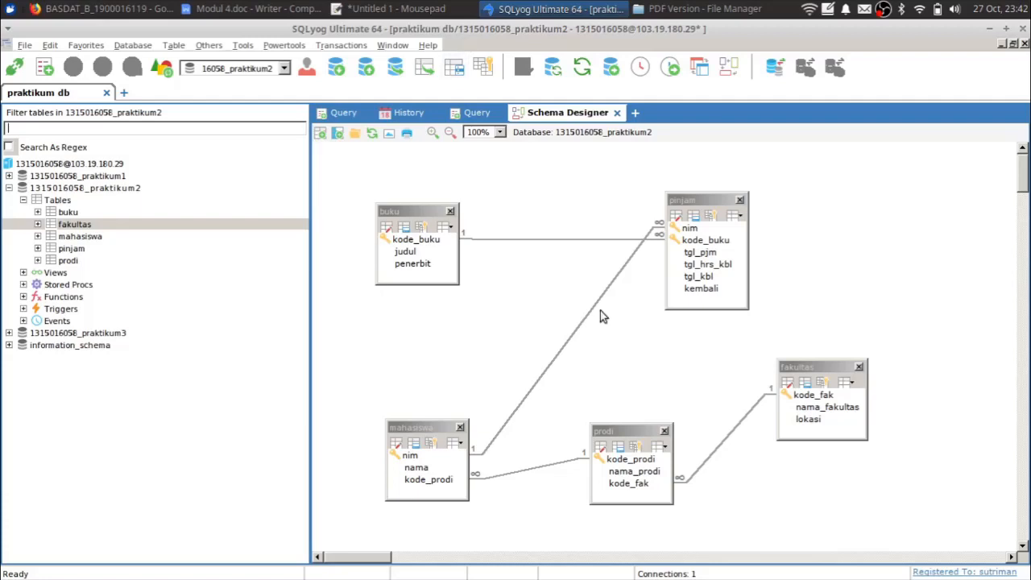
- Open Modul 2.pdf from the module folder and scroll to the CREATE TABLE PRODI exercise
click(697, 9)
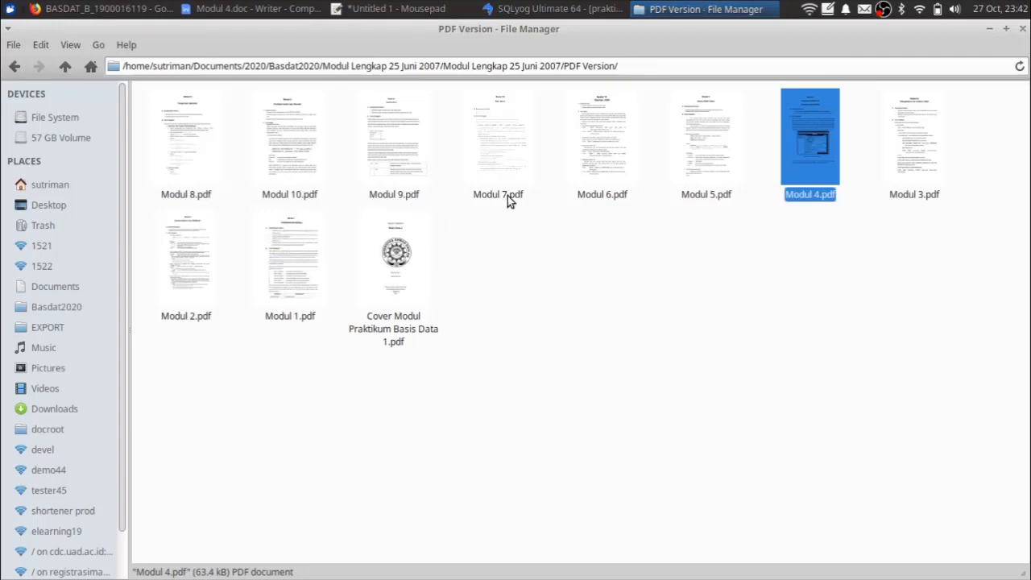
key(Left)
key(Left)
key(Left)
key(Left)
key(Left)
key(Left)
key(Down)
key(Return)
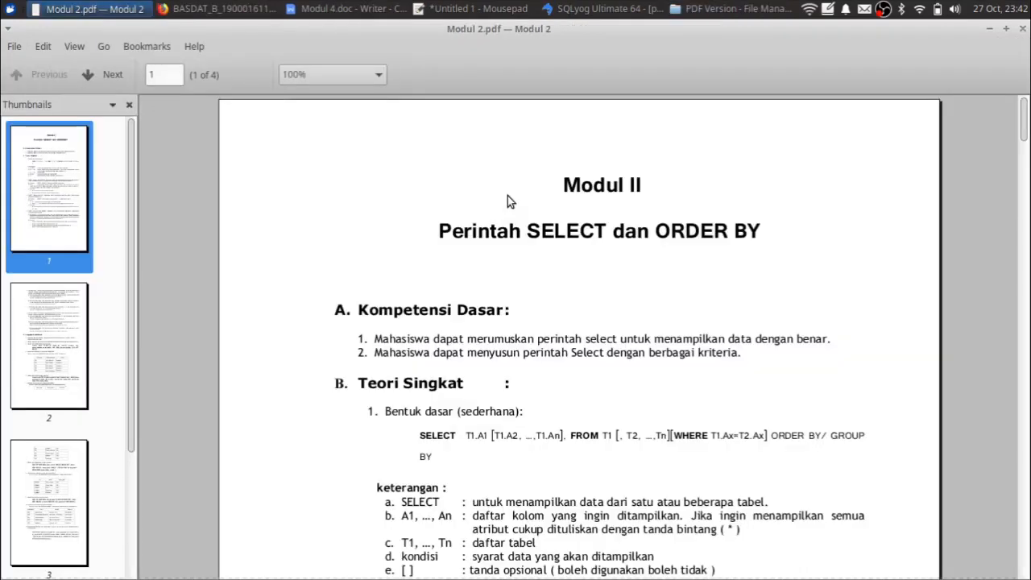
scroll(508, 196, down, 10)
scroll(507, 196, up, 3)
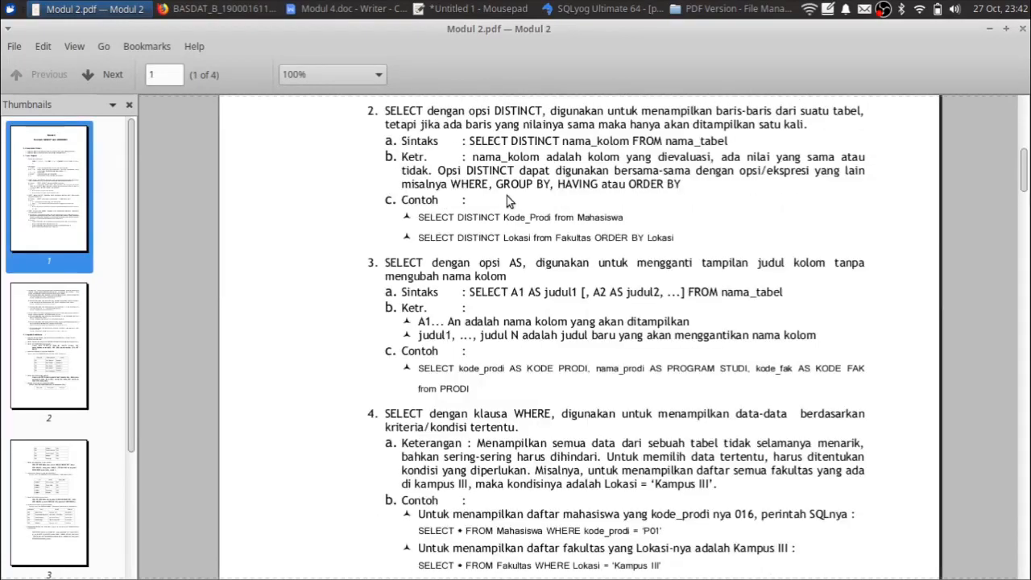
scroll(506, 196, down, 15)
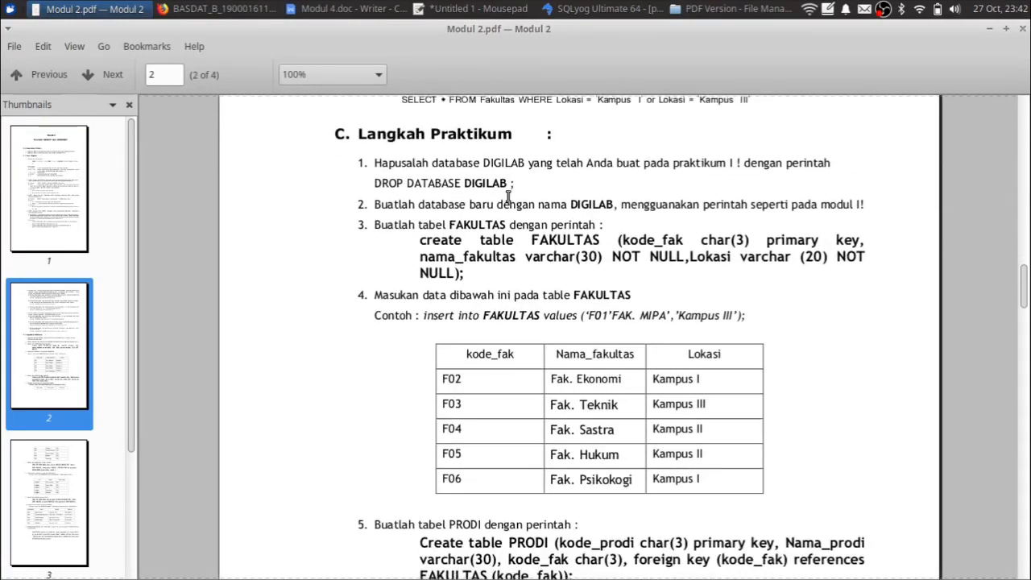
scroll(508, 196, down, 12)
scroll(508, 200, up, 7)
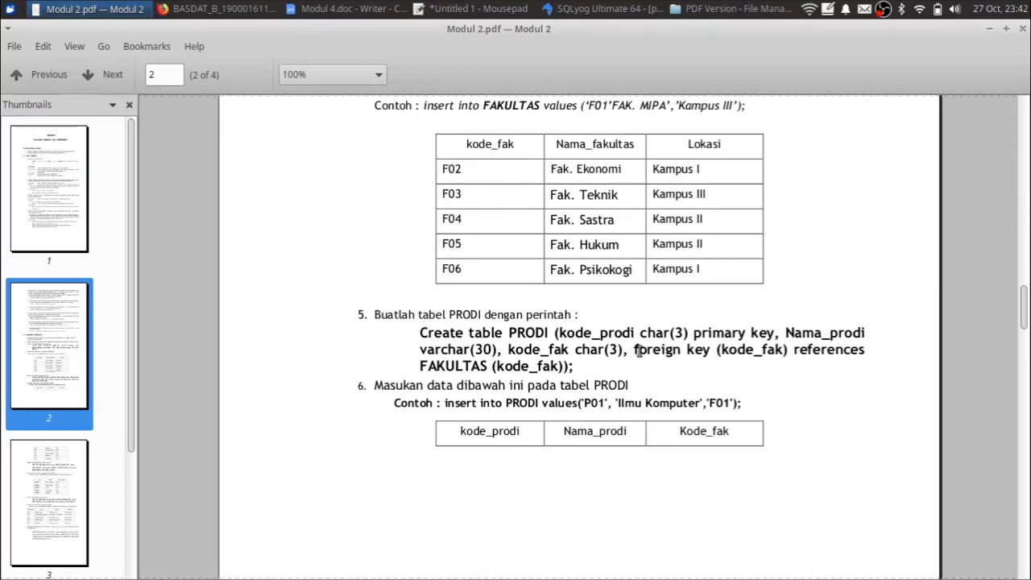
- Highlight PRODI's foreign key (kode_fak) clause, then switch back to SQLyog
drag(636, 351, 571, 368)
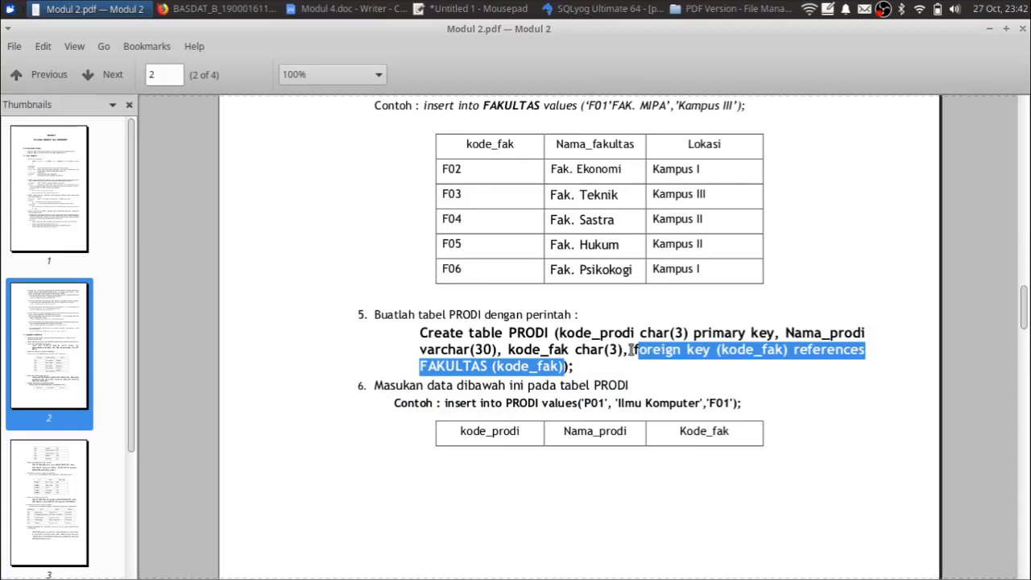
drag(633, 350, 694, 362)
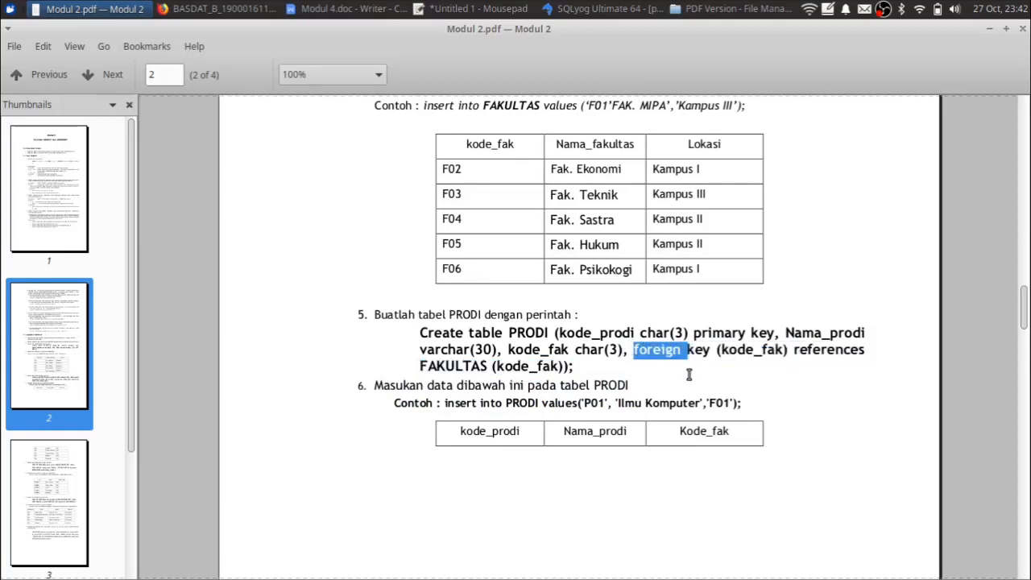
scroll(535, 344, down, 3)
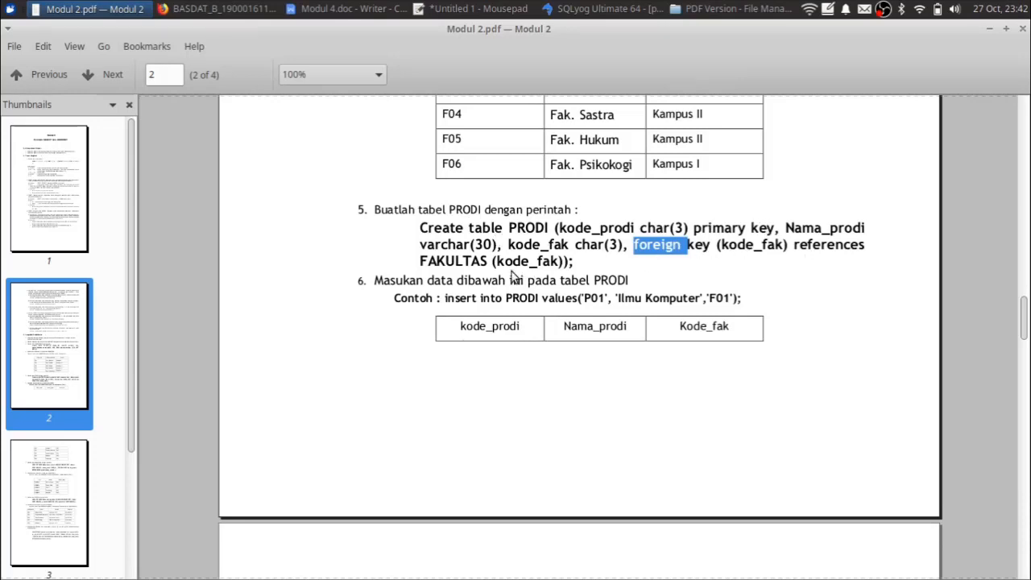
click(663, 257)
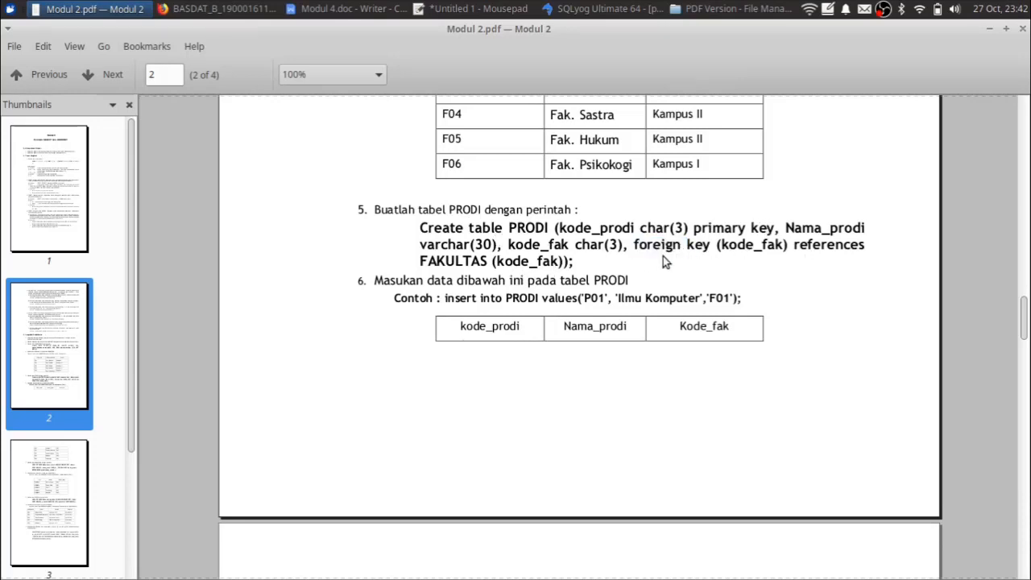
double_click(749, 250)
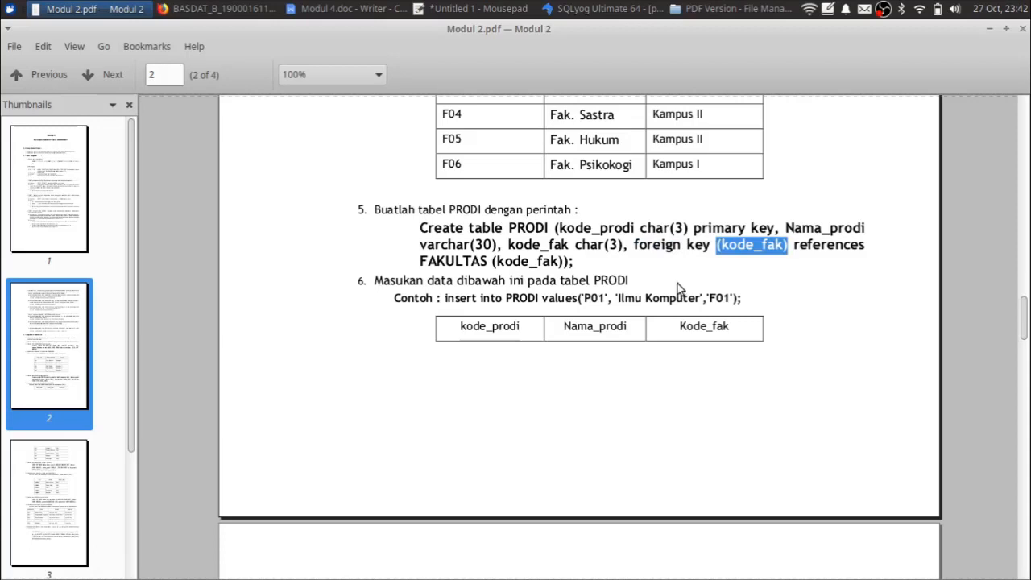
double_click(741, 246)
click(729, 249)
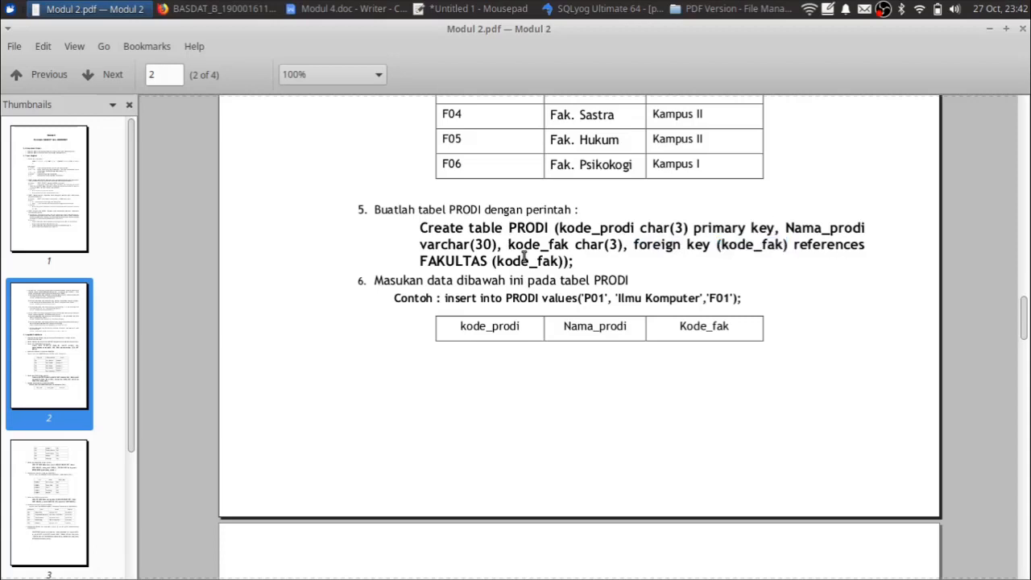
key(alt+Tab)
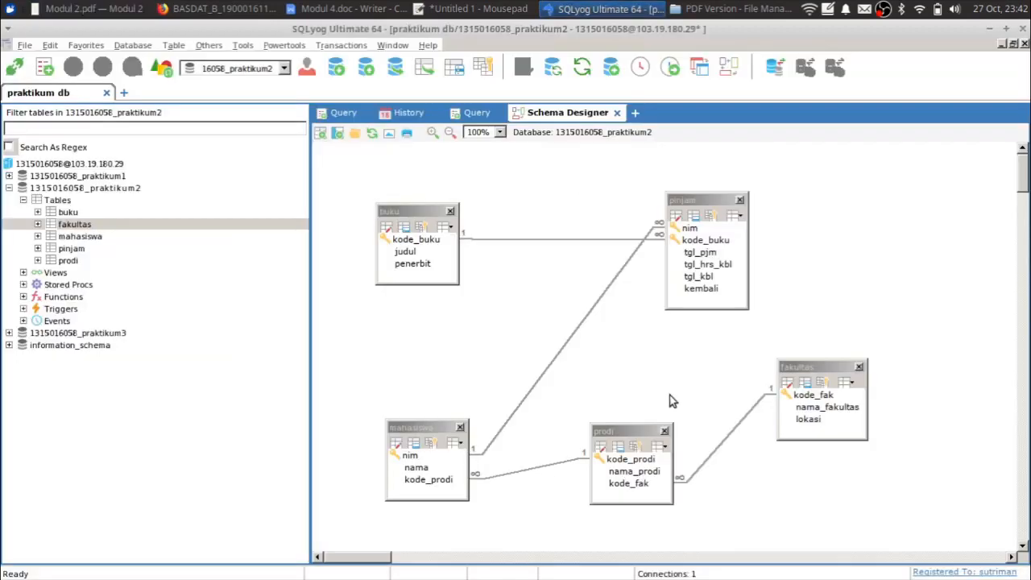
- Raise the fakultas and prodi boxes in the diagram, then show the first Query tab
click(633, 487)
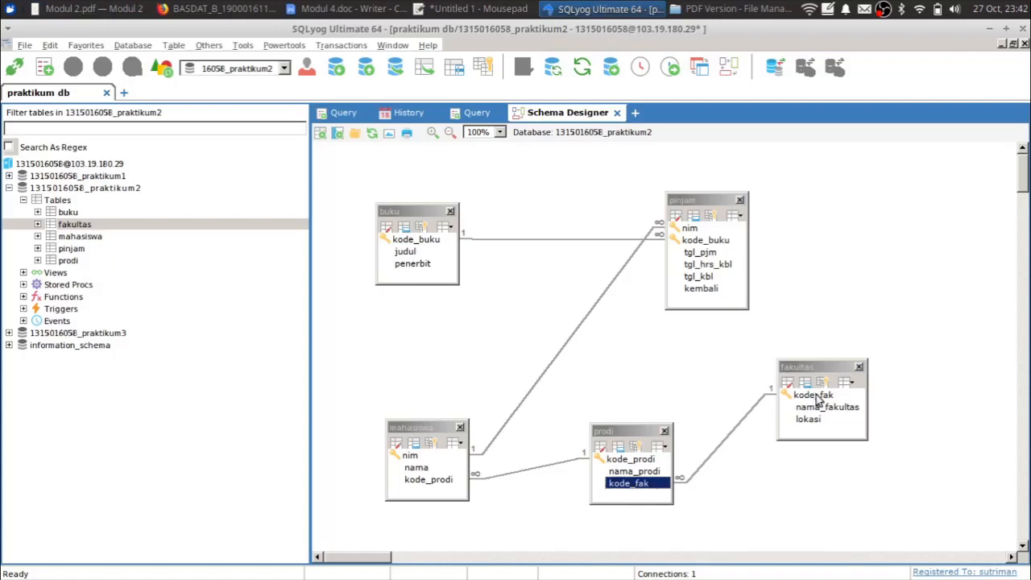
drag(809, 366, 820, 308)
drag(615, 432, 617, 374)
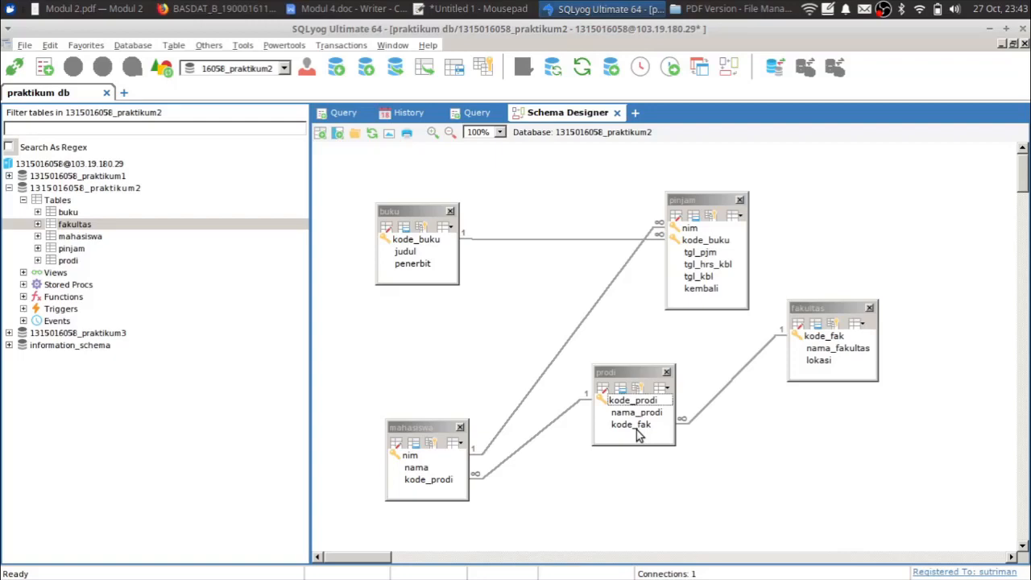
click(342, 114)
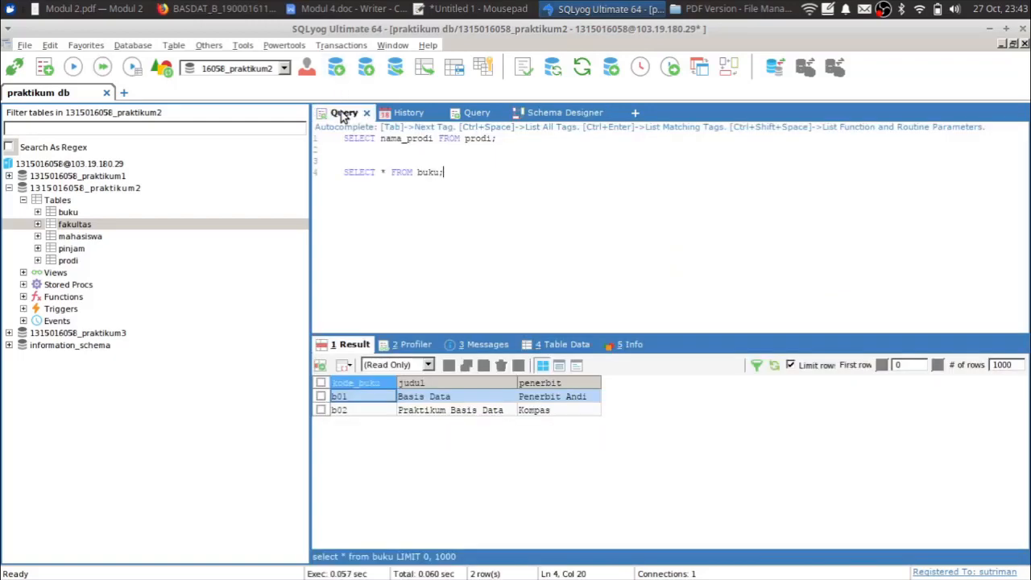
- Switch to the Schema Designer tab showing the five praktikum2 tables
click(569, 112)
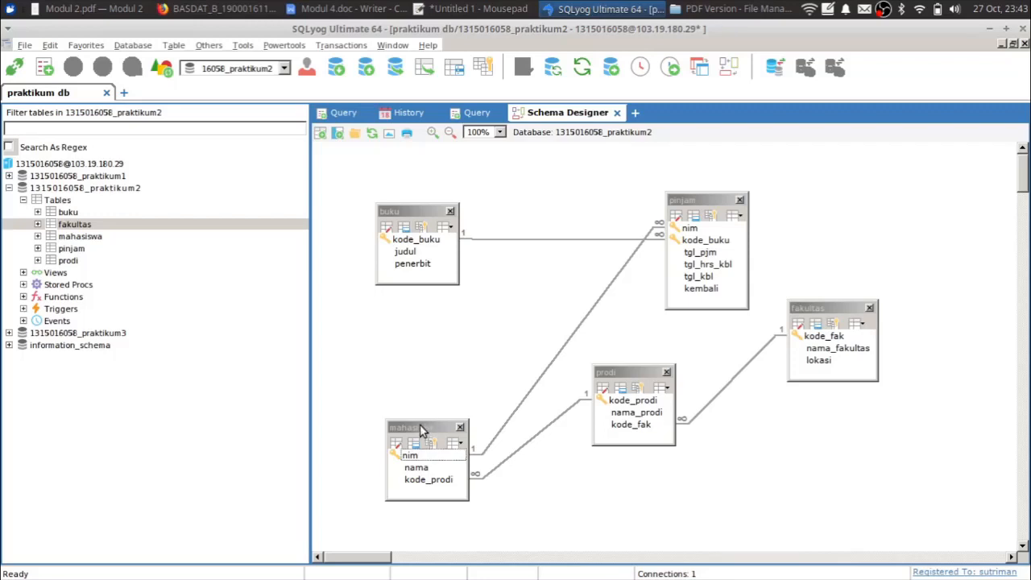
- Lay out the diagram: mahasiswa at the top, prodi left, buku beside pinjam, fakultas lower
drag(428, 423, 544, 161)
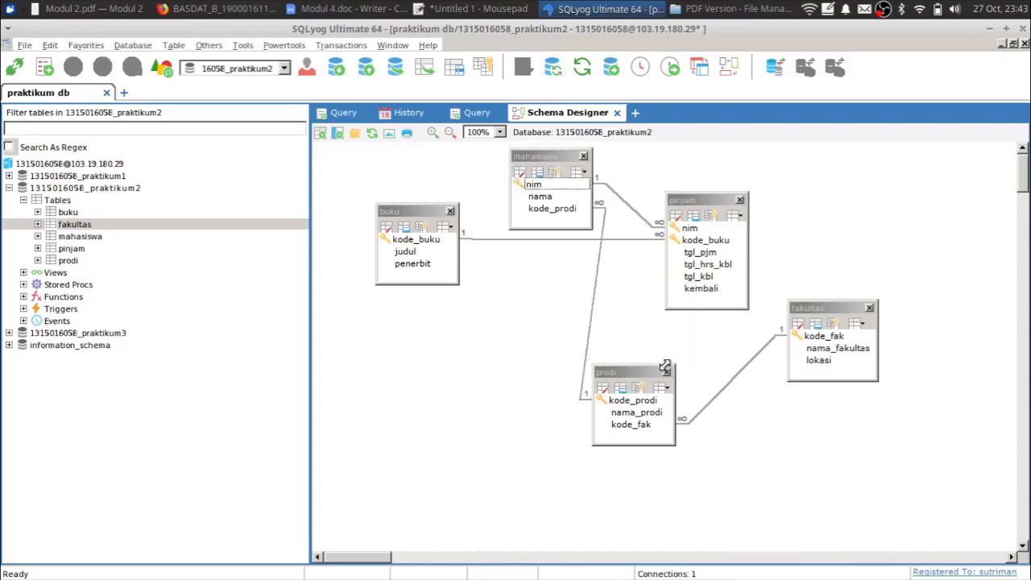
drag(642, 369, 487, 339)
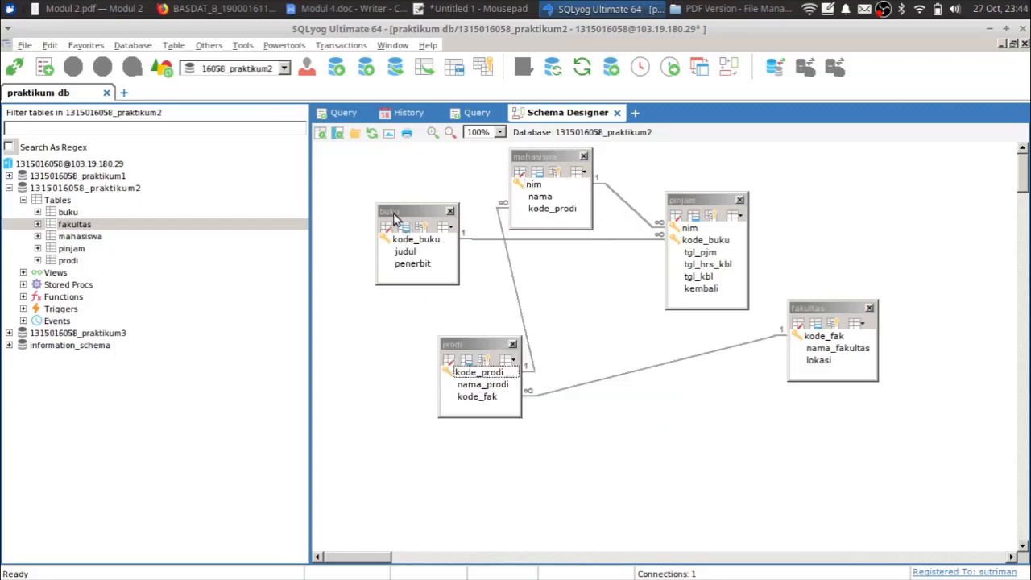
drag(395, 217, 810, 213)
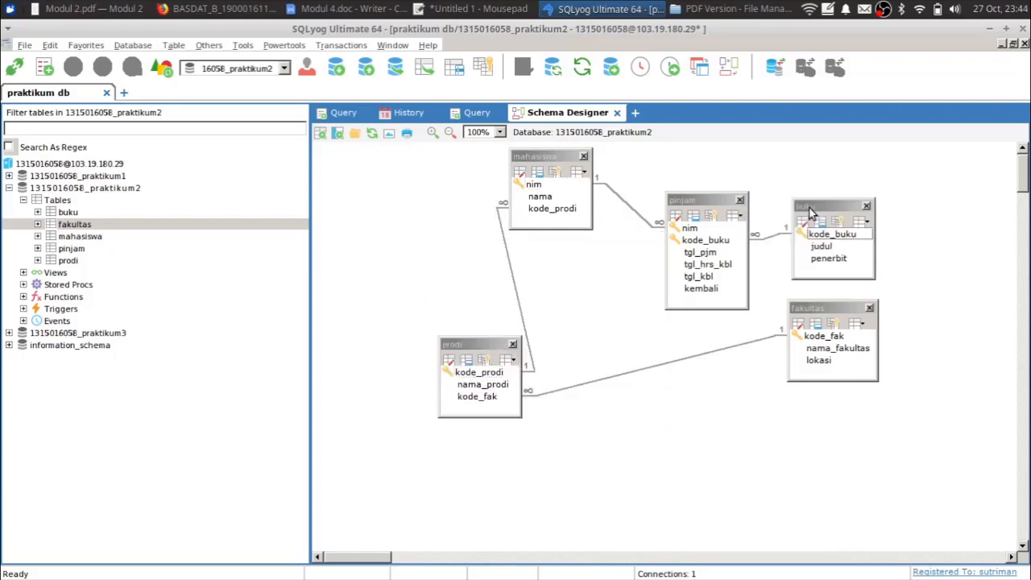
drag(822, 308, 644, 407)
drag(482, 347, 435, 307)
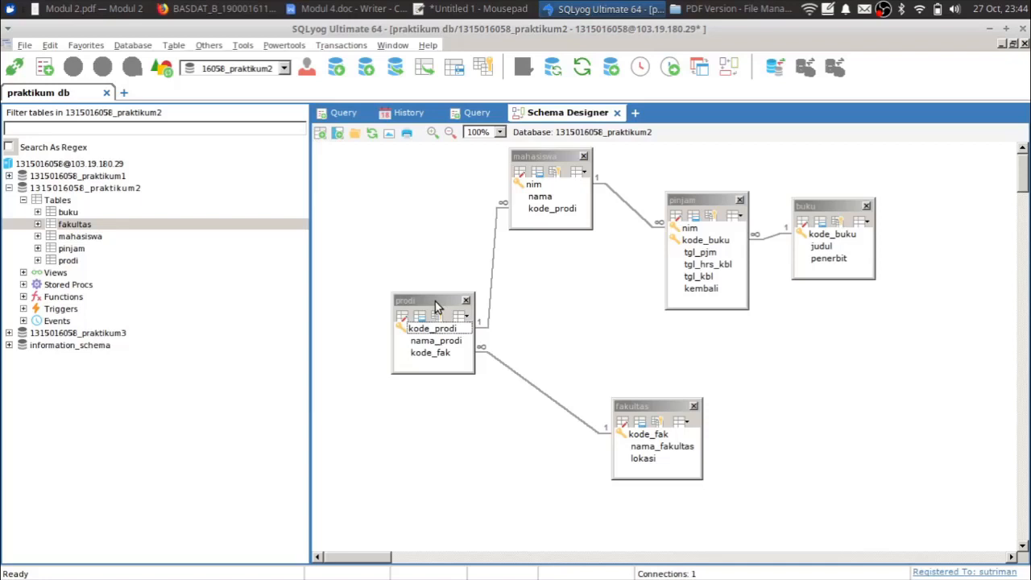
click(610, 297)
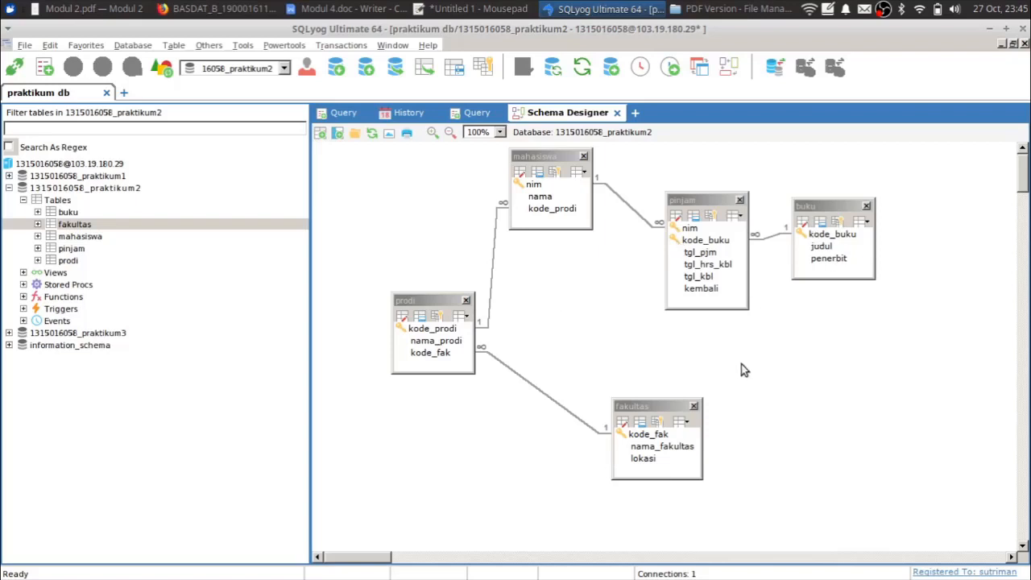
click(635, 114)
- Browse the logged statements in the History tab's query log
click(663, 192)
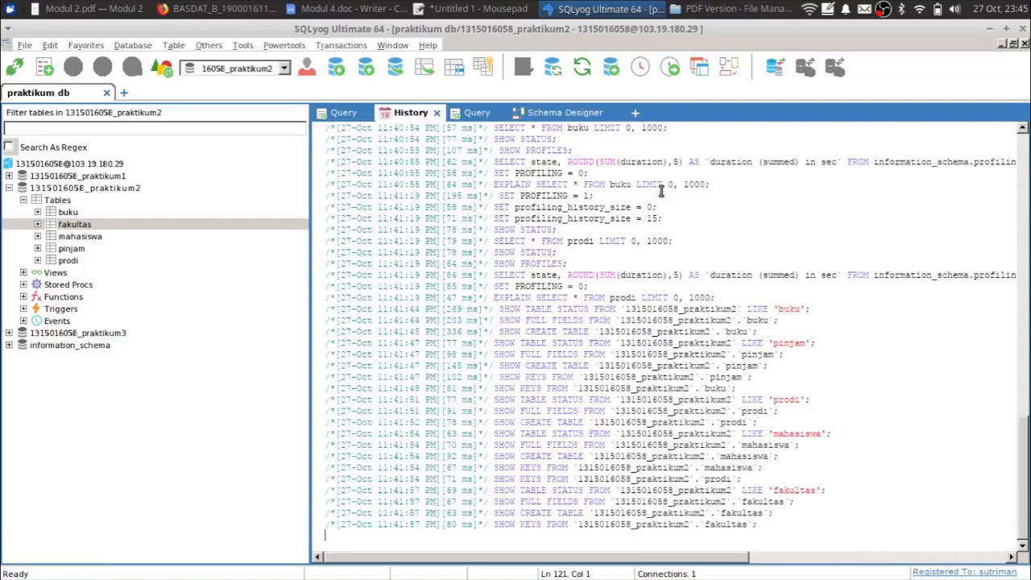
scroll(531, 301, up, 3)
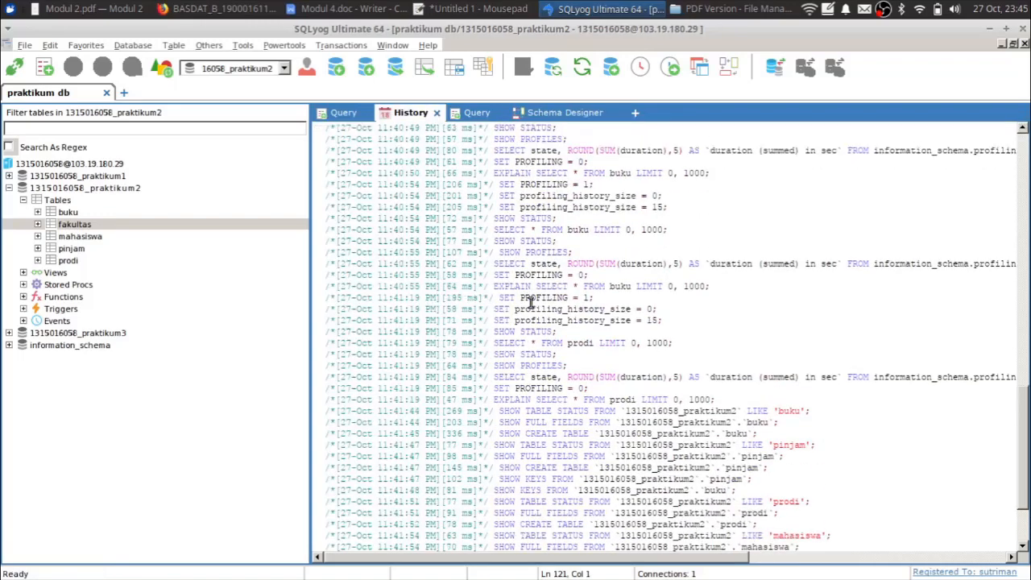
scroll(530, 301, down, 3)
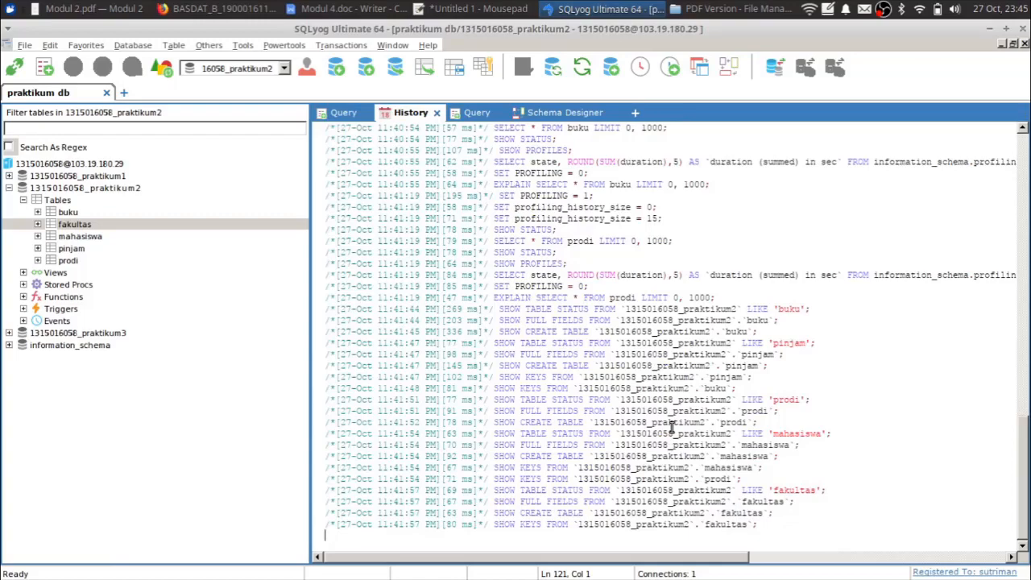
scroll(671, 427, up, 15)
scroll(671, 423, down, 15)
click(70, 213)
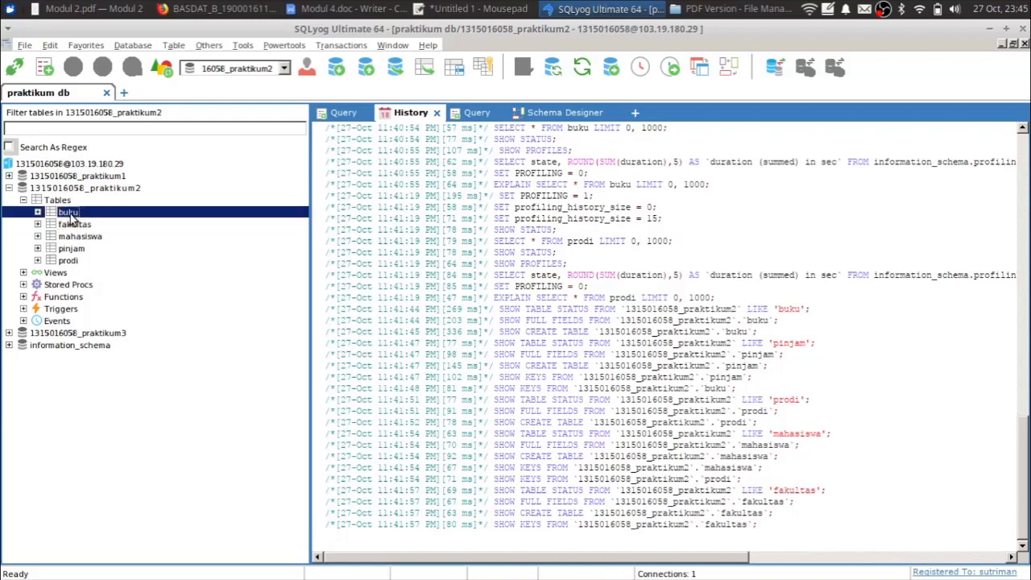
click(484, 319)
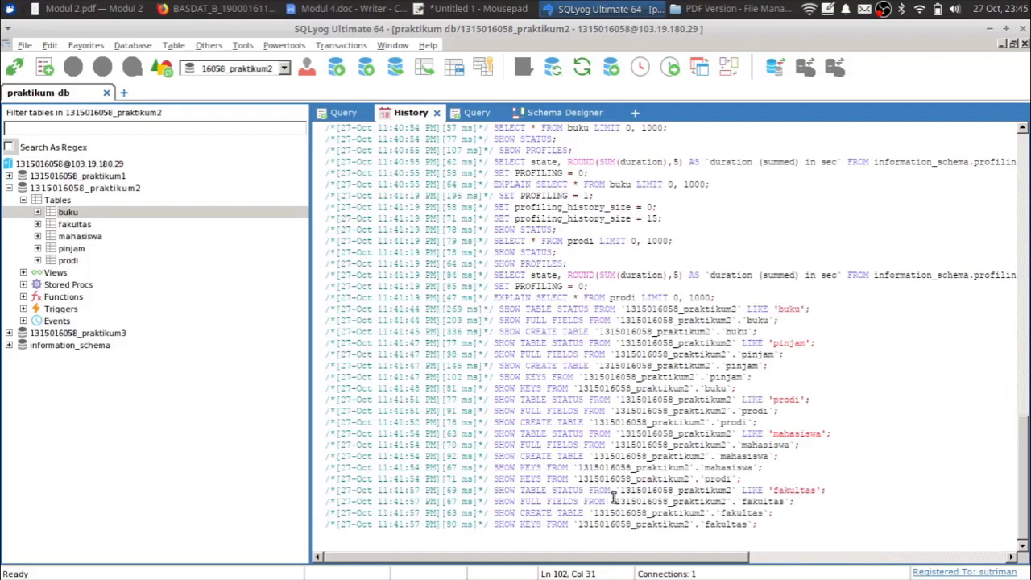
click(649, 525)
click(617, 489)
scroll(616, 392, up, 5)
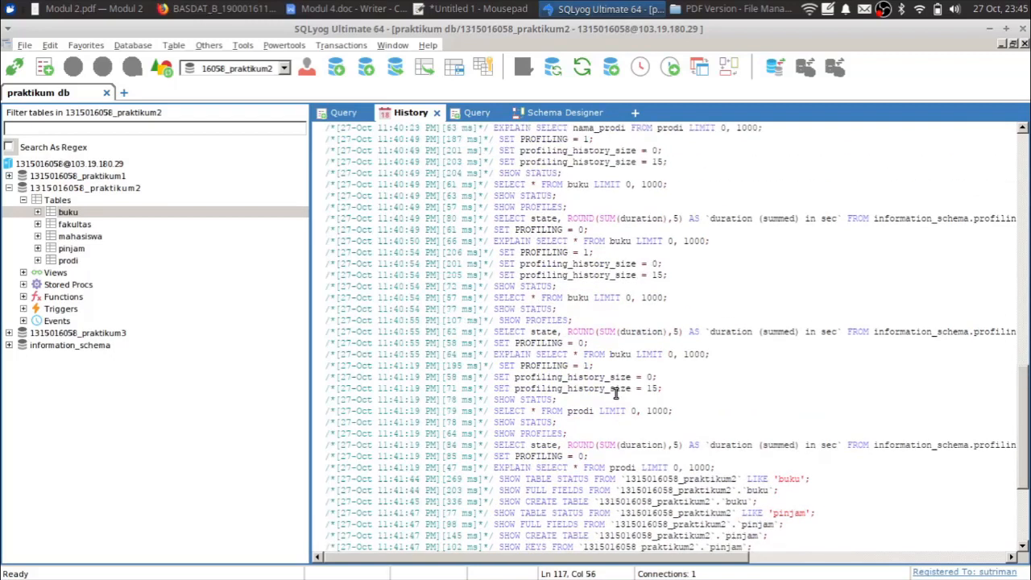
- Select the 11:36:21–11:36:44 logged statements, then return to the Query editor and select all text
click(347, 114)
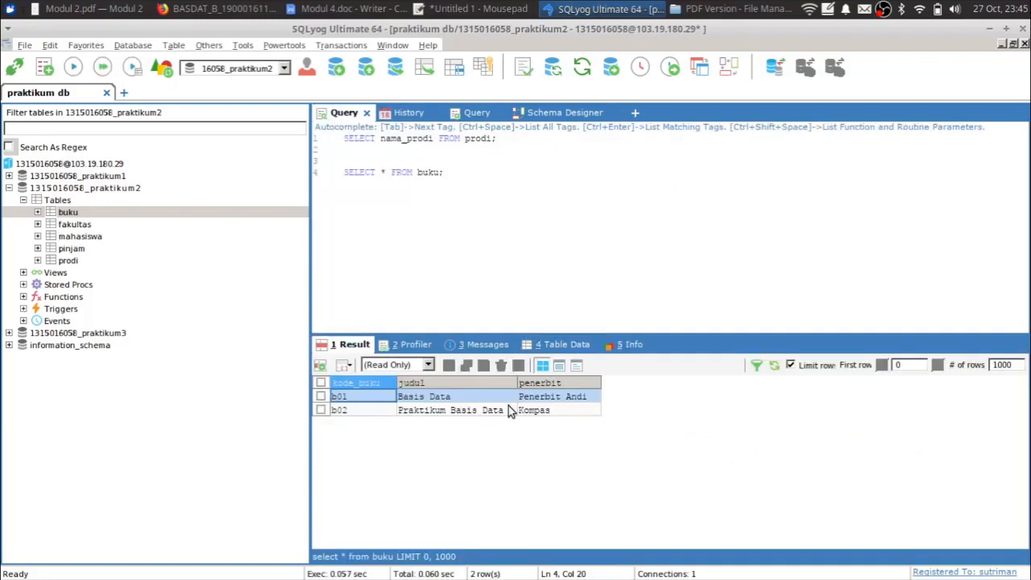
click(419, 114)
scroll(634, 335, up, 13)
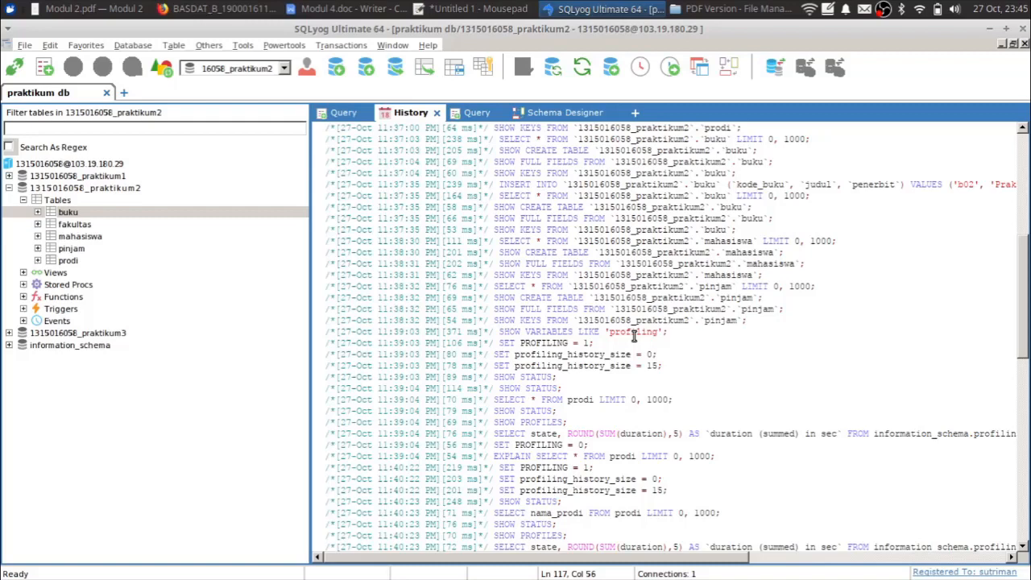
scroll(634, 337, up, 9)
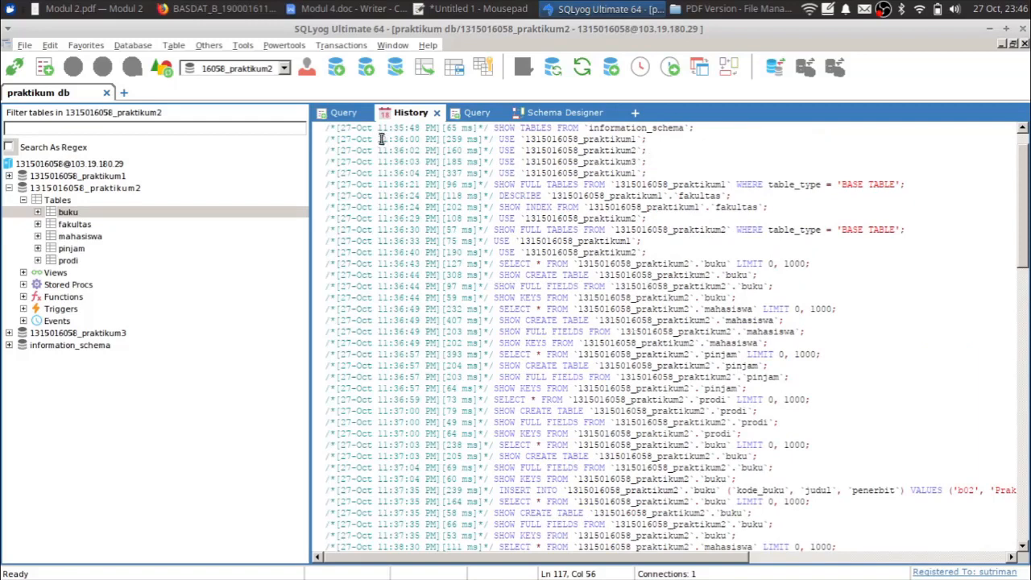
click(340, 117)
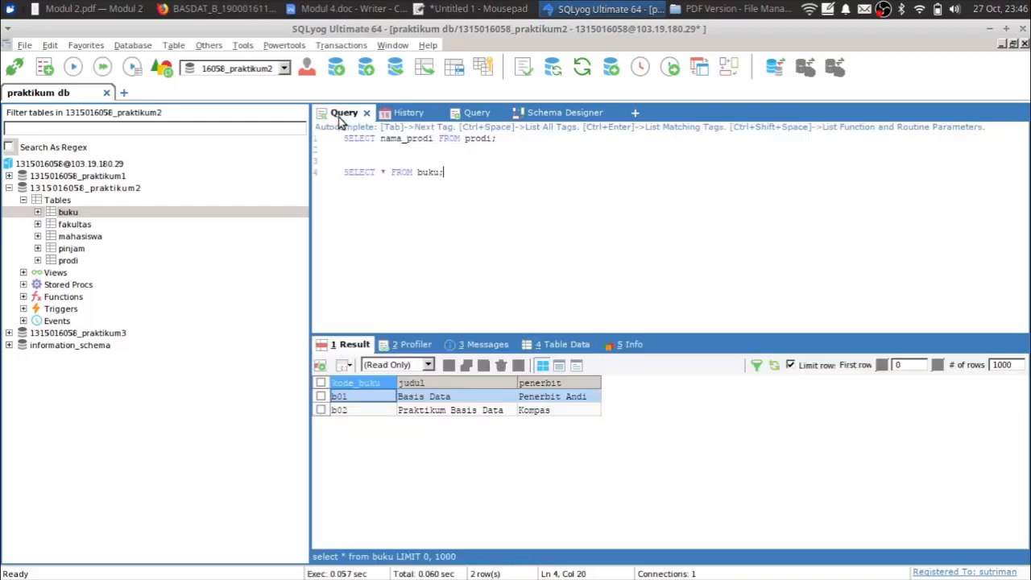
click(68, 226)
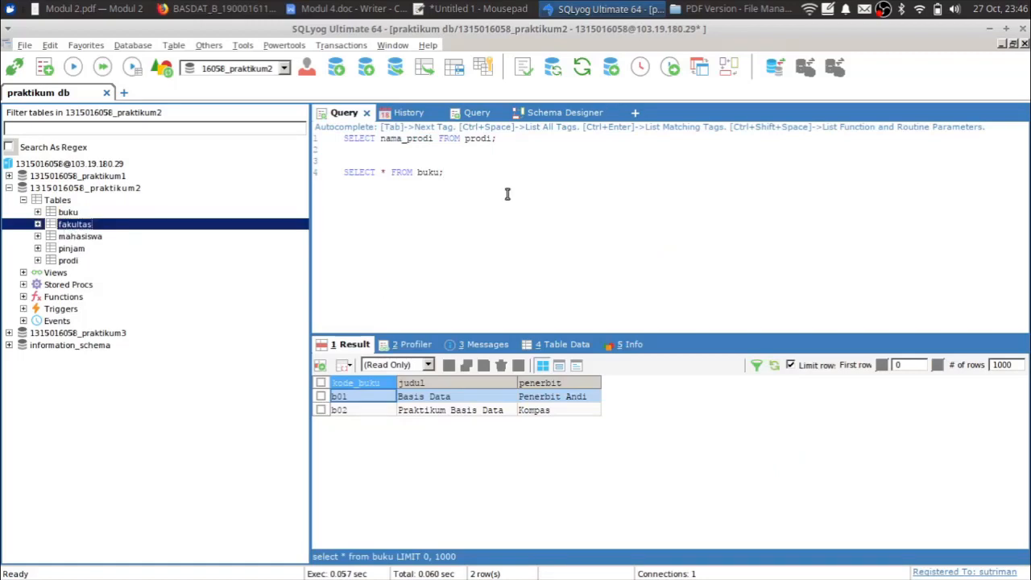
click(411, 113)
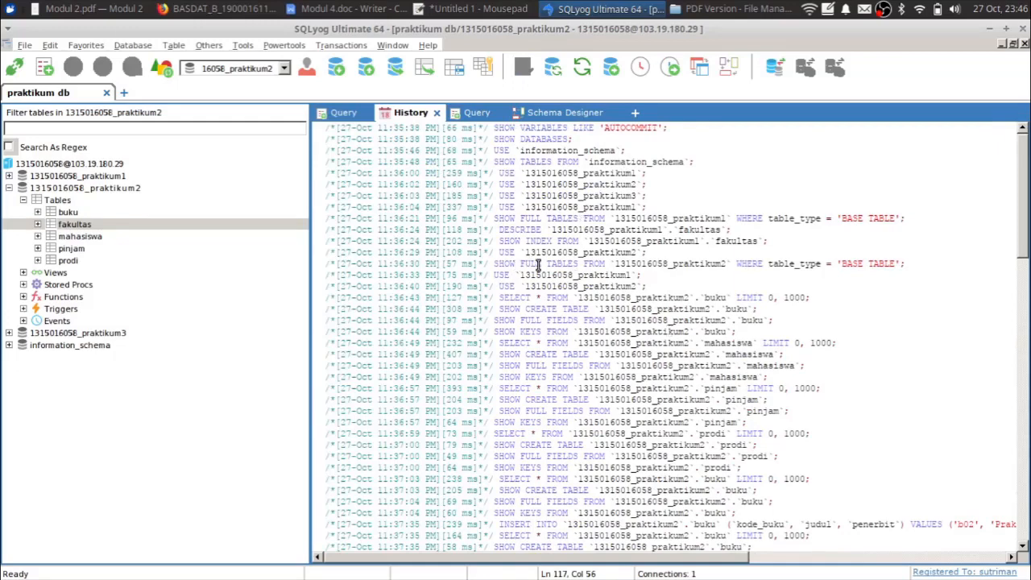
drag(494, 218, 883, 322)
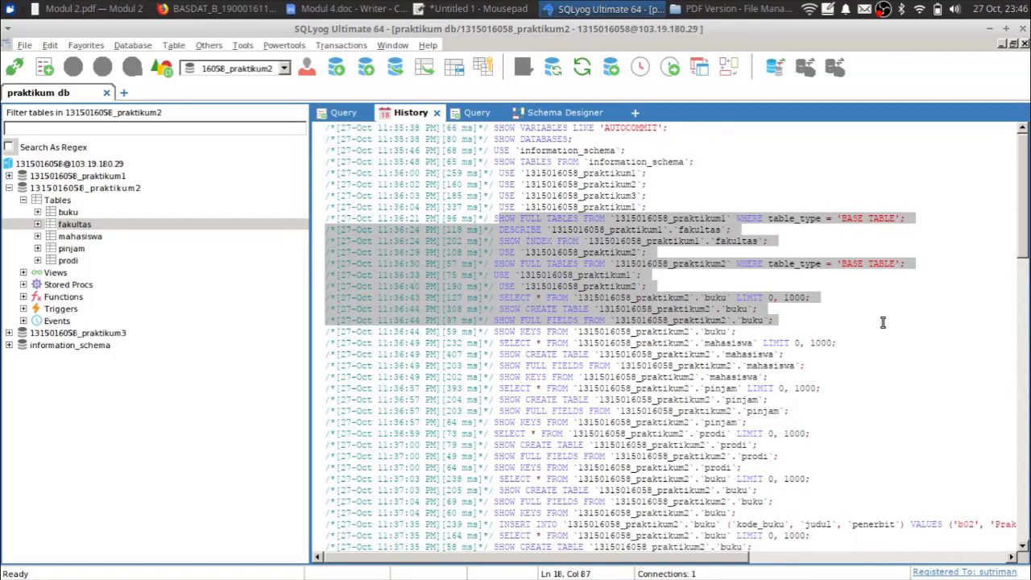
click(338, 112)
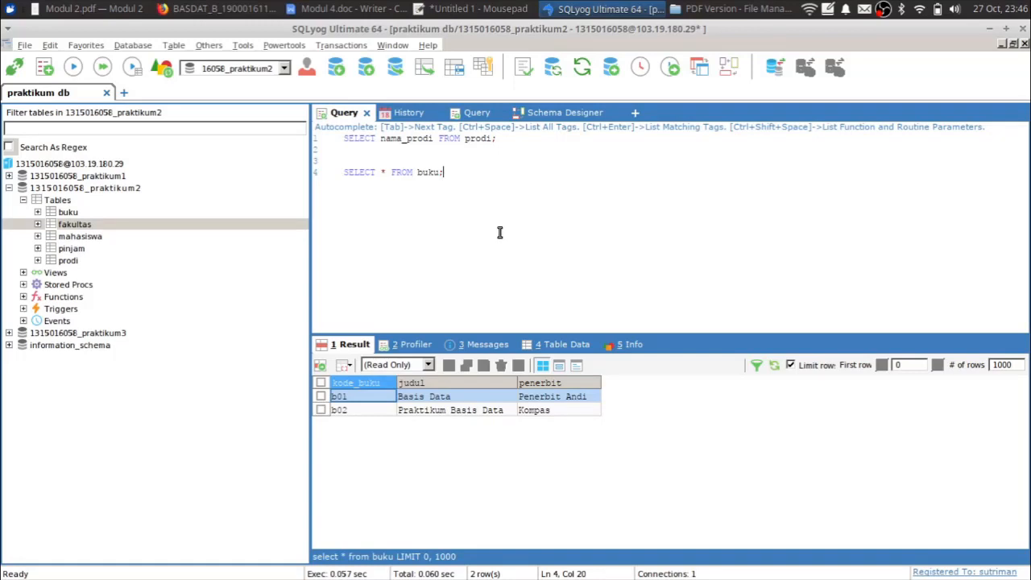
key(ctrl+a)
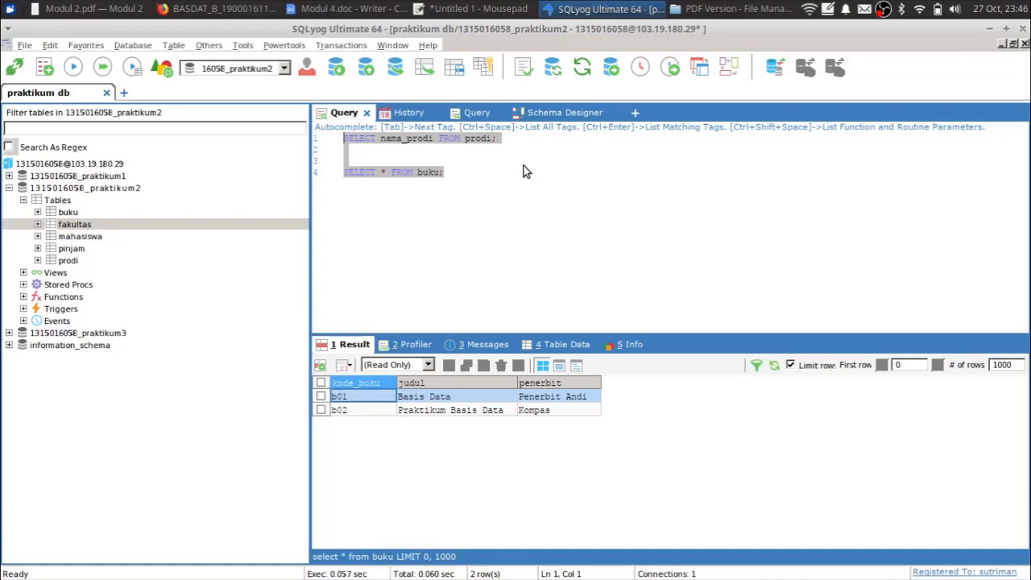
- Split the line-1 SELECT nama_prodi FROM prodi query across lines with Format Query
click(502, 177)
click(429, 139)
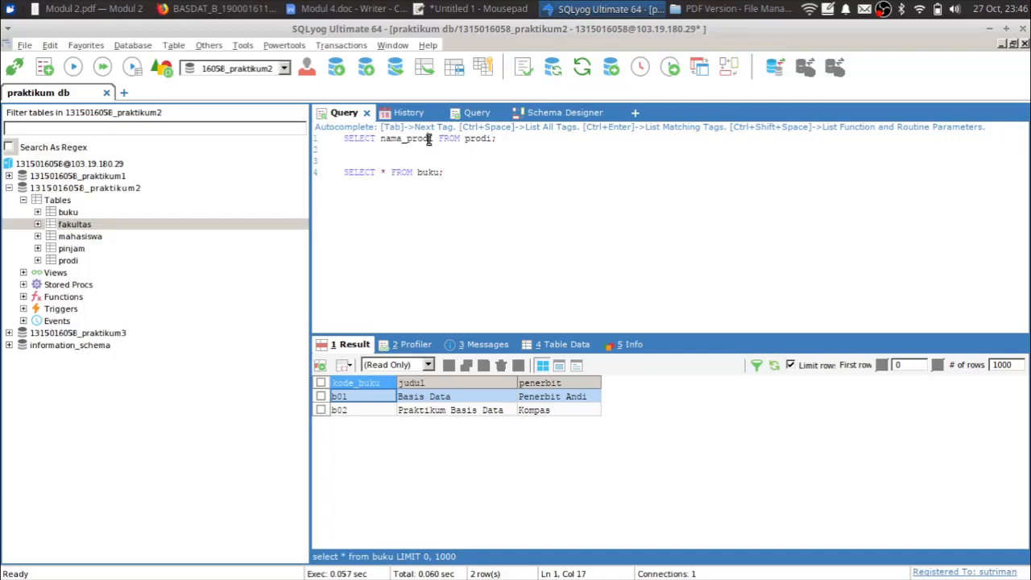
triple_click(429, 139)
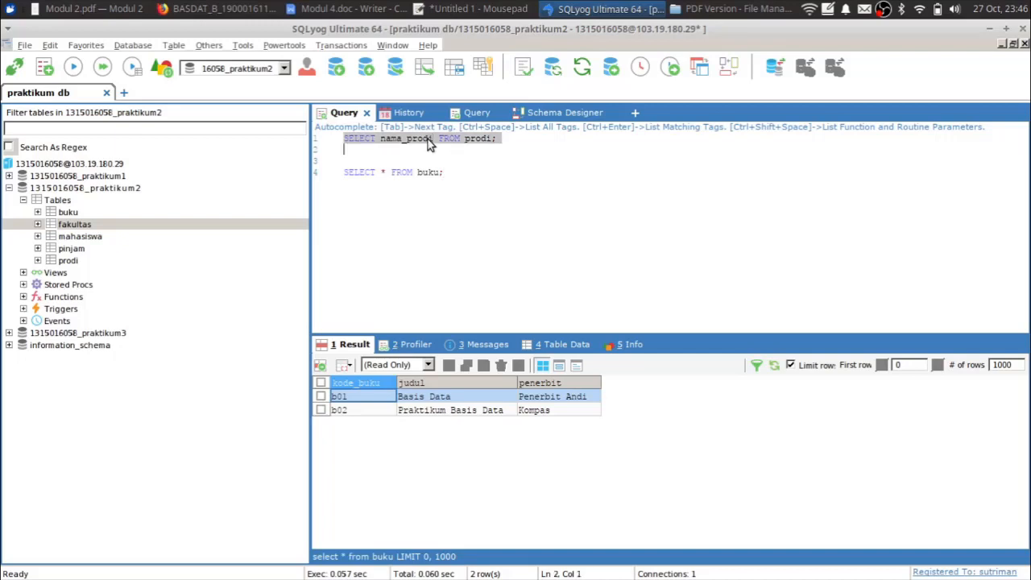
click(523, 71)
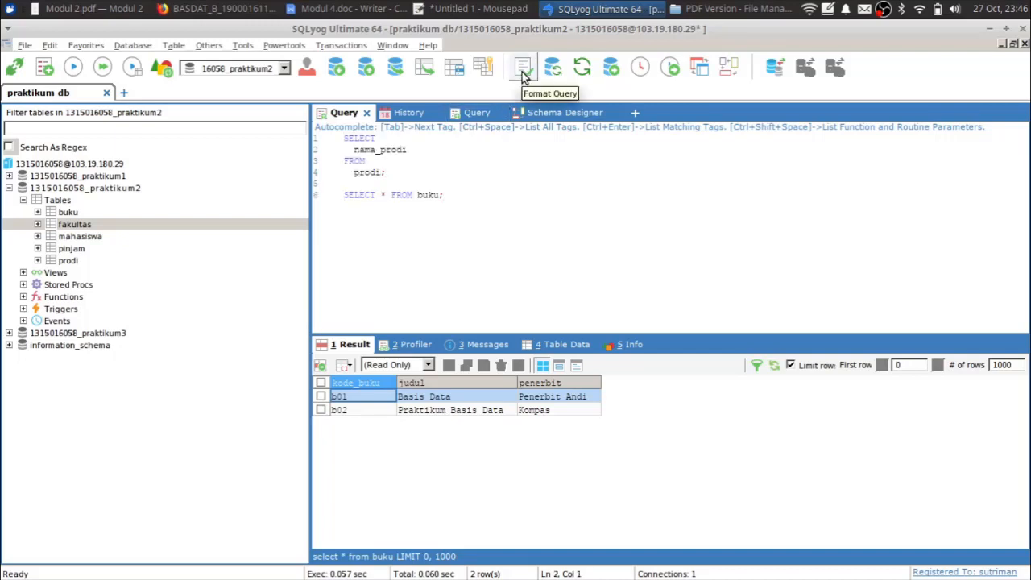
click(414, 175)
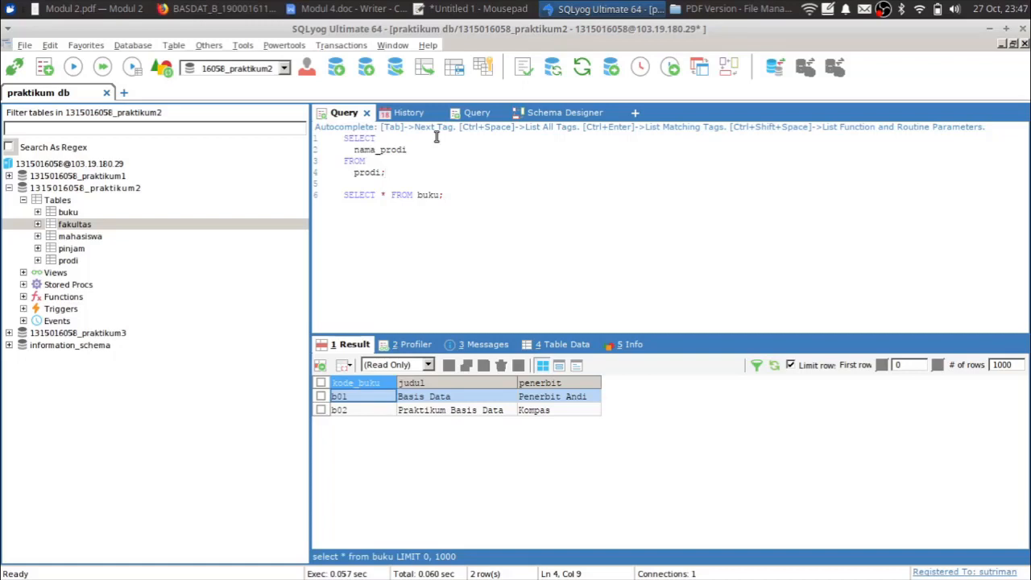
- Check the Modul 2 PDF, then show fakultas's four rows (f01 FAST to f04 FSBK) in Table Data
click(94, 8)
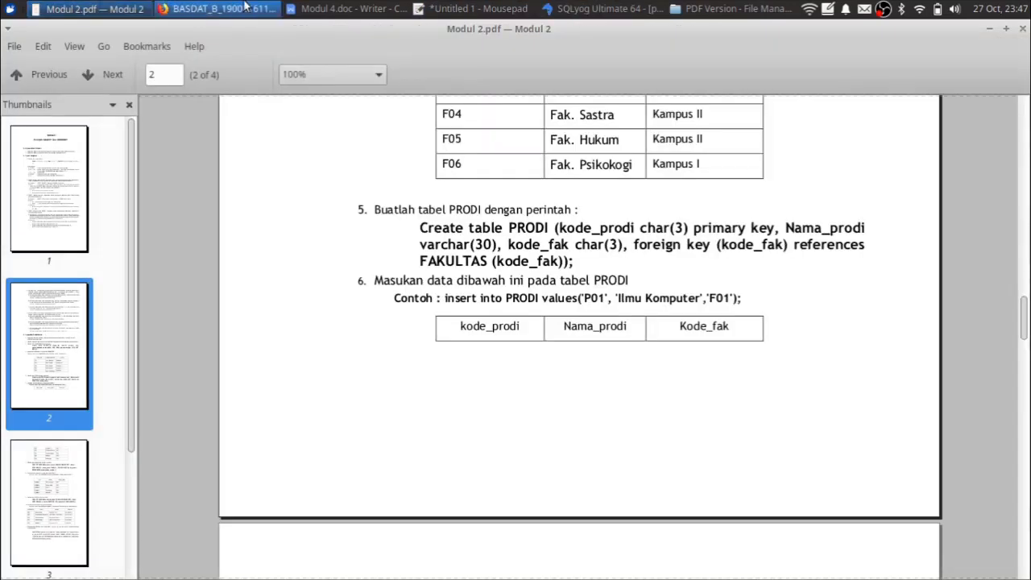
click(608, 14)
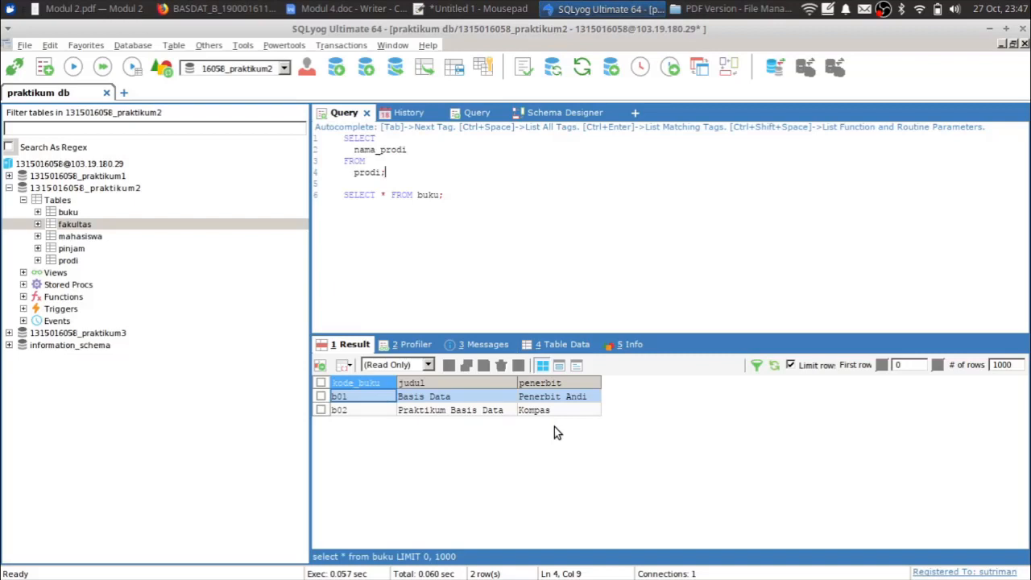
click(566, 345)
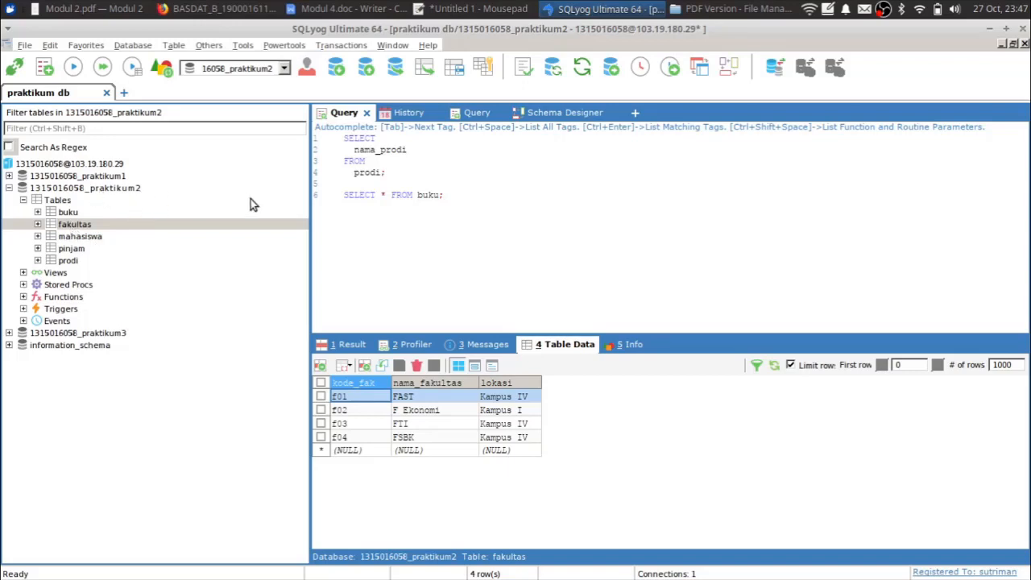
click(443, 210)
click(103, 189)
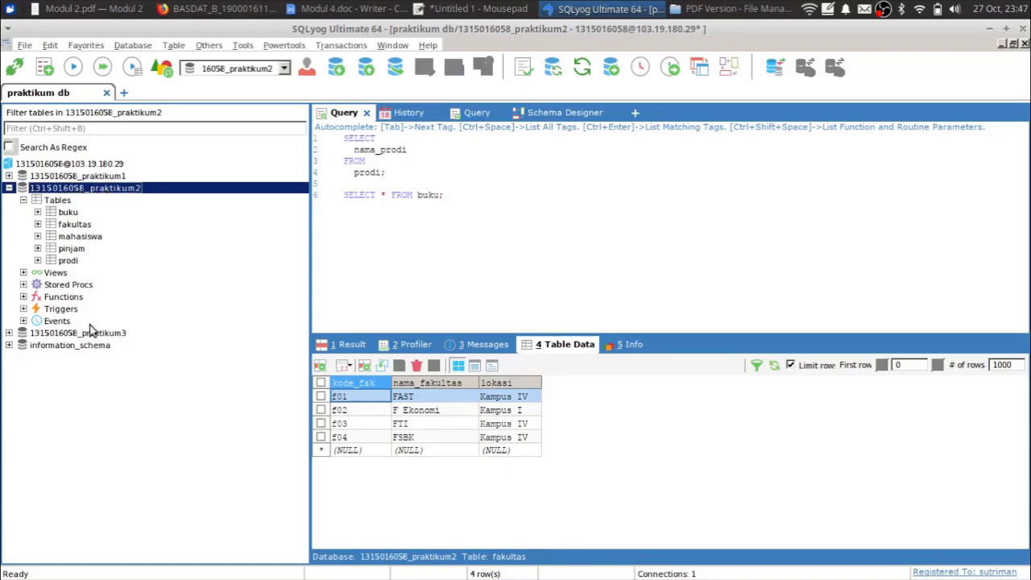
- Create a new database whose name ends in praktikum4, fixing typos in the name
right_click(88, 176)
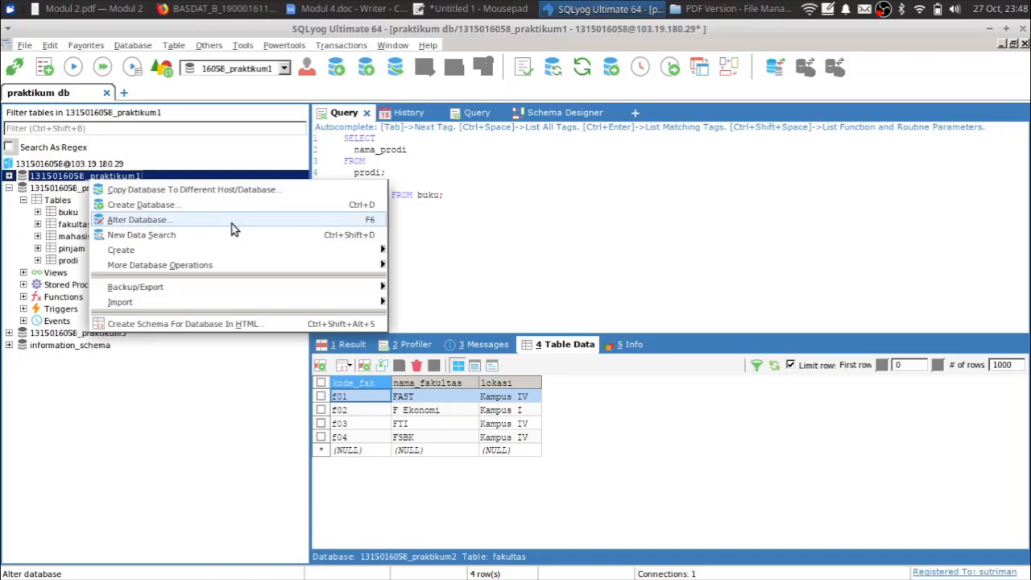
mouse_move(226, 253)
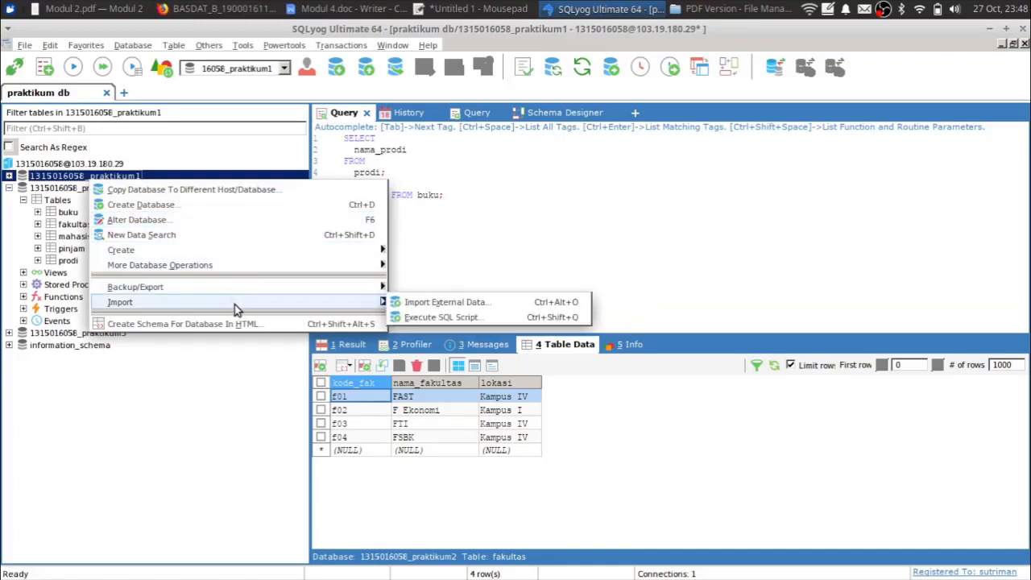
mouse_move(247, 288)
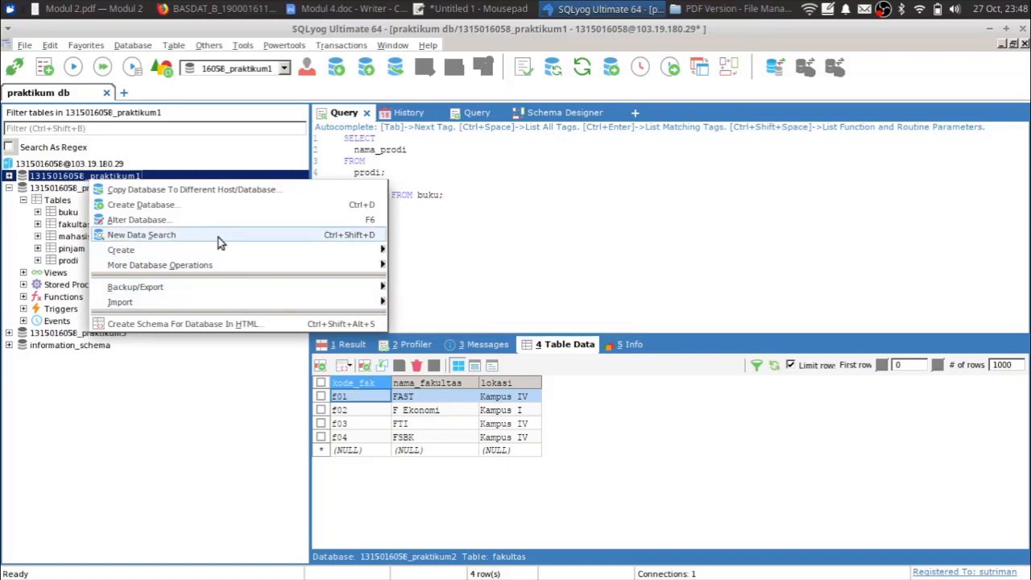
click(172, 206)
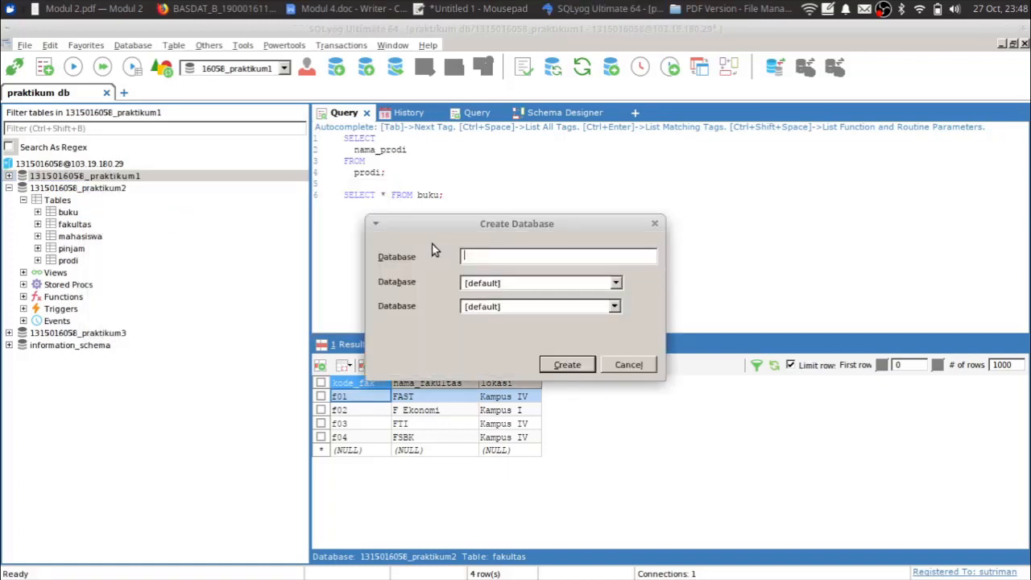
text(1315016058_praktikum4)
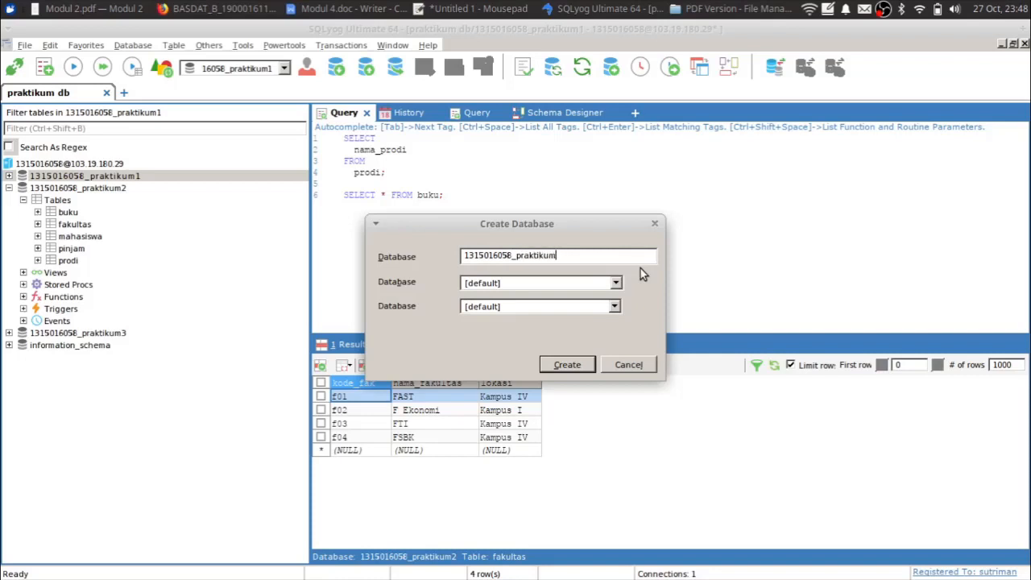
click(574, 366)
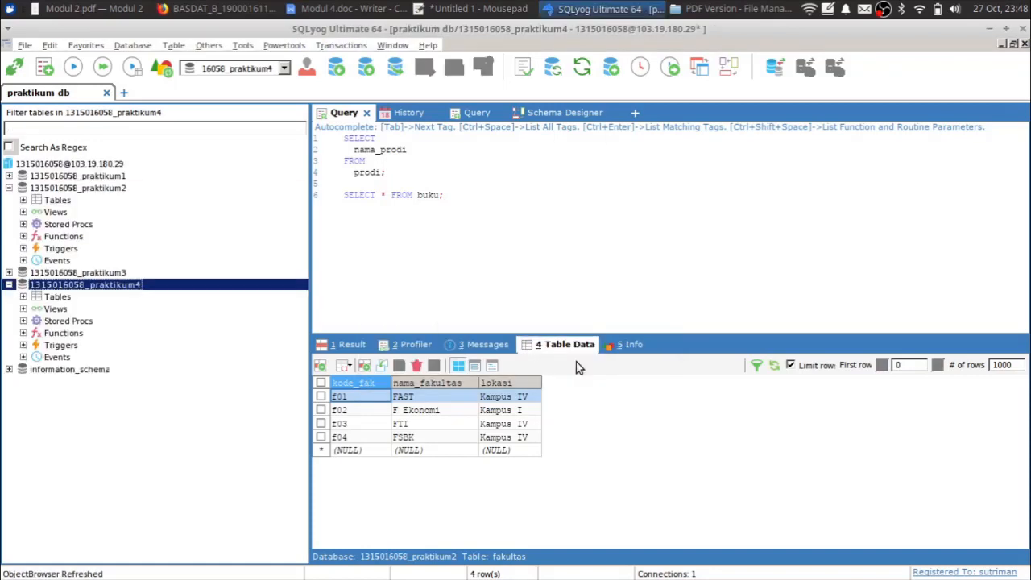
- Select the new praktikum4 database in the object tree
click(30, 298)
click(352, 345)
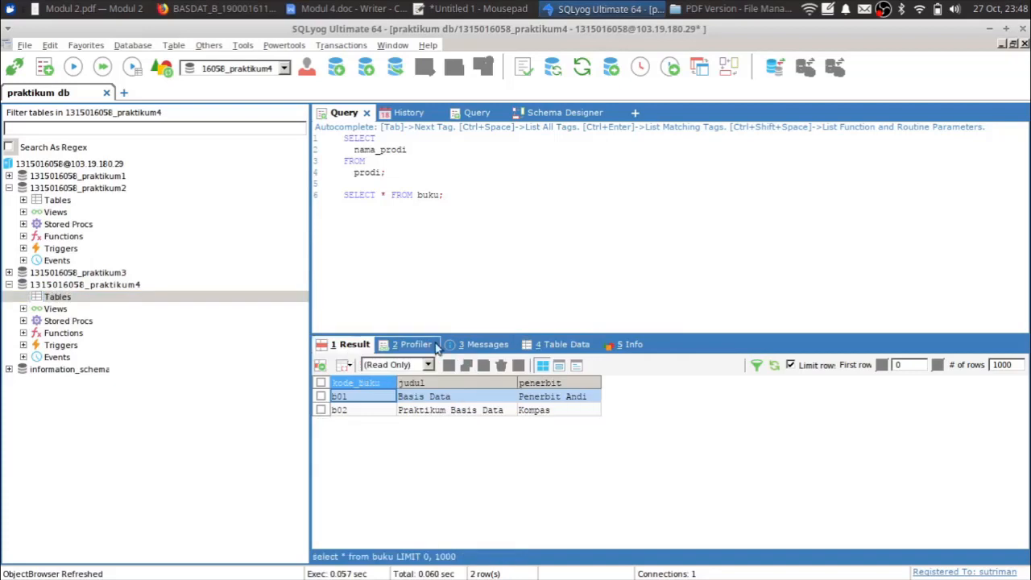
click(556, 342)
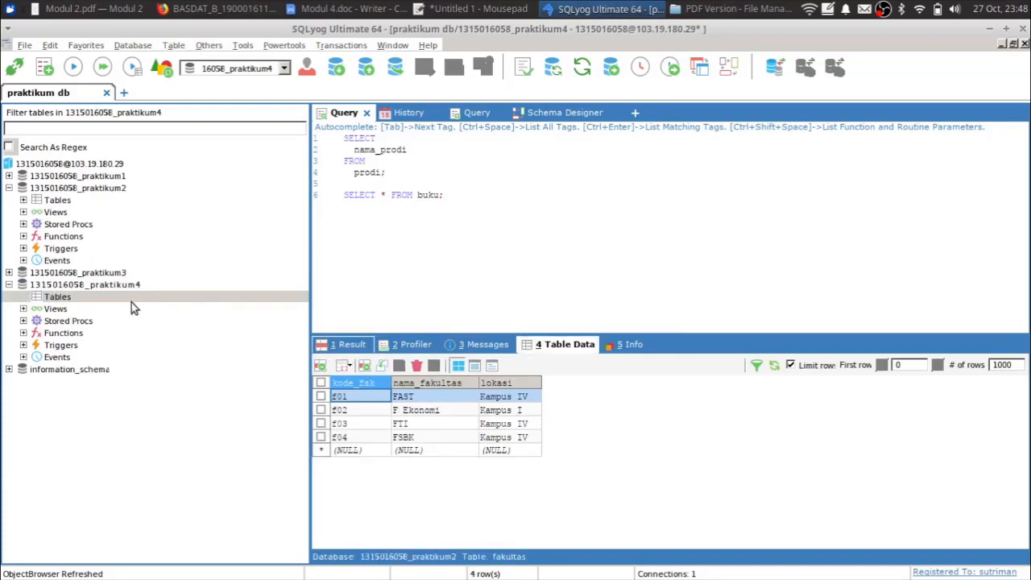
click(107, 287)
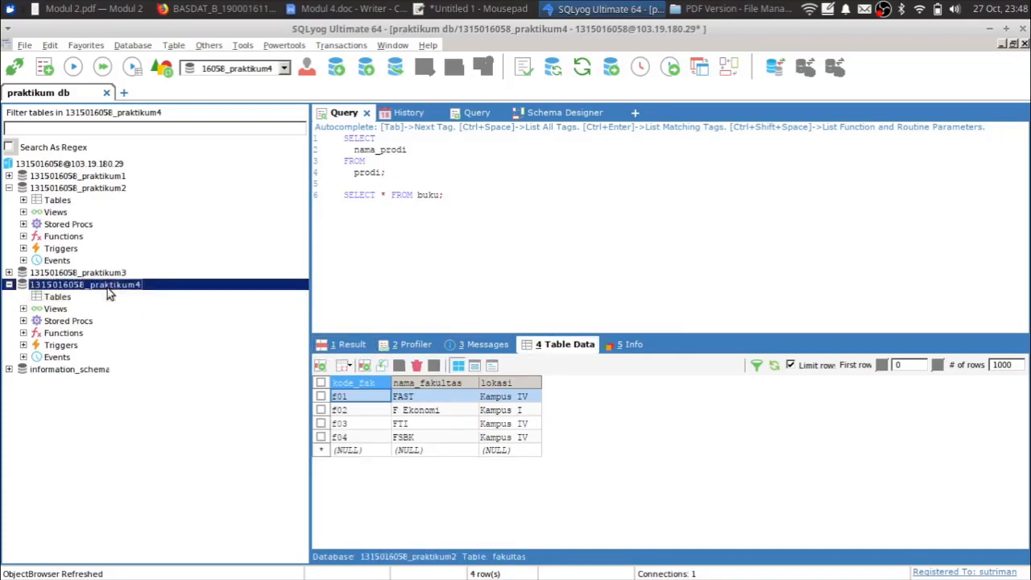
- Start a new table in praktikum4's Tables group and name it buku
right_click(107, 288)
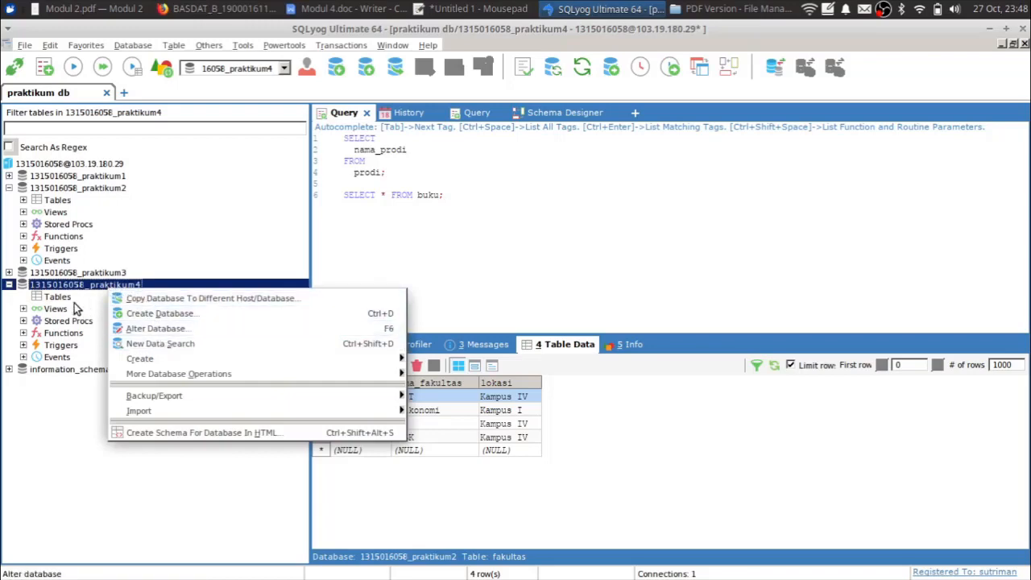
click(56, 298)
right_click(56, 298)
click(89, 305)
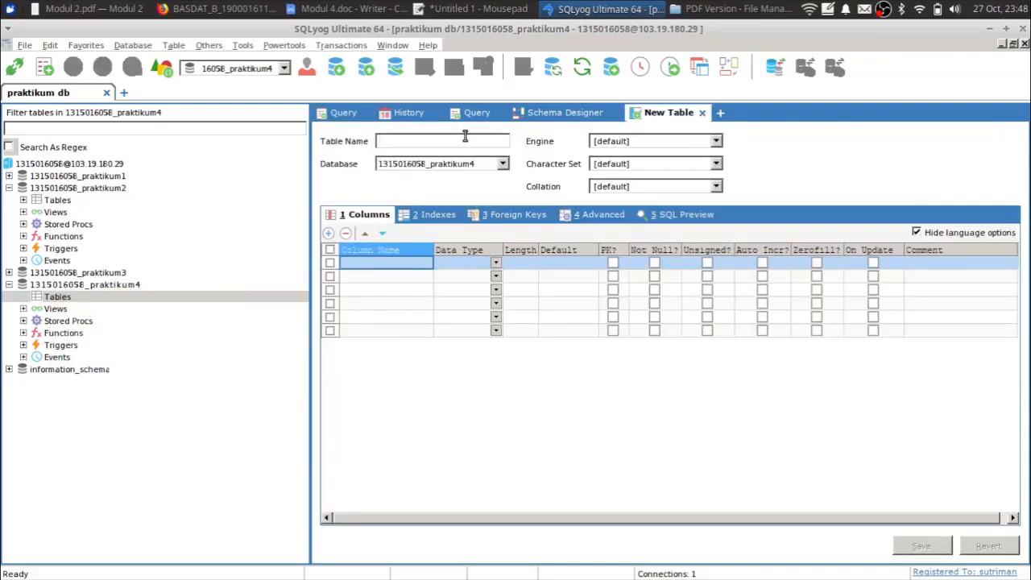
text(buku)
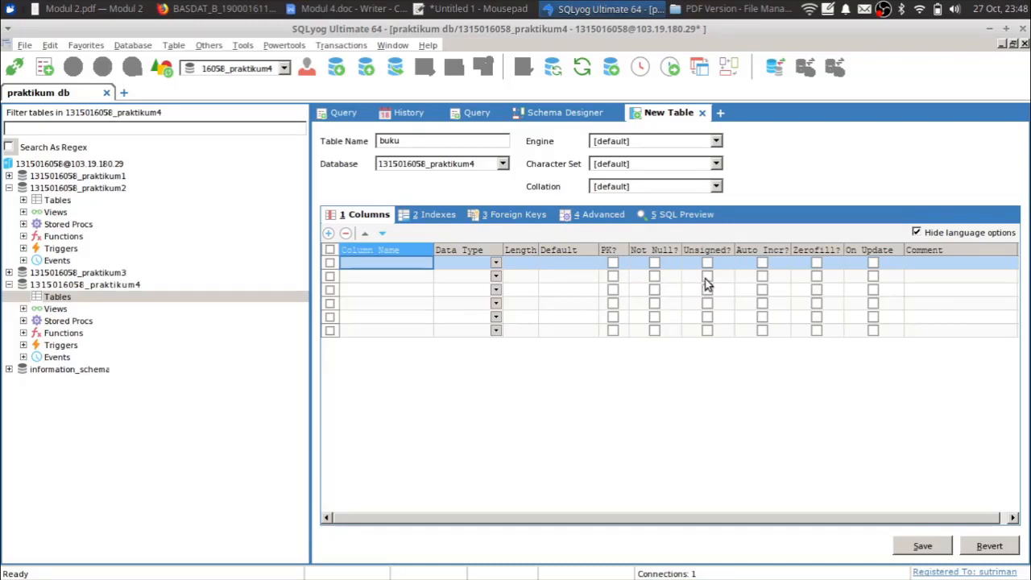
- Add an id column of type int, length 255, as the auto-incrementing primary key
click(410, 268)
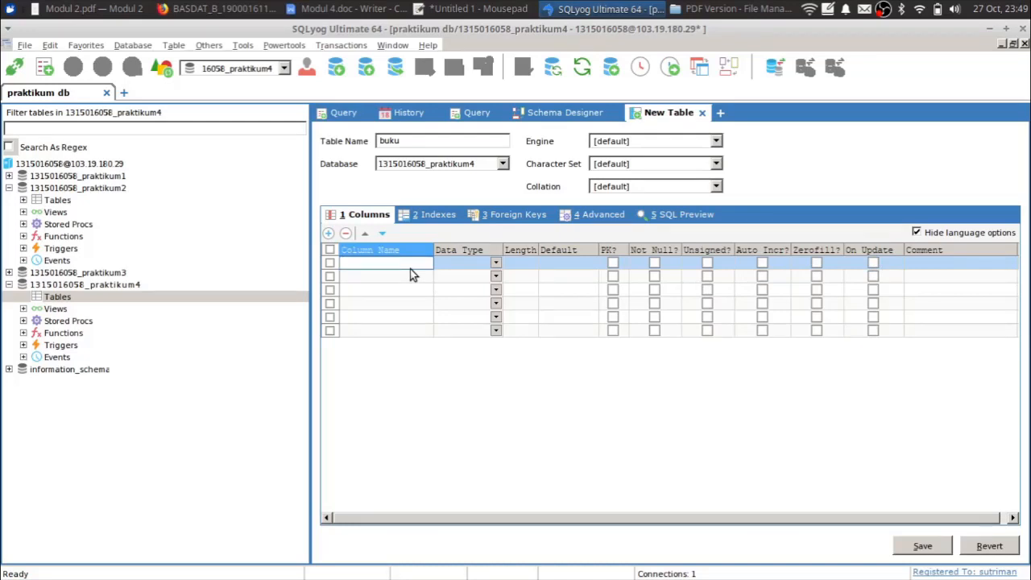
text(id)
key(Tab)
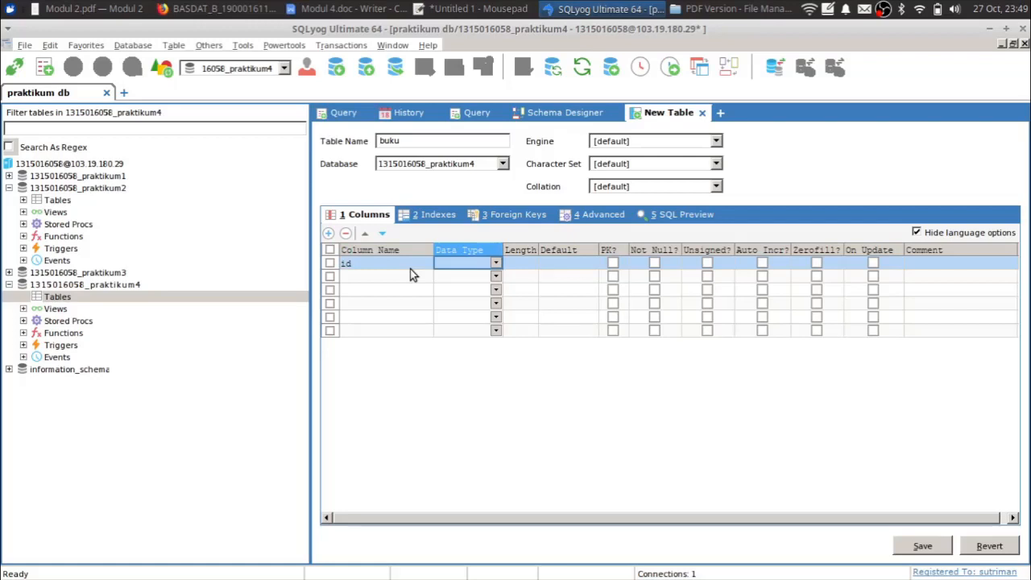
text(int)
key(Tab)
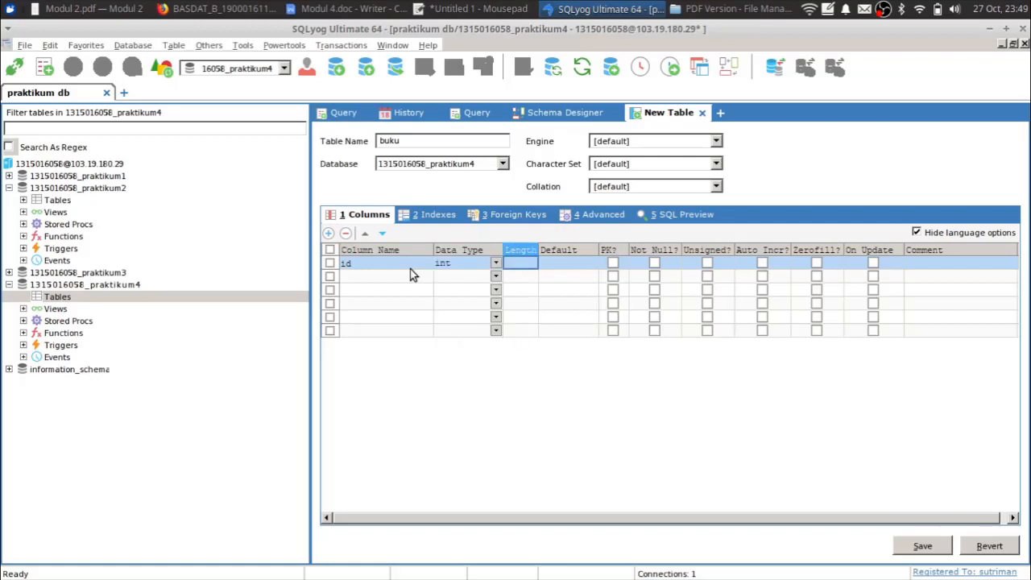
text(255)
key(Tab)
key(Tab)
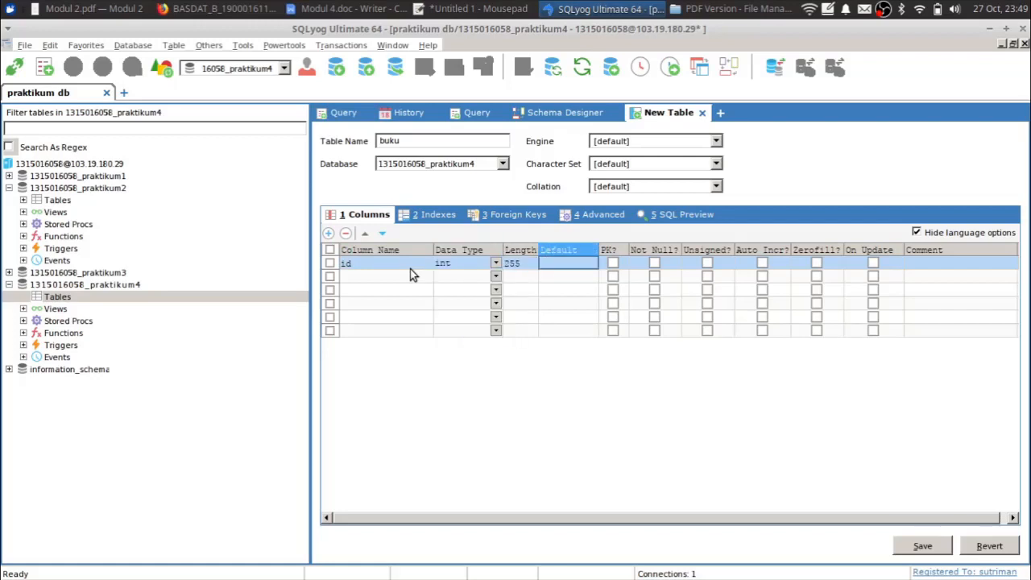
key(space)
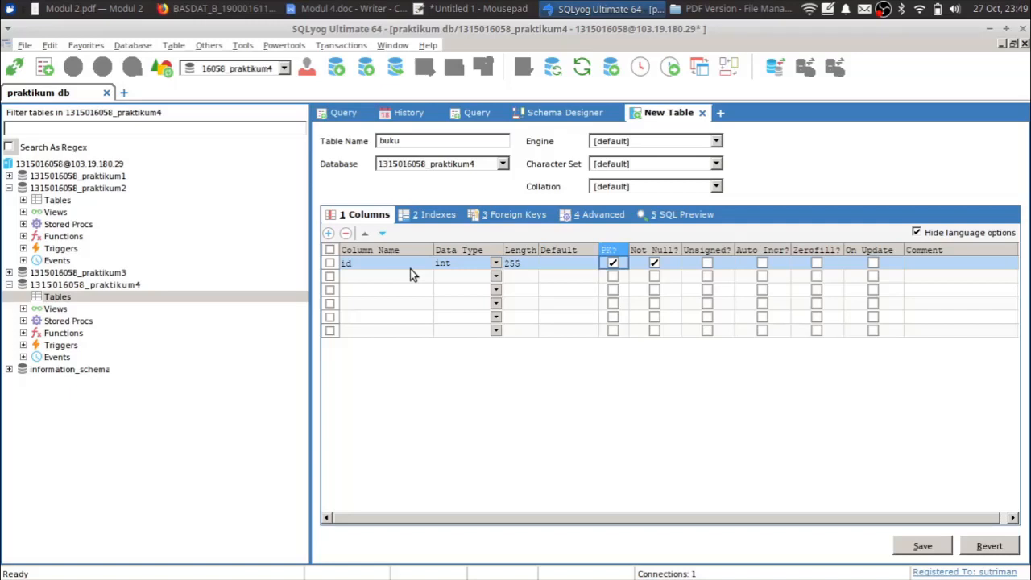
key(Tab)
key(Tab)
key(Tab)
key(shift+Tab)
key(shift+Tab)
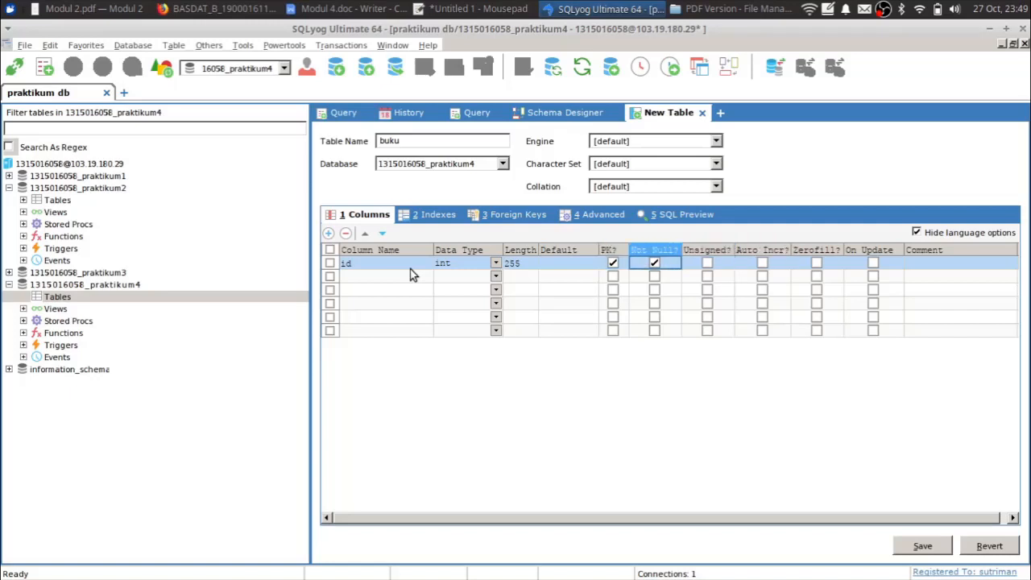
key(Tab)
key(Tab)
key(Tab)
key(shift+Tab)
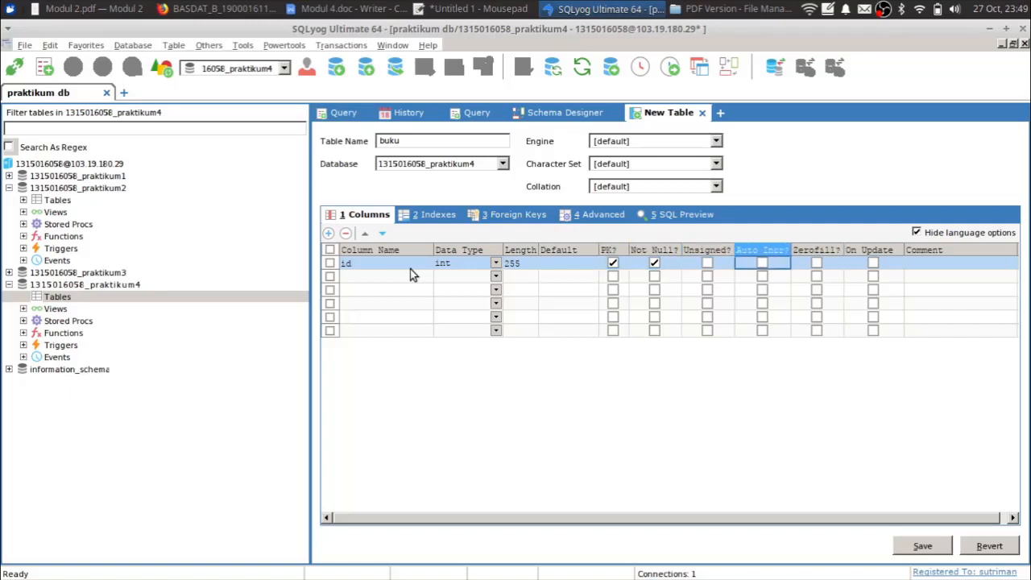
key(space)
- Add a required judul column of type varchar with length 300
key(Down)
key(Left)
key(Left)
key(Left)
key(Left)
key(Left)
key(Left)
key(Left)
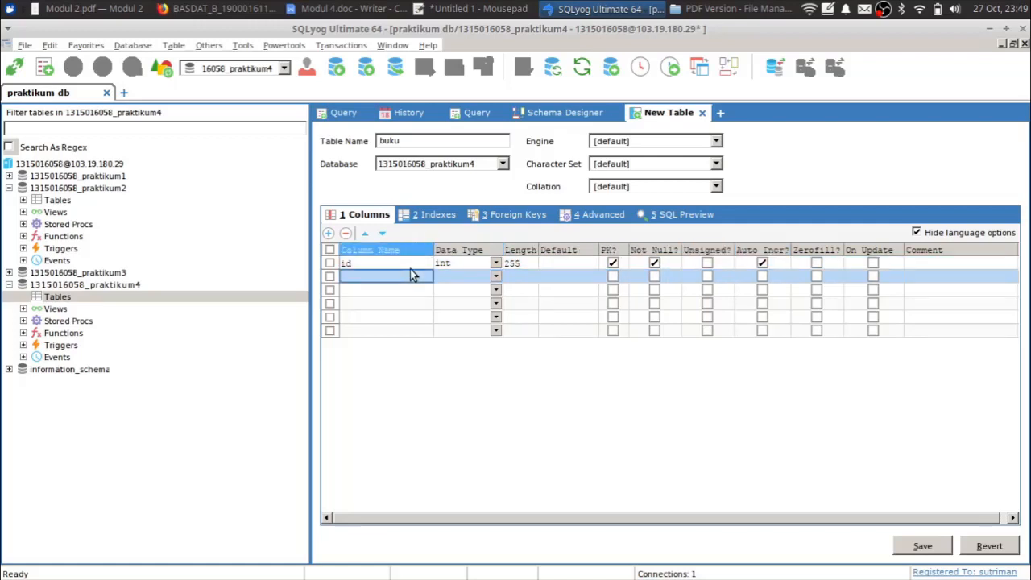
text(judul)
key(Tab)
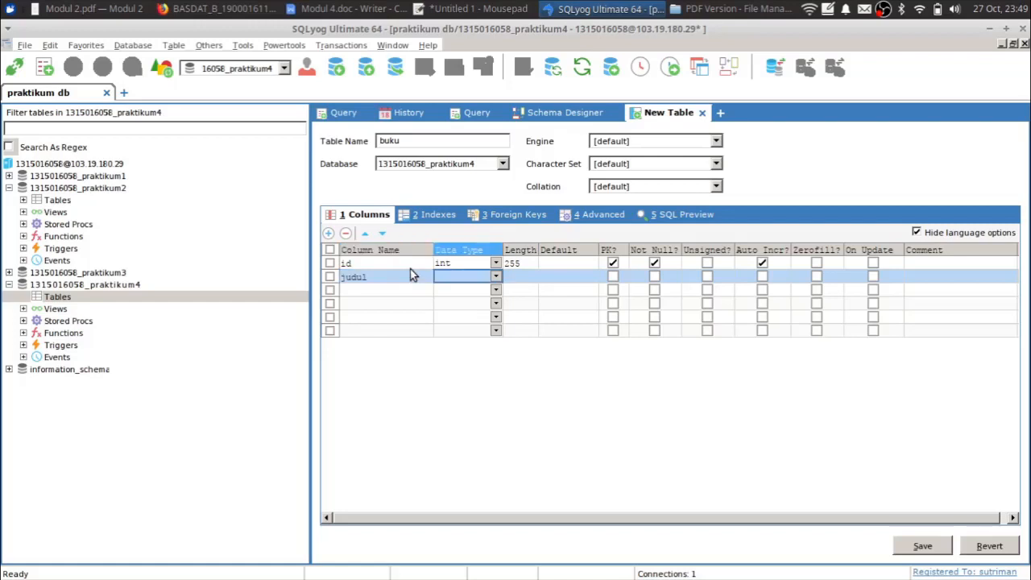
text(varchar)
key(Tab)
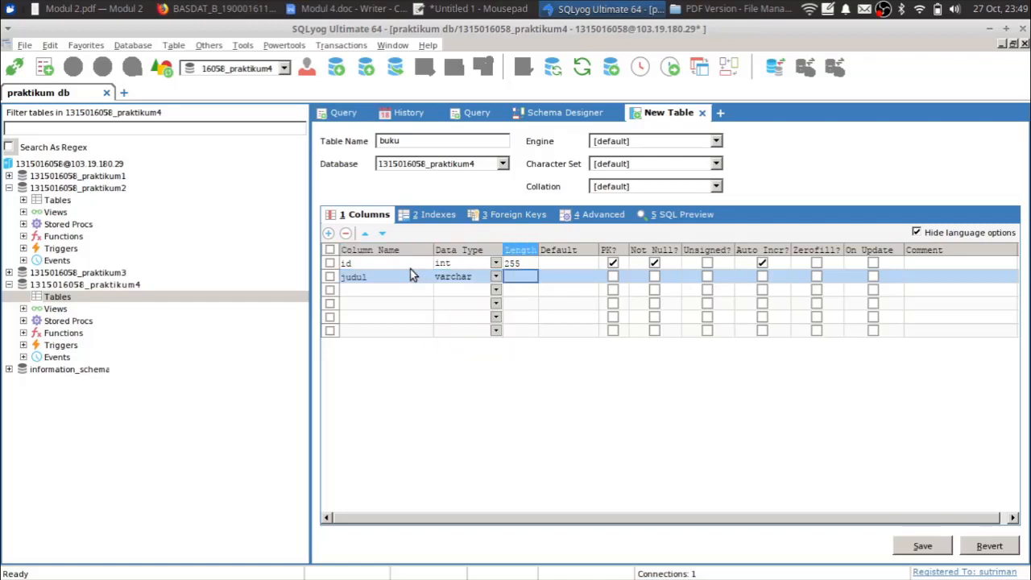
text(300)
key(Tab)
key(Tab)
key(Tab)
key(space)
key(Down)
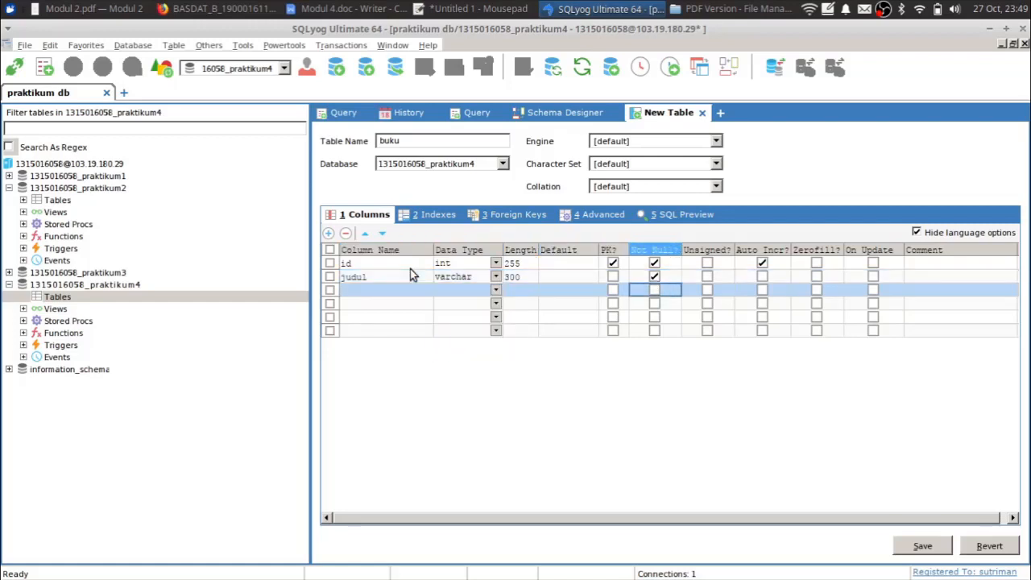
- Name the third column harga, replacing a mistaken penerbit entry
key(Left)
key(Left)
key(Left)
key(Left)
key(Left)
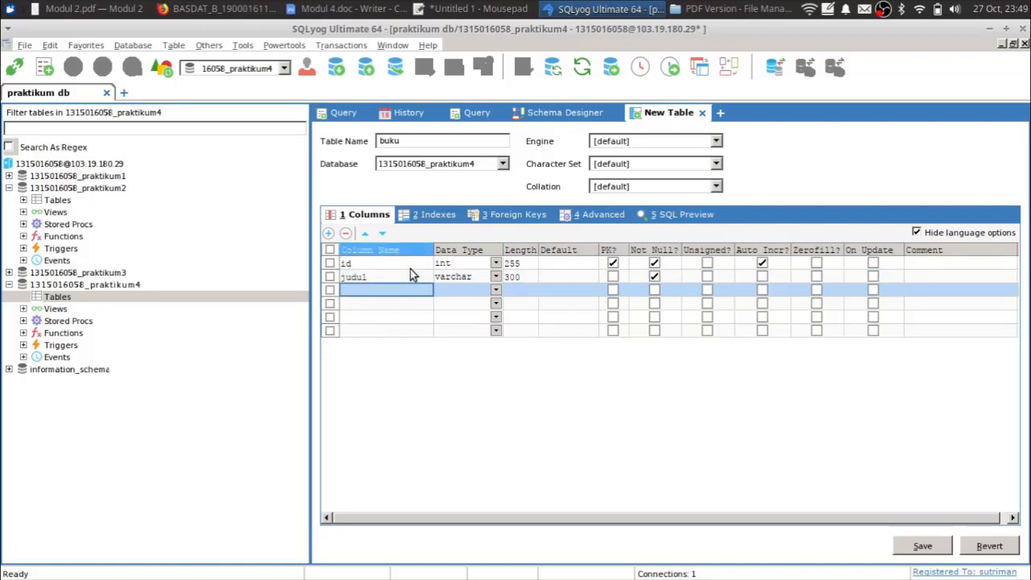
text(penu)
key(BackSpace)
key(BackSpace)
key(BackSpace)
key(BackSpace)
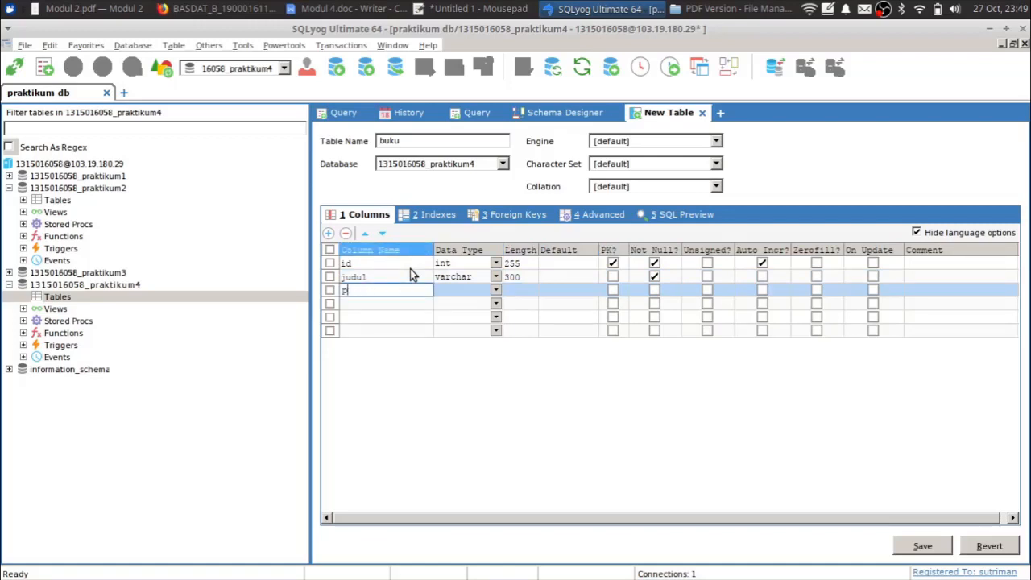
text(penerbit)
key(Tab)
text(varc)
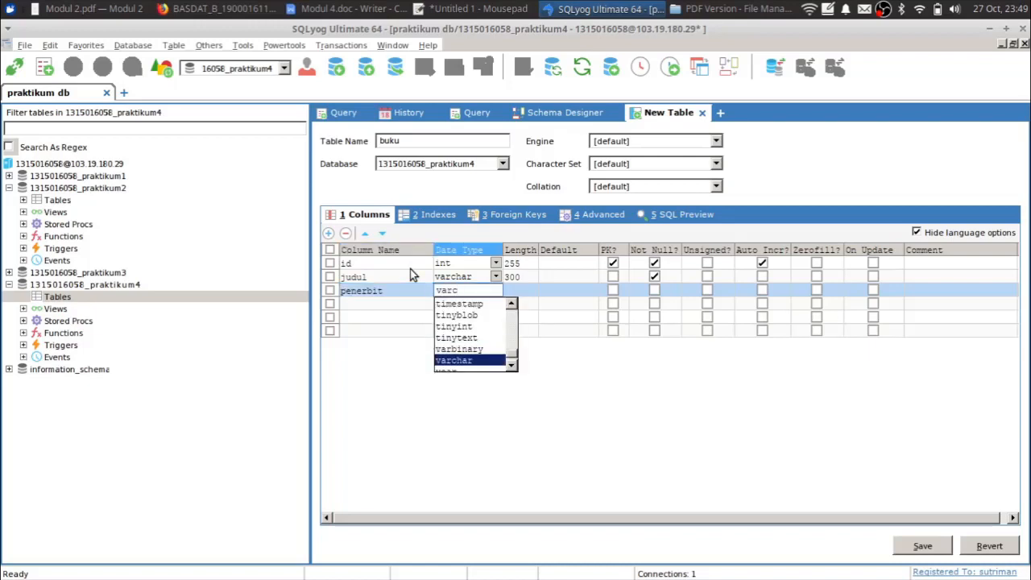
key(BackSpace)
key(BackSpace)
key(BackSpace)
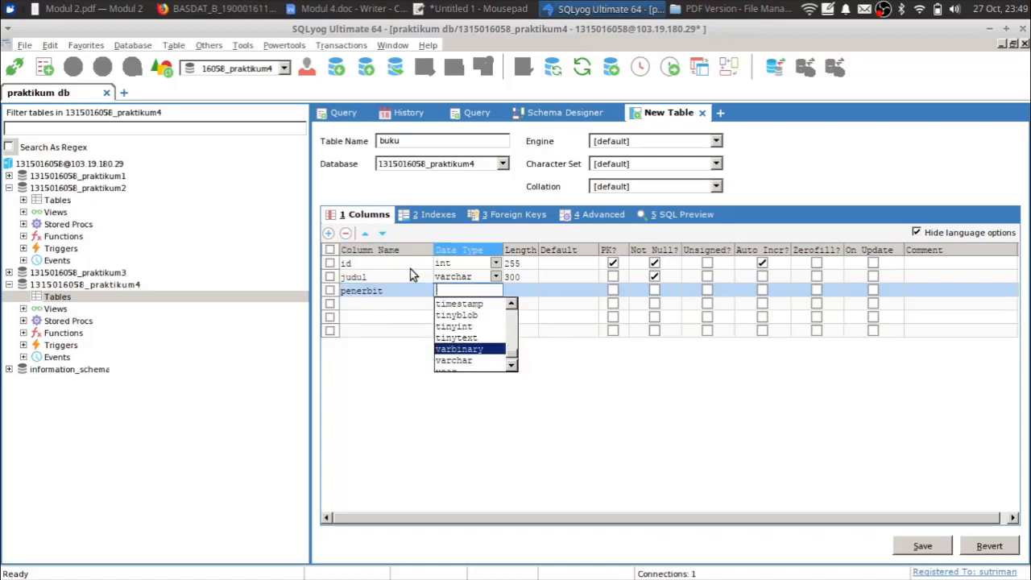
click(388, 291)
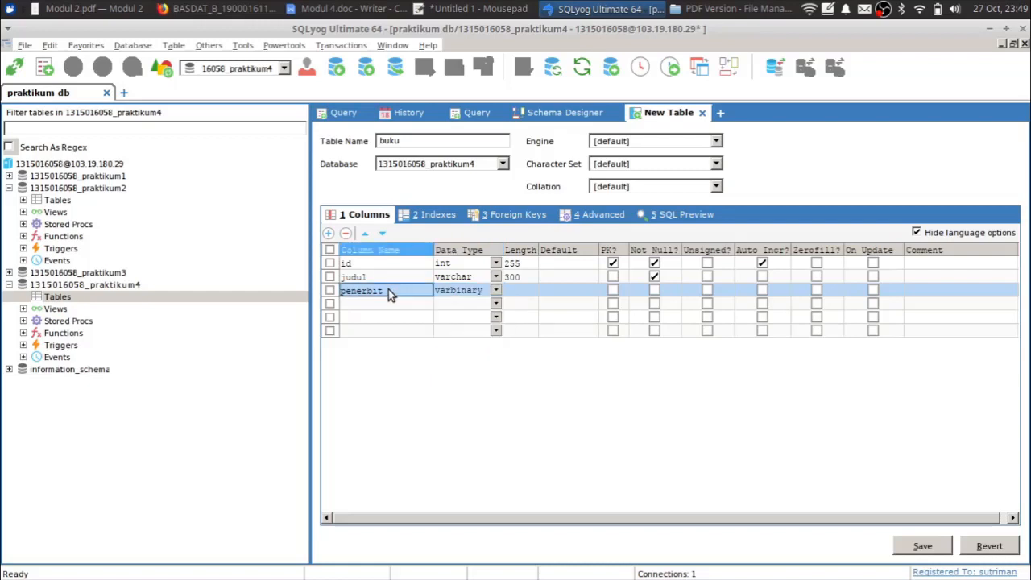
double_click(388, 290)
text(harga)
key(Tab)
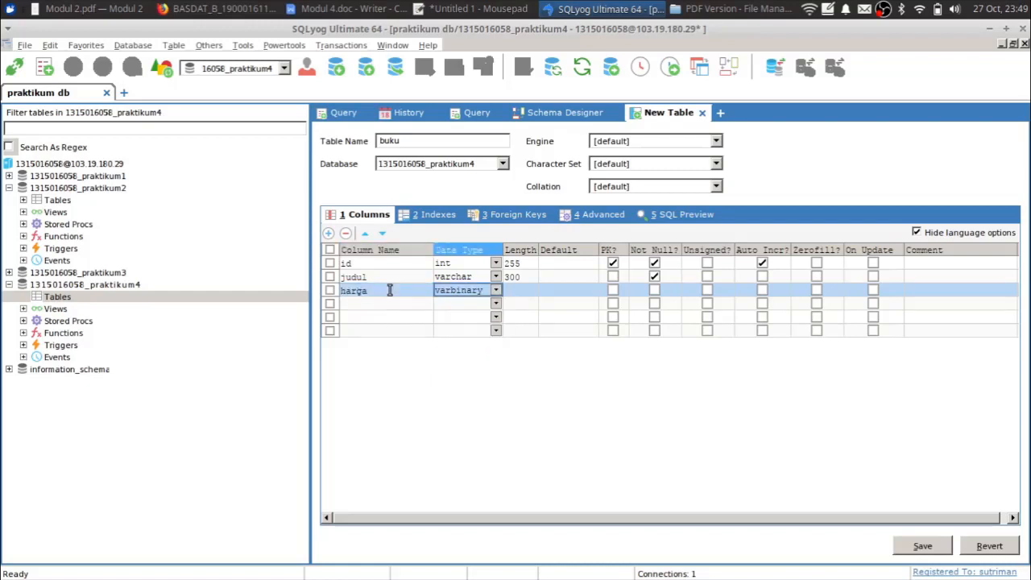
- Make harga an int of length 100 and not null
key(Return)
text(int)
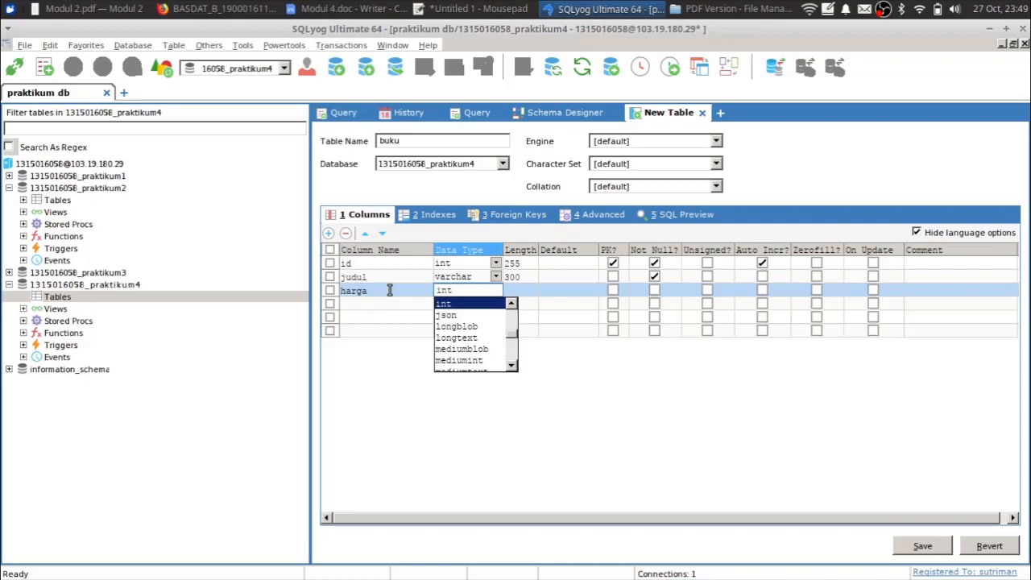
key(Tab)
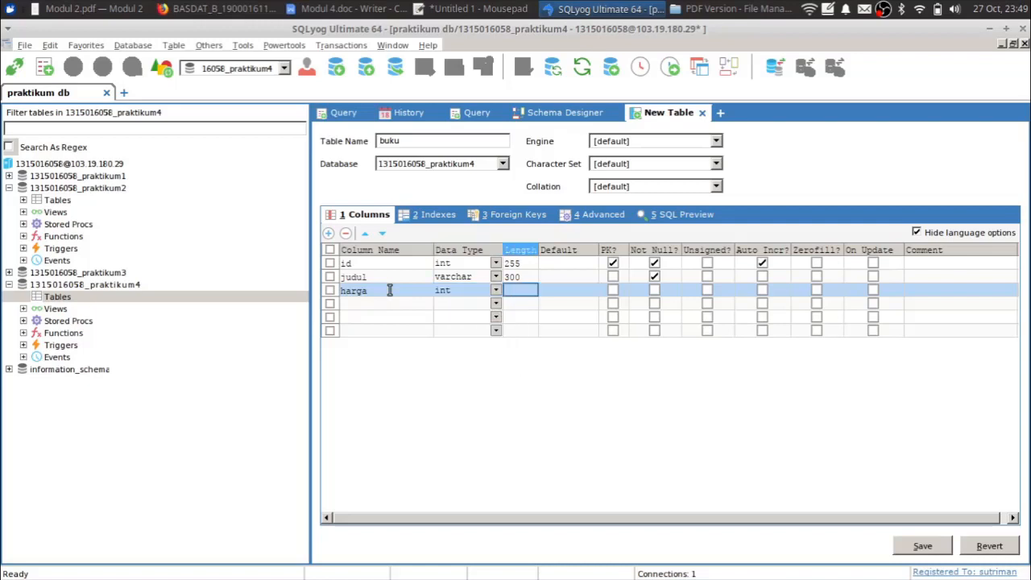
text(100)
key(Tab)
key(Tab)
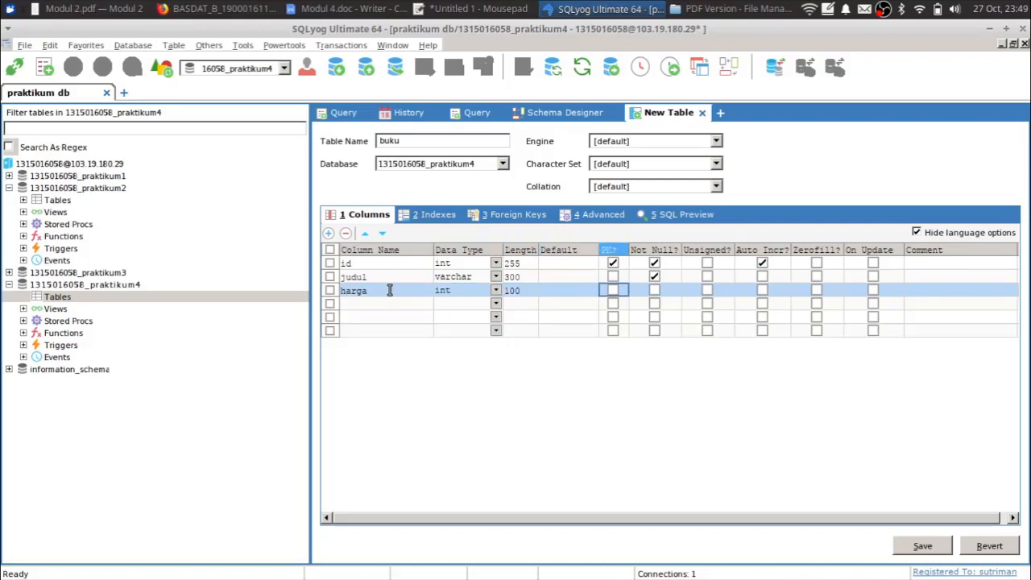
key(Tab)
key(space)
- Save the buku table and accept starting another new table
click(917, 548)
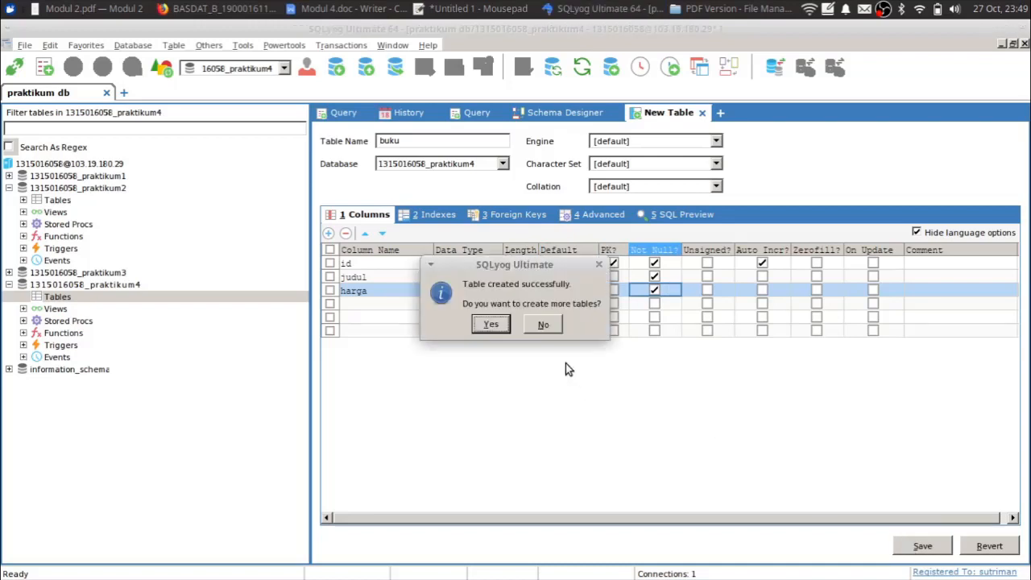
click(492, 325)
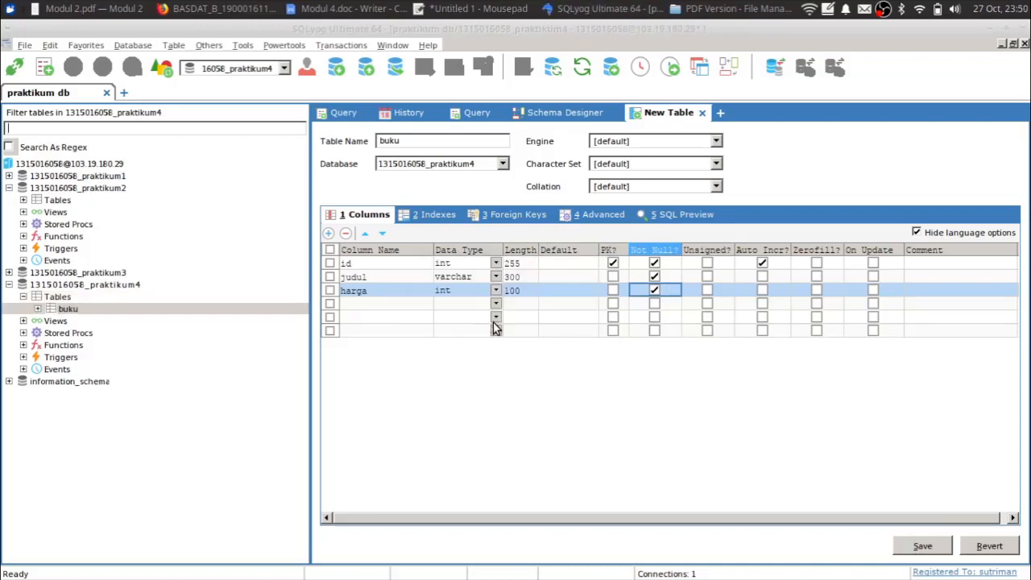
- Name the new table penulis and add an id int column, length 100, as primary key
click(427, 146)
text(penulis)
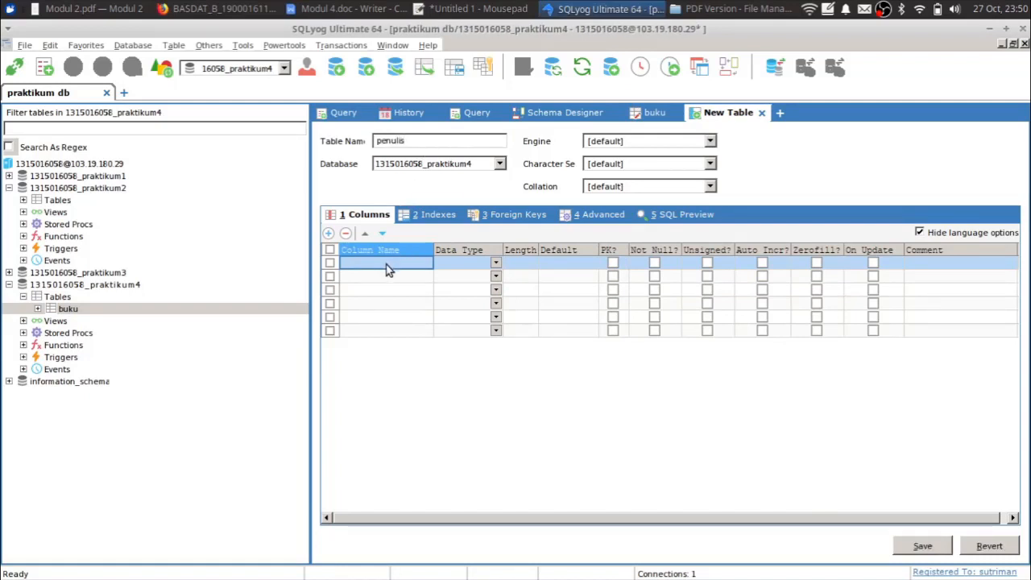
text(id)
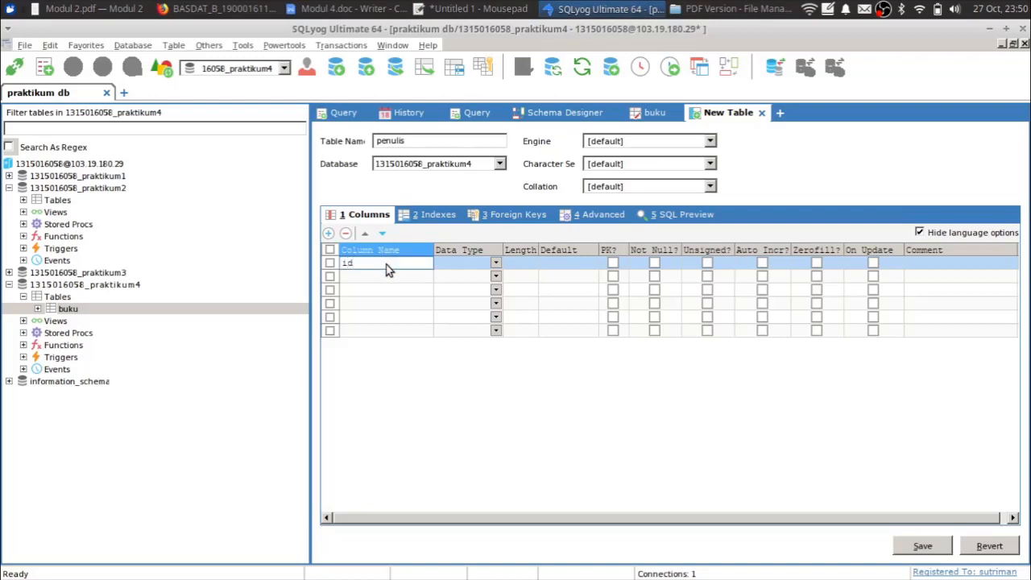
key(Tab)
text(int)
key(Tab)
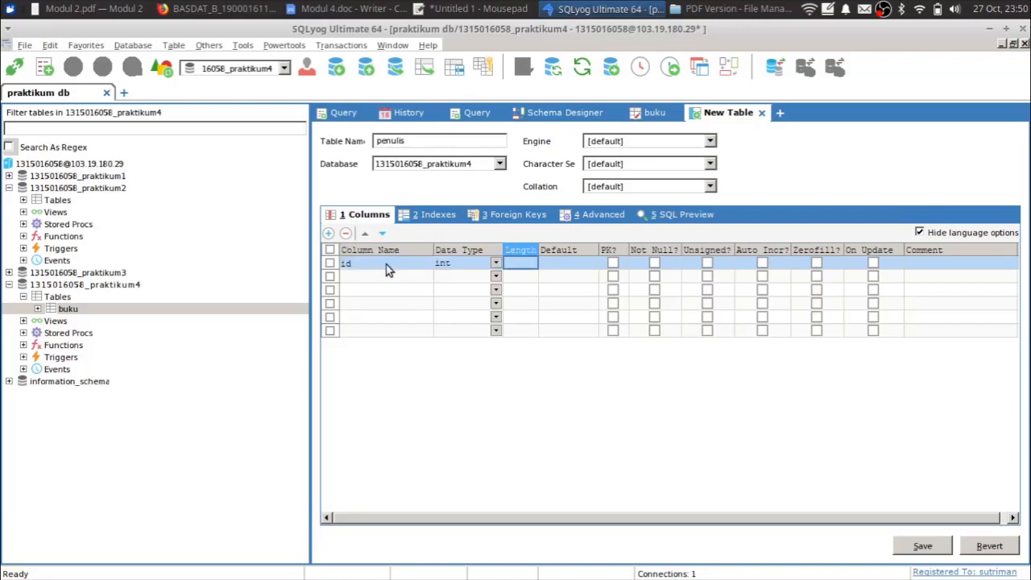
text(100)
key(Tab)
key(Tab)
key(space)
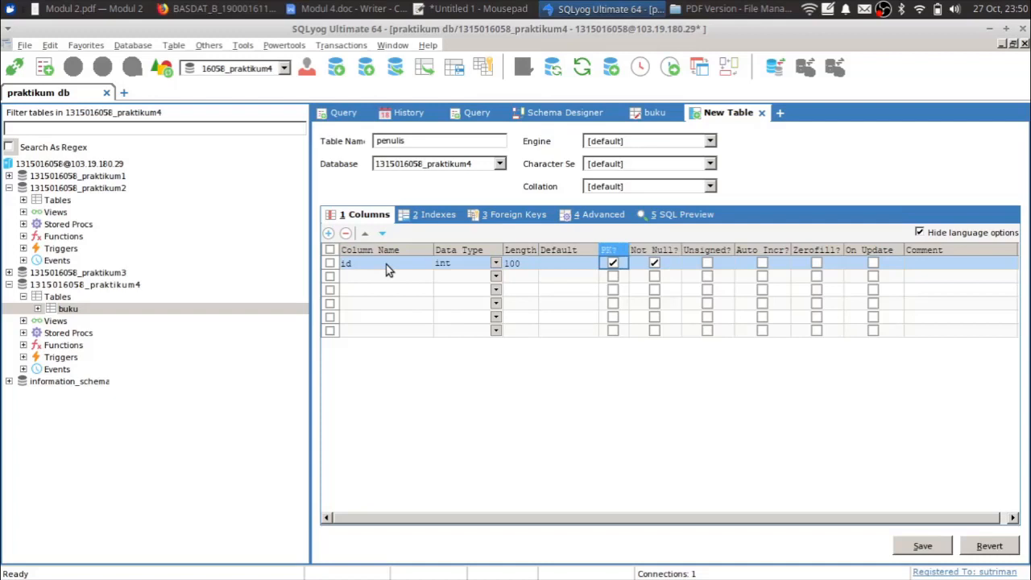
- Make the penulis id column auto-incrementing
key(Down)
key(Left)
key(Left)
key(Left)
key(Left)
key(Right)
key(Right)
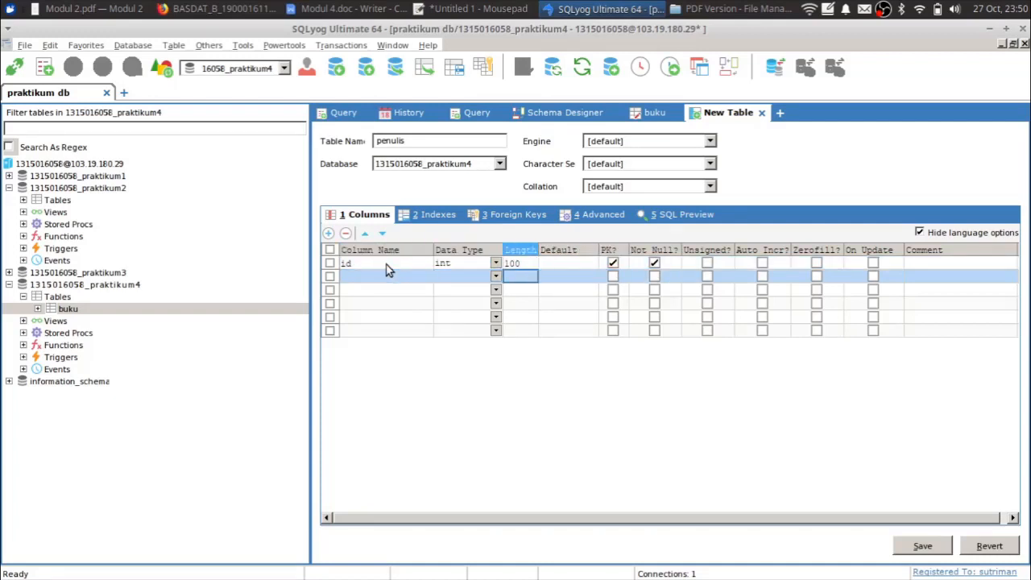
key(Right)
key(Right)
key(Right)
key(Right)
key(Up)
key(Right)
key(space)
key(Down)
key(Left)
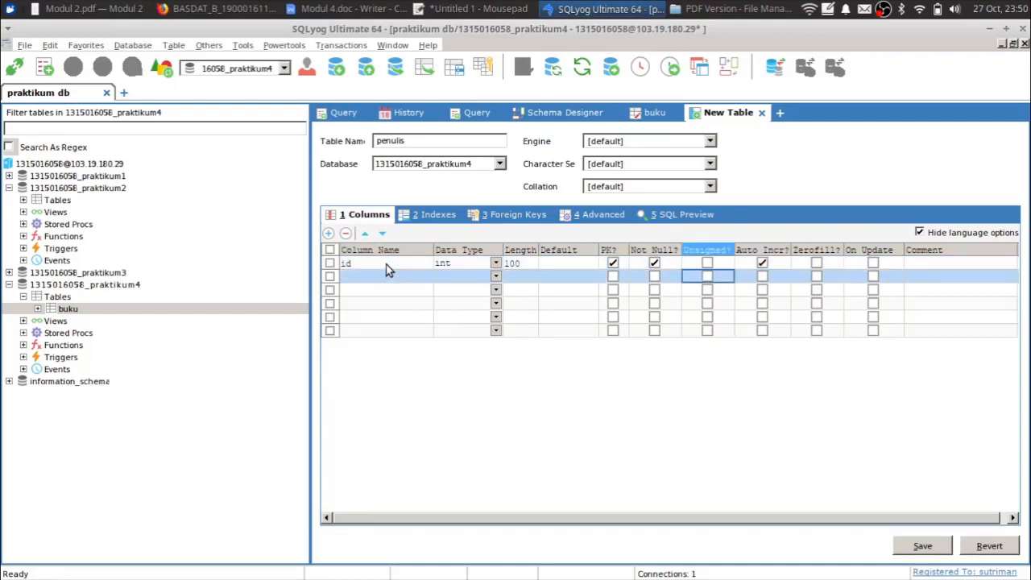
key(Left)
key(Left)
key(Left)
key(Left)
key(Left)
key(Left)
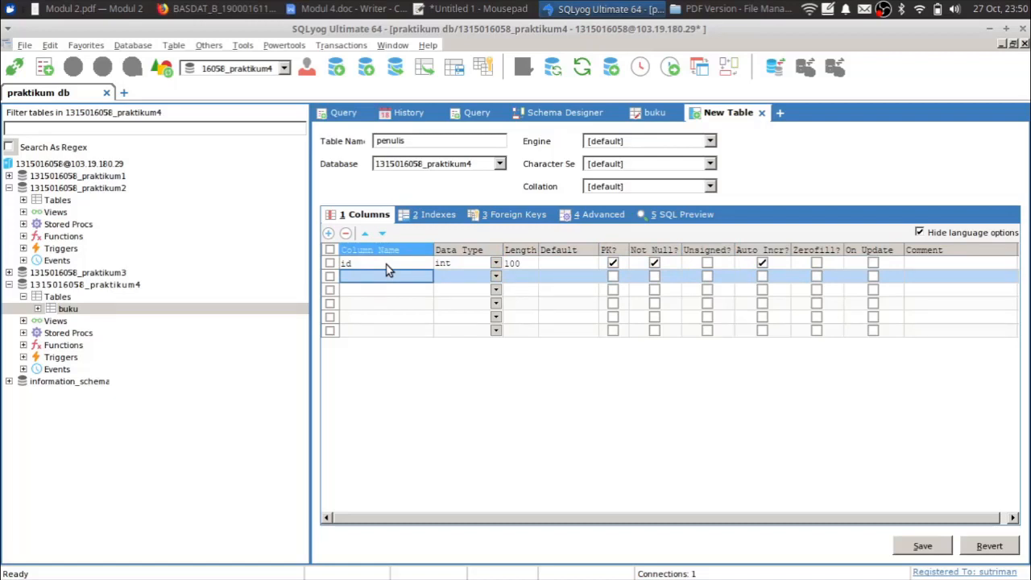
- Add a required nama varchar column of length 300 and save the penulis table
text(nama)
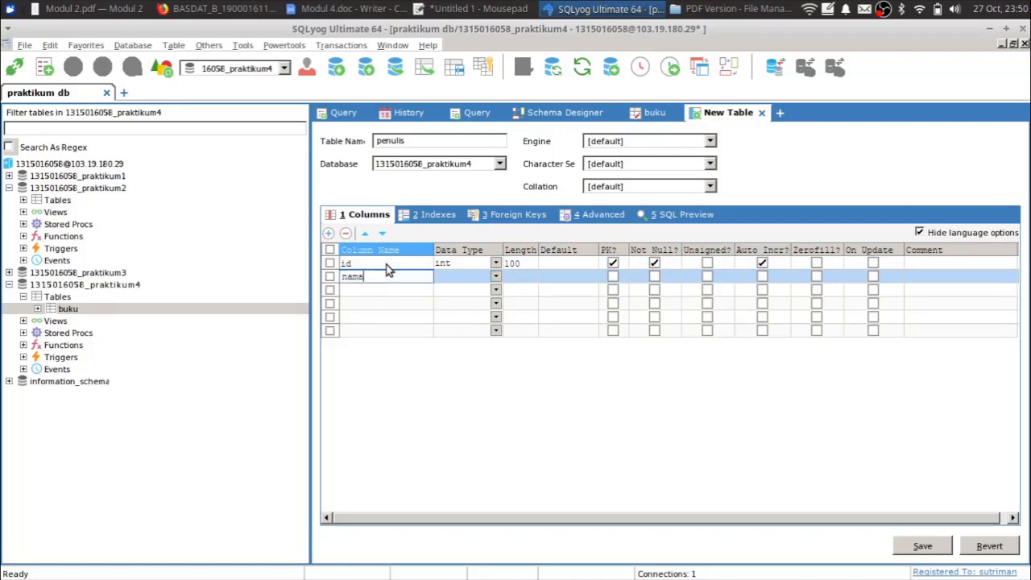
key(Tab)
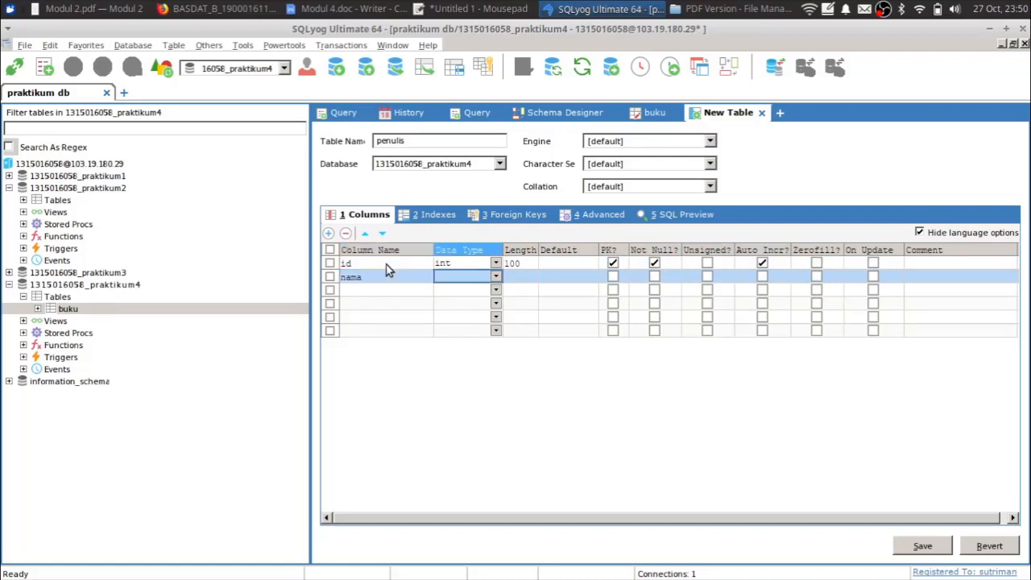
text(varchar)
key(Tab)
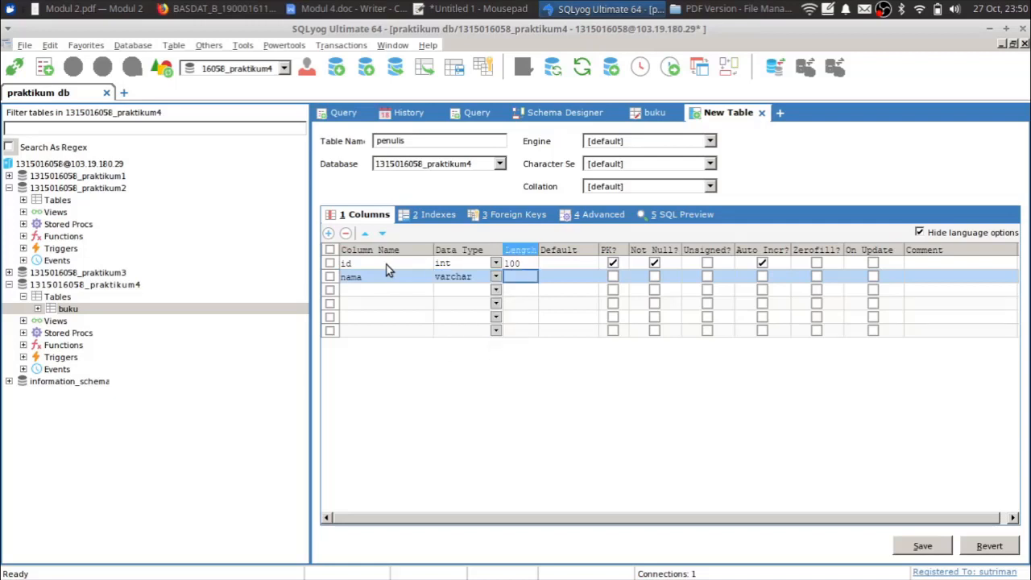
text(300)
key(Tab)
key(Tab)
key(Tab)
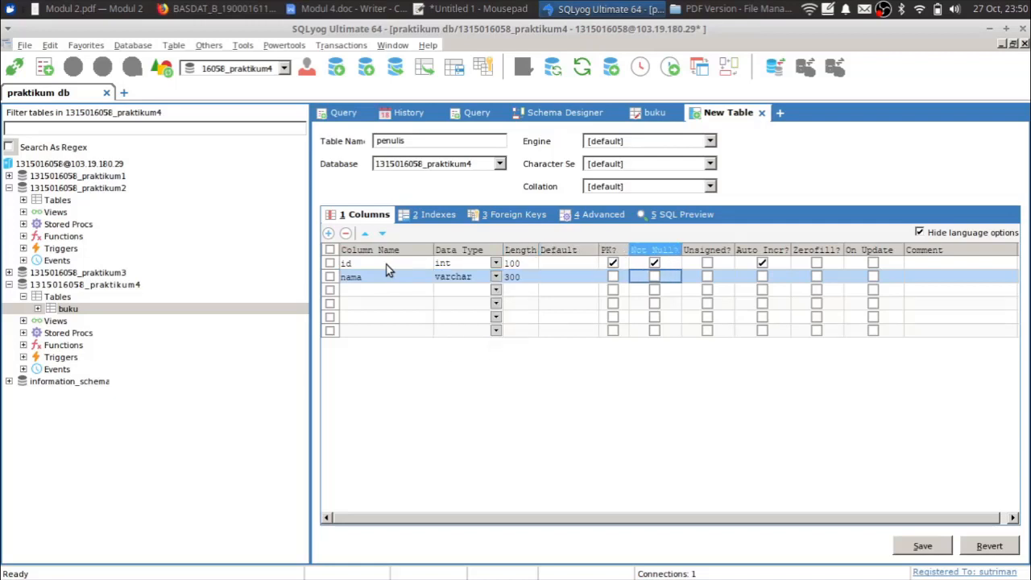
key(space)
key(Down)
key(Left)
key(Left)
key(Left)
key(Left)
key(Left)
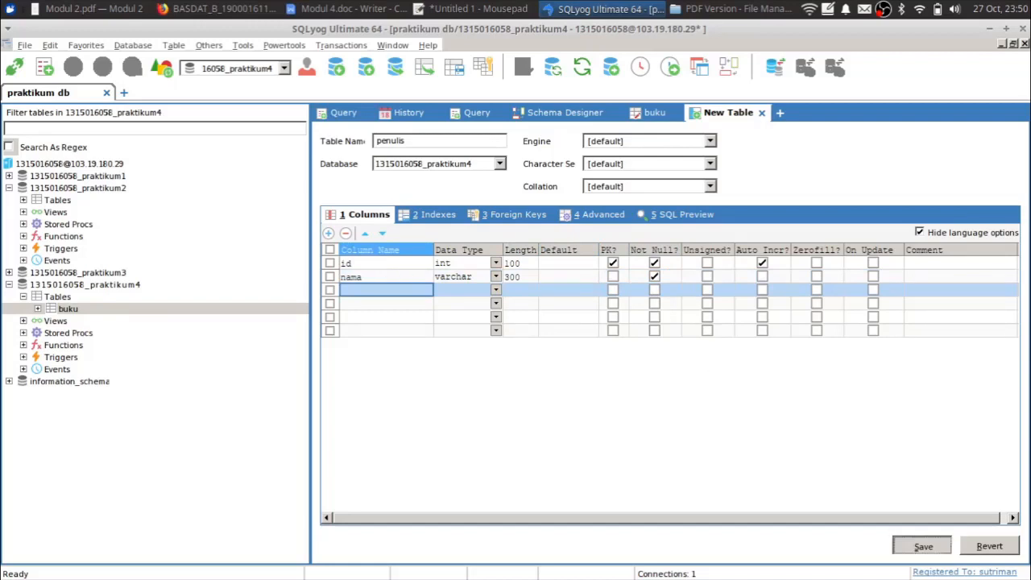
key(ctrl+s)
click(488, 323)
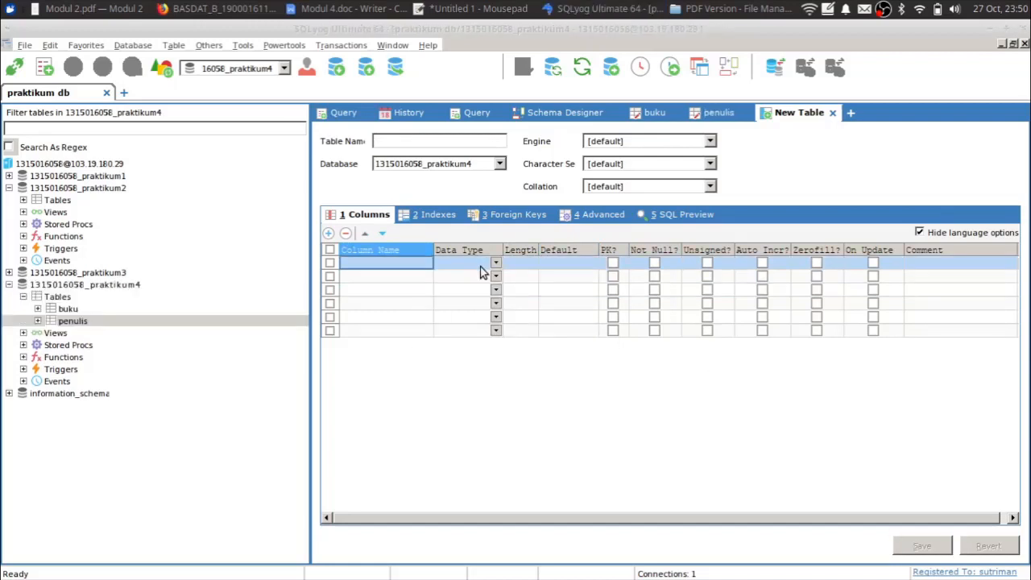
- Clear all the old query text from the SQL query editor
click(348, 117)
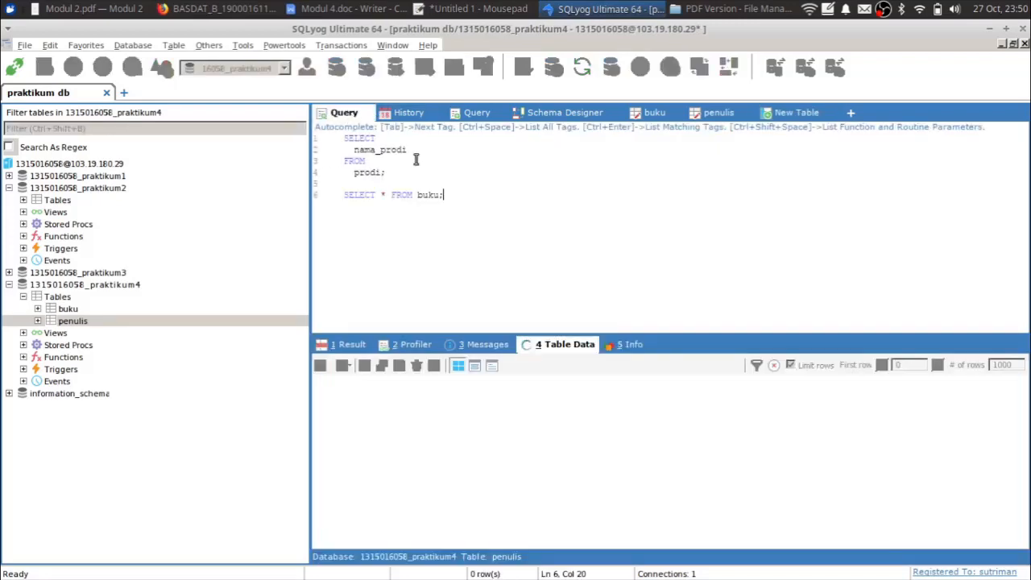
click(103, 308)
click(10, 188)
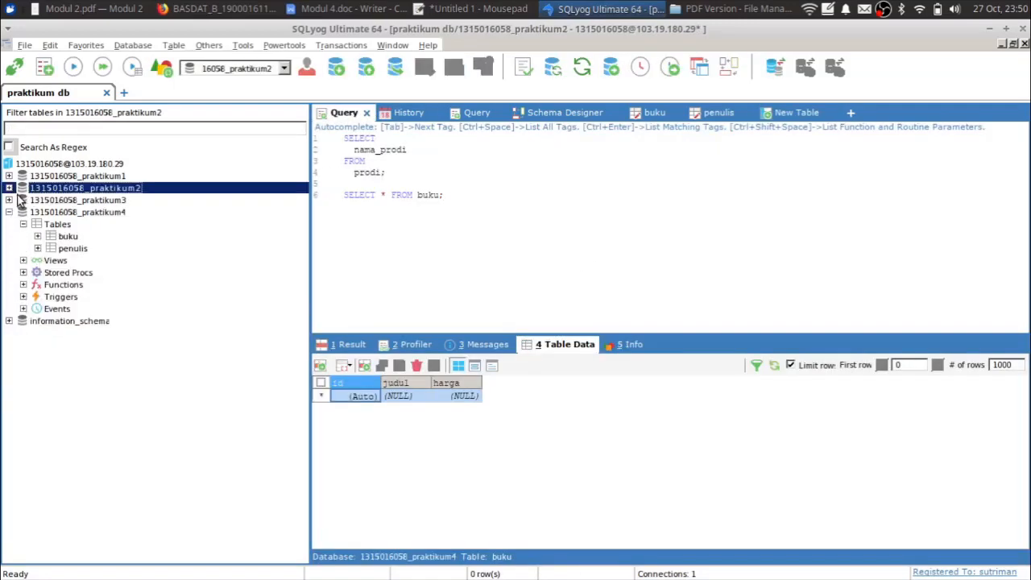
click(472, 165)
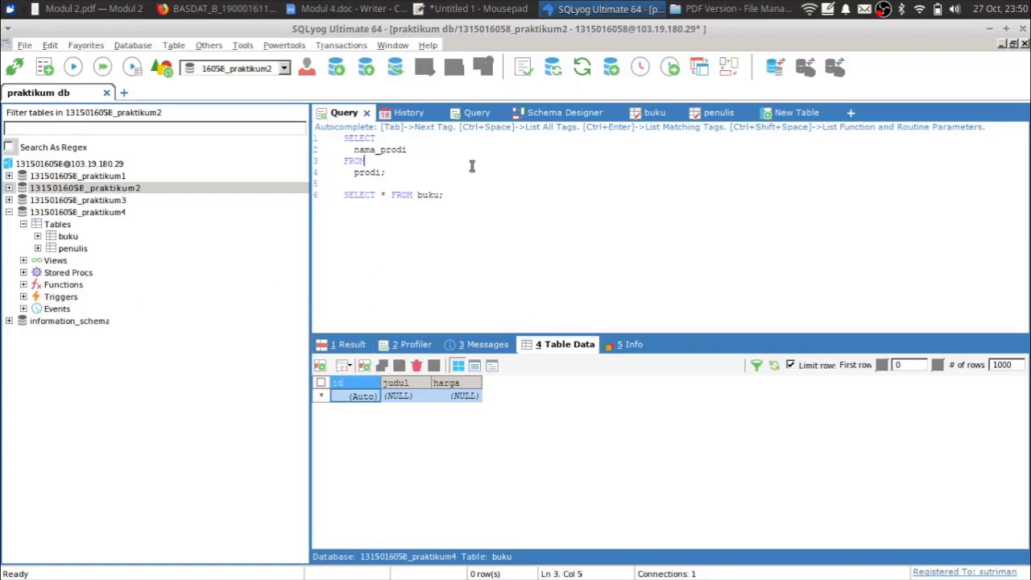
key(ctrl+a)
key(BackSpace)
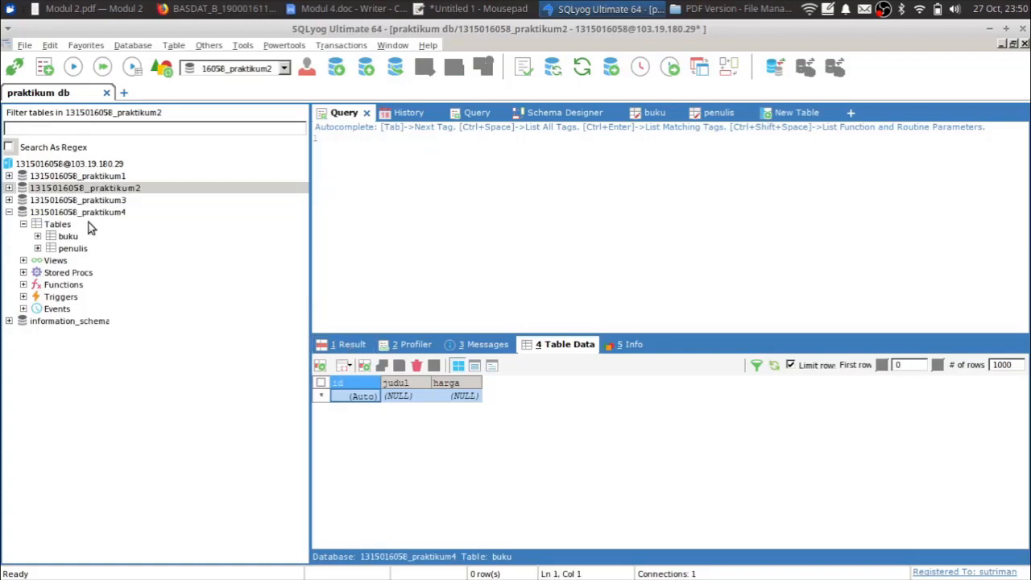
- Select the buku table and bring up its context menu
click(79, 249)
click(69, 237)
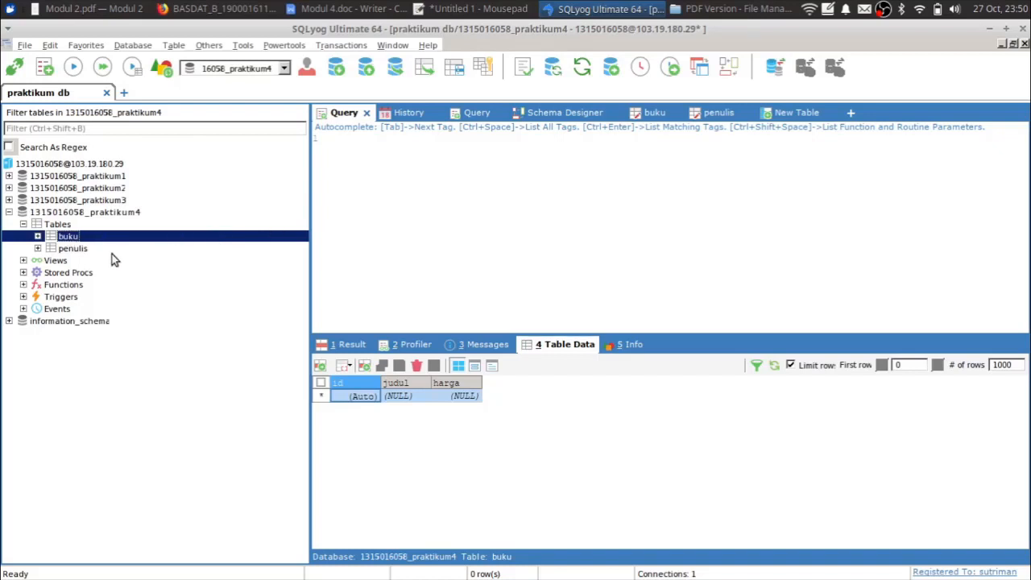
right_click(73, 241)
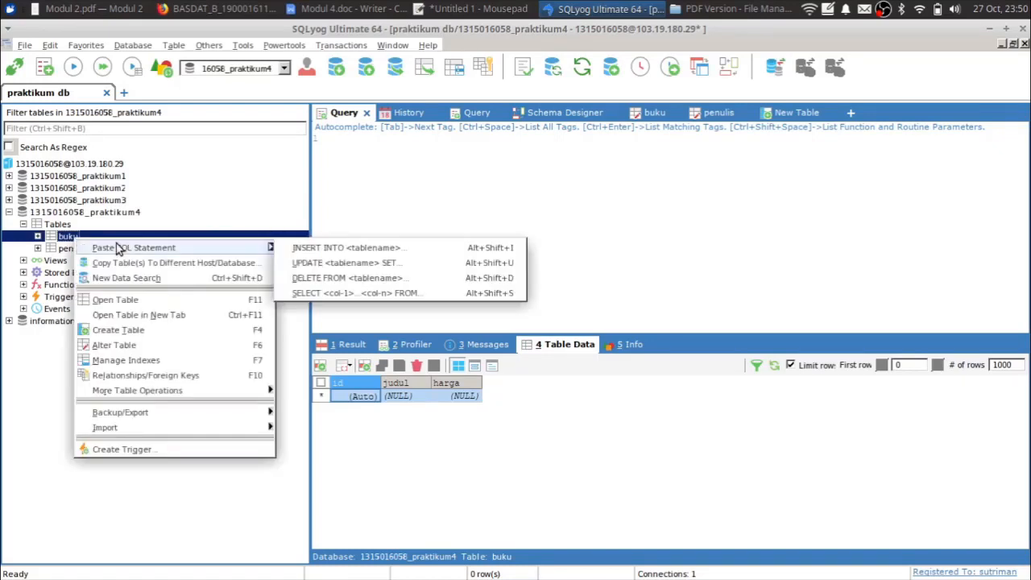
- Alter buku to add a required id_penulis column of type int, length 100
click(115, 345)
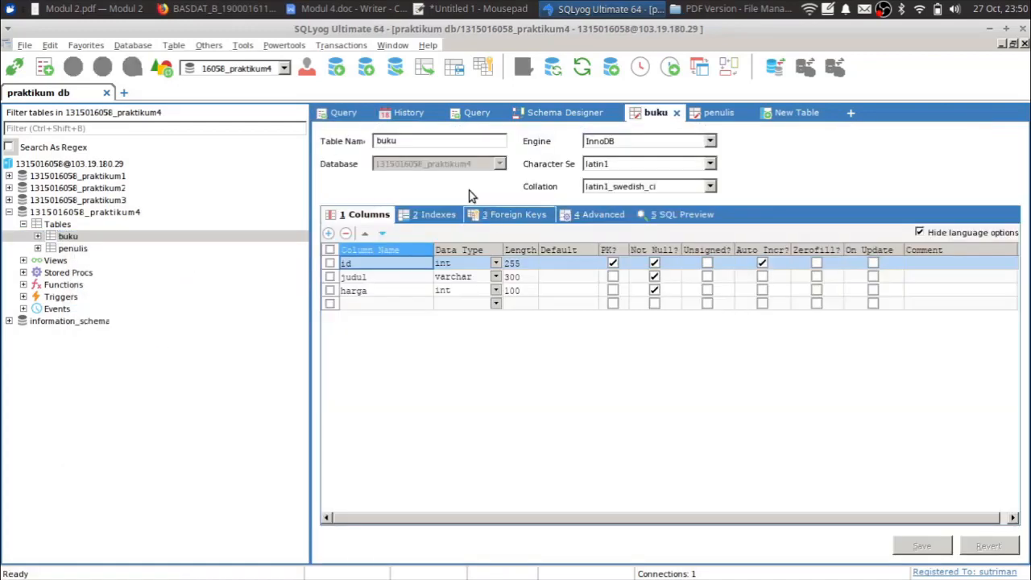
click(384, 304)
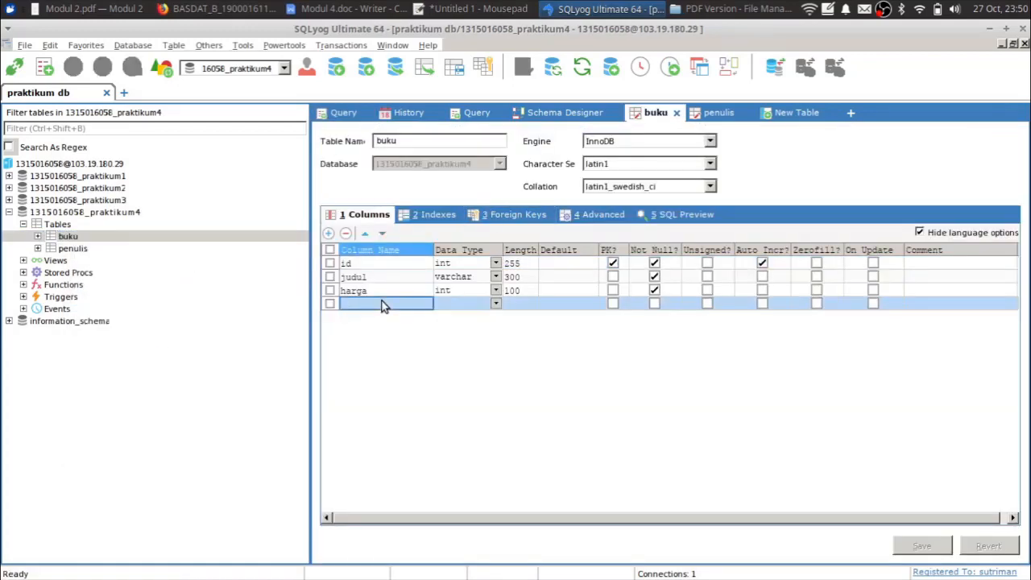
click(384, 303)
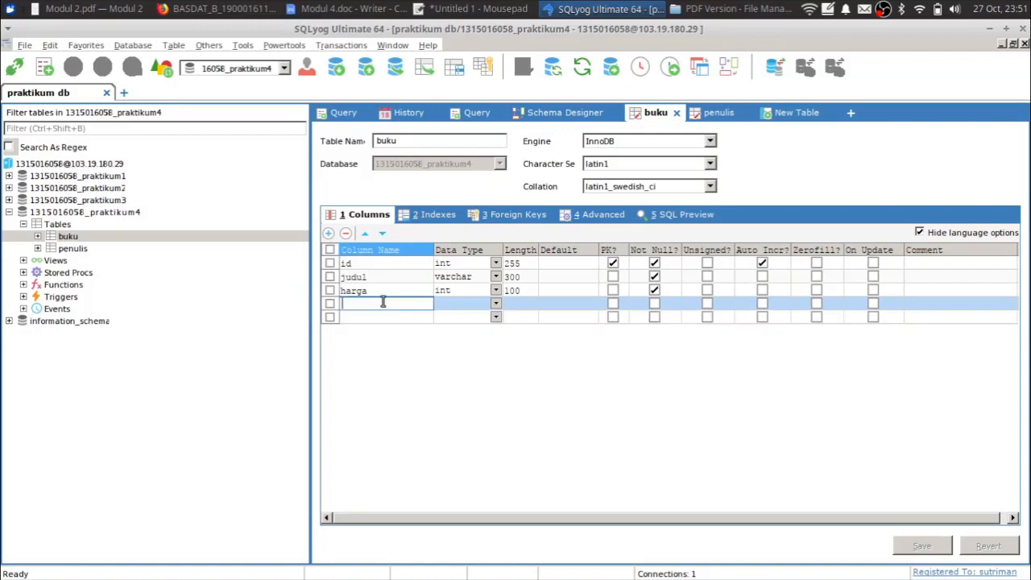
text(id_penulis)
key(Tab)
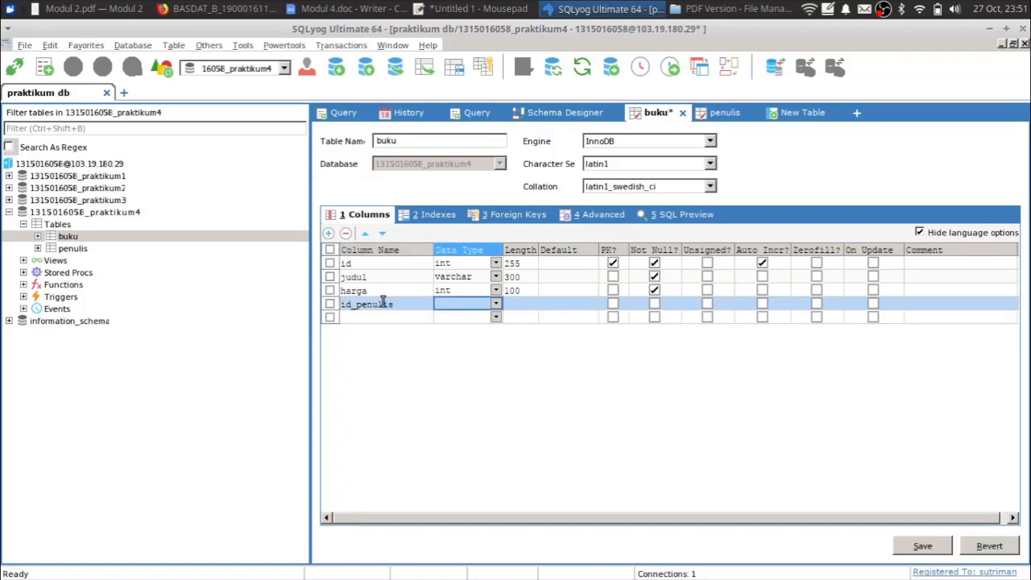
text(int)
key(Tab)
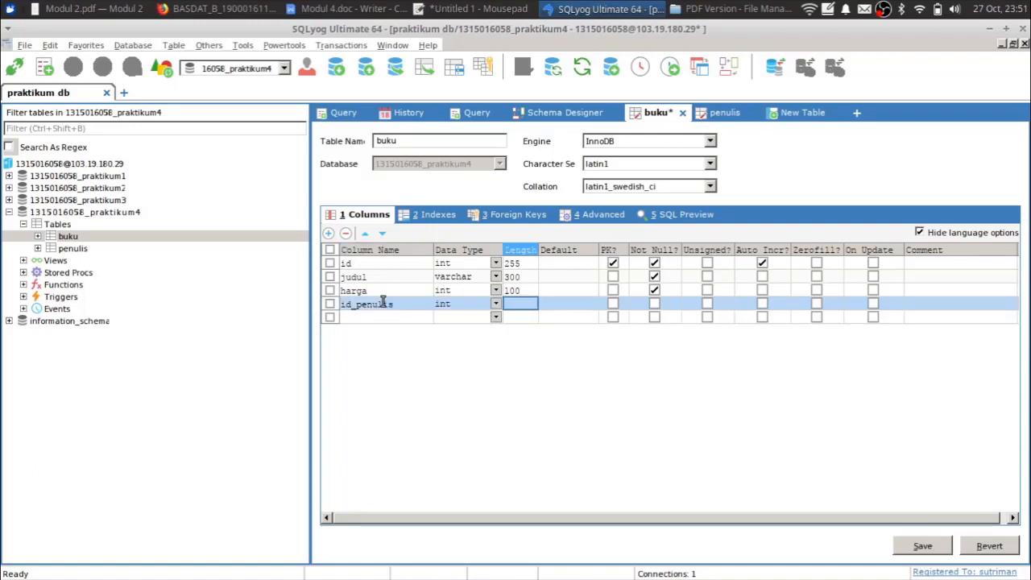
text(100)
key(Tab)
key(Tab)
key(Tab)
key(space)
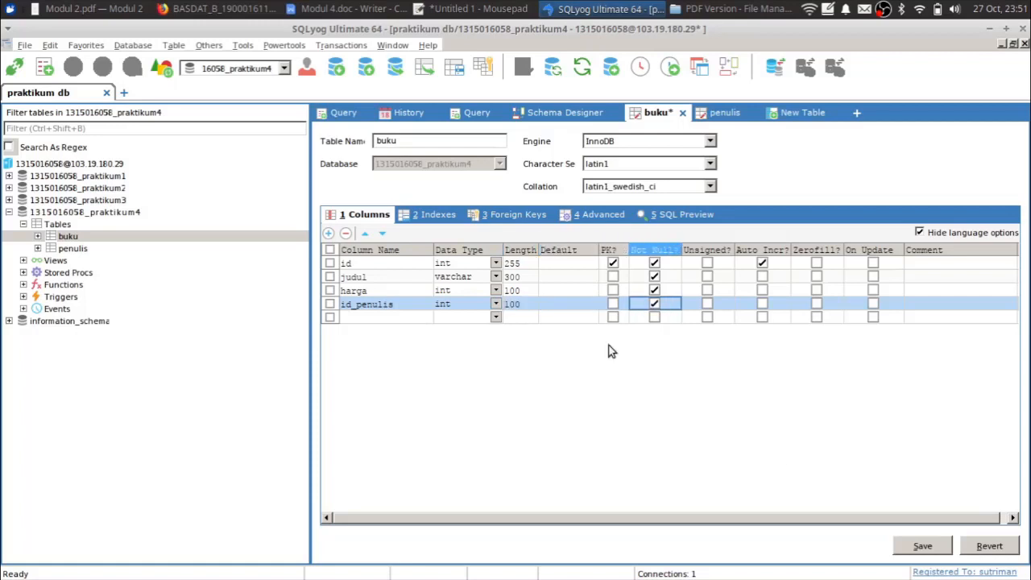
- Save the altered buku table and bring up its Foreign Keys settings
click(923, 547)
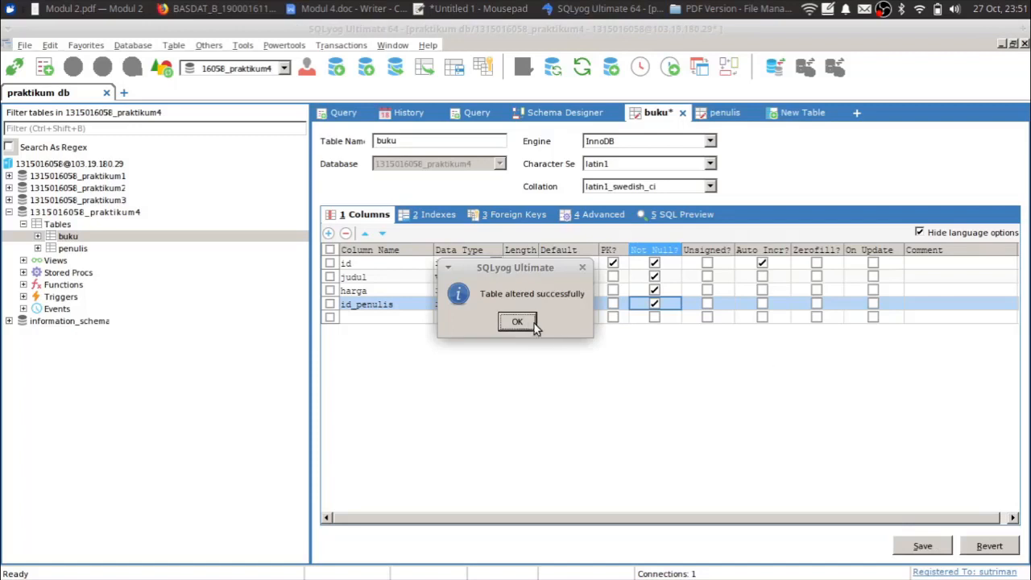
click(518, 322)
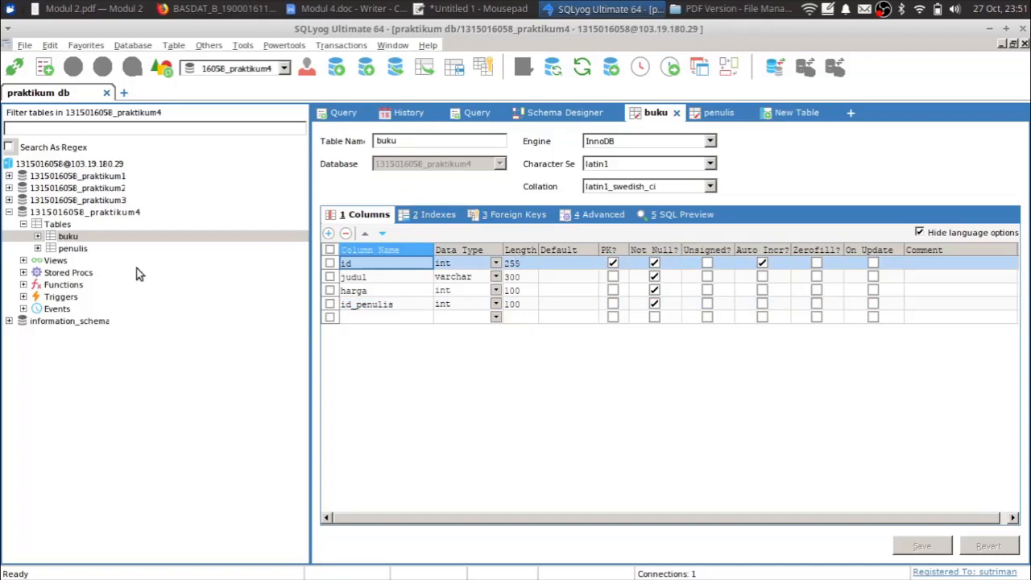
click(80, 249)
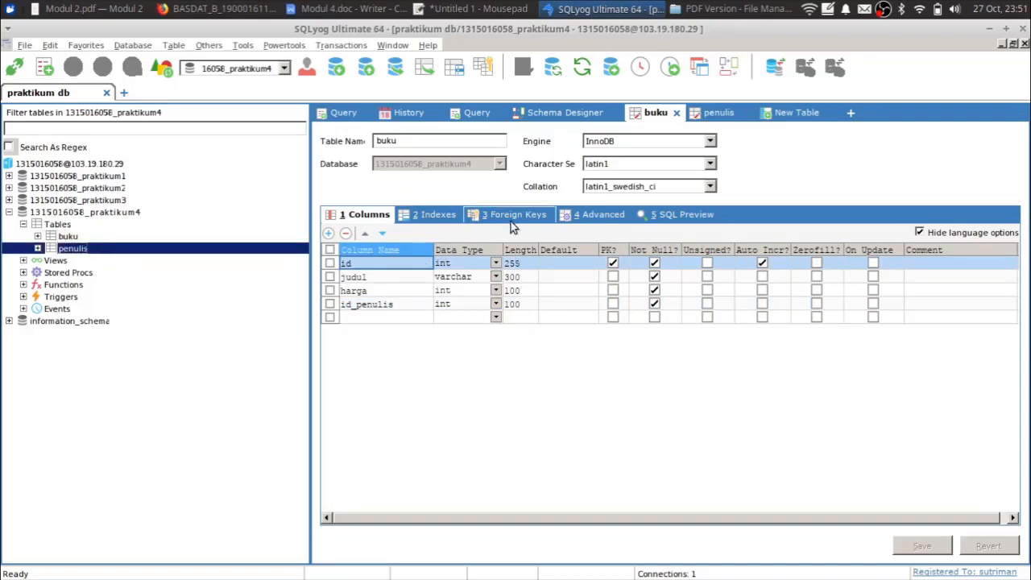
click(71, 238)
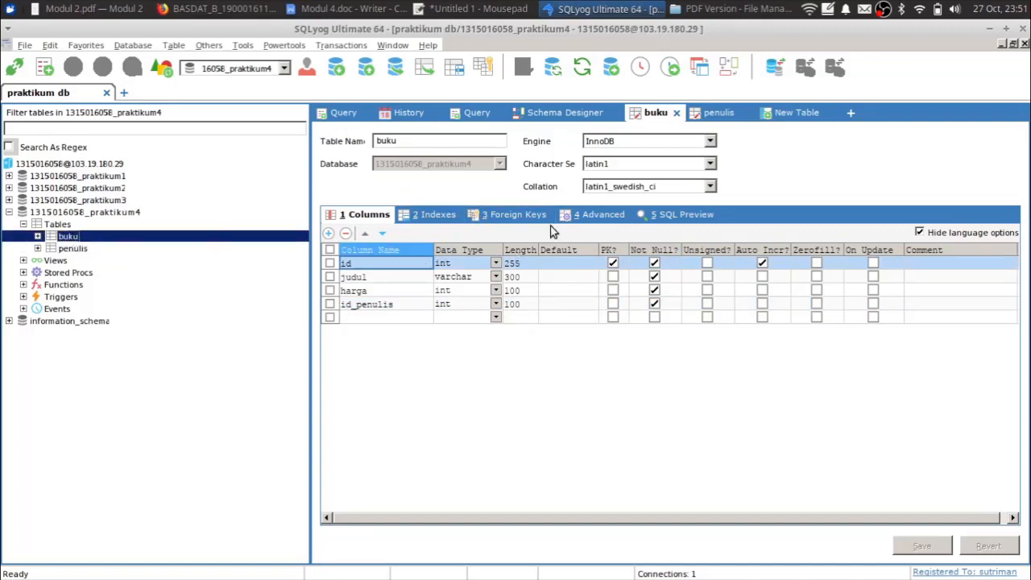
click(518, 214)
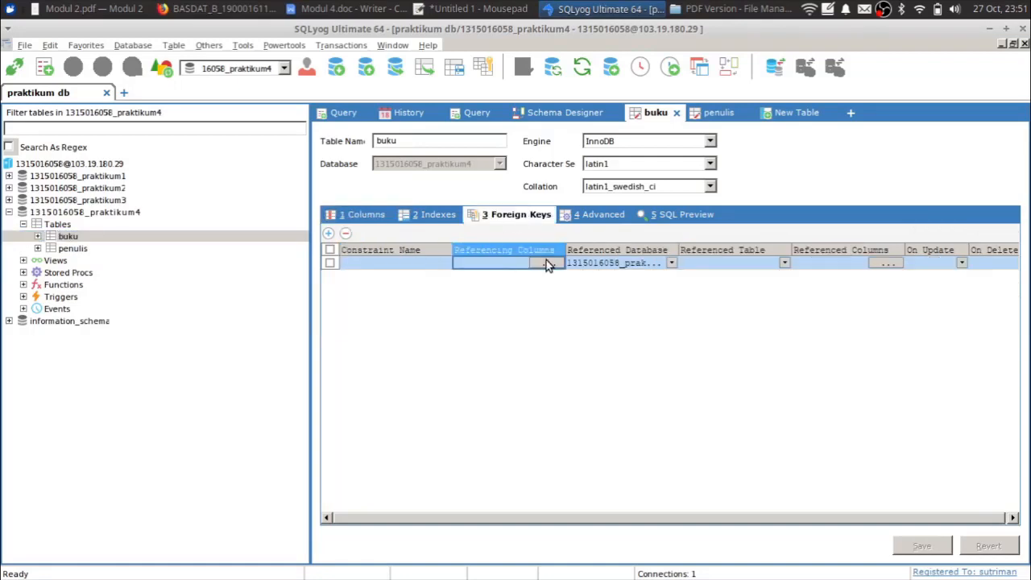
- Create foreign key fk_penulis on buku's id_penulis column
click(399, 263)
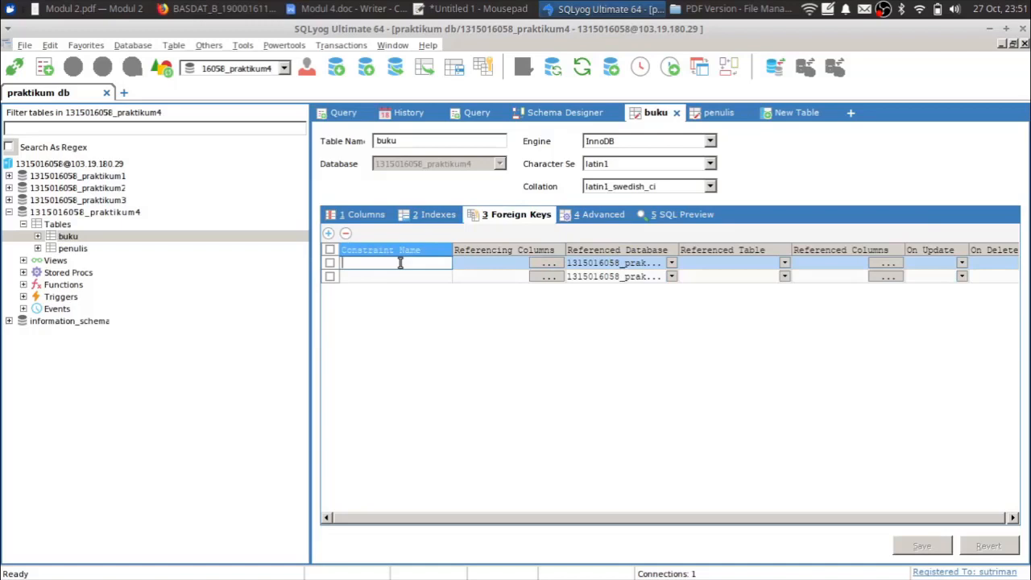
text(fk_penulis)
key(Tab)
click(548, 262)
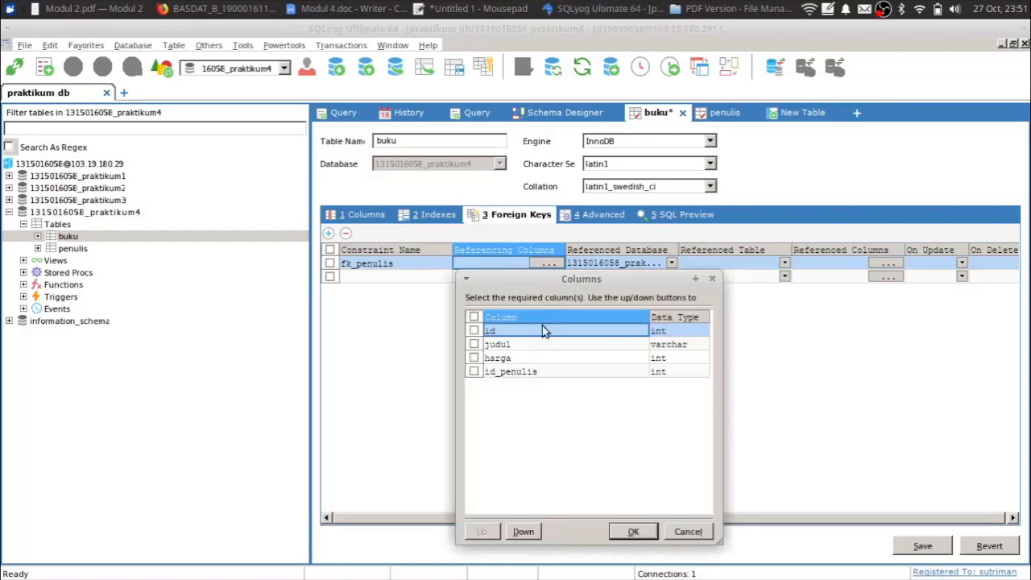
click(516, 376)
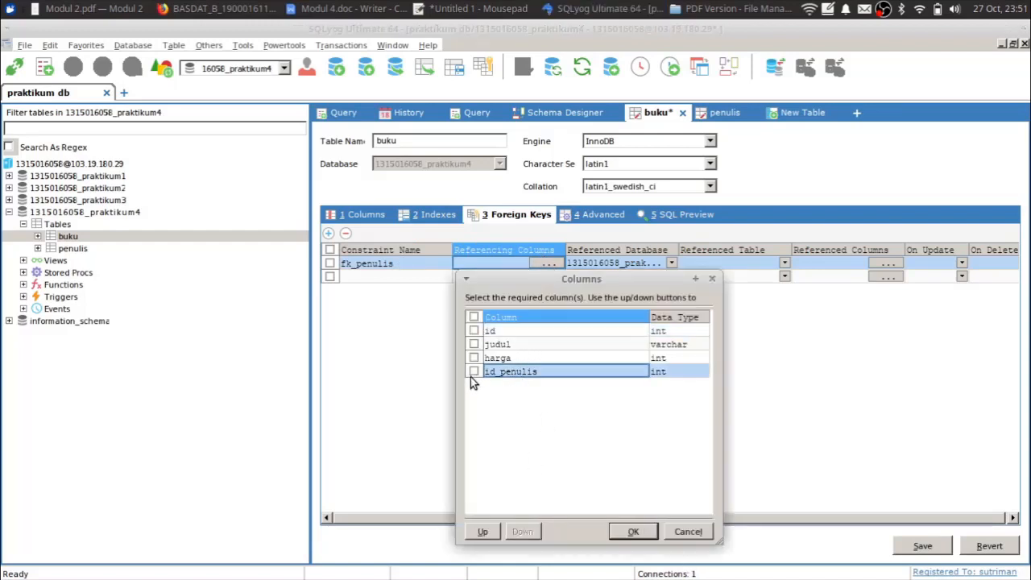
click(642, 531)
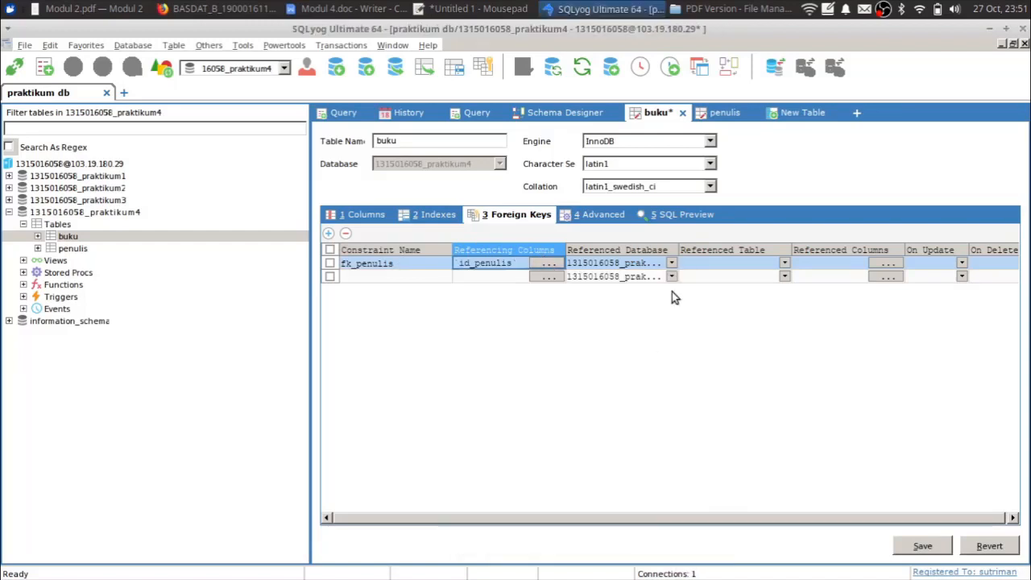
click(672, 264)
click(620, 308)
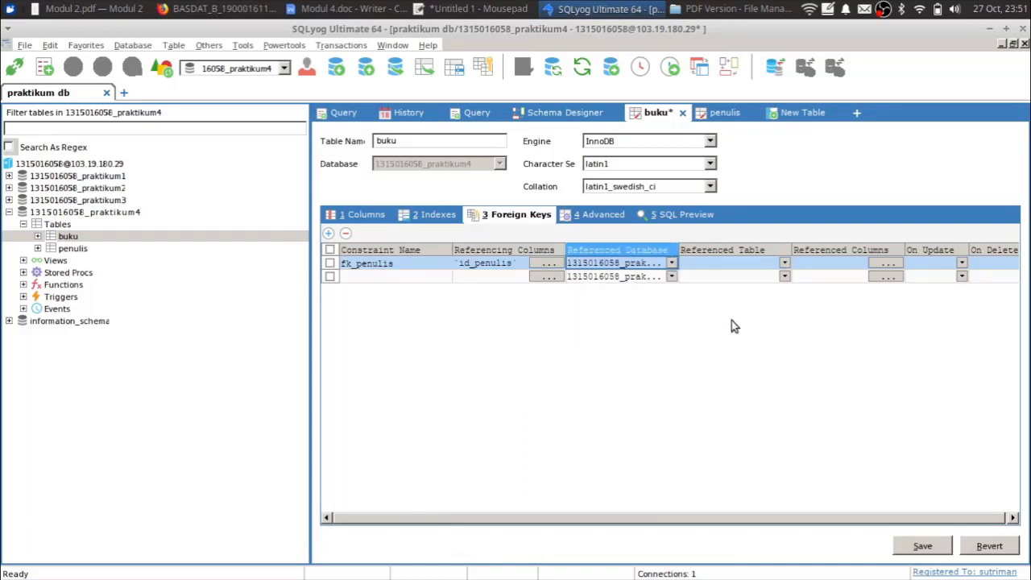
- Reference penulis.id with Cascade on update and Restrict on delete, and save
click(784, 262)
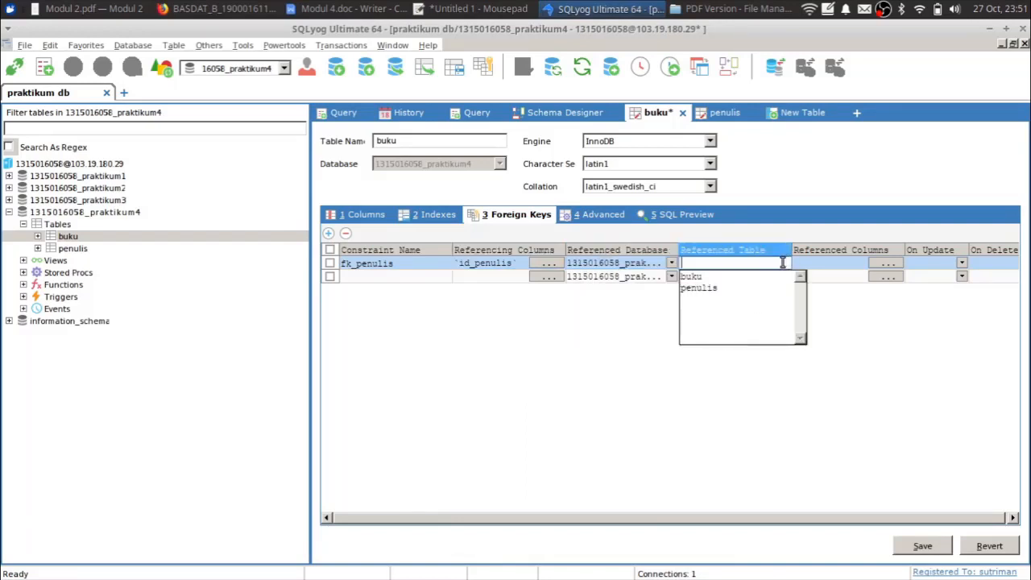
click(698, 288)
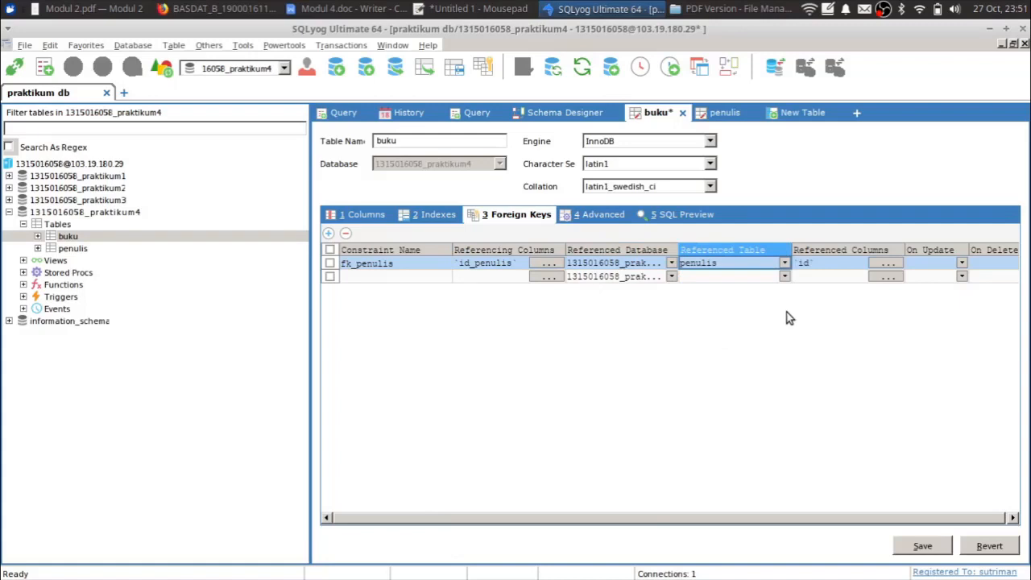
click(892, 266)
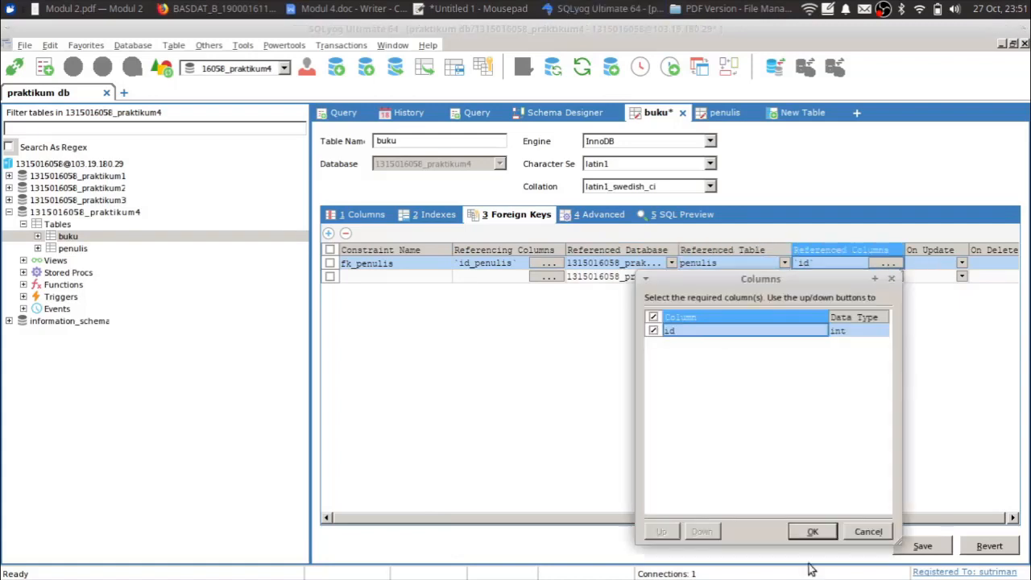
click(812, 531)
click(961, 263)
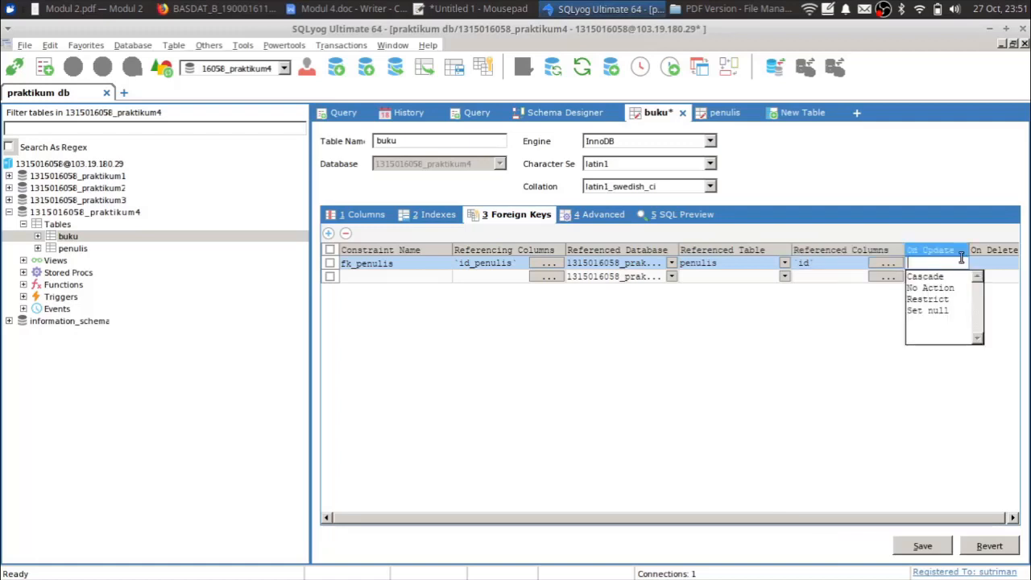
click(935, 278)
click(988, 266)
click(986, 269)
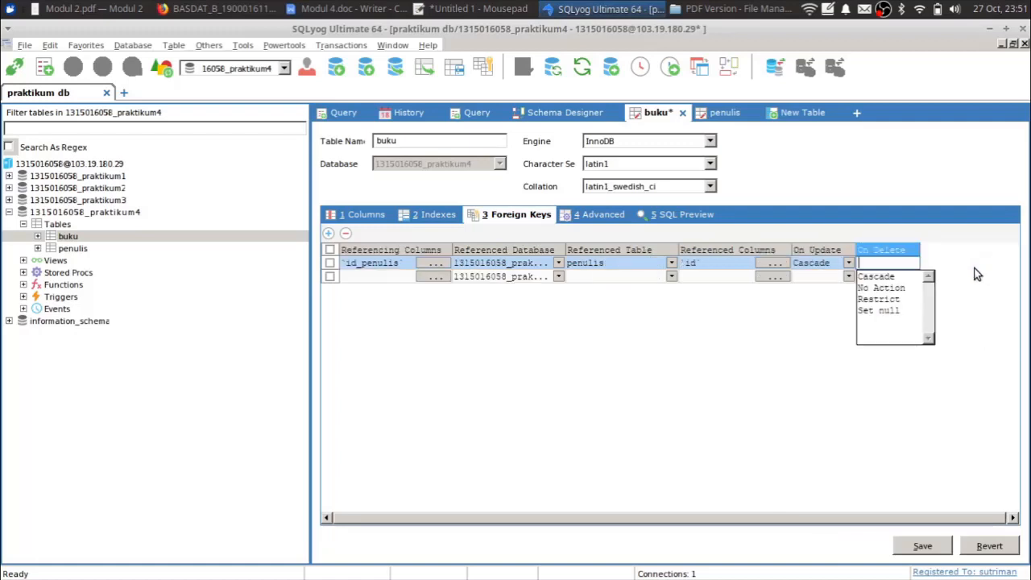
click(893, 300)
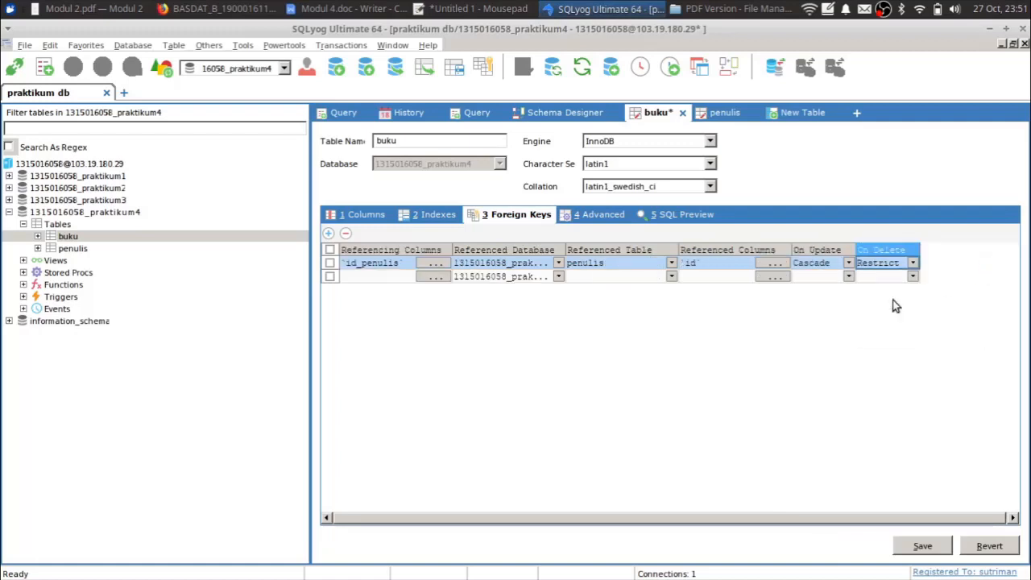
click(812, 266)
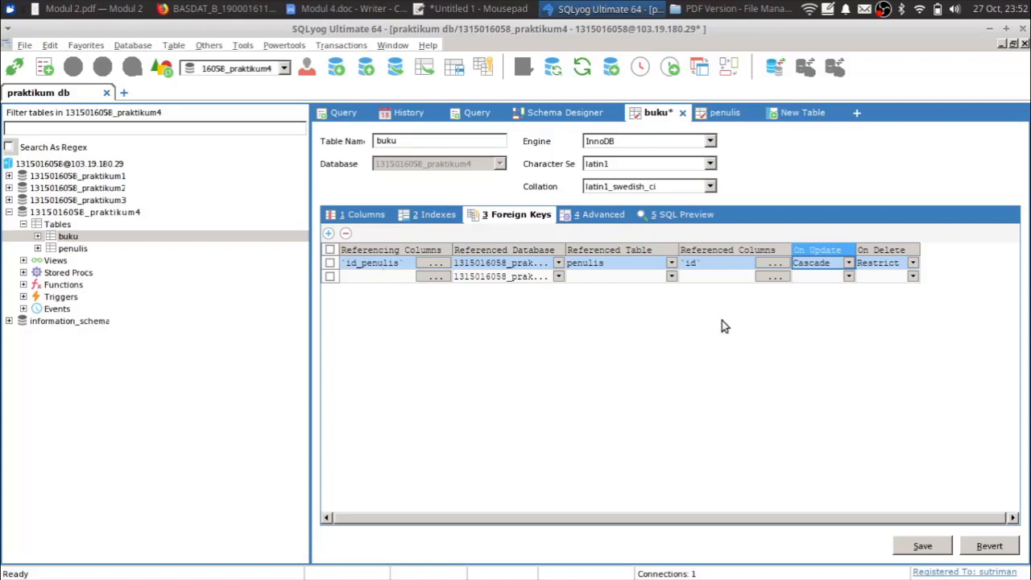
click(923, 546)
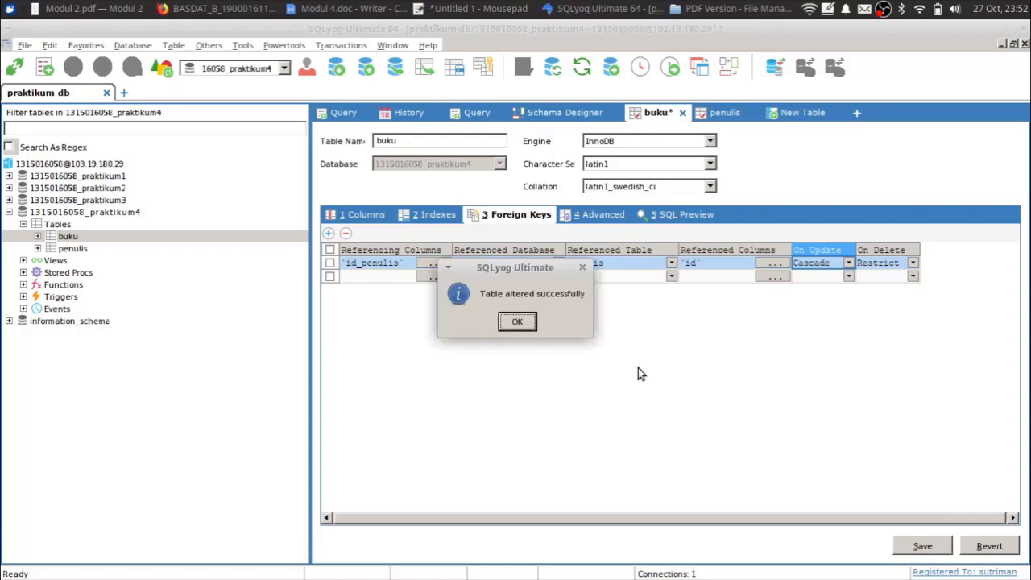
click(520, 322)
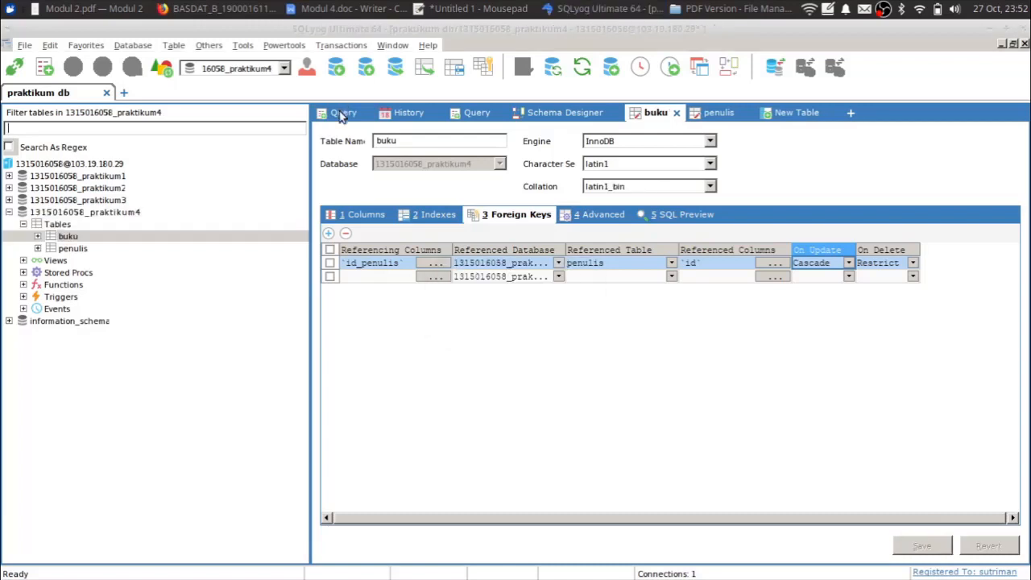
- Close the old praktikum2 schema diagram without saving and start a new Schema Designer
click(344, 113)
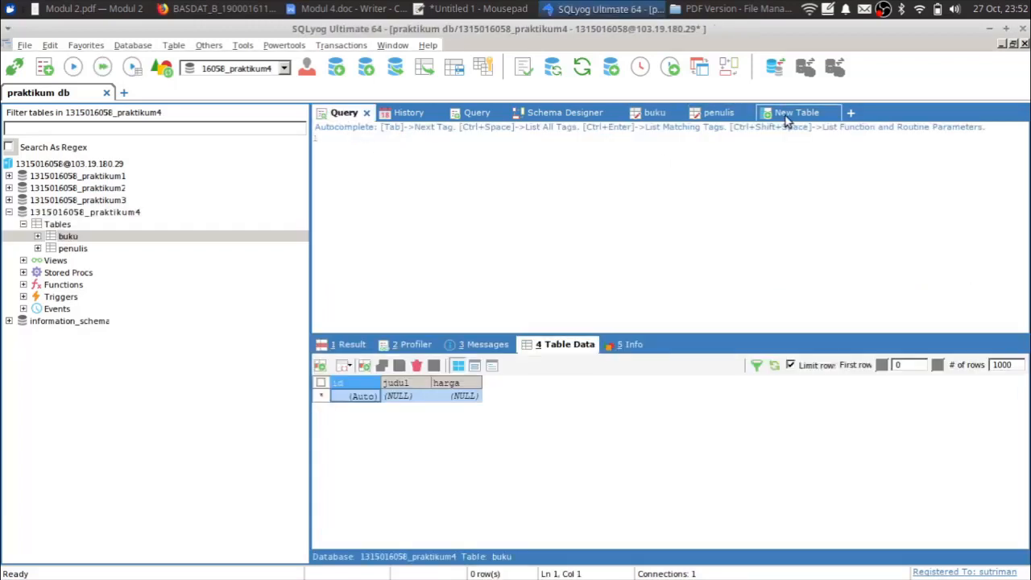
click(568, 117)
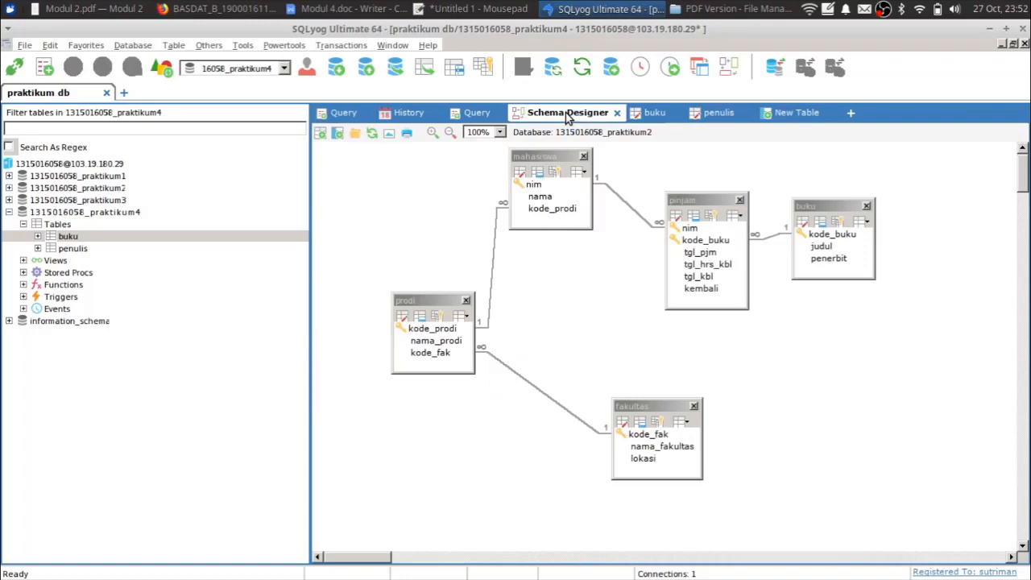
click(617, 113)
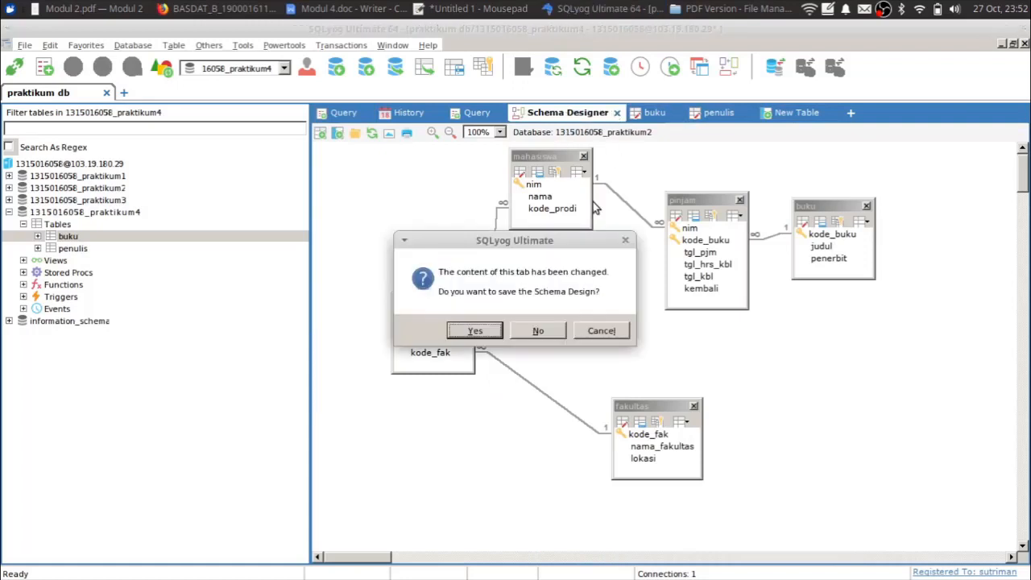
click(535, 331)
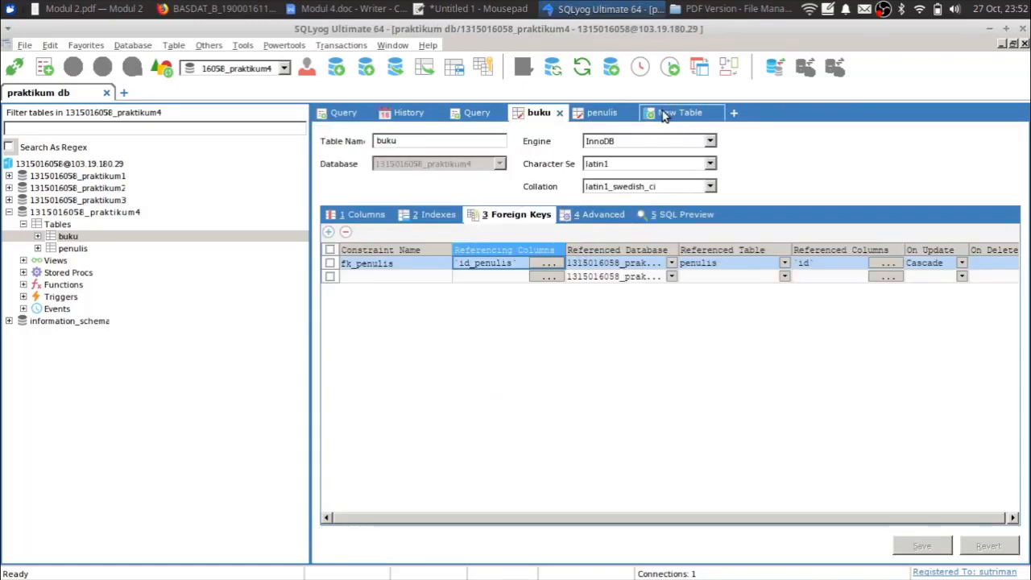
click(733, 113)
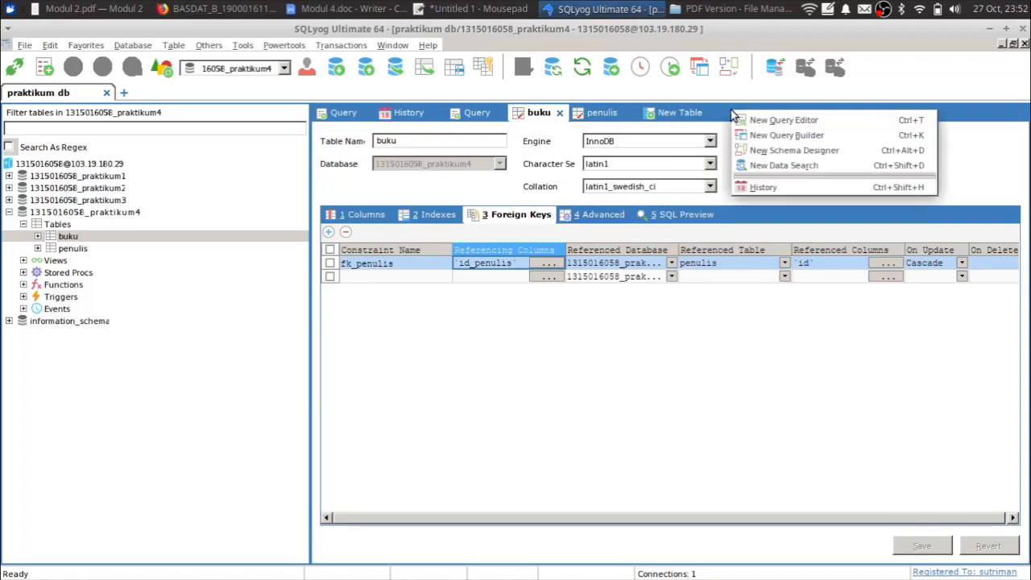
click(749, 150)
- Try placing the buku table on the empty diagram, then remove it again
right_click(468, 252)
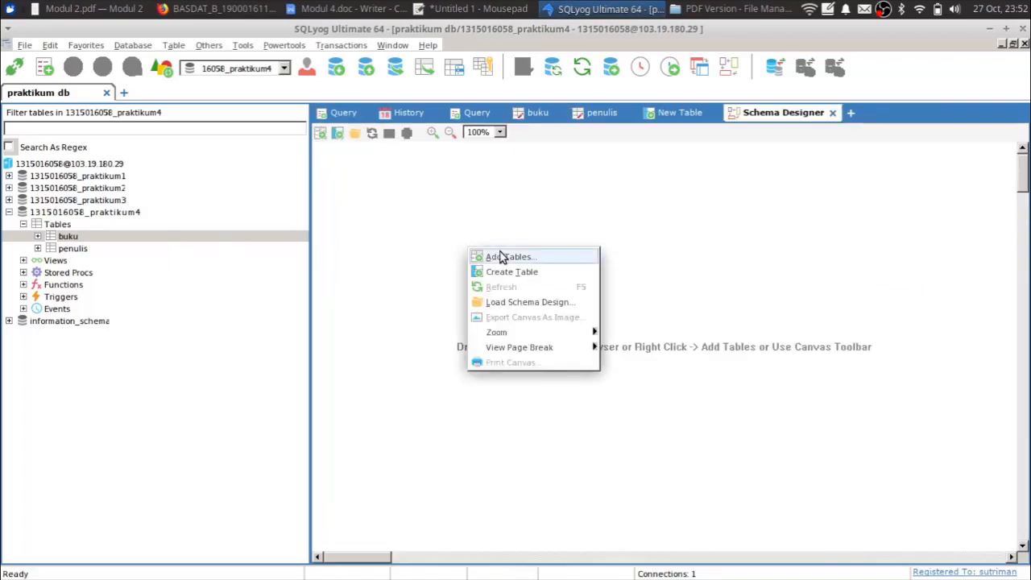
click(501, 257)
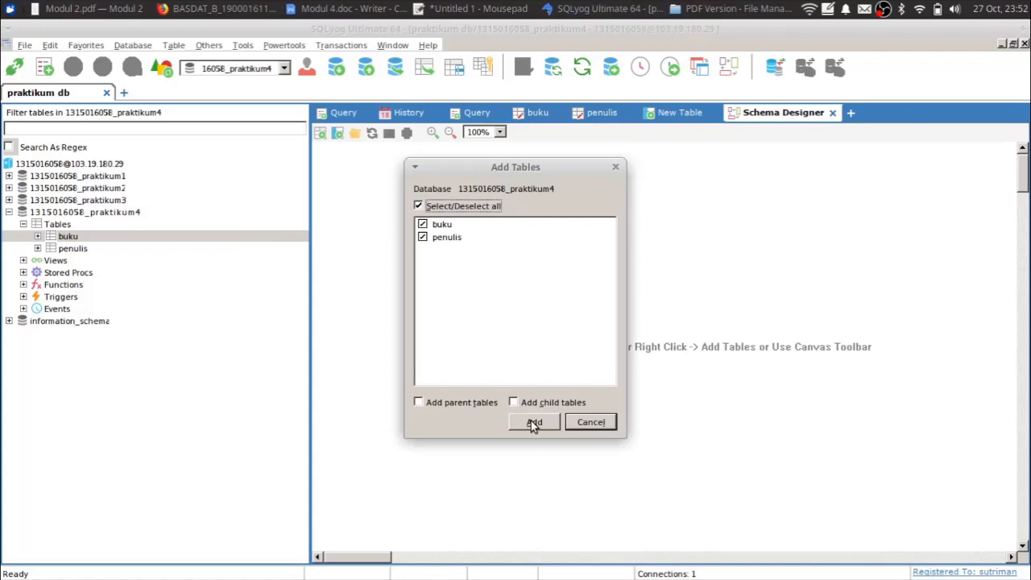
click(604, 425)
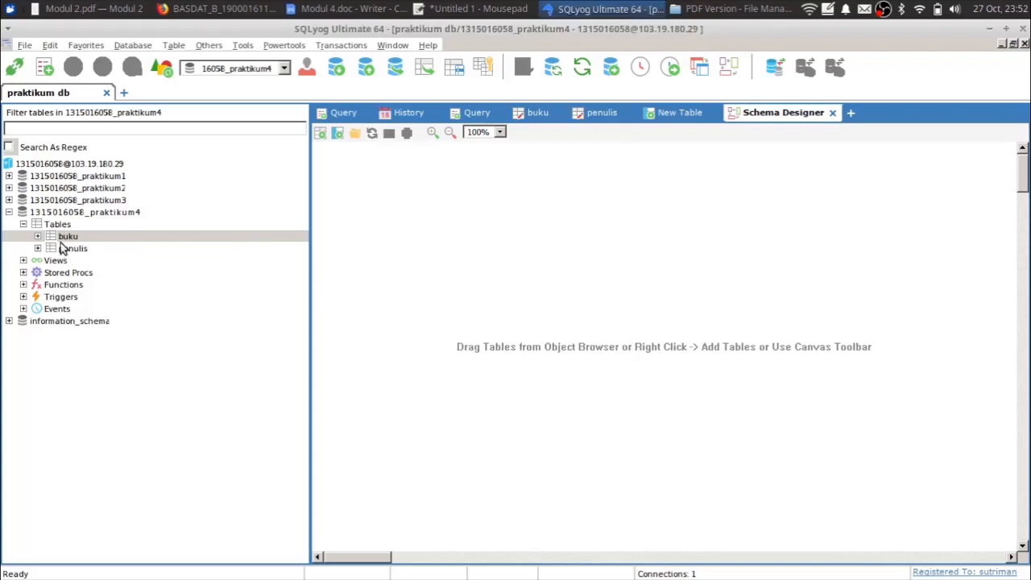
drag(63, 238, 467, 254)
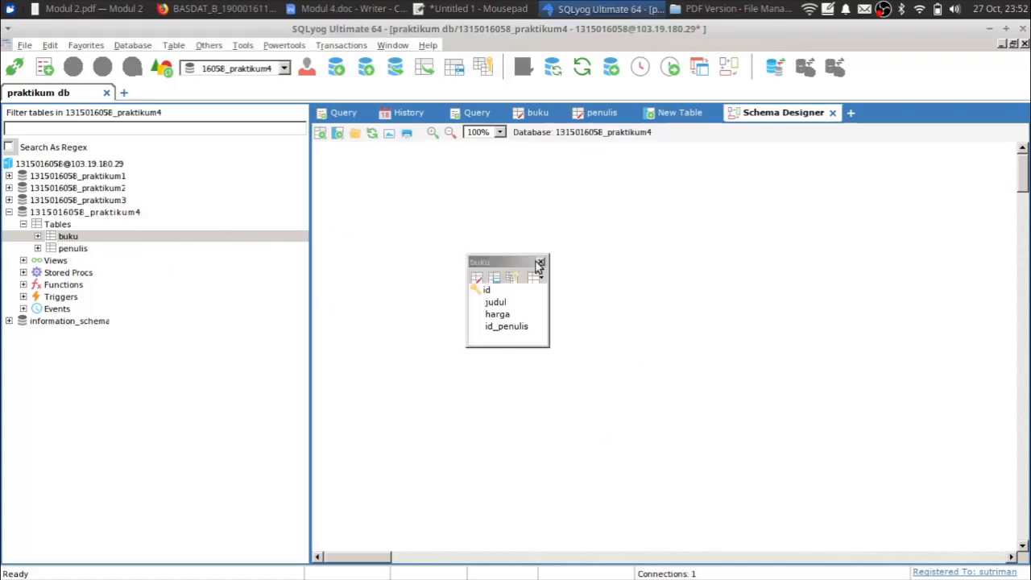
click(540, 264)
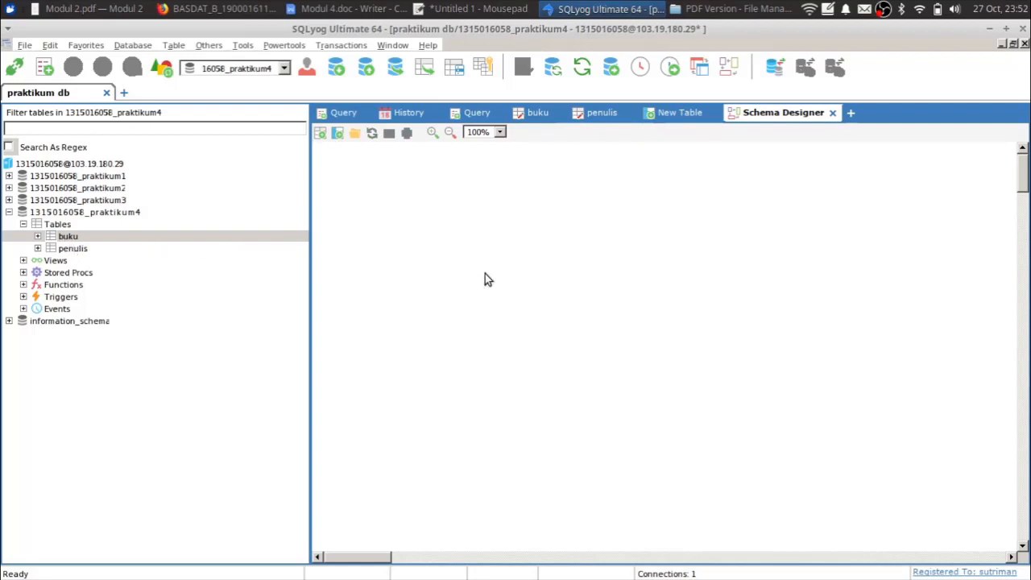
drag(485, 279, 486, 279)
click(561, 288)
- Add both the buku and penulis tables to the diagram
right_click(417, 253)
click(446, 262)
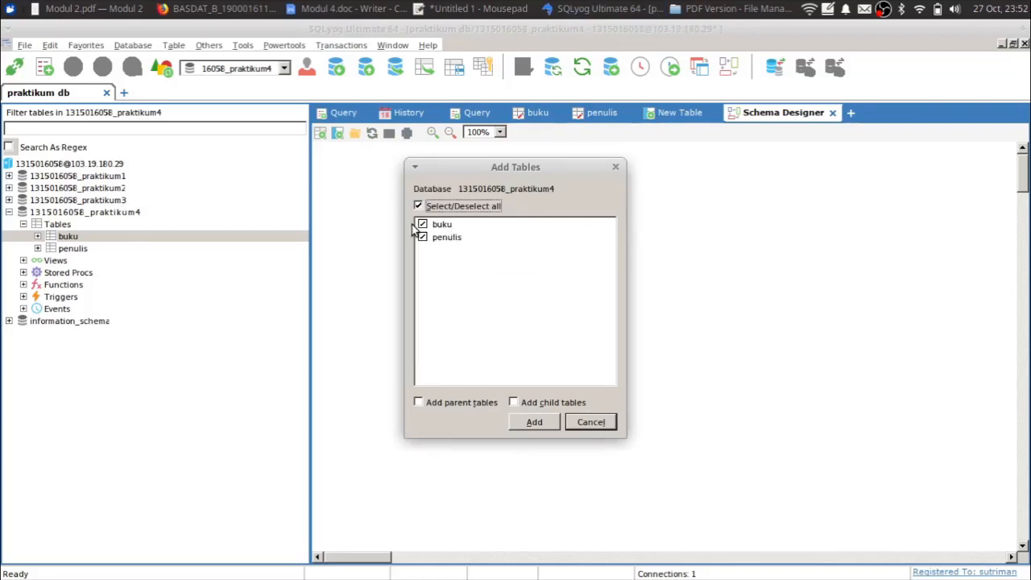
click(422, 225)
click(422, 237)
click(423, 225)
click(422, 237)
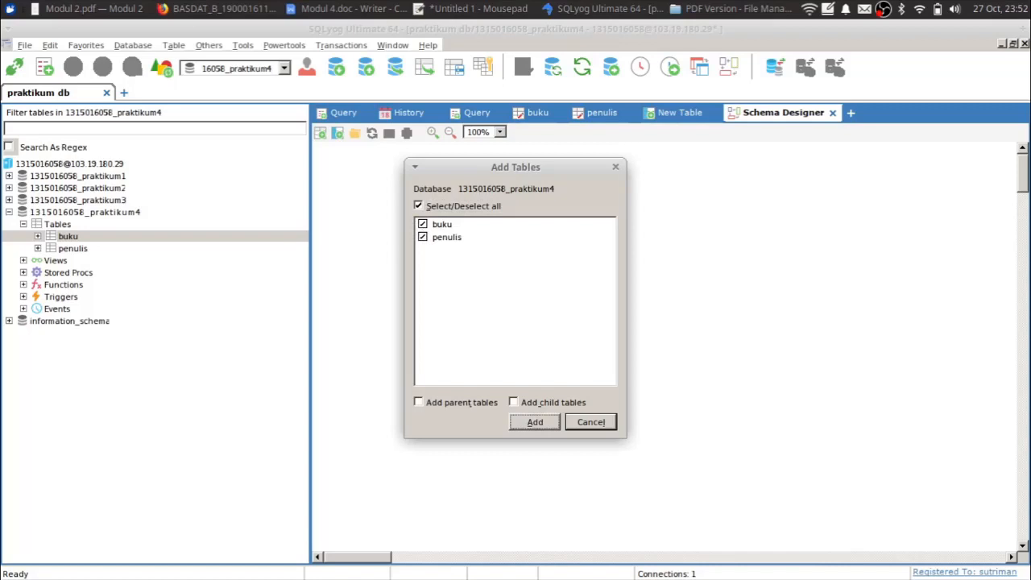
click(529, 422)
- Arrange the tables and link buku's id_penulis to penulis.id, discarding the duplicate foreign key
drag(427, 156, 607, 220)
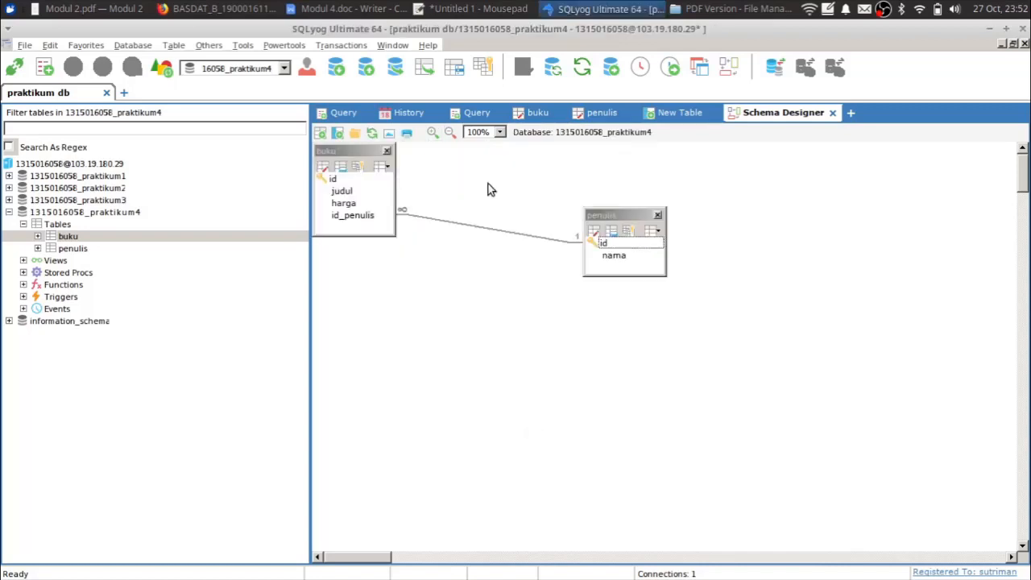
drag(355, 154, 392, 206)
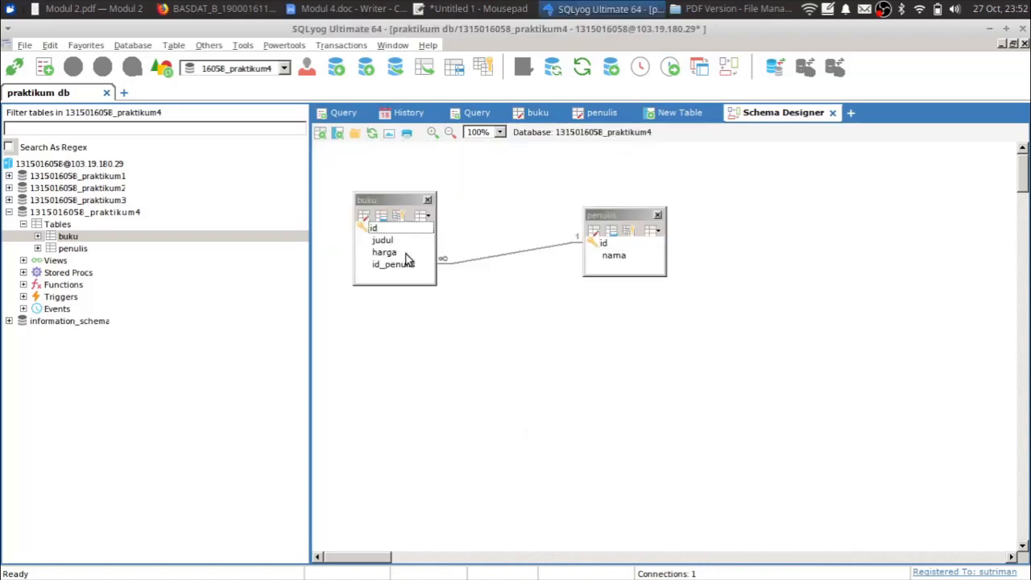
drag(401, 266, 604, 243)
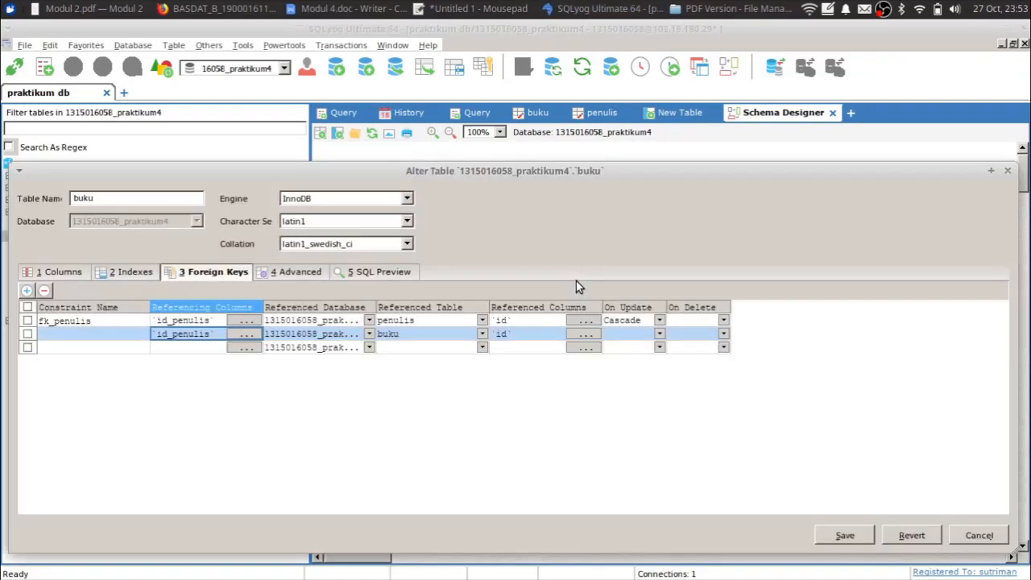
click(1007, 170)
click(530, 332)
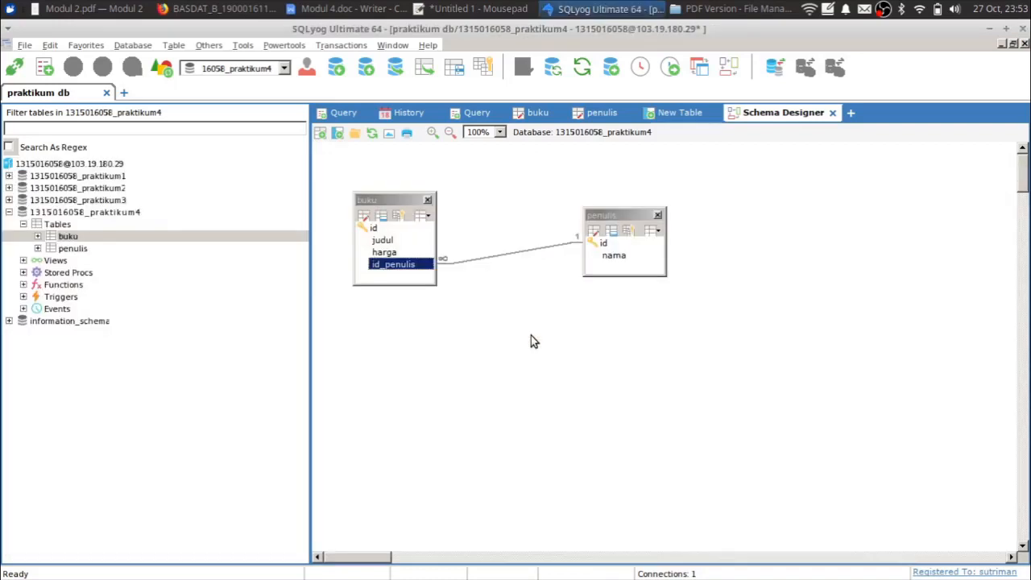
click(531, 335)
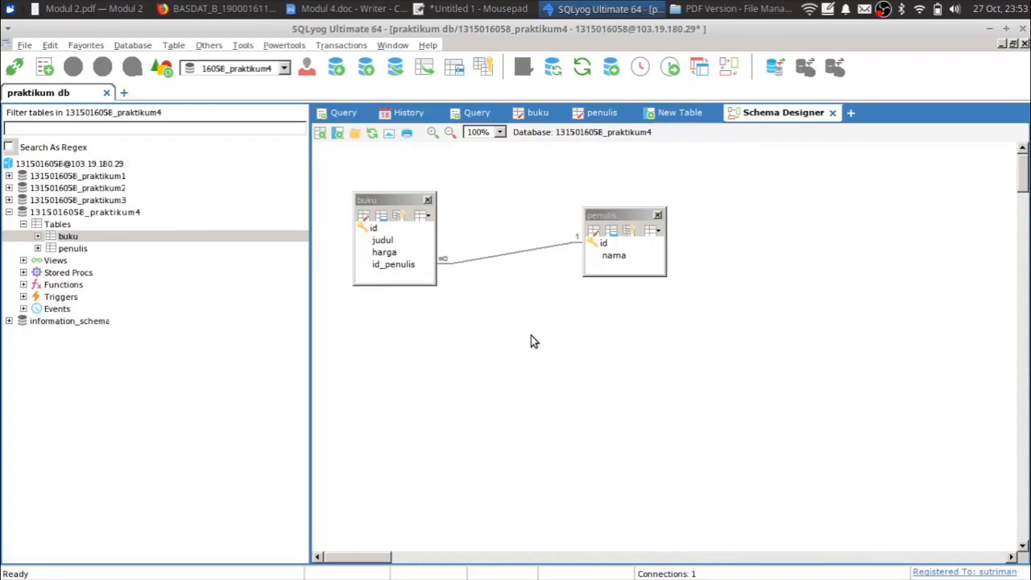
click(342, 113)
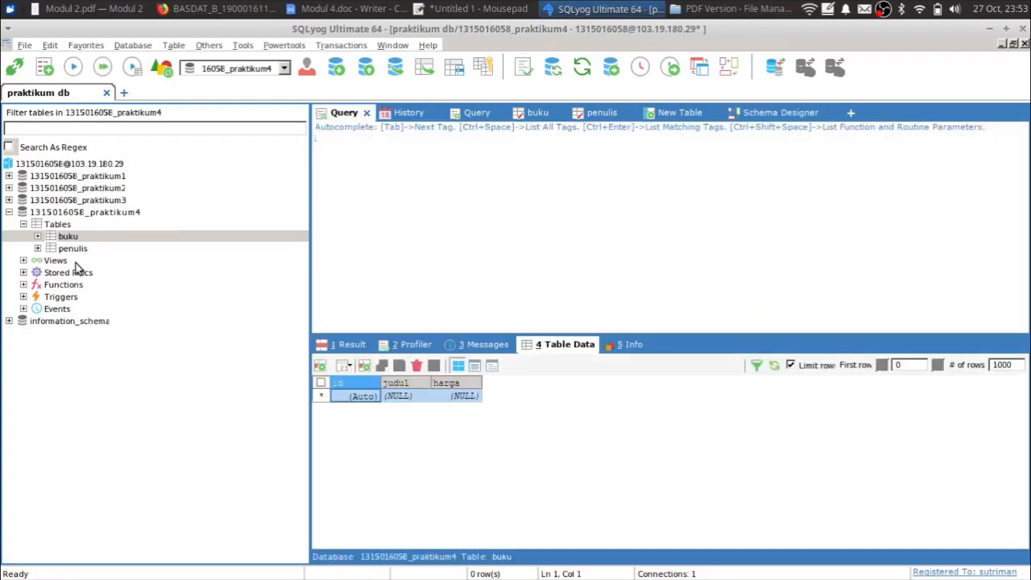
- Enter 'Ahmad' as the first author name in the penulis nama column
click(71, 250)
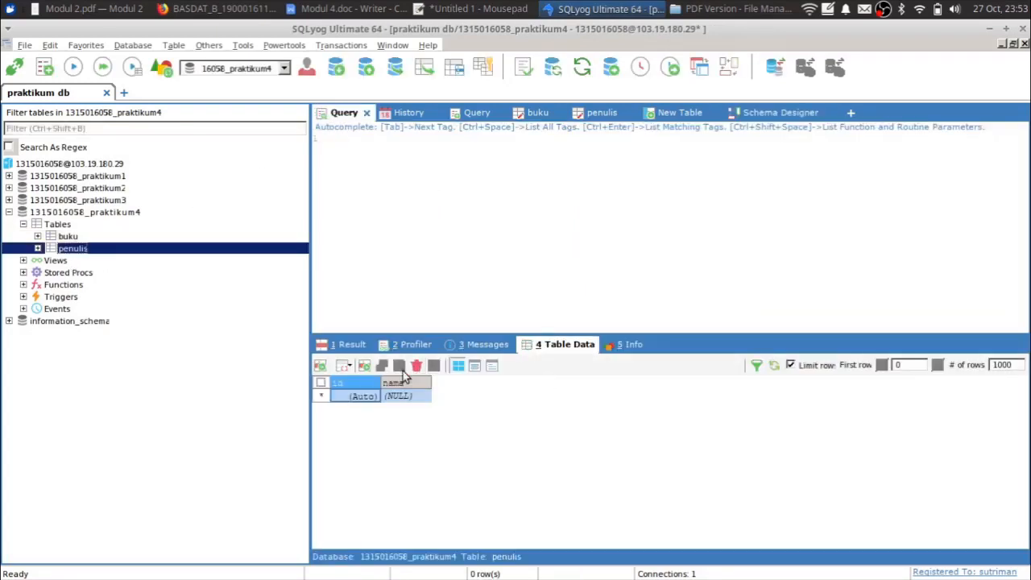
double_click(394, 398)
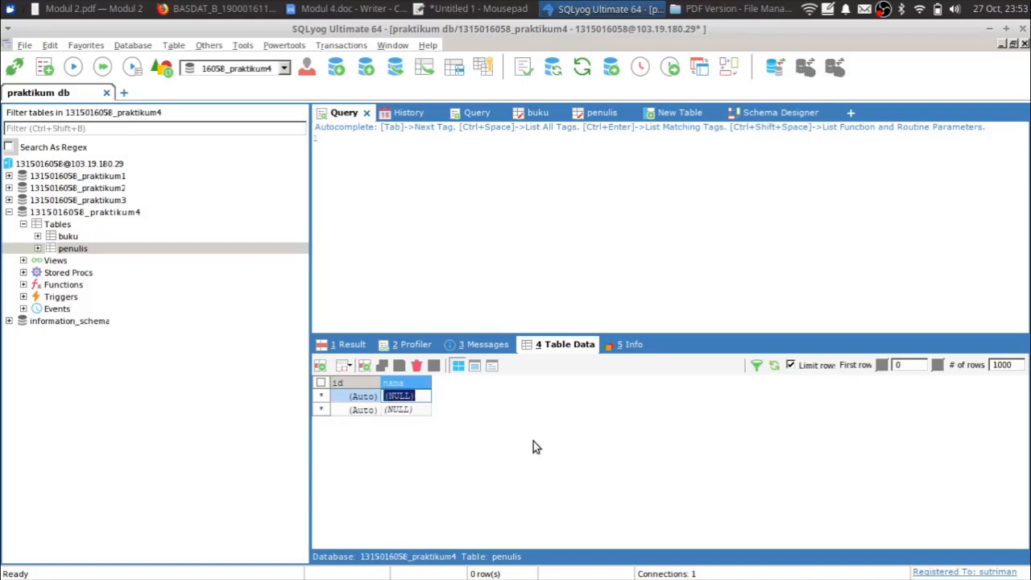
text(Ahmad)
key(Return)
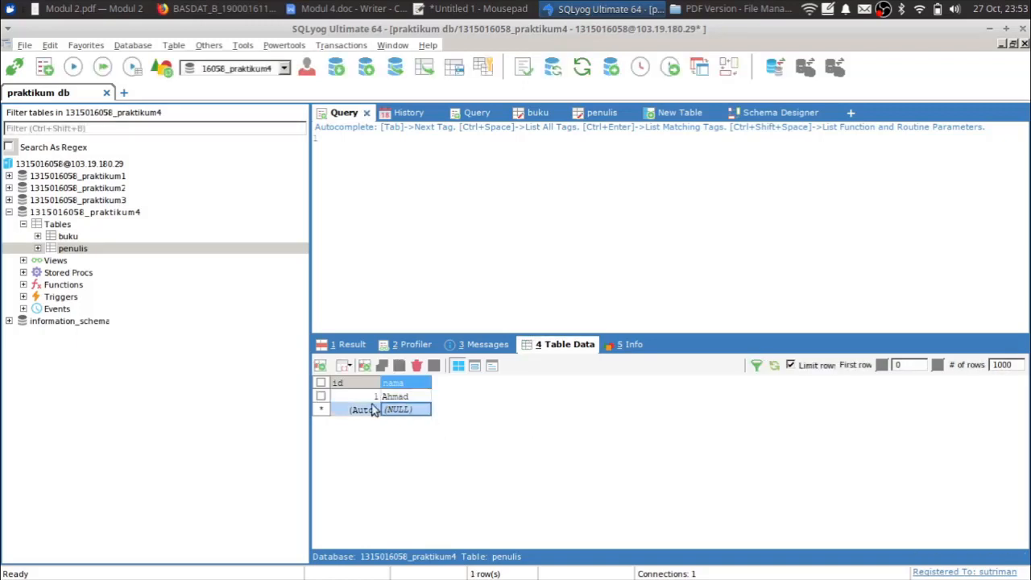
click(600, 117)
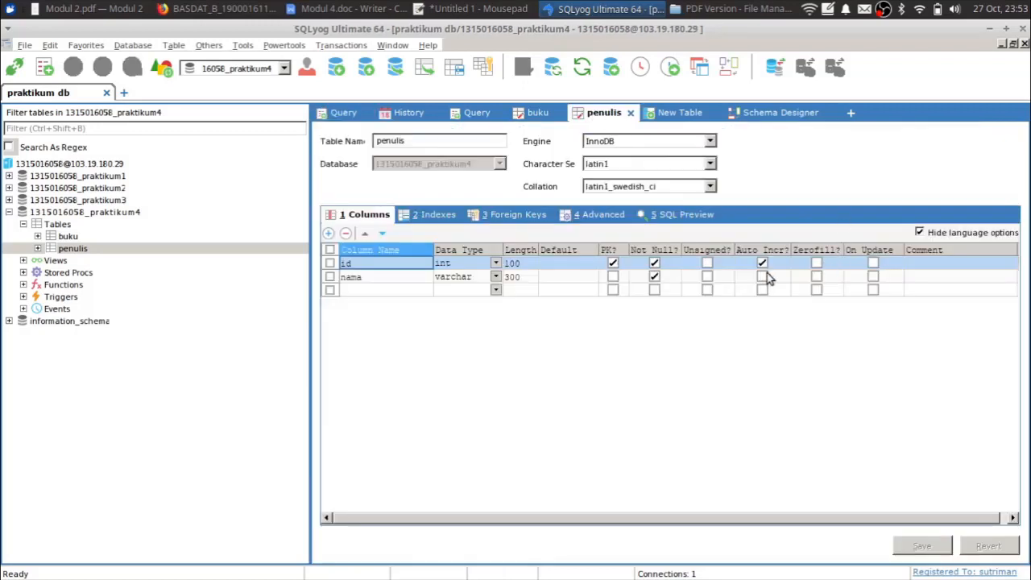
click(342, 112)
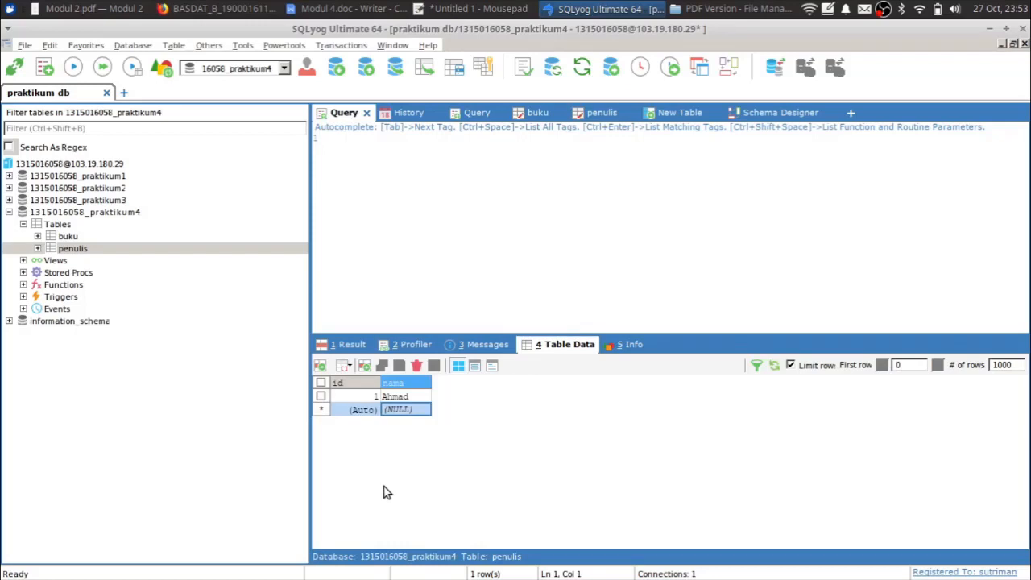
- Add 'Nurul' as the next author after checking the id column type, then save the rows
click(413, 410)
text(Nurul)
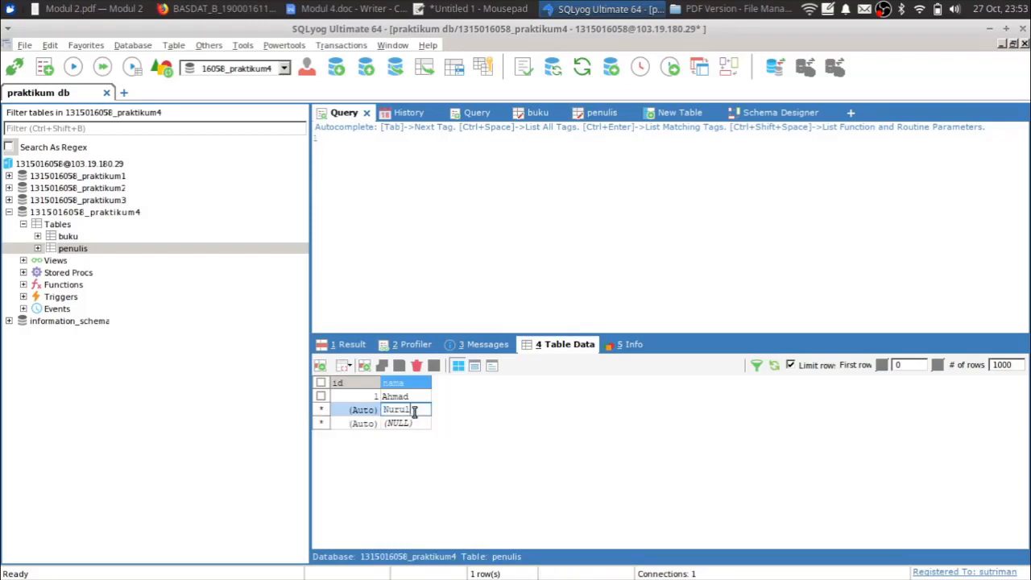
key(Return)
key(Return)
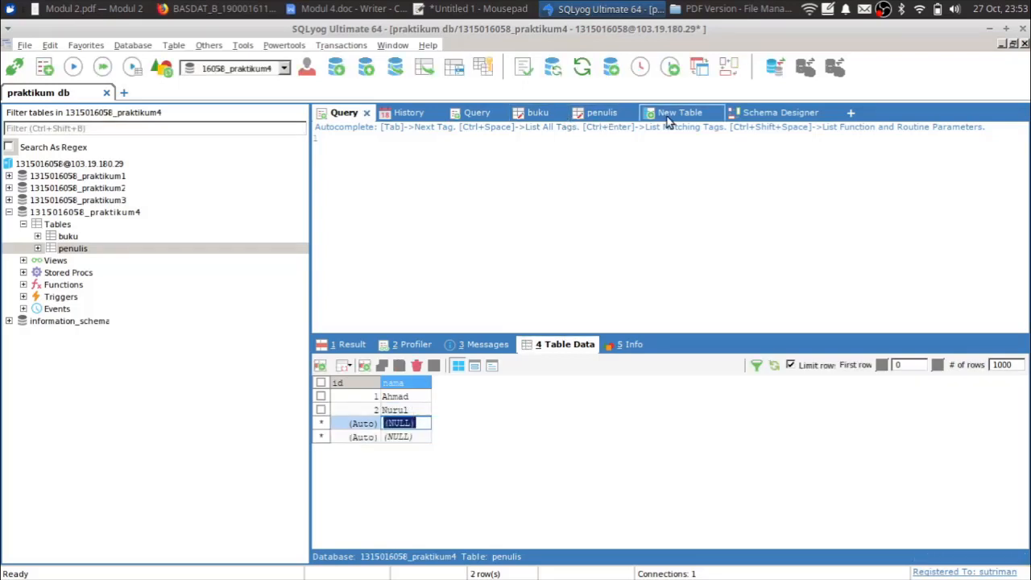
click(605, 114)
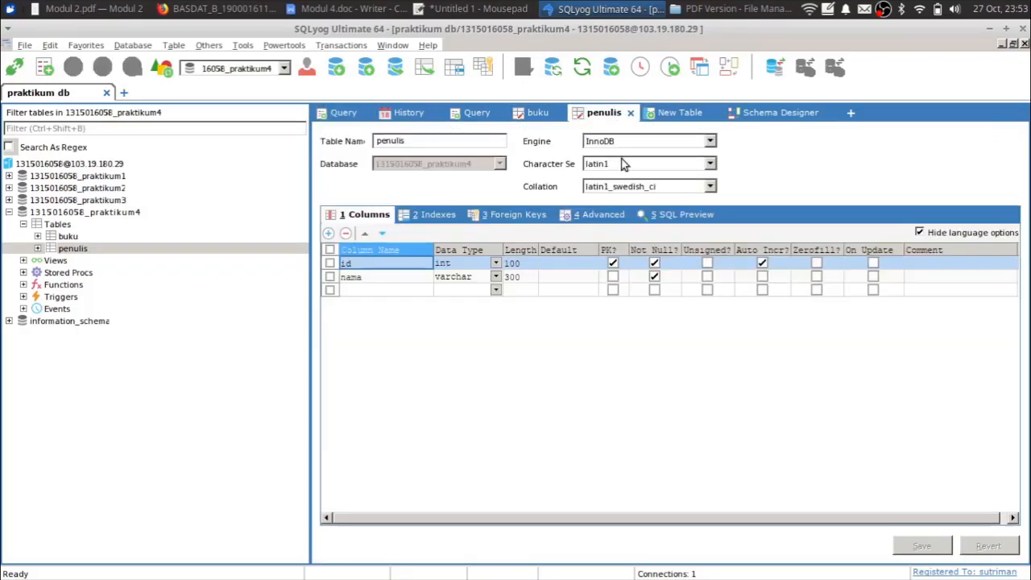
click(480, 267)
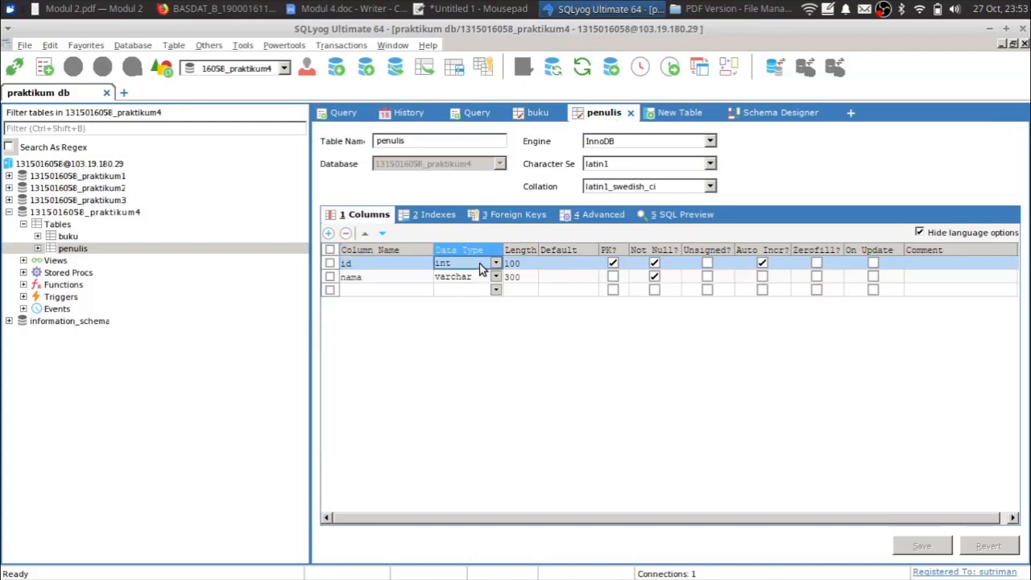
click(342, 113)
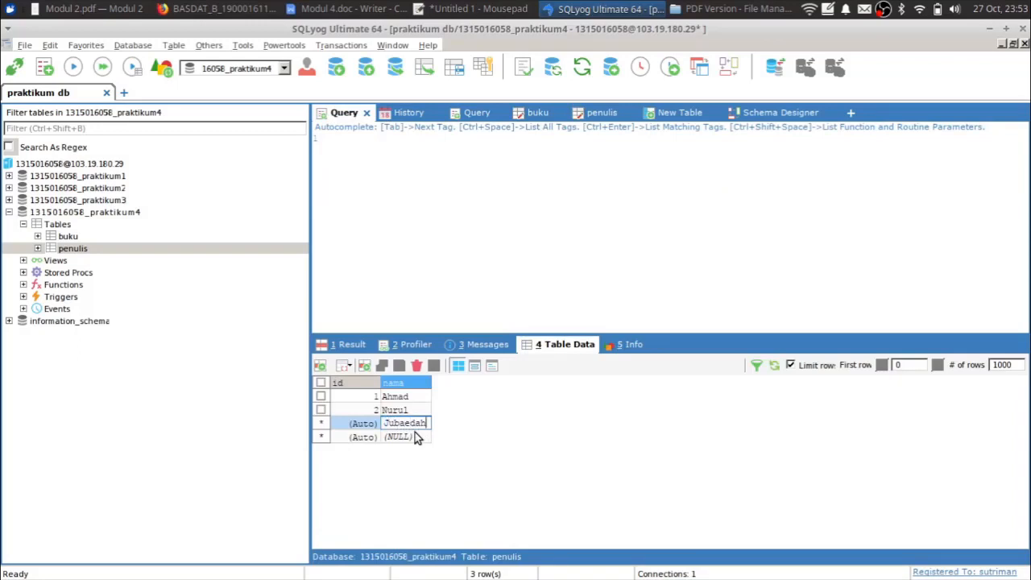
click(774, 365)
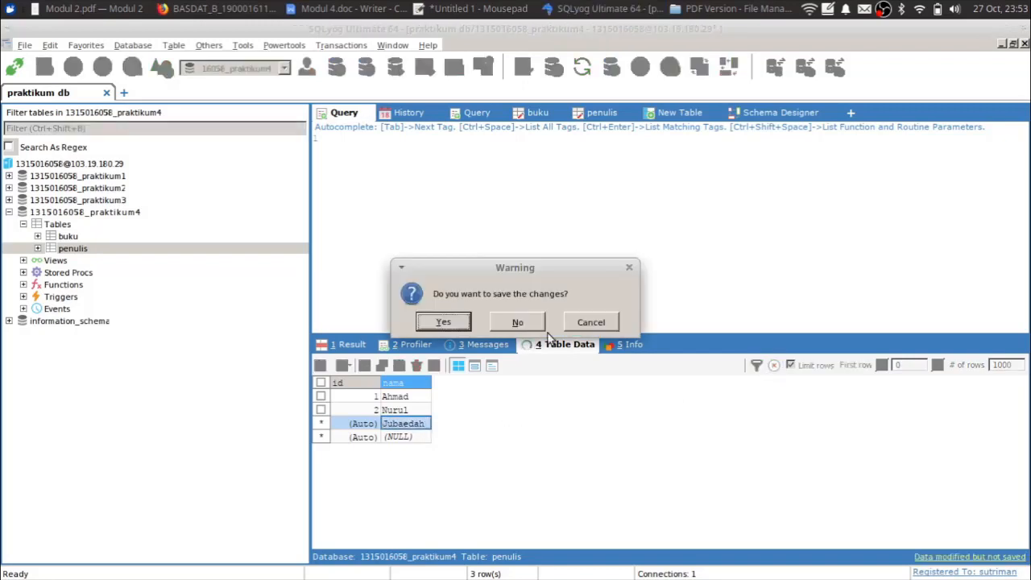
click(439, 321)
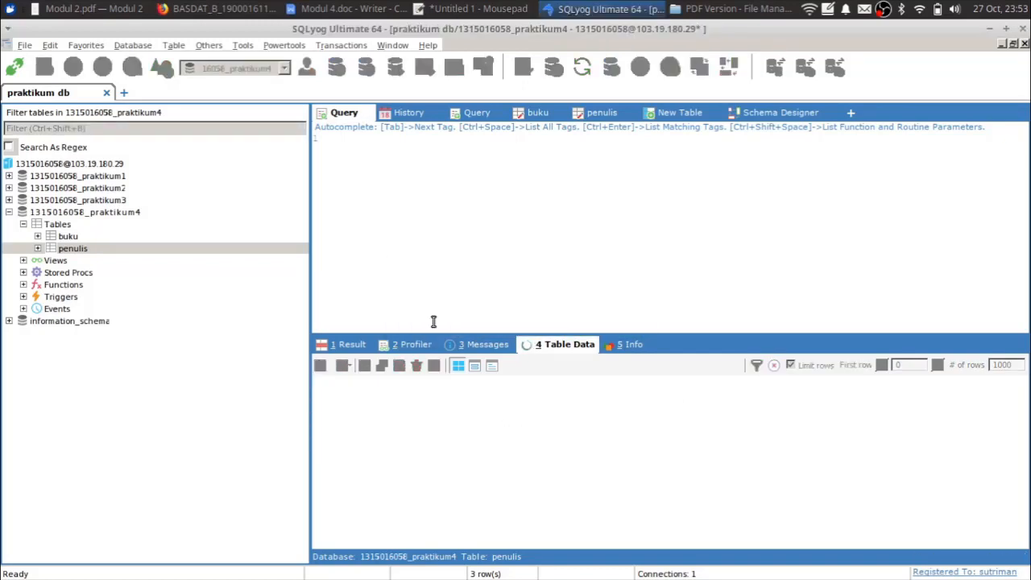
- Enter a buku row 'Pengenalan Basis Data' with harga 10000 and id_penulis 4
click(68, 236)
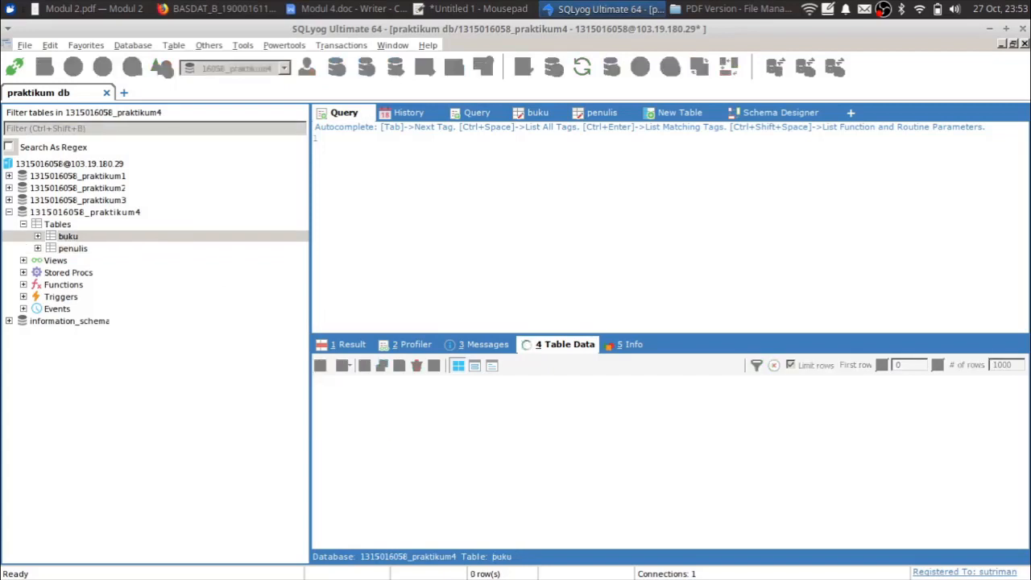
click(409, 396)
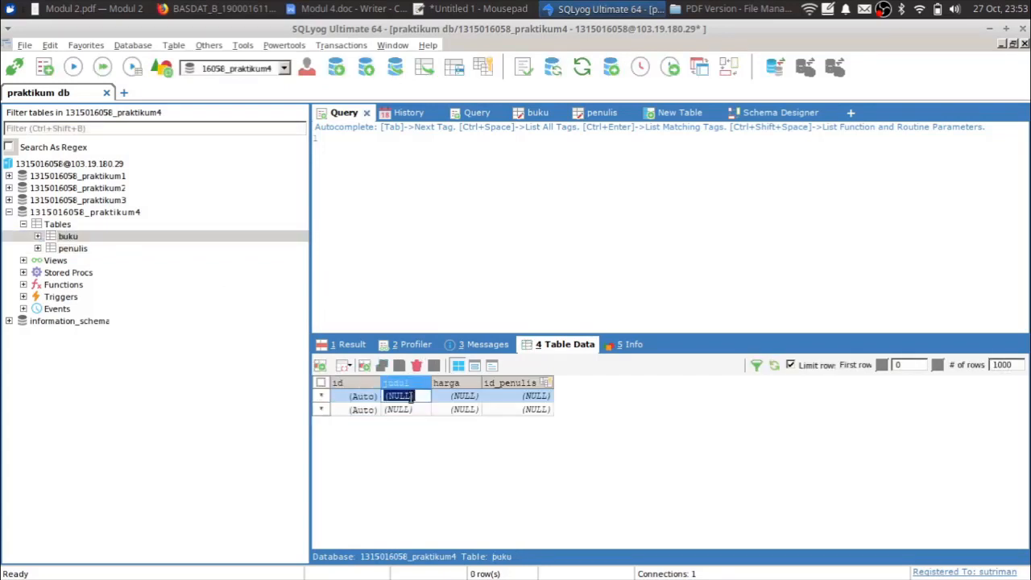
text(Pengenalan Basis Data)
key(Tab)
text(1)
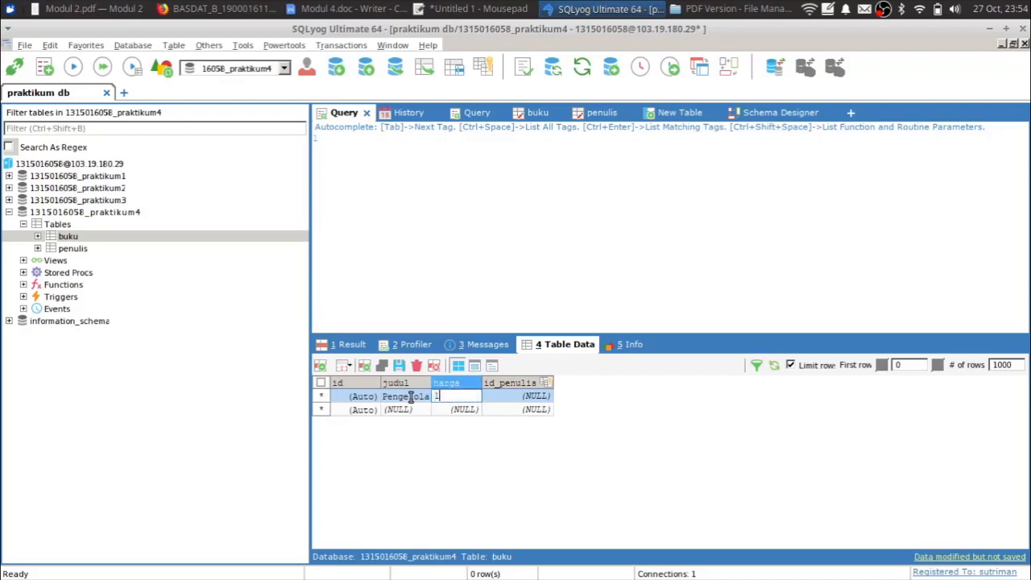
text(0000)
key(Tab)
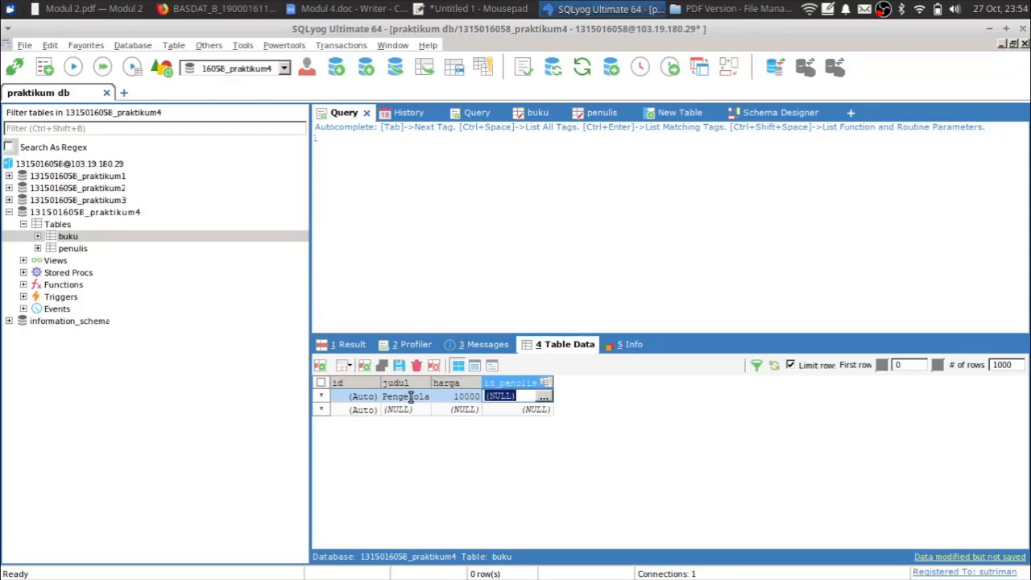
click(544, 396)
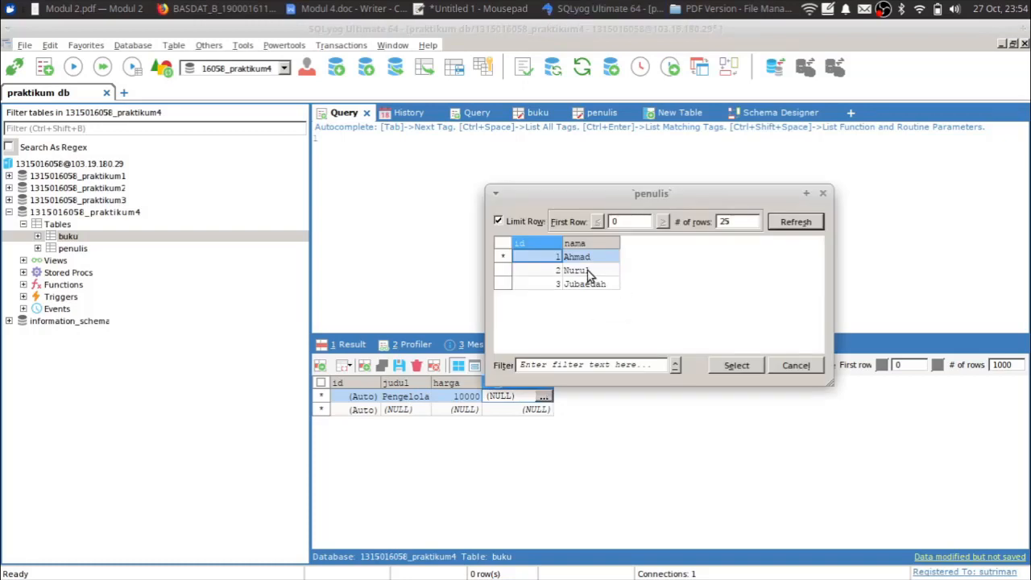
click(795, 365)
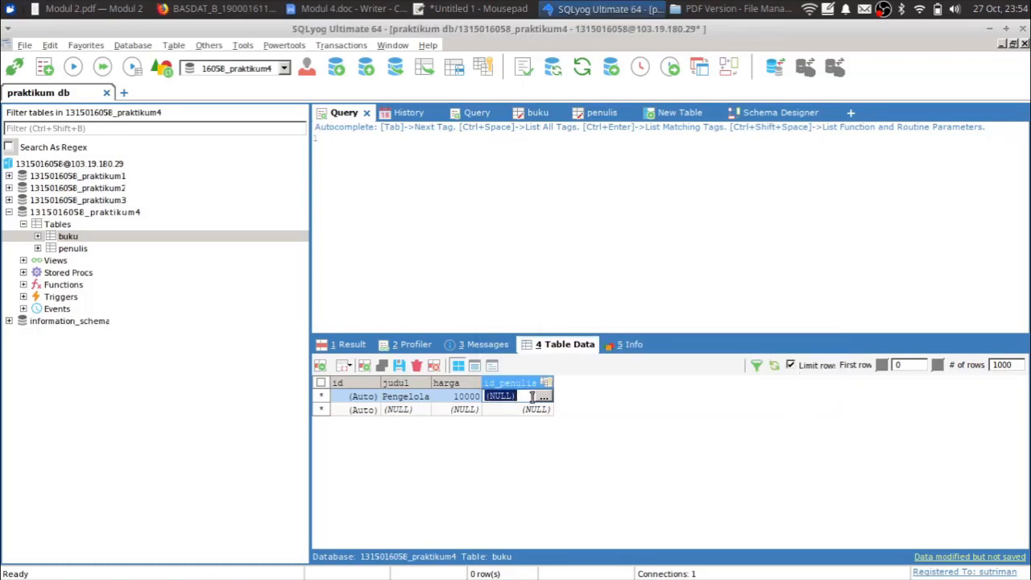
click(544, 397)
click(795, 365)
text(4)
click(742, 402)
- Try saving the book row and dismiss the foreign-key error 1452 twice
click(772, 367)
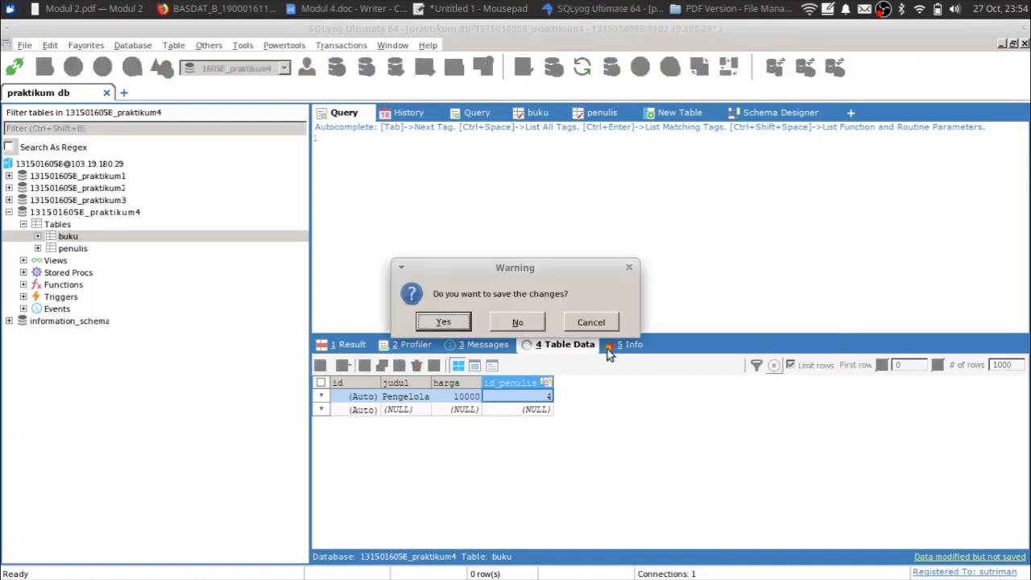
click(435, 320)
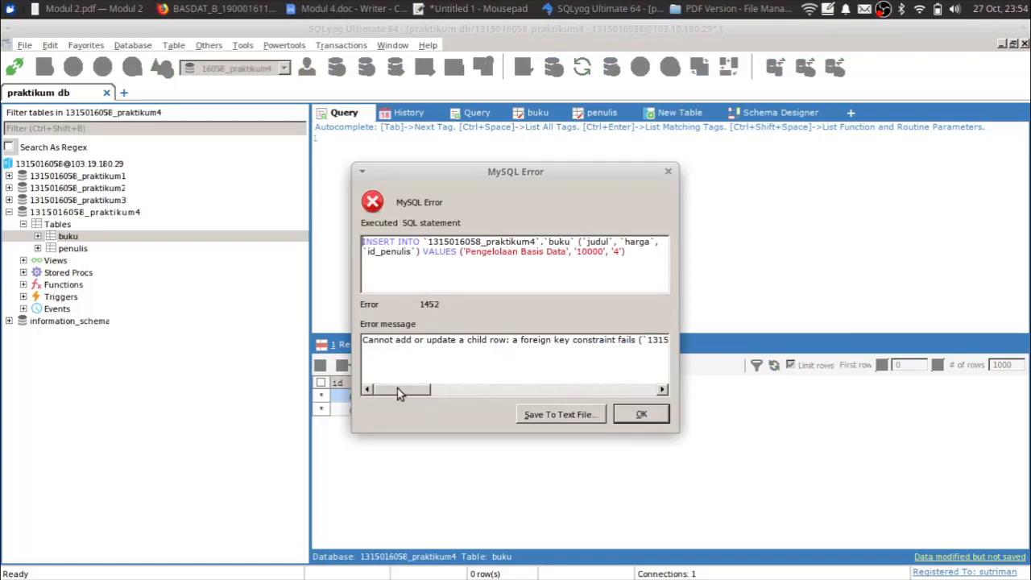
drag(404, 391, 462, 391)
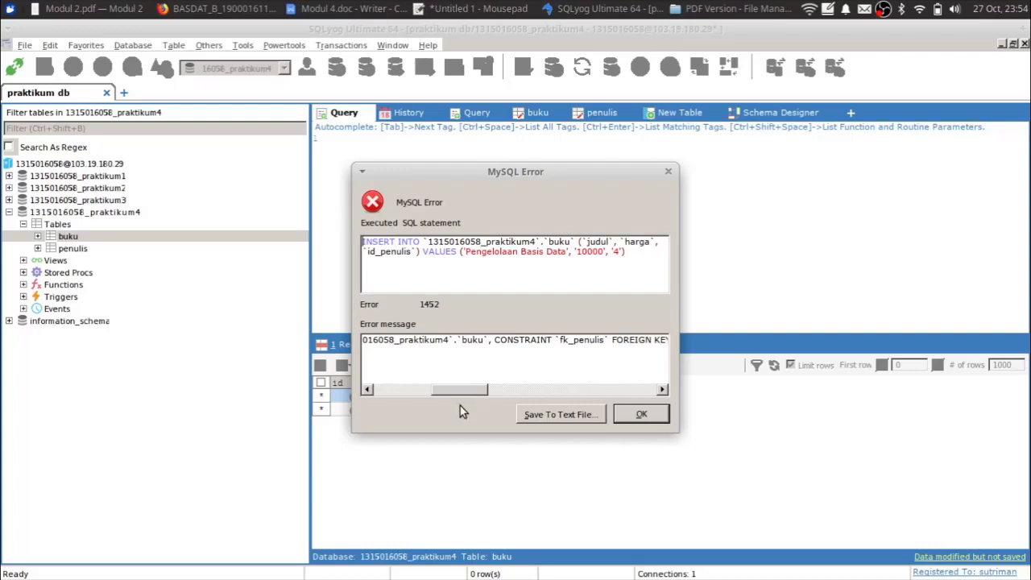
drag(459, 390, 403, 389)
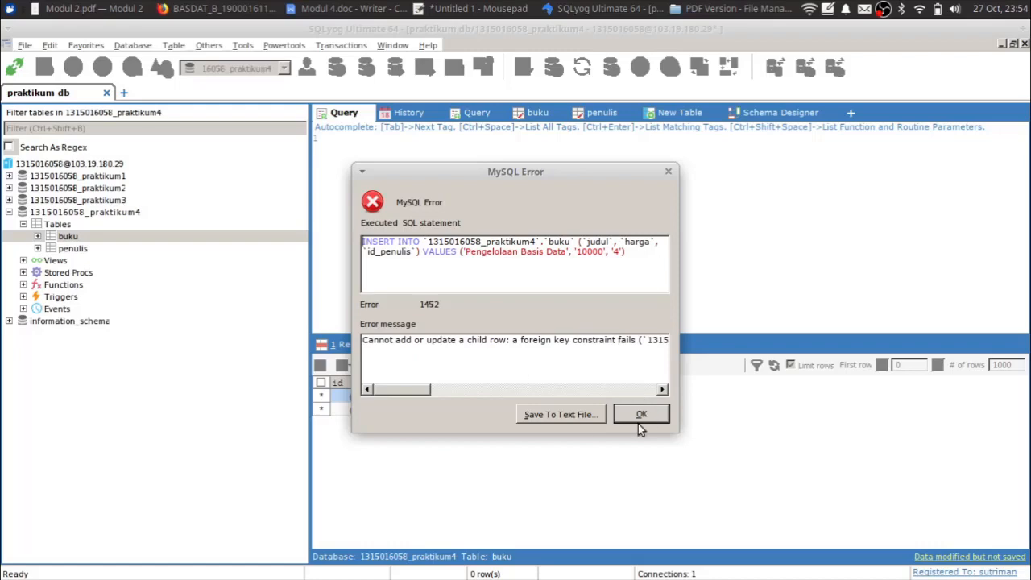
click(639, 416)
click(536, 408)
click(641, 415)
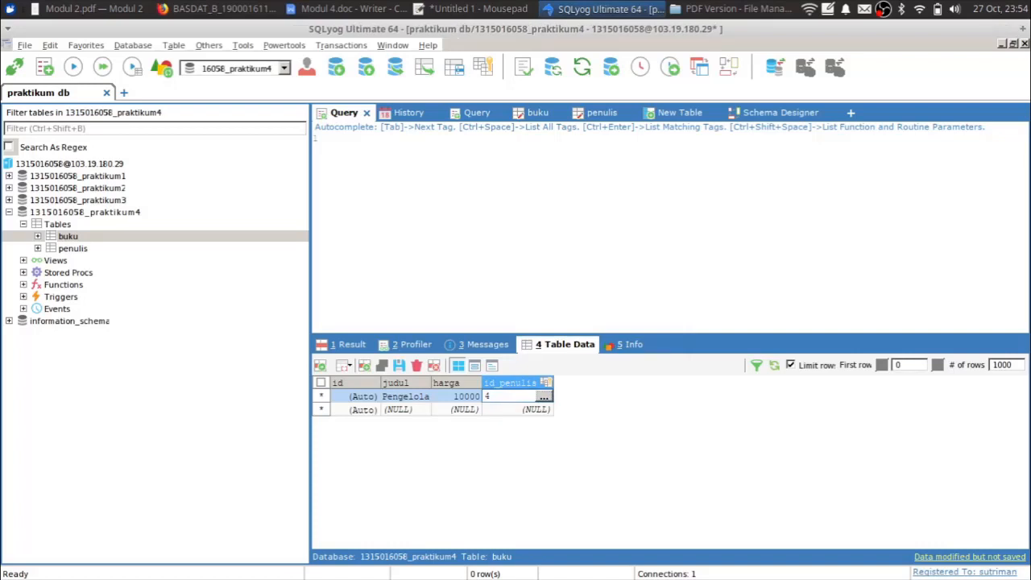
- Assign the second author from the lookup to the pending book and save it
click(544, 396)
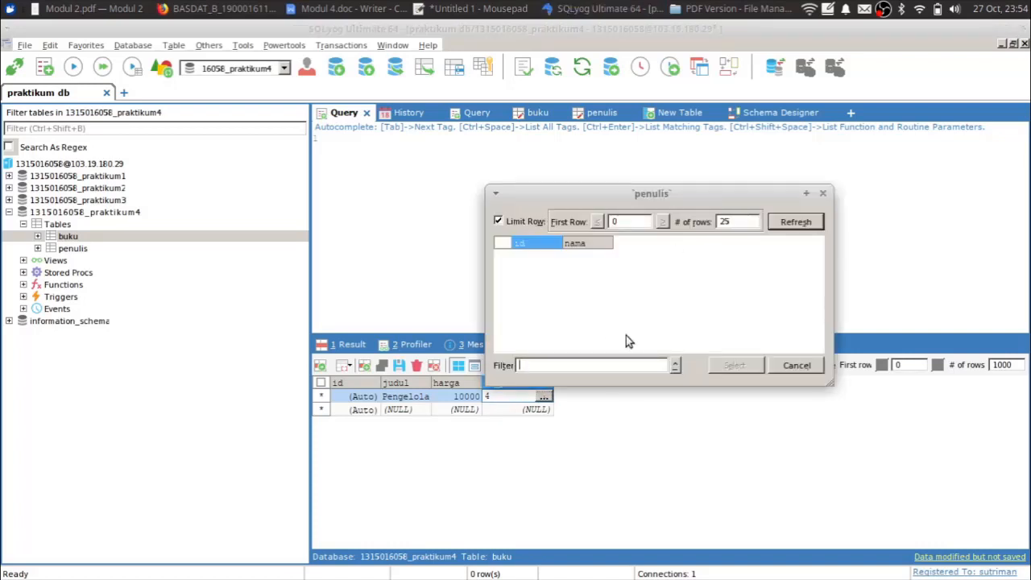
click(795, 221)
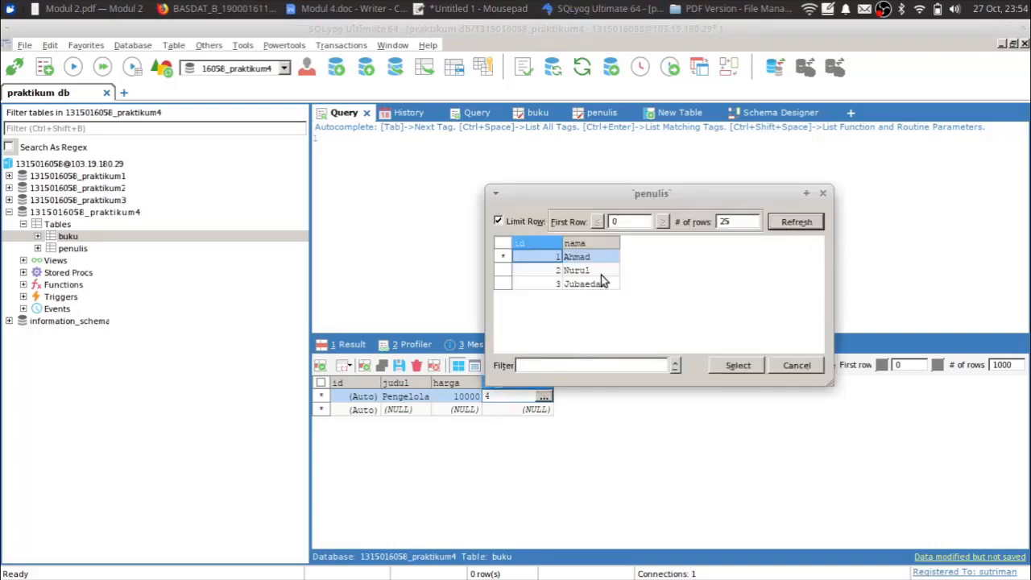
click(577, 270)
click(738, 365)
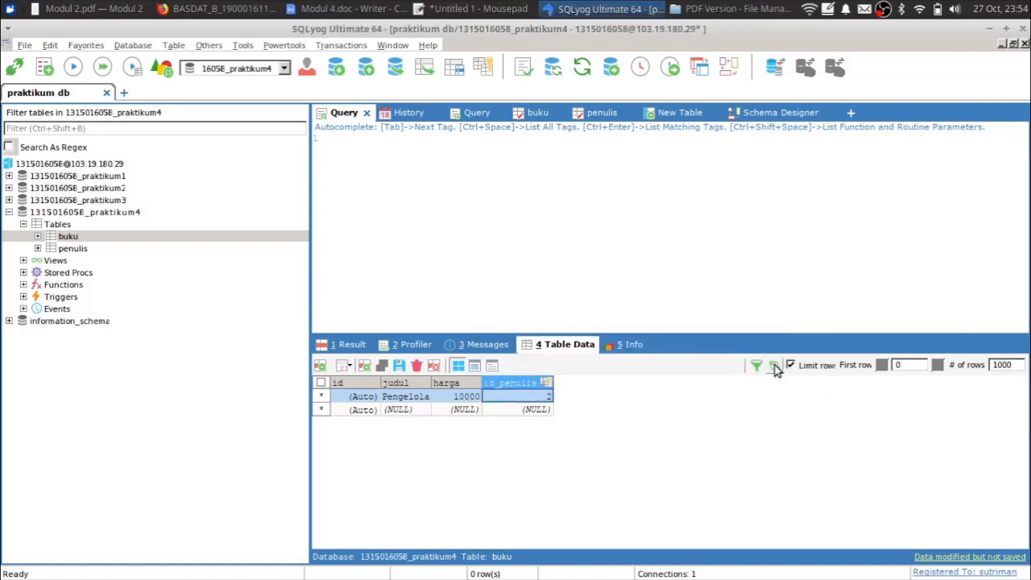
click(775, 365)
click(440, 320)
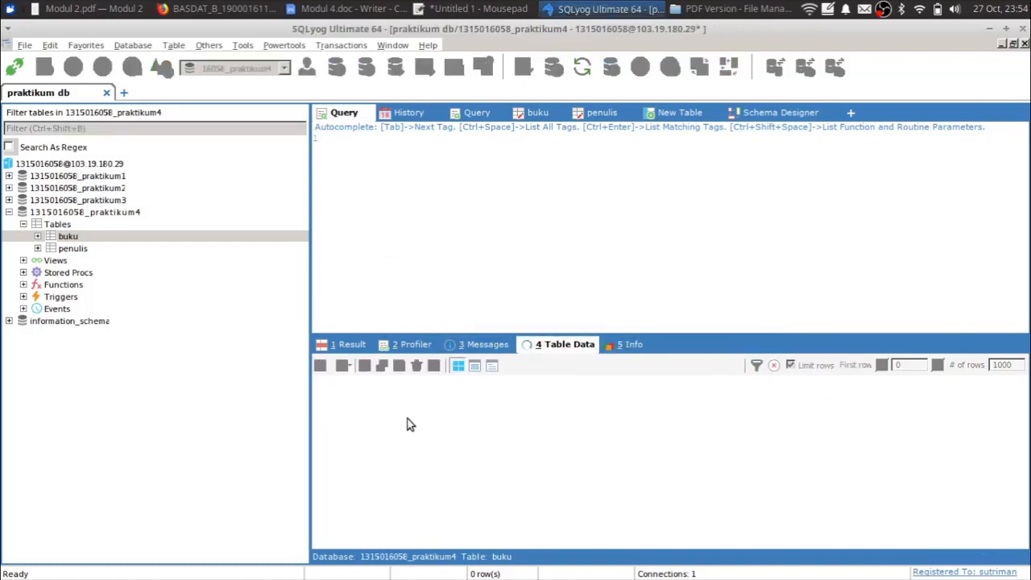
- Add the book 'Algoritma Komputer' priced 20000 with author id 1
double_click(401, 410)
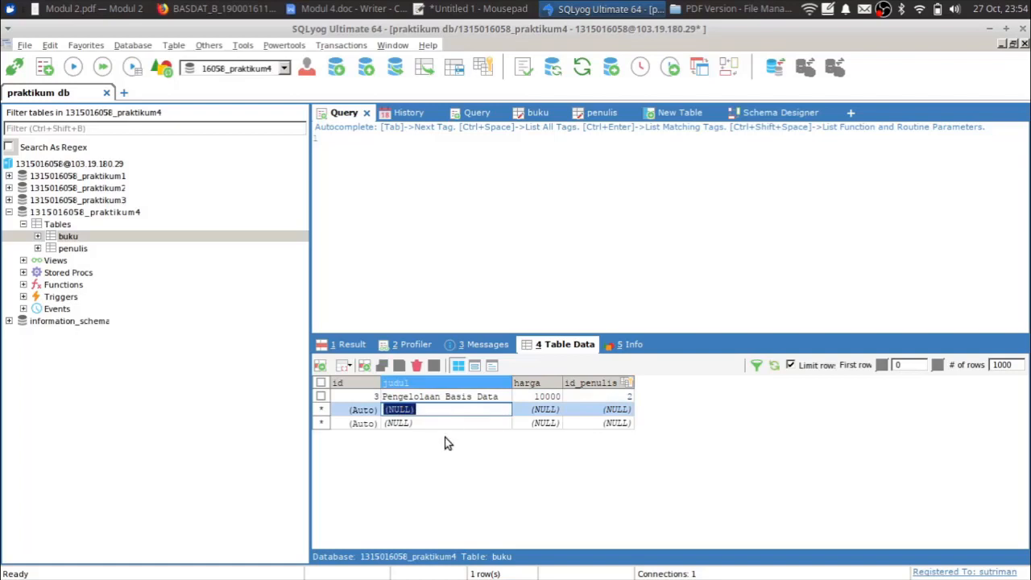
text(Algoritma Komputer)
key(Tab)
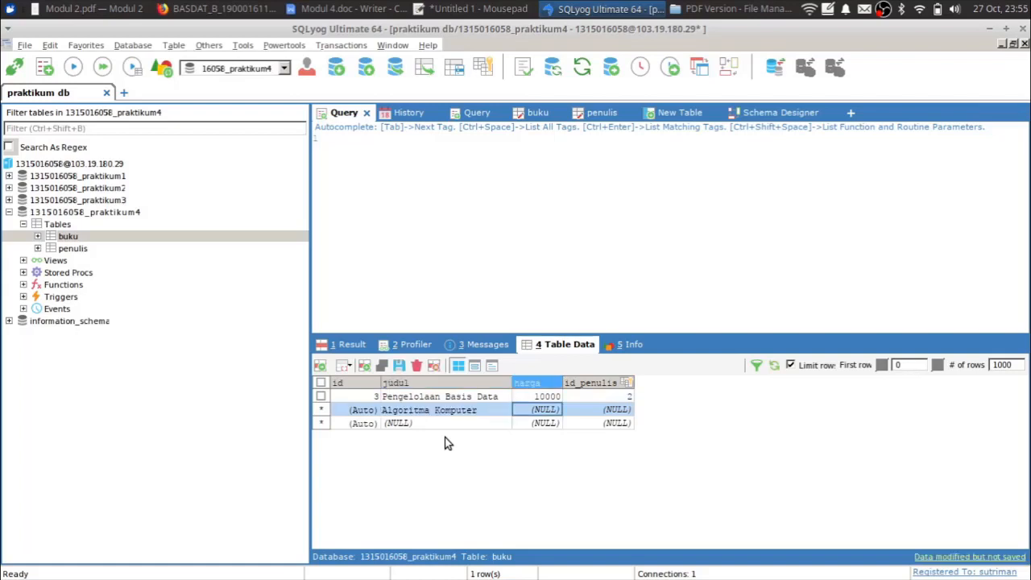
text(20000)
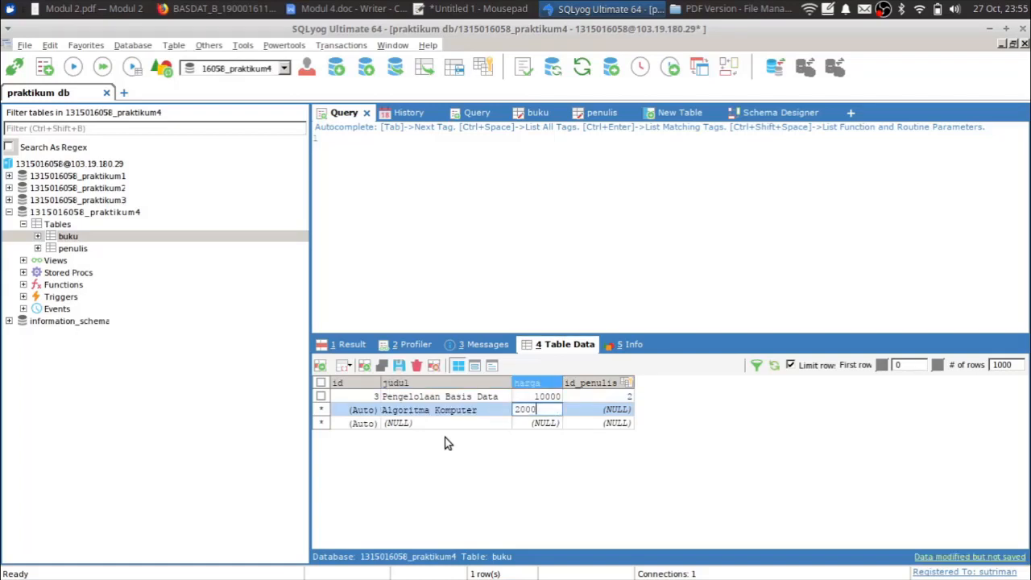
key(Tab)
text(1)
key(Return)
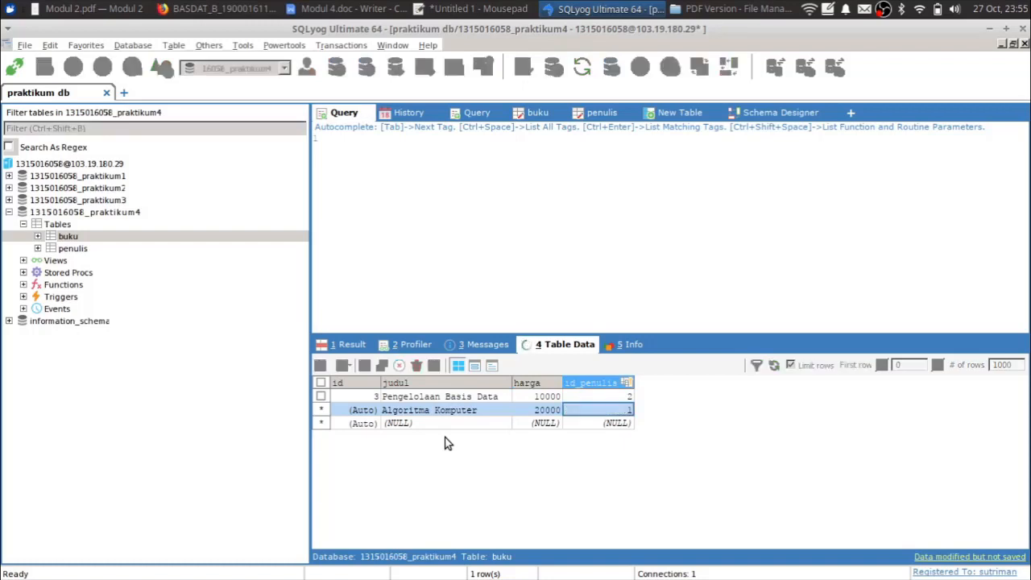
- Add the book 'Software Engineering' priced 40000 with author id 2
key(Tab)
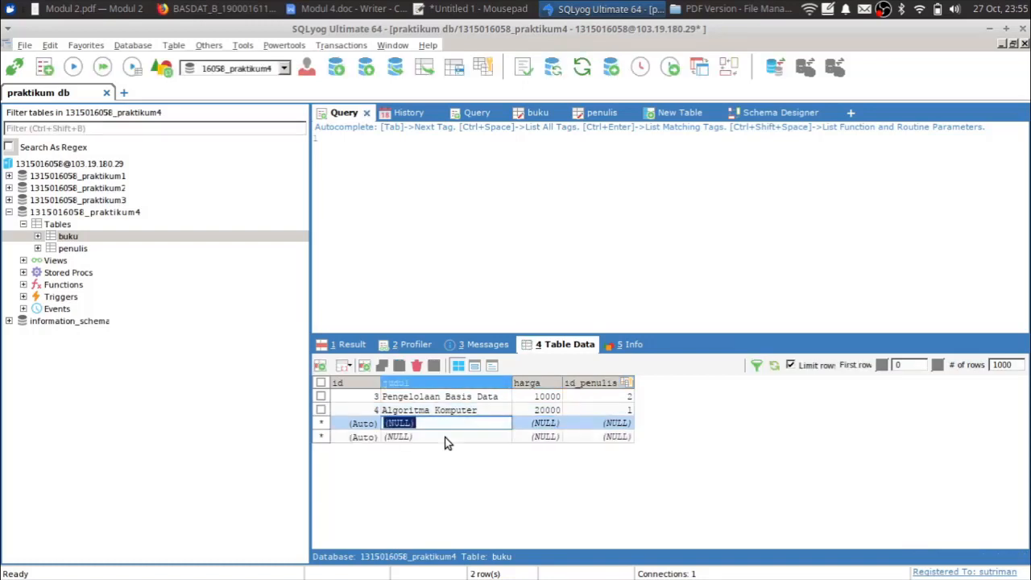
text(Software Engineering)
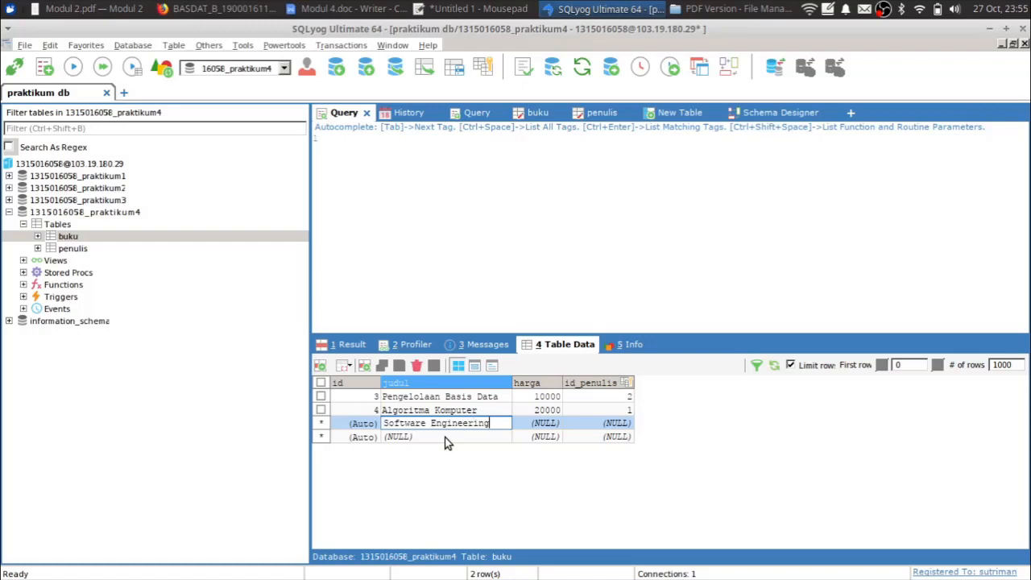
key(Tab)
text(40000)
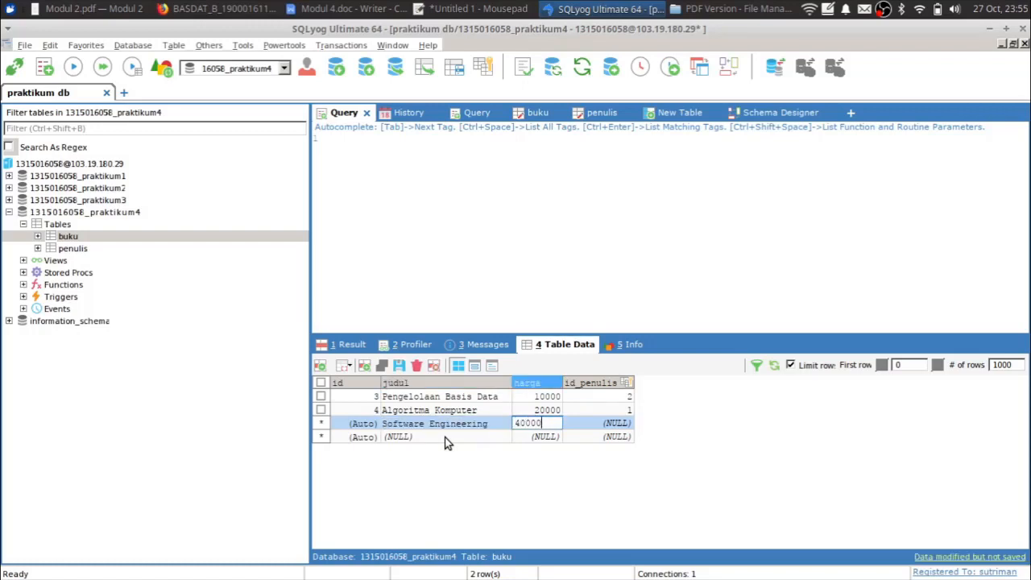
key(Tab)
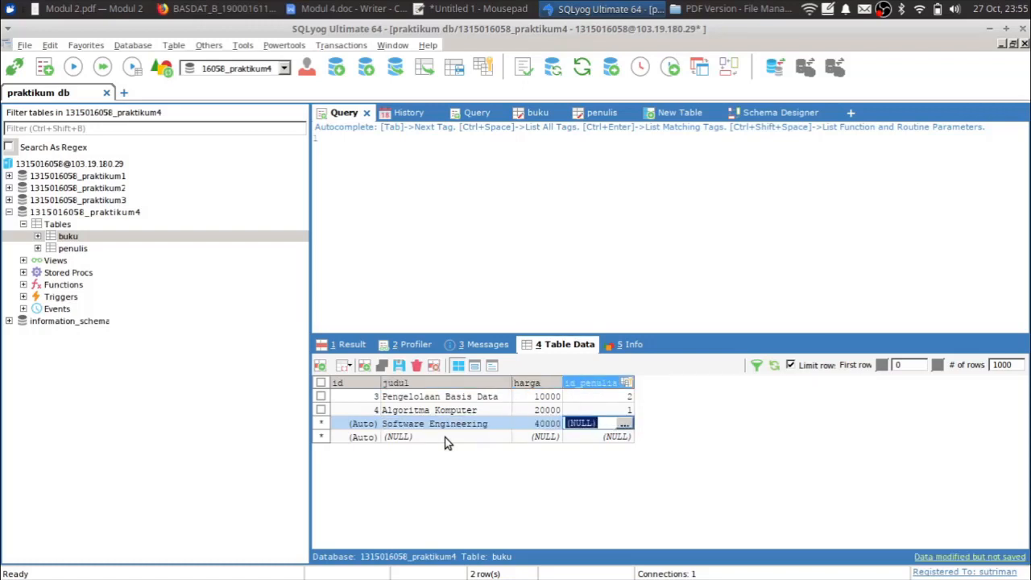
text(2)
key(Up)
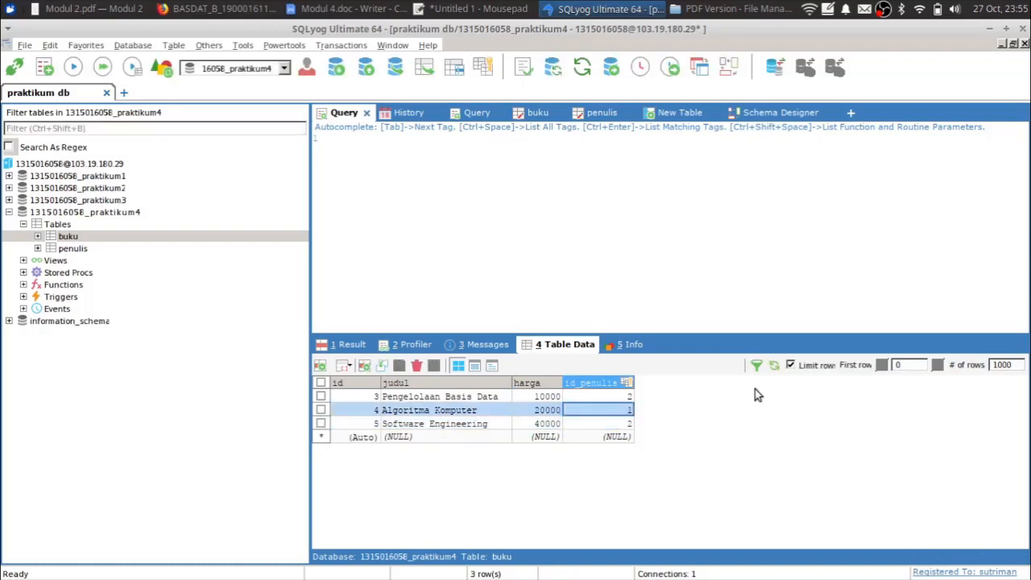
- Check the penulis rows, then return to buku ready to write a query
click(466, 186)
click(72, 250)
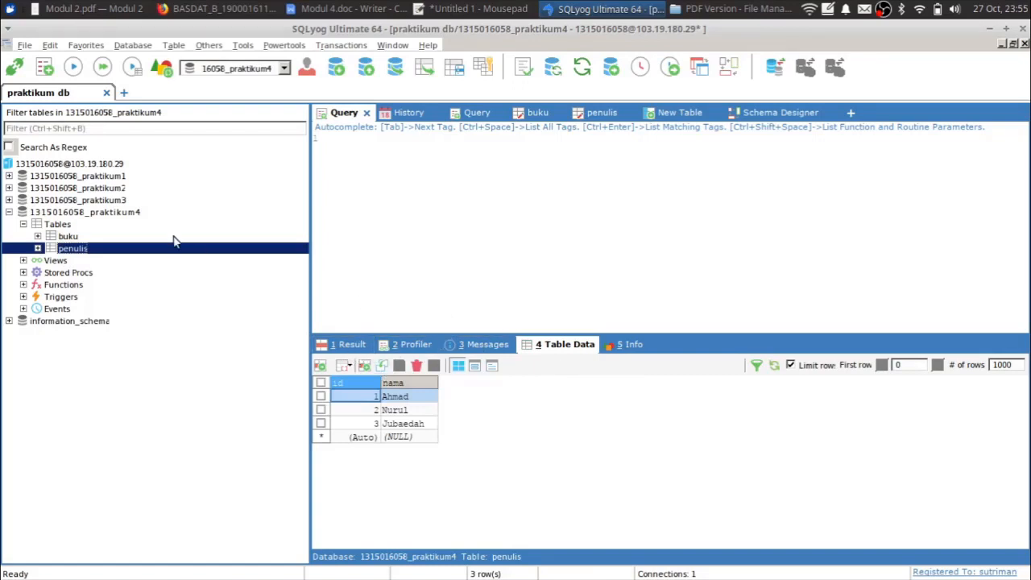
click(71, 237)
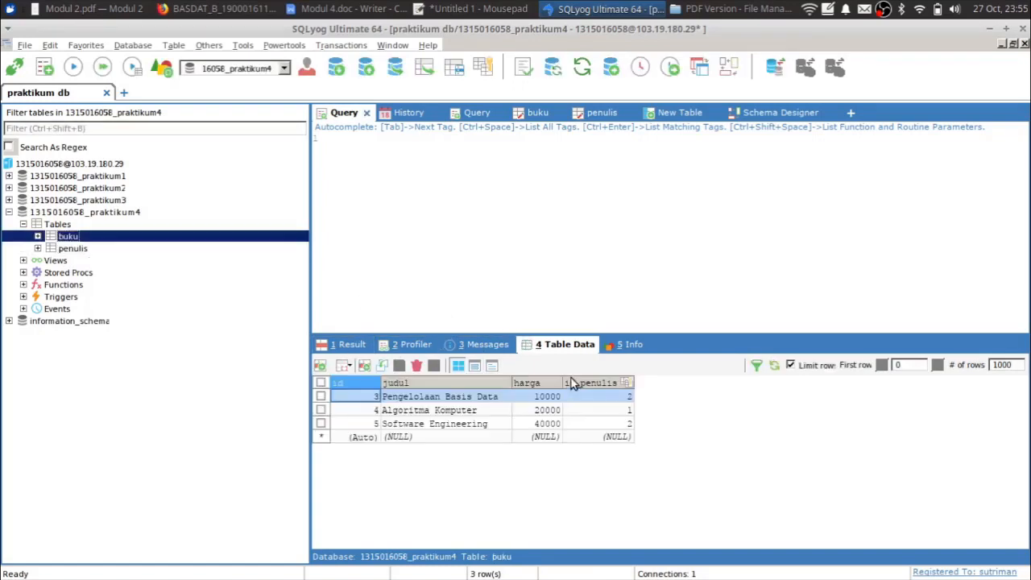
click(588, 211)
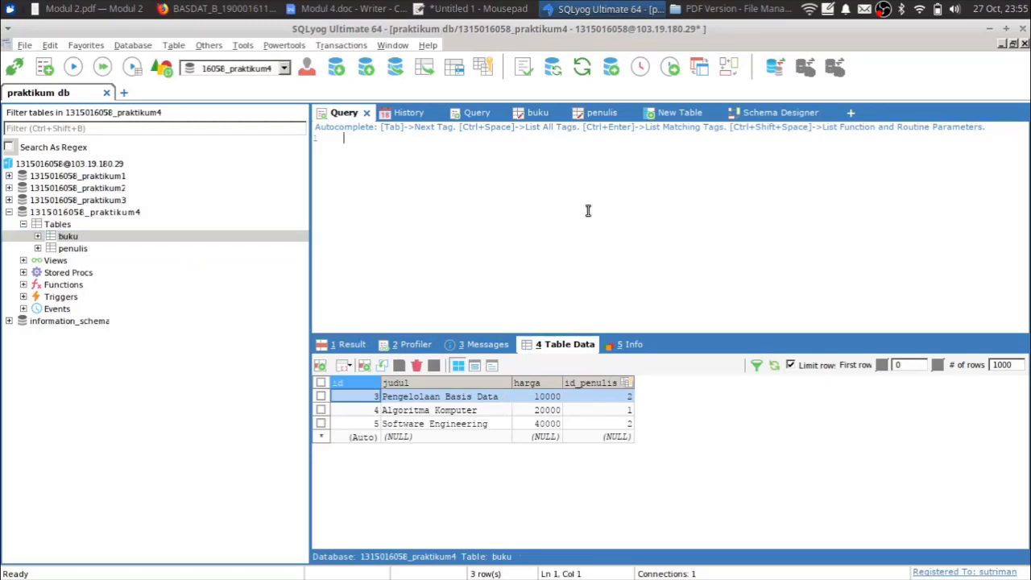
text(select judul, buku)
key(ctrl+shift+Left)
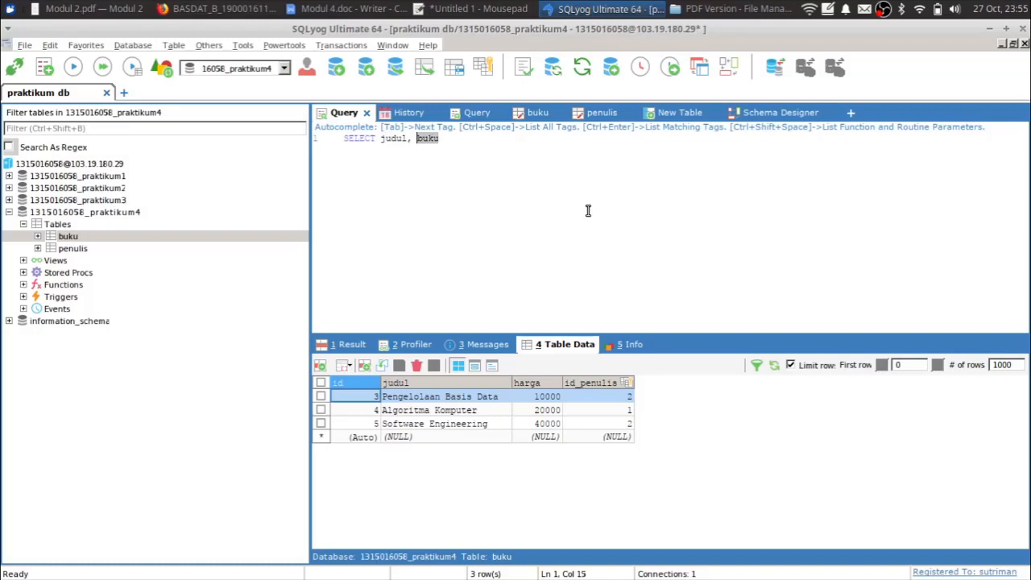
text(harga from buku;)
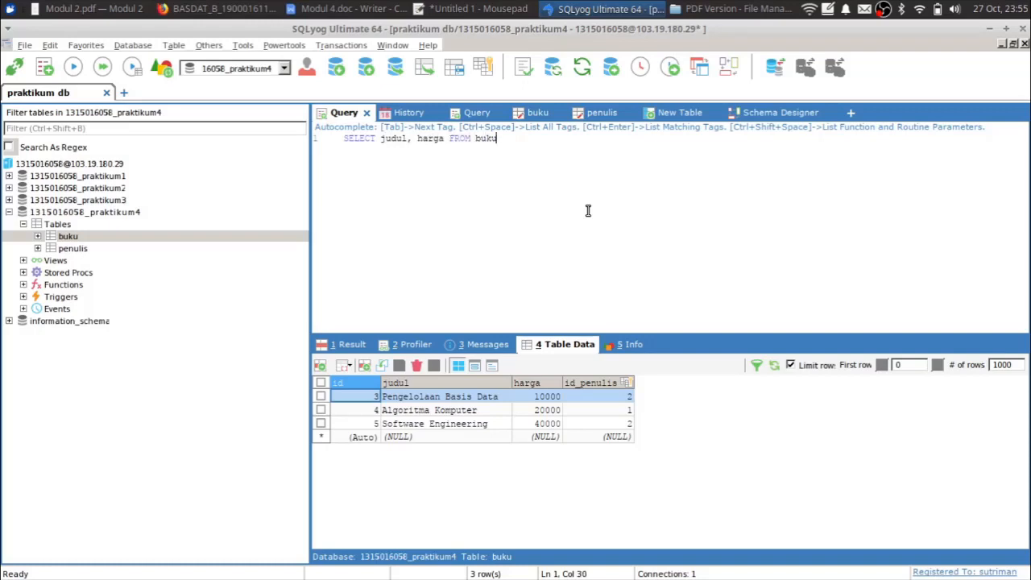
key(Left)
click(16, 68)
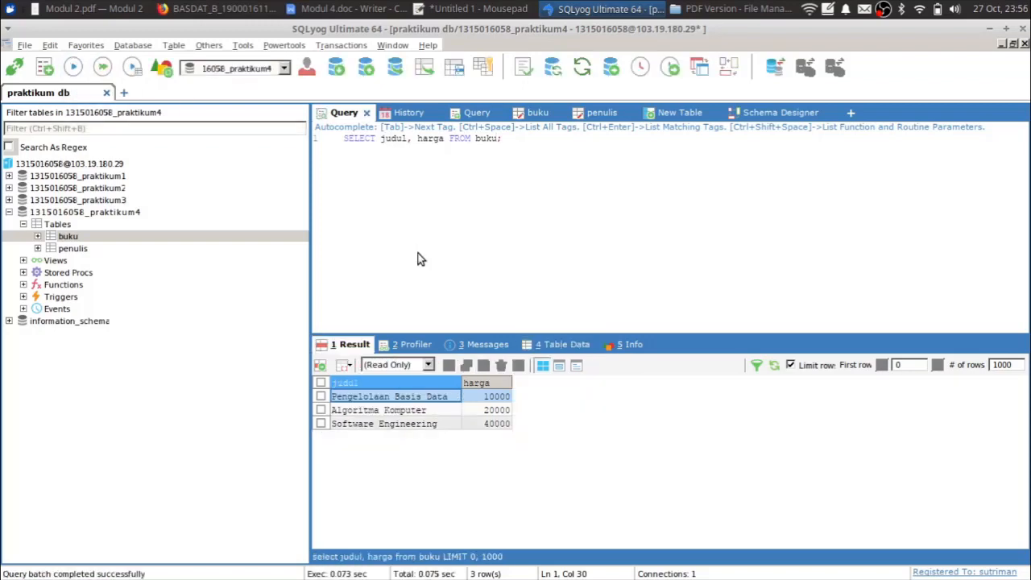
key(Right)
key(Left)
key(Delete)
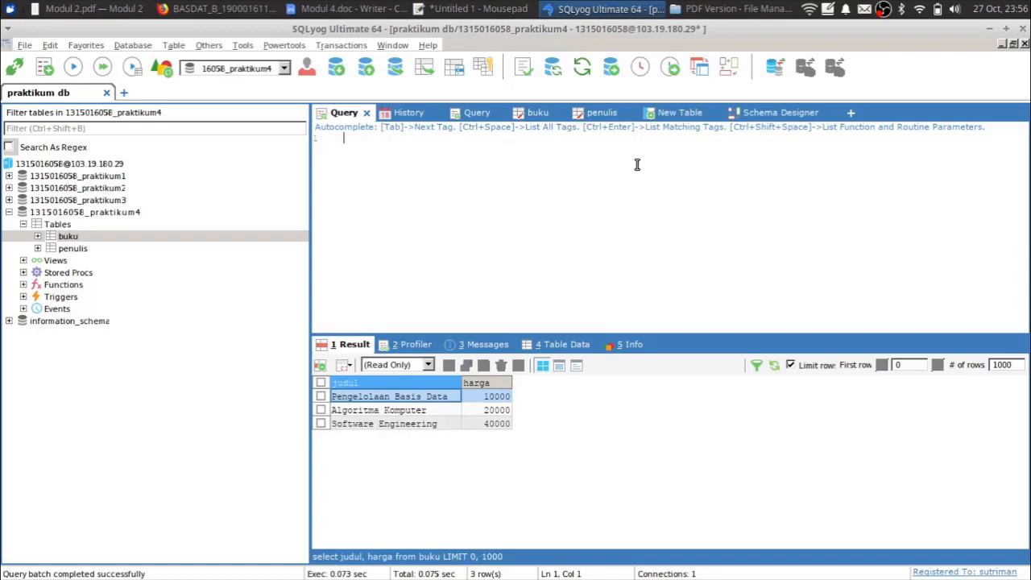
click(559, 345)
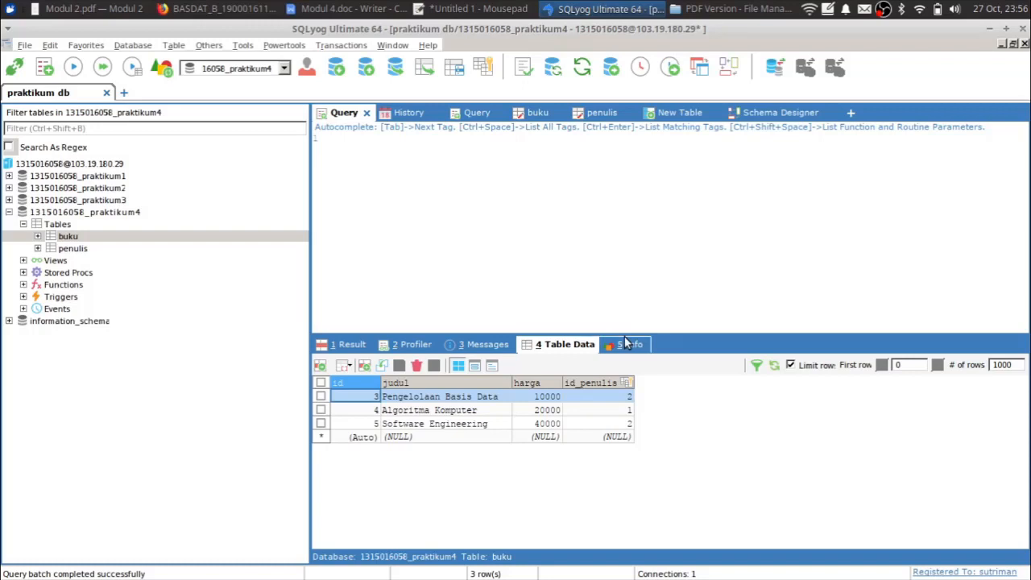
- Draft a SELECT * FROM buku query, trying column lists and aliases before trimming them
click(540, 244)
text(select )
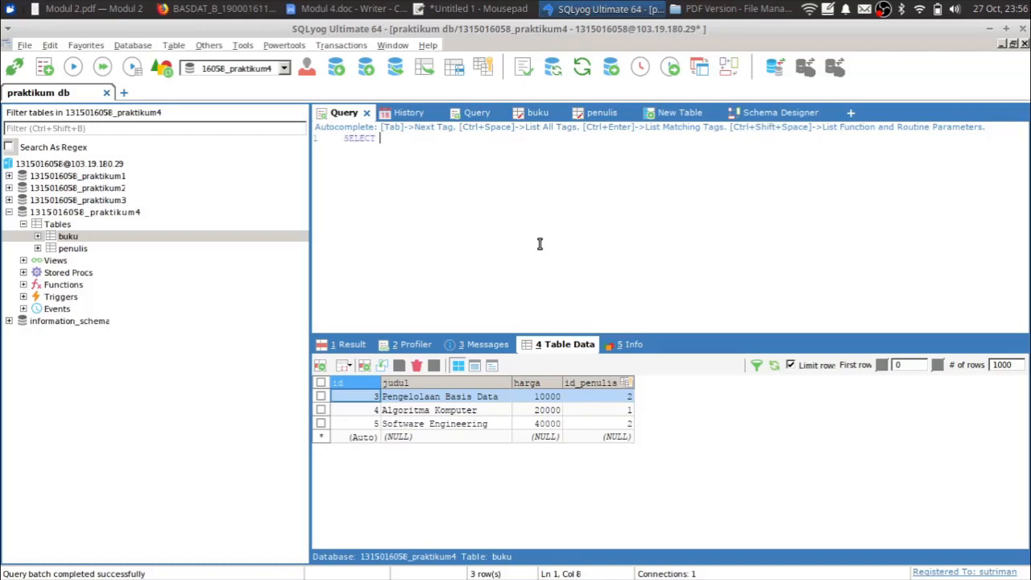
text(*)
key(BackSpace)
key(BackSpace)
text(judul, harga)
key(shift+Left)
key(shift+Left)
key(shift+Left)
key(shift+Left)
key(shift+Left)
key(shift+Left)
key(shift+Left)
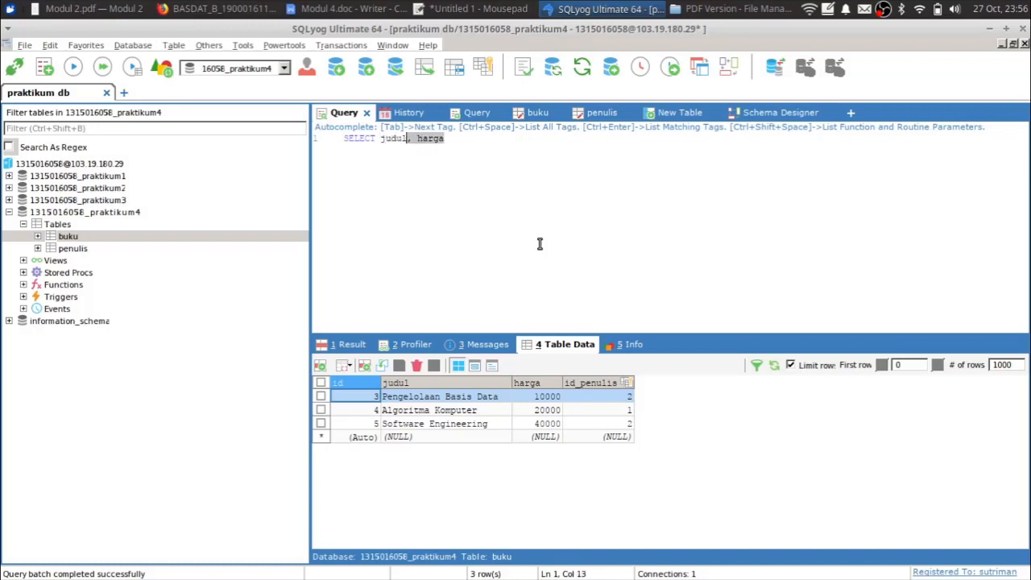
key(shift+Left)
key(shift+Left)
key(shift+Left)
key(shift+Left)
key(shift+Left)
text(b)
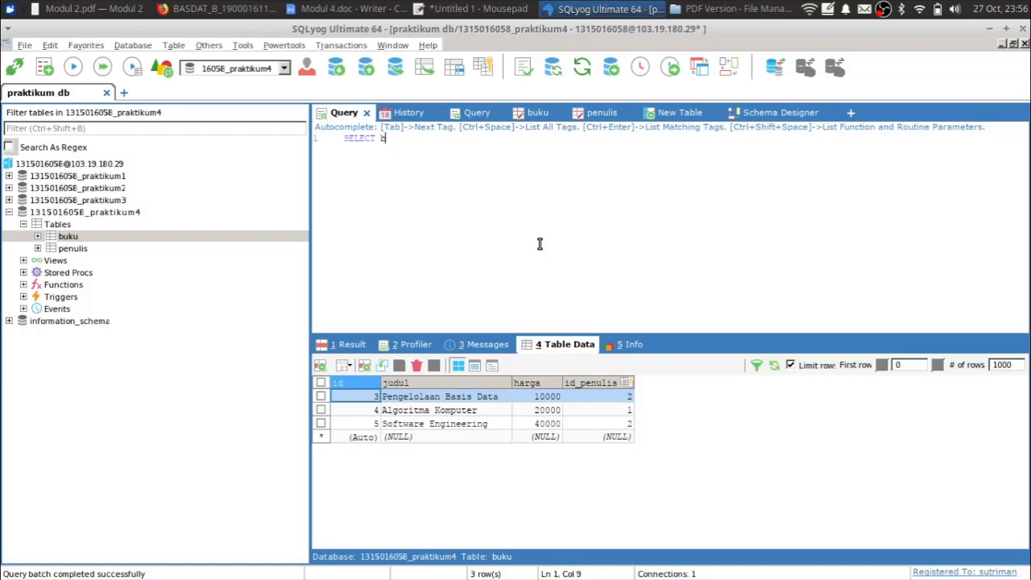
text(.)
key(BackSpace)
key(BackSpace)
text(from)
key(ctrl+shift+Left)
text(* from )
text(buku AS b)
text(,)
text( JOIN )
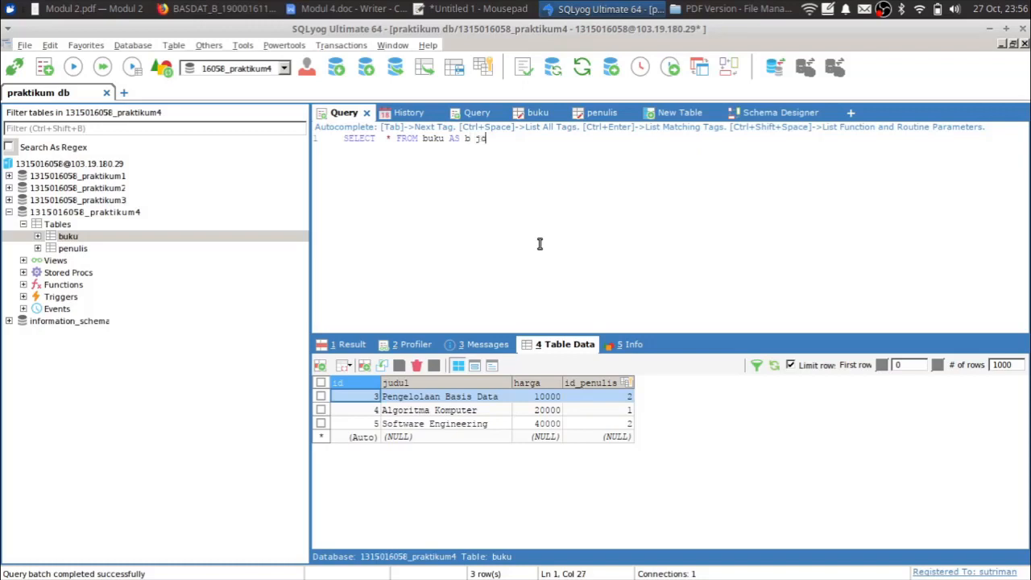
text(penulis AS p)
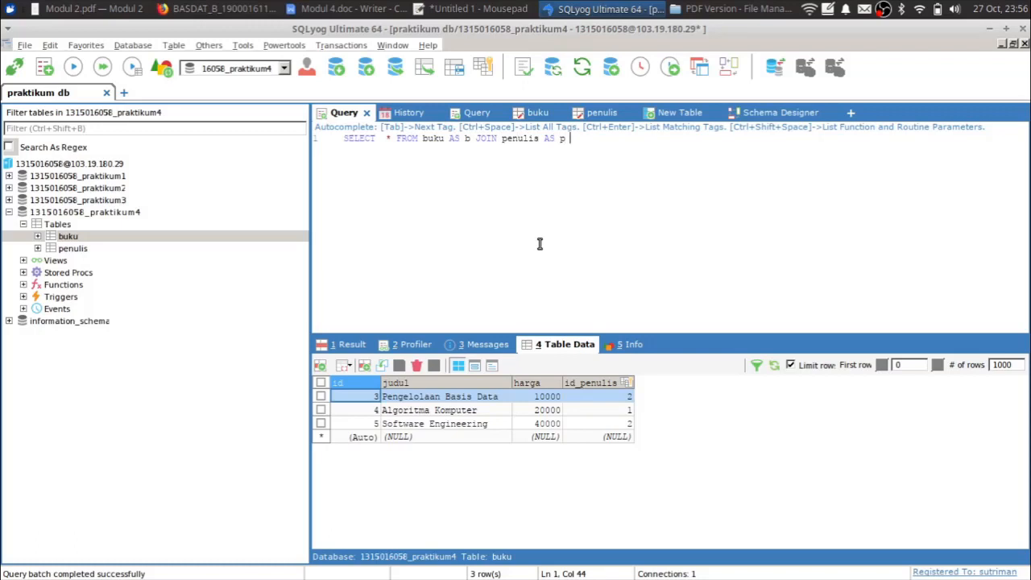
key(ctrl+shift+Left)
key(ctrl+shift+Left)
key(ctrl+shift+Left)
key(ctrl+shift+Left)
key(ctrl+shift+Left)
key(ctrl+shift+Left)
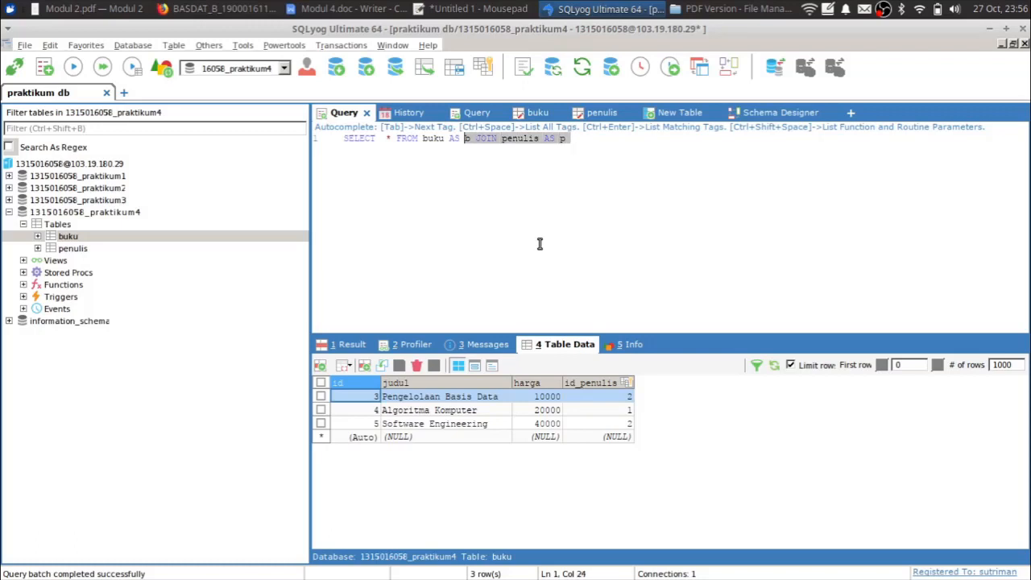
key(BackSpace)
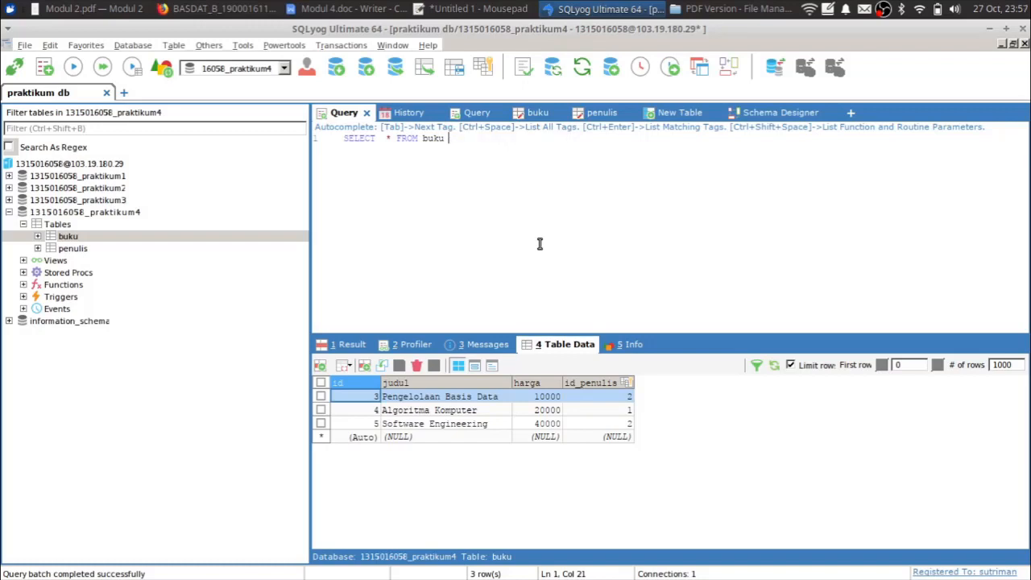
- Complete the JOIN penulis ON penulis.id = buku.id_penulis and execute it
text(JOIN penulis ON pe)
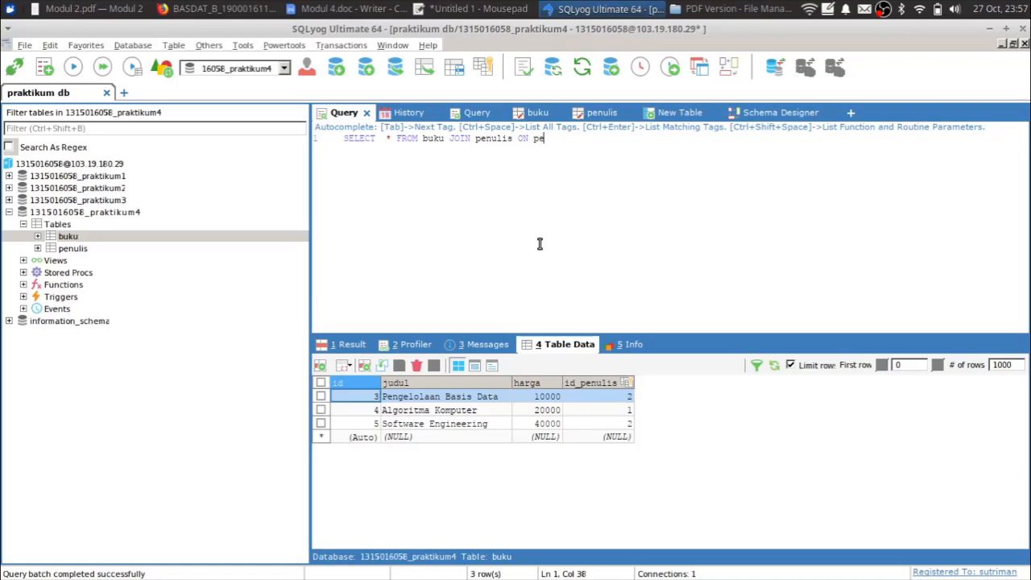
text(nulis.)
key(Return)
text(=buku.)
key(Down)
key(Down)
key(Down)
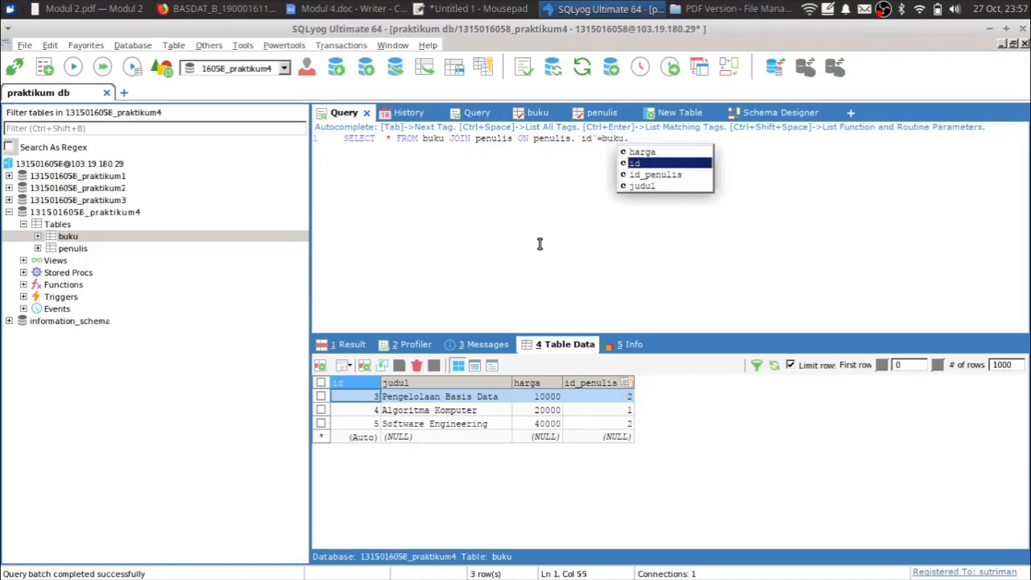
key(Up)
key(Return)
text(;)
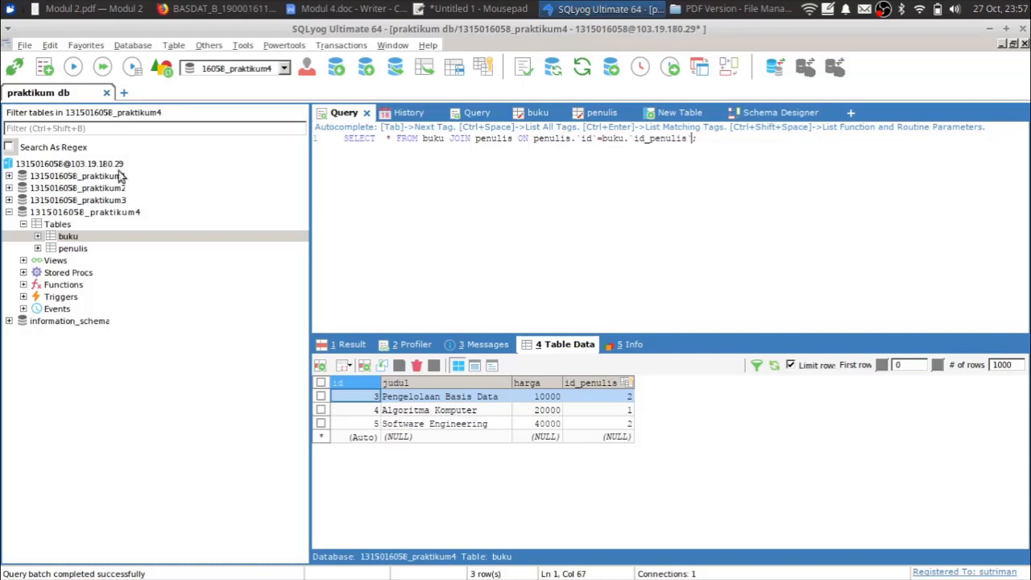
click(72, 68)
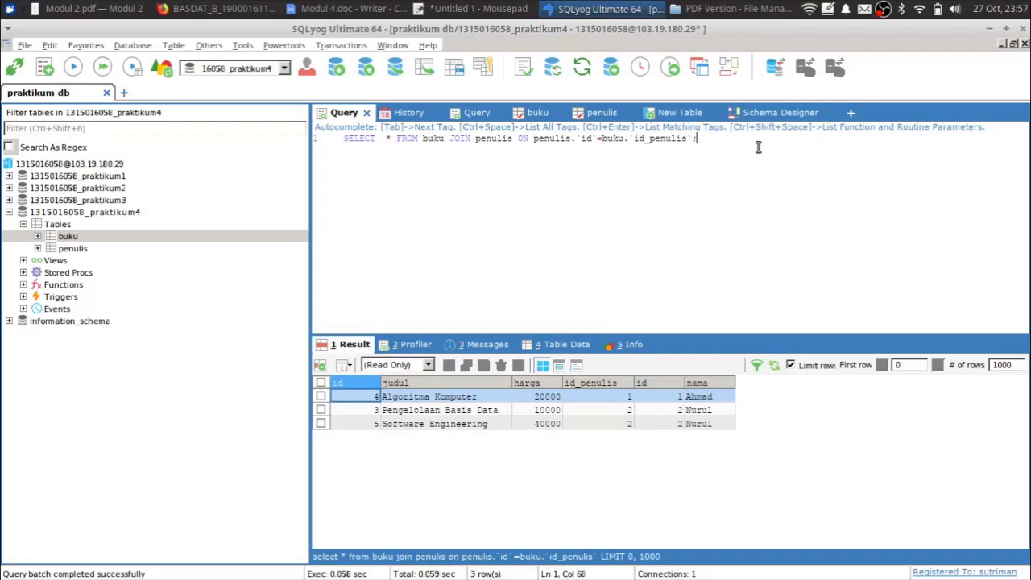
key(Return)
key(Return)
- On line 3, run SELECT * FROM buku AS b JOIN penulis AS p ON p.id=b.id_penulis
double_click(564, 138)
click(533, 174)
text(SELECT * FROM buku AS b JOIN p)
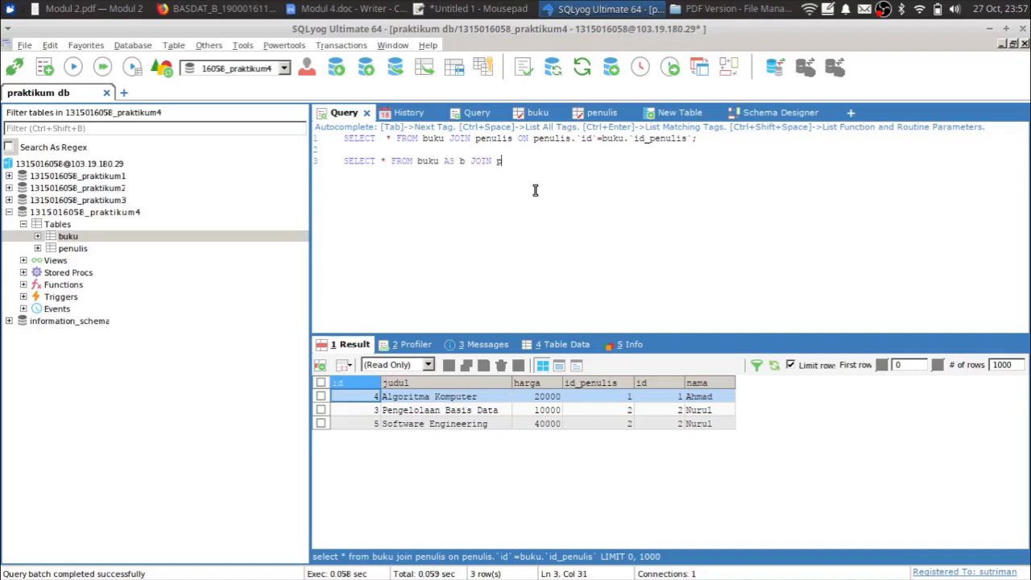
text(enulis AS p ON p.`id`)
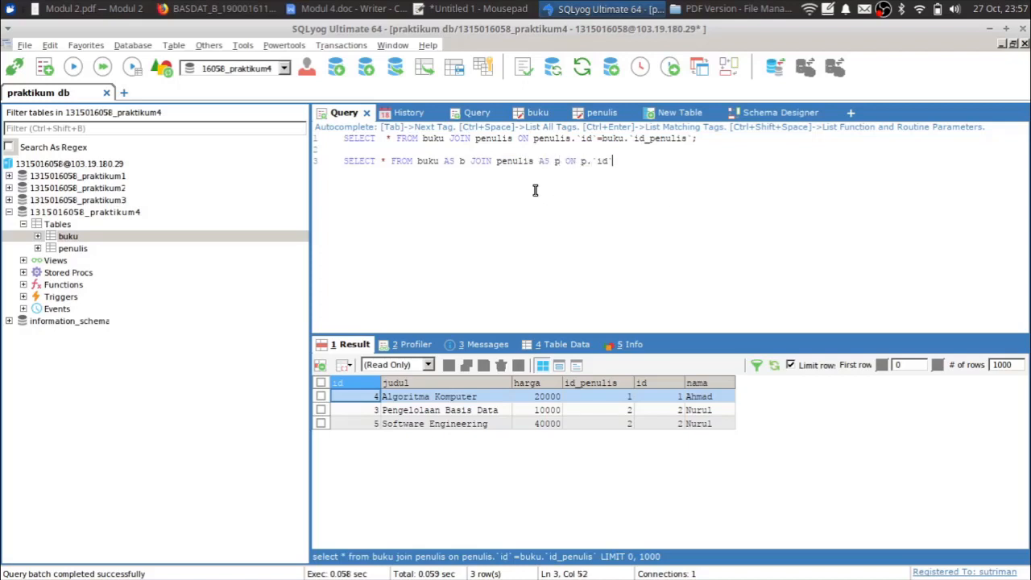
text(=b.)
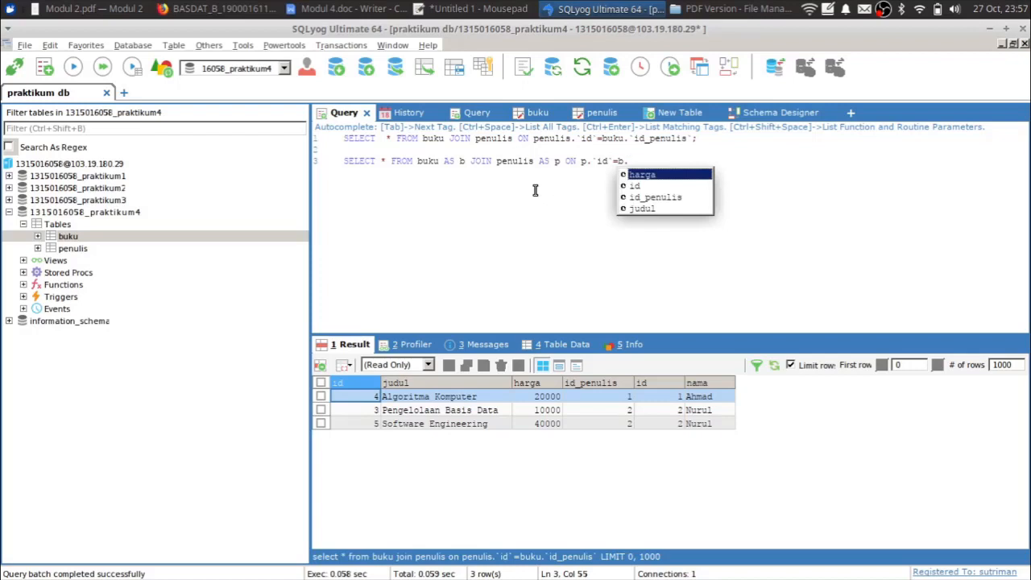
key(Down)
key(Down)
key(Return)
text(;)
key(Left)
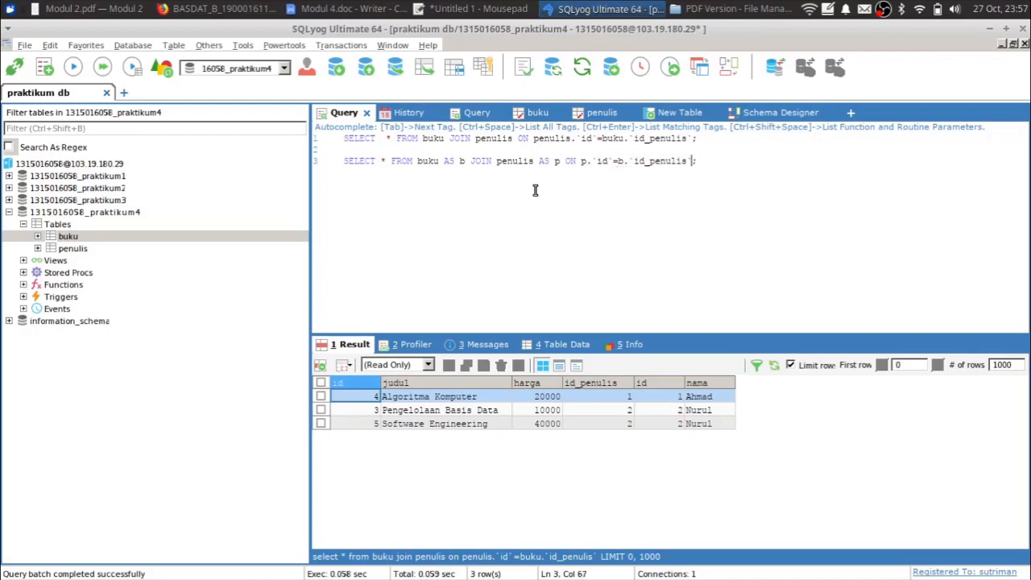
click(72, 67)
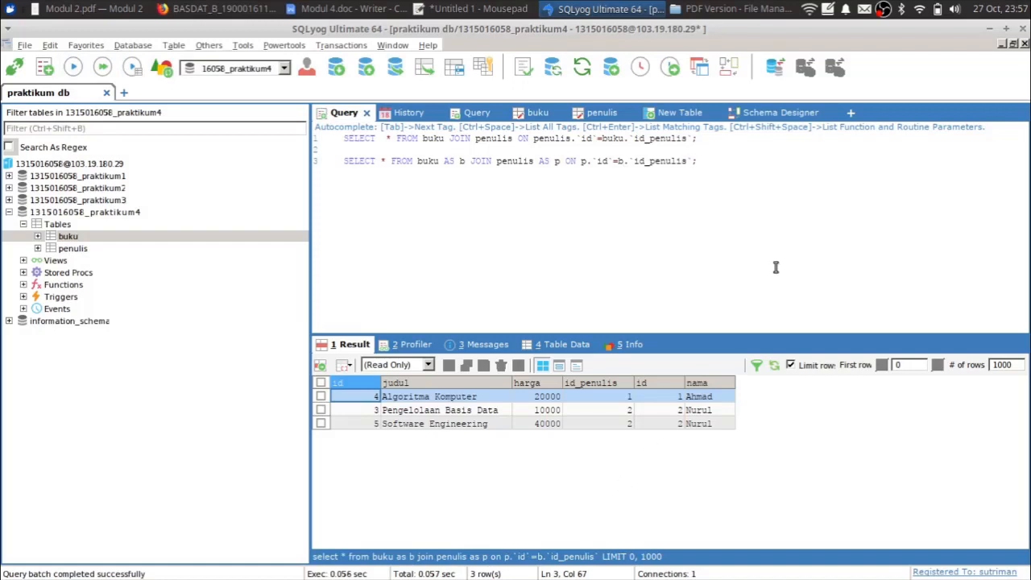
click(752, 161)
- Replace * with b.judul, b.harga, p.nama and rerun the aliased join
key(Up)
key(ctrl+Right)
key(ctrl+Right)
key(Delete)
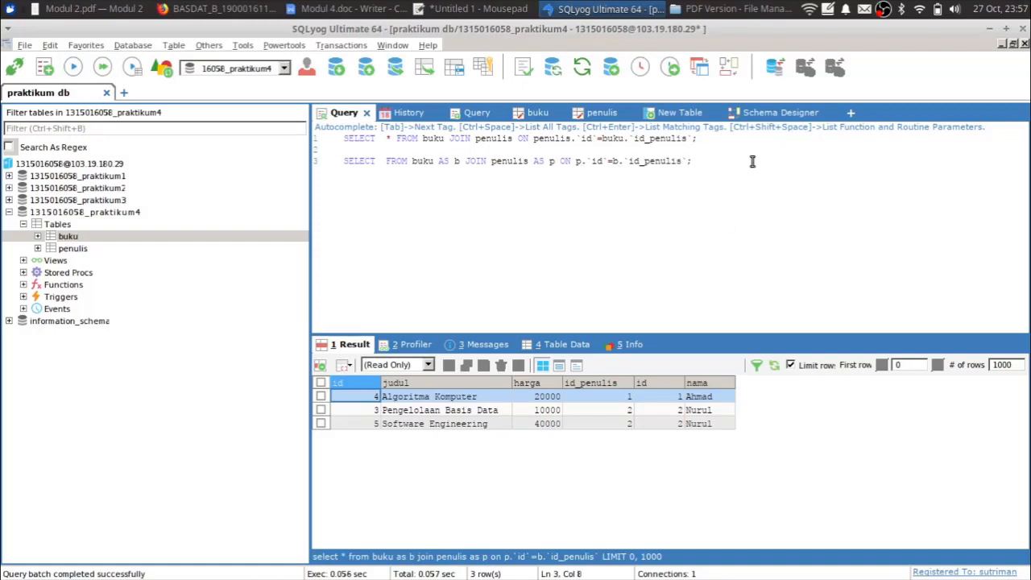
text(b.`judul`)
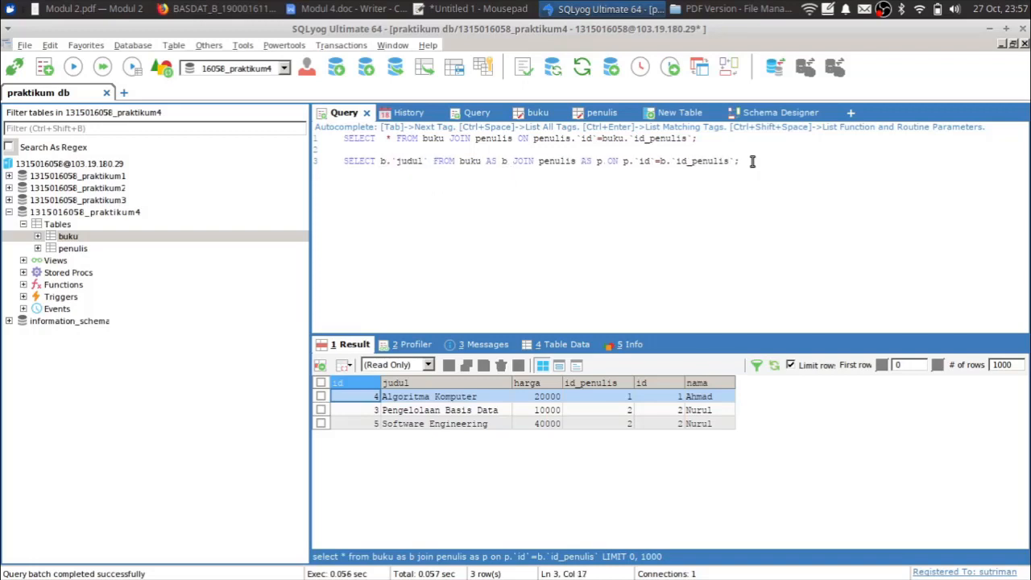
text(,b.)
key(Return)
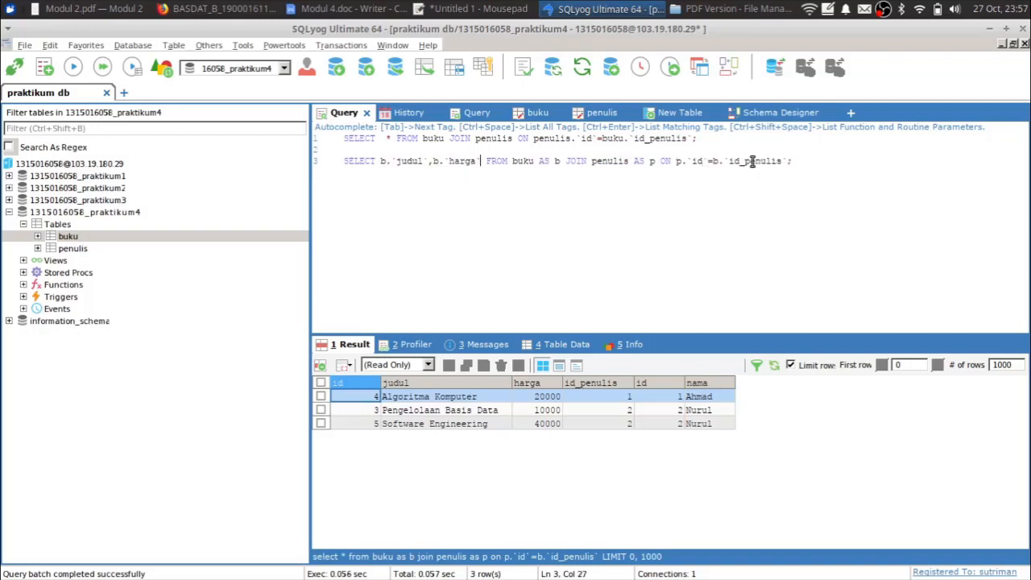
text(,)
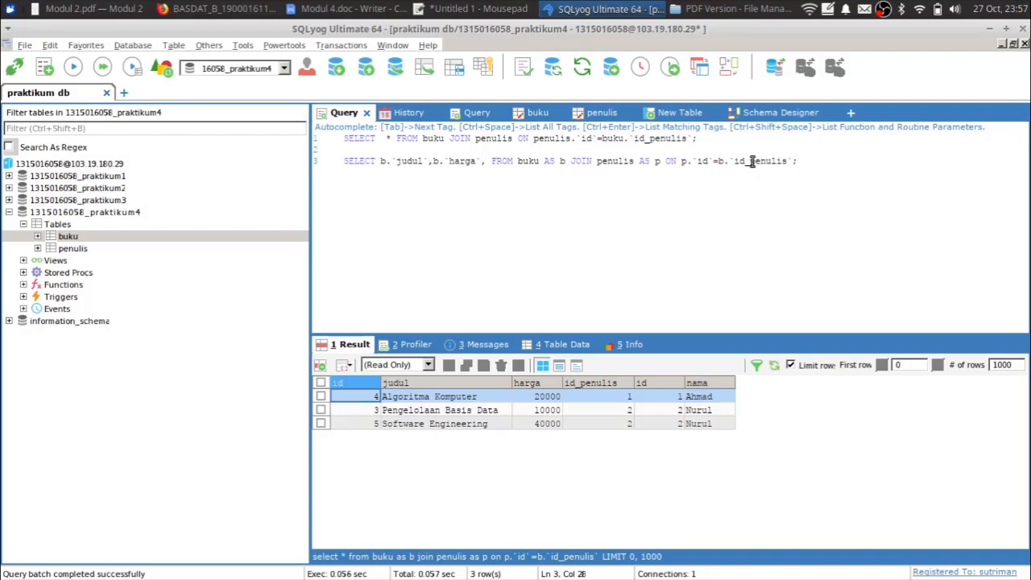
text(p.)
key(Down)
key(Return)
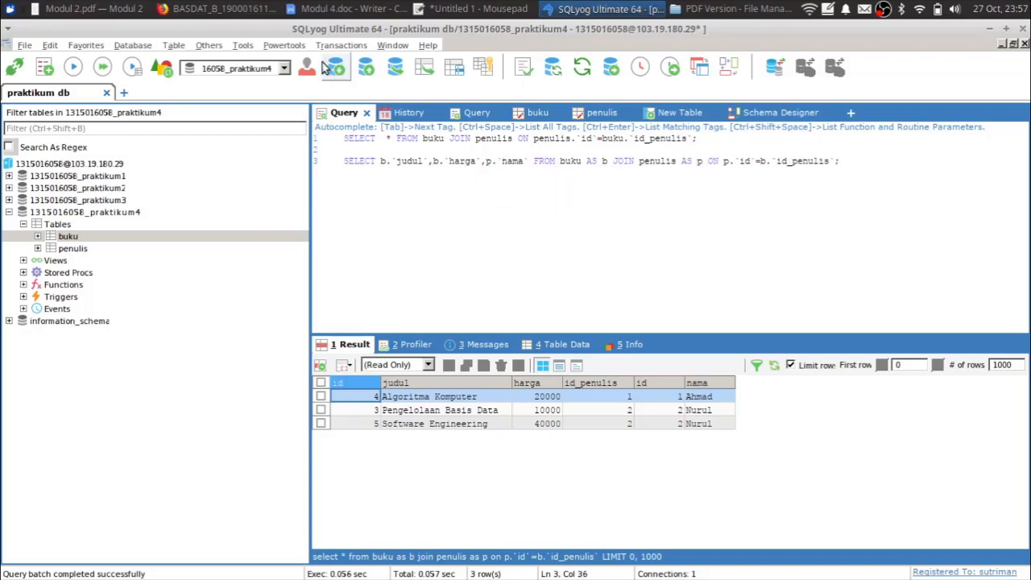
click(73, 67)
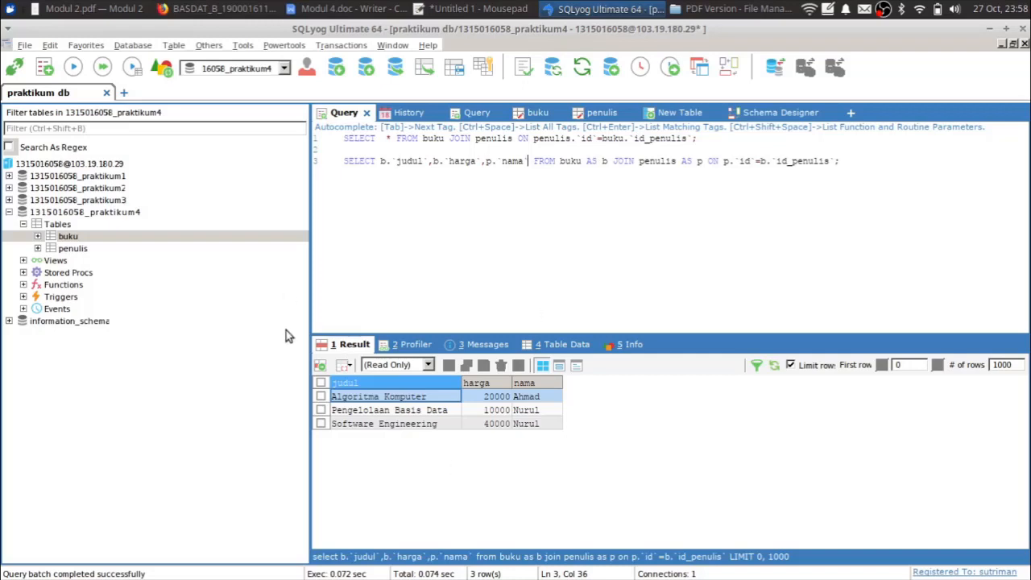
click(433, 161)
click(729, 215)
- In the Mousepad note, delete the numbered task lines 1 to 3
click(471, 9)
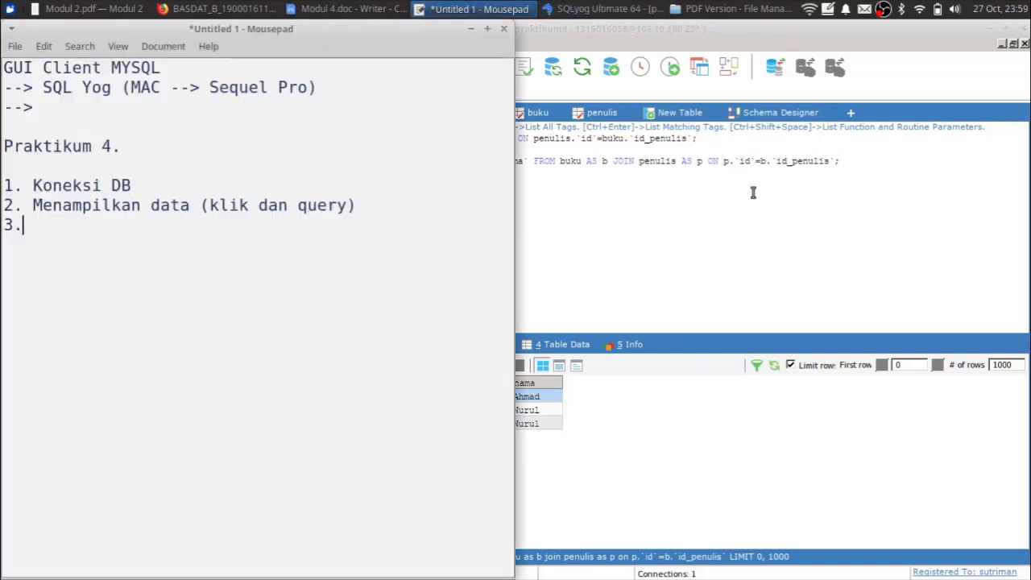
key(Return)
key(Return)
key(Return)
key(shift+Up)
key(shift+Up)
key(shift+Up)
key(shift+Up)
key(shift+Up)
key(BackSpace)
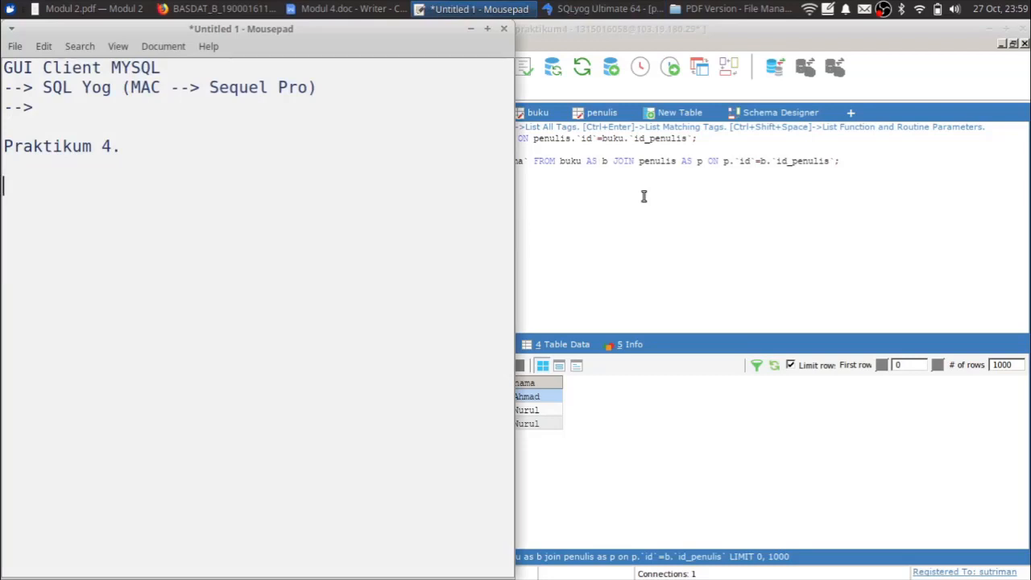
- Type the heading 'Tugasny:' followed by the line 'Lakukan seperti pada praktikum'
text(Tugasny:)
key(Return)
key(Return)
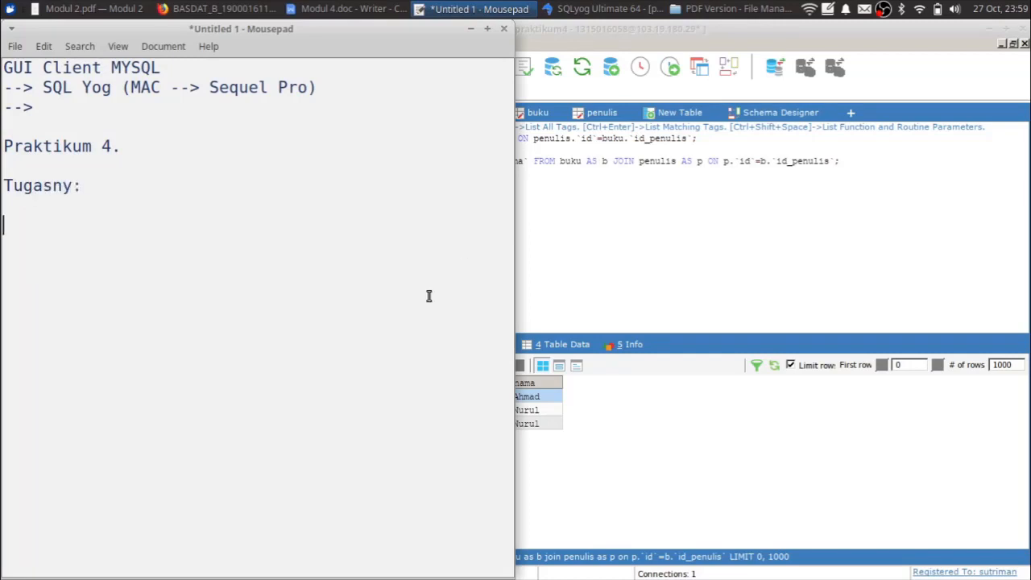
text(Lakukan )
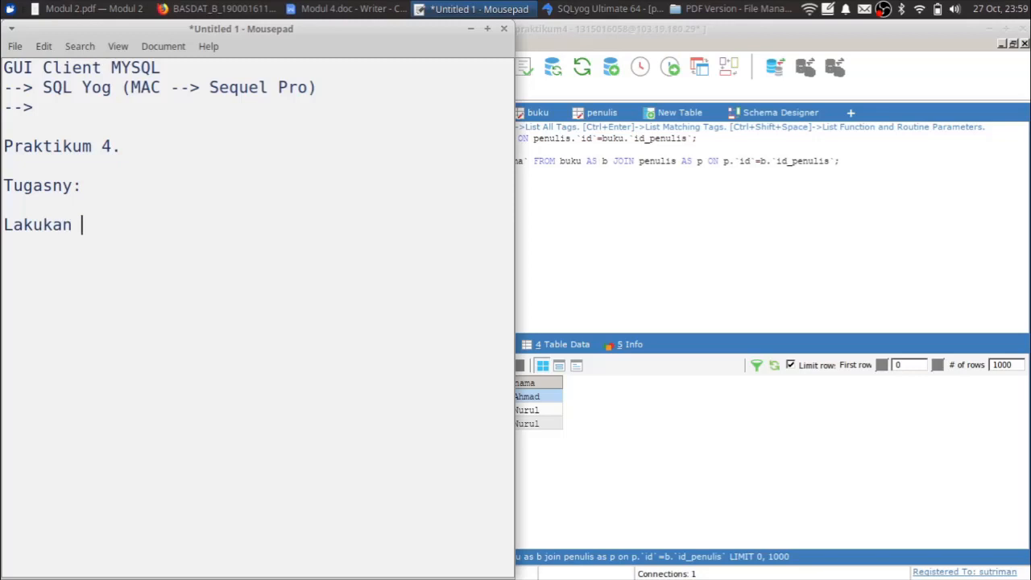
text(Se)
key(BackSpace)
key(BackSpace)
text(seperti pada praktikum)
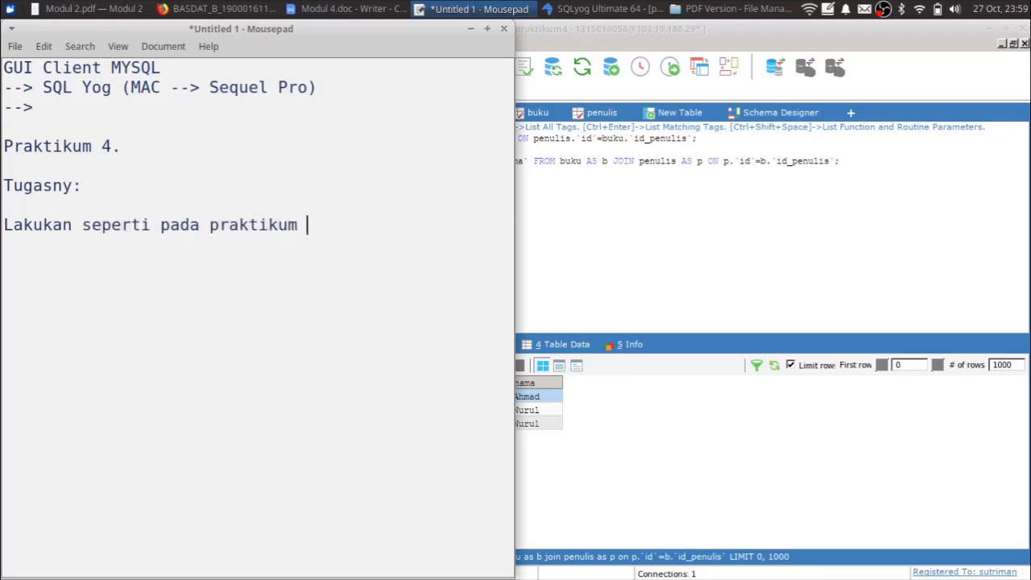
- In SQLyog, look over praktikum3's tables, then select praktikum2 and go back to the note
click(853, 291)
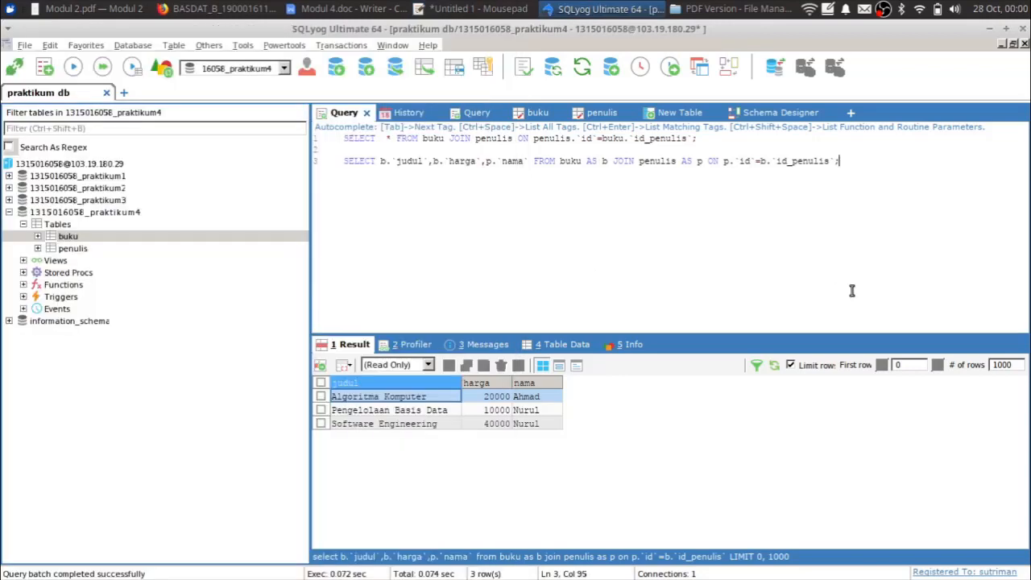
click(9, 201)
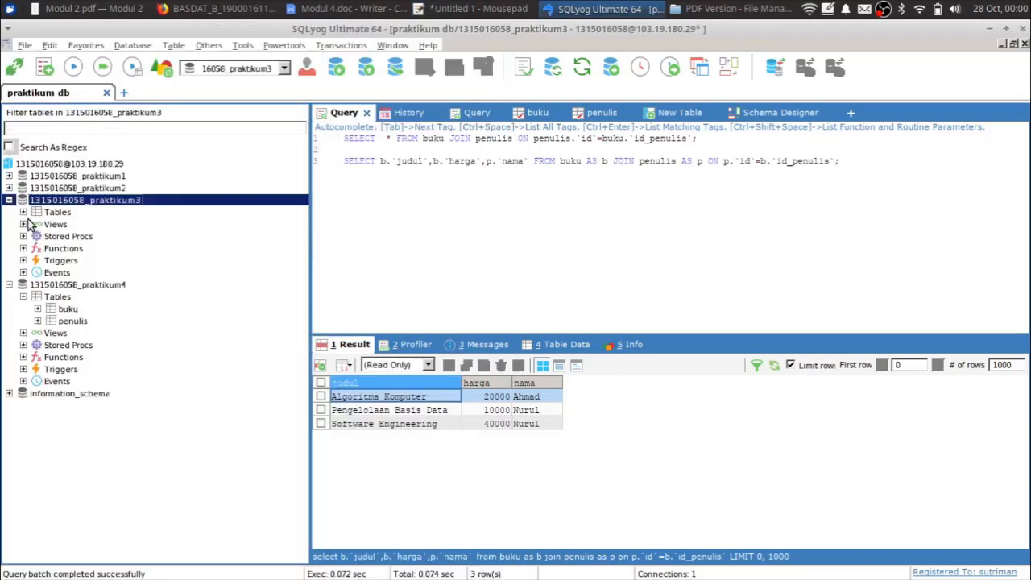
click(23, 212)
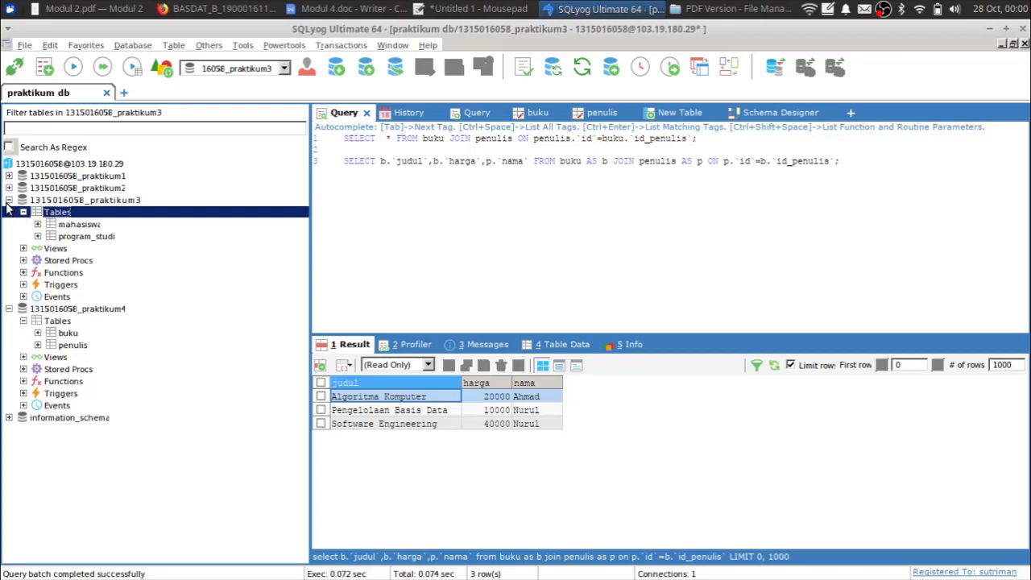
click(9, 200)
click(9, 187)
click(9, 187)
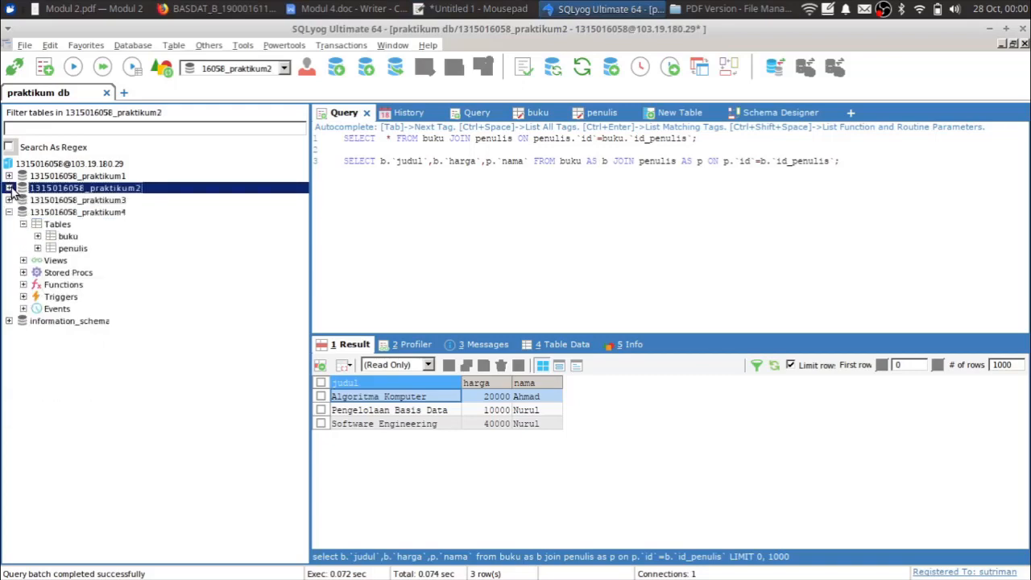
click(478, 9)
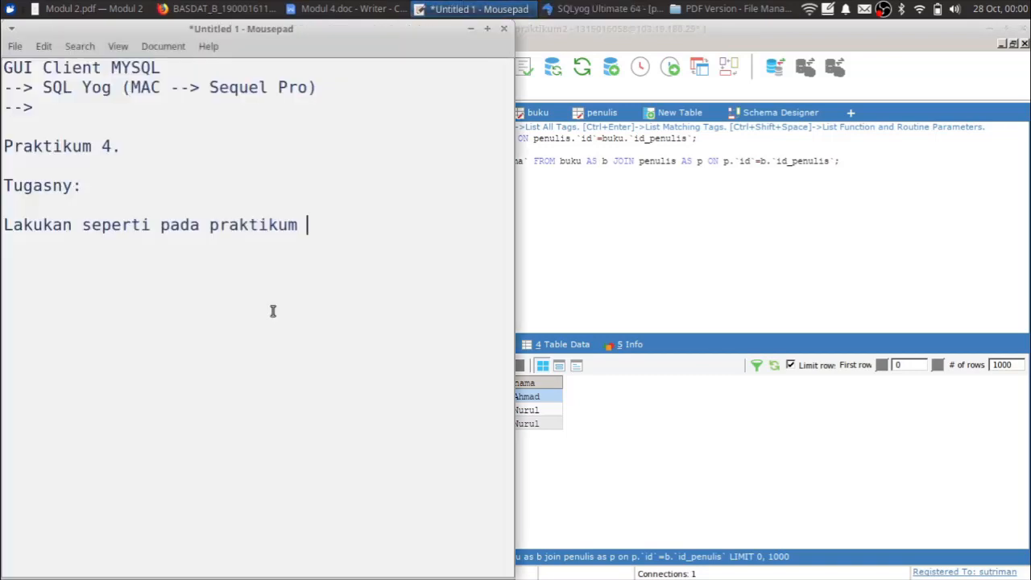
- Finish the task line as 'Lakukan seperti pada praktikum 2 dengan SQL YOG' and start a new line
text(2 dengan SQL Y)
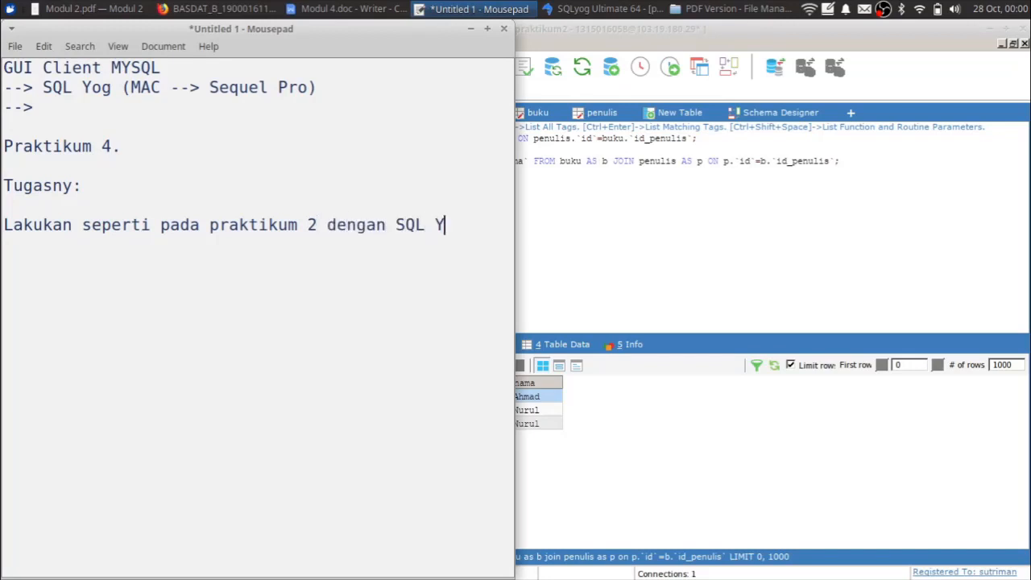
text(OG)
key(Return)
- Expand praktikum2's tables in SQLyog, glancing at the note in between
click(529, 272)
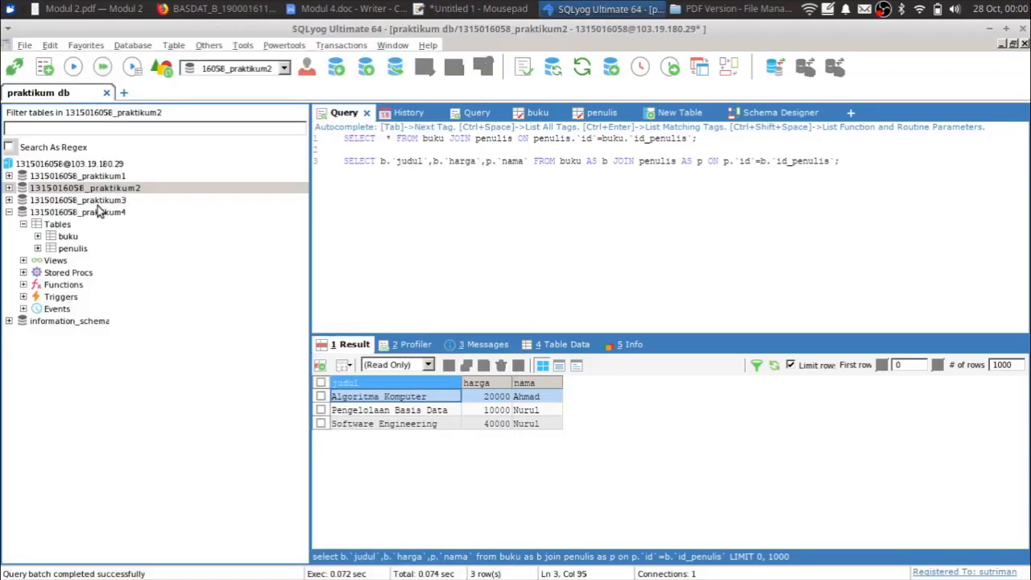
double_click(24, 191)
double_click(30, 201)
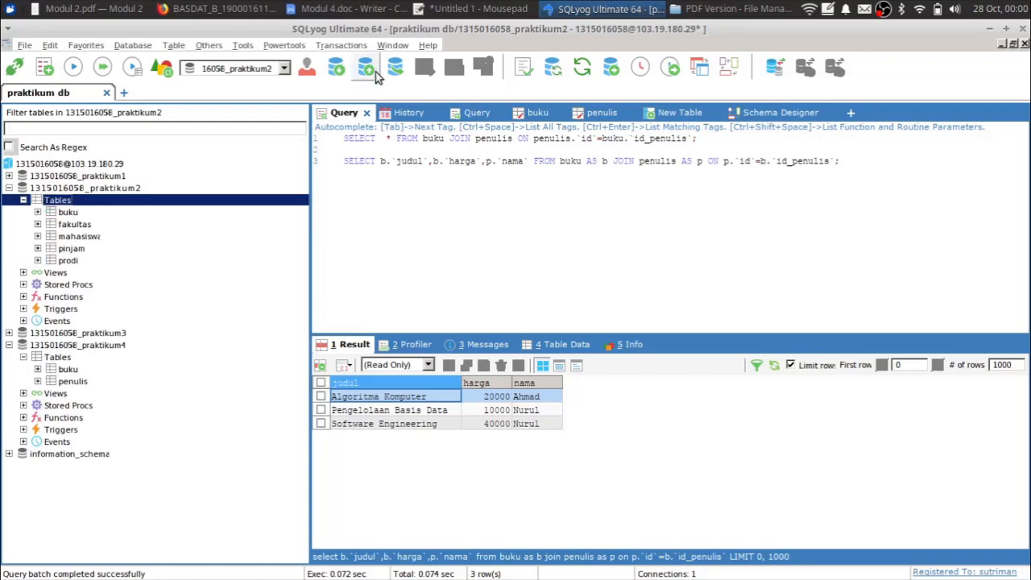
click(480, 9)
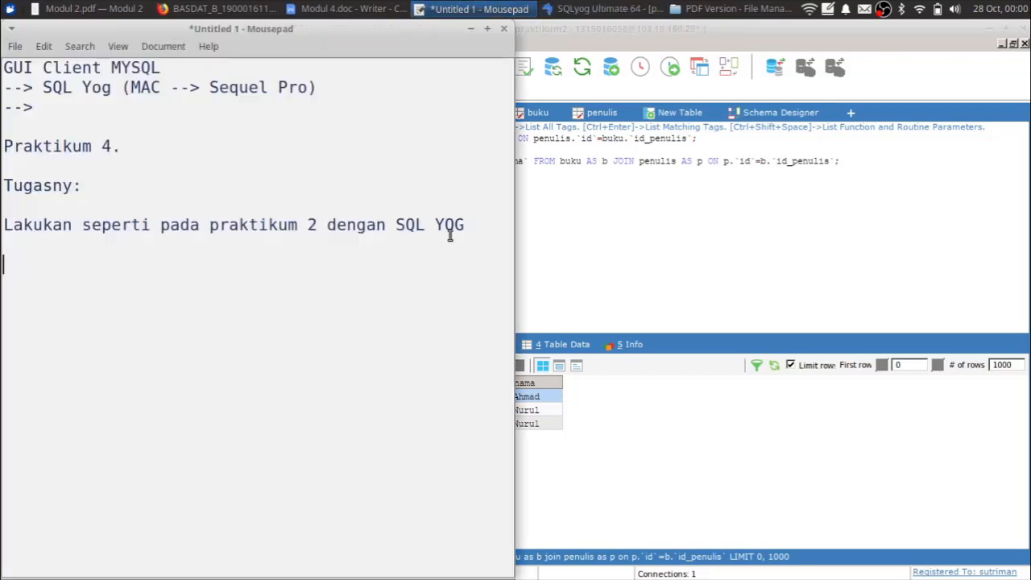
click(656, 211)
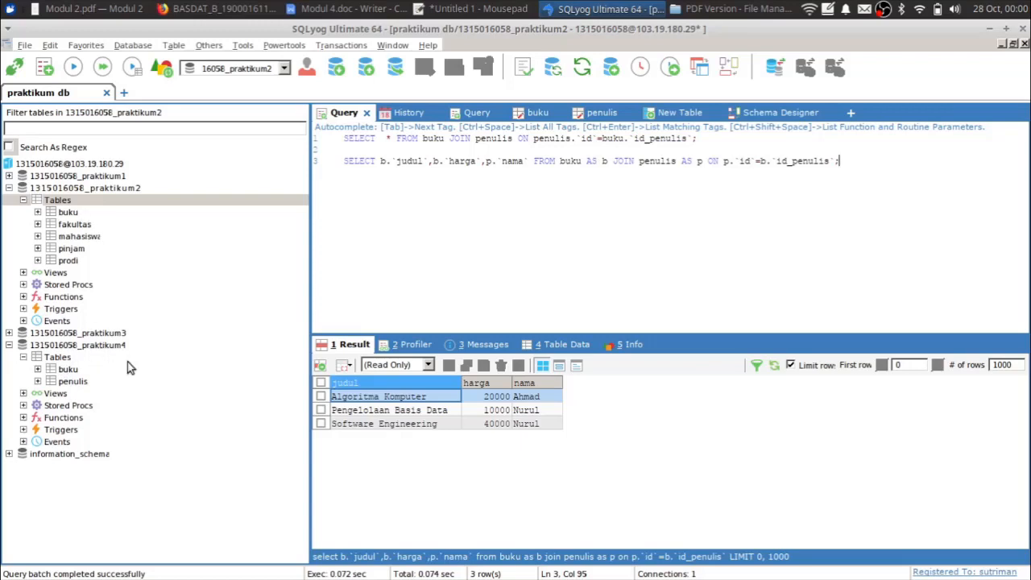
- Drop the buku table from praktikum4 so only penulis remains, and bring the Mousepad note forward
click(93, 347)
click(68, 370)
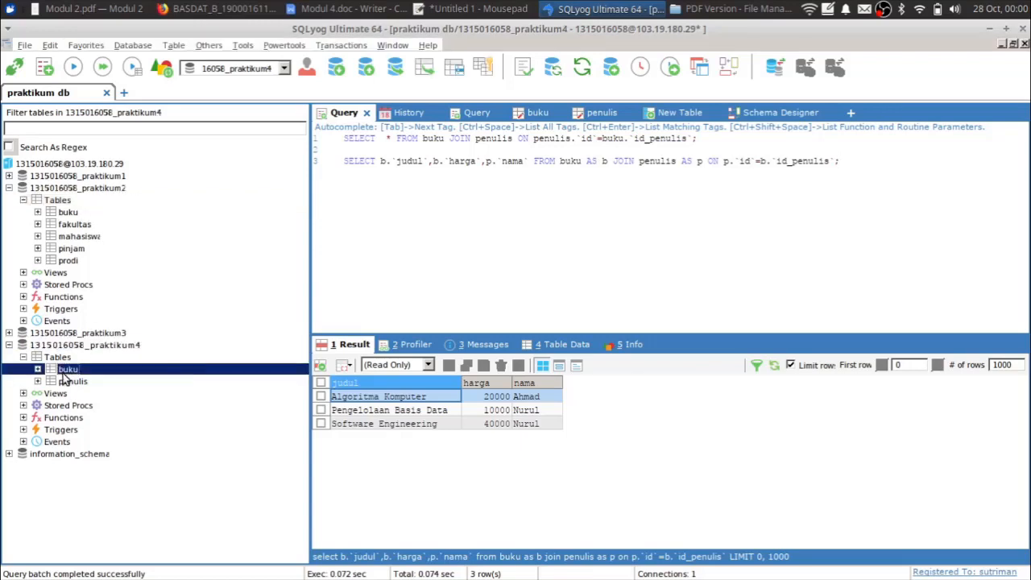
right_click(63, 375)
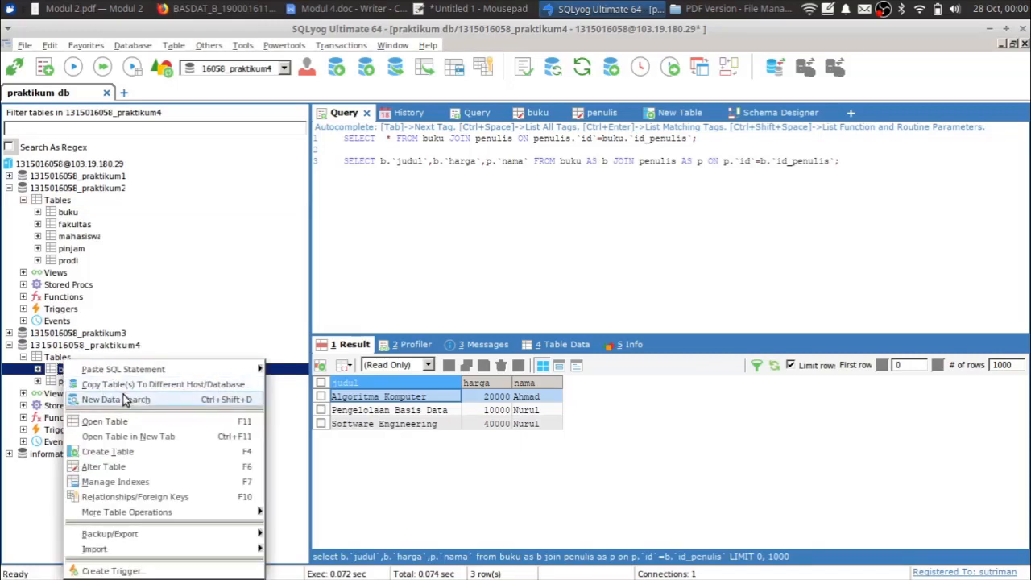
mouse_move(135, 510)
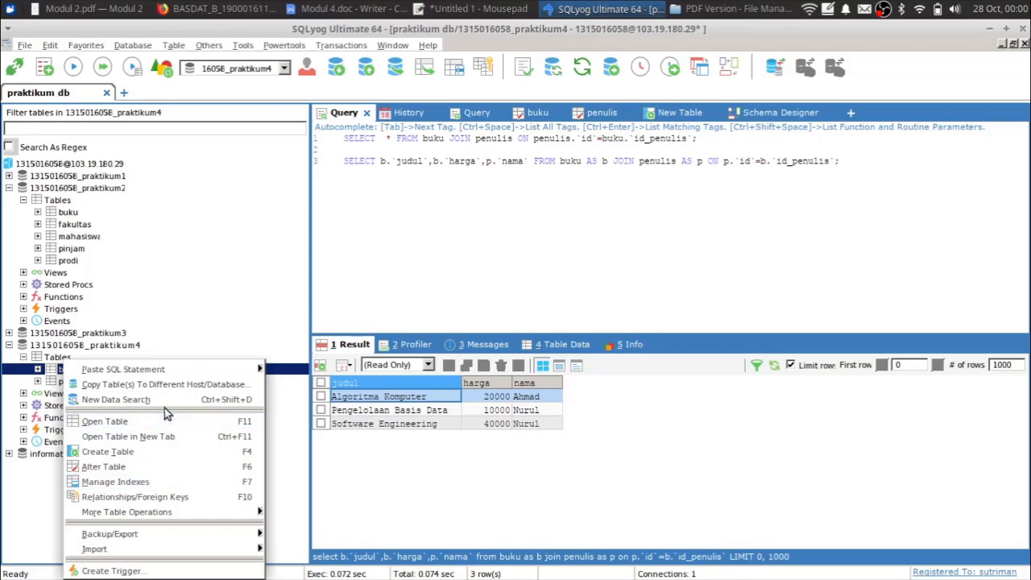
mouse_move(178, 512)
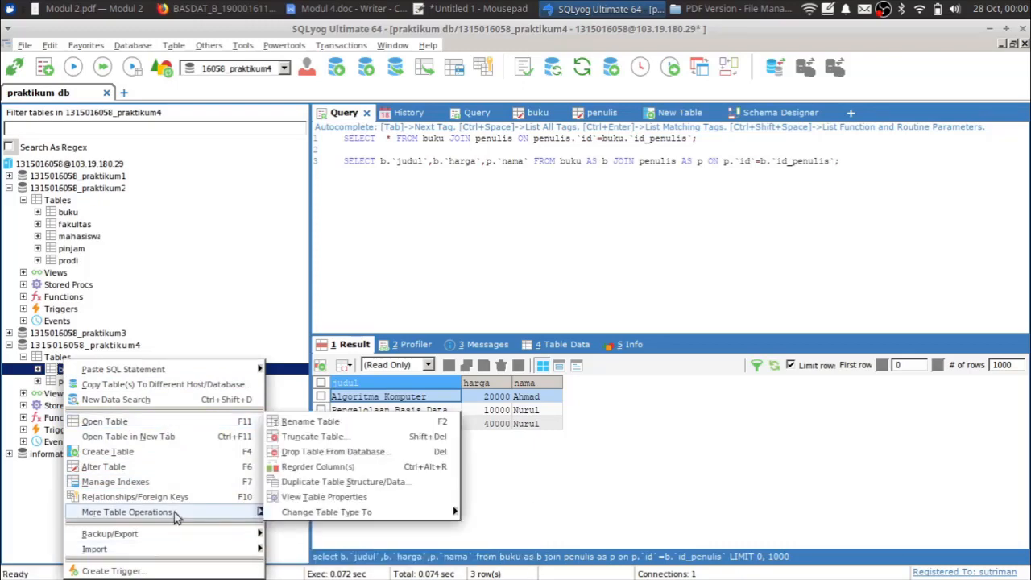
click(336, 453)
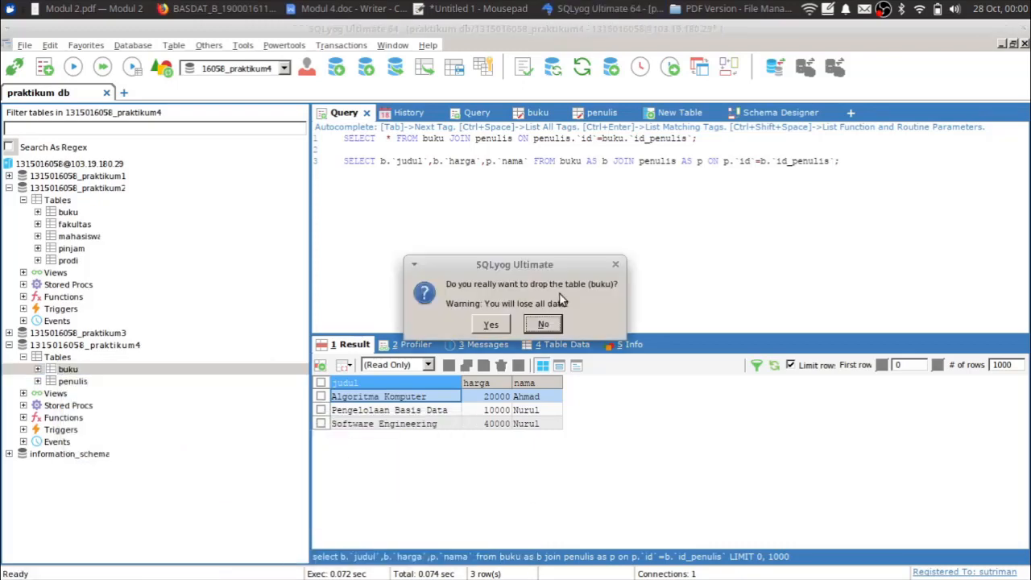
click(491, 329)
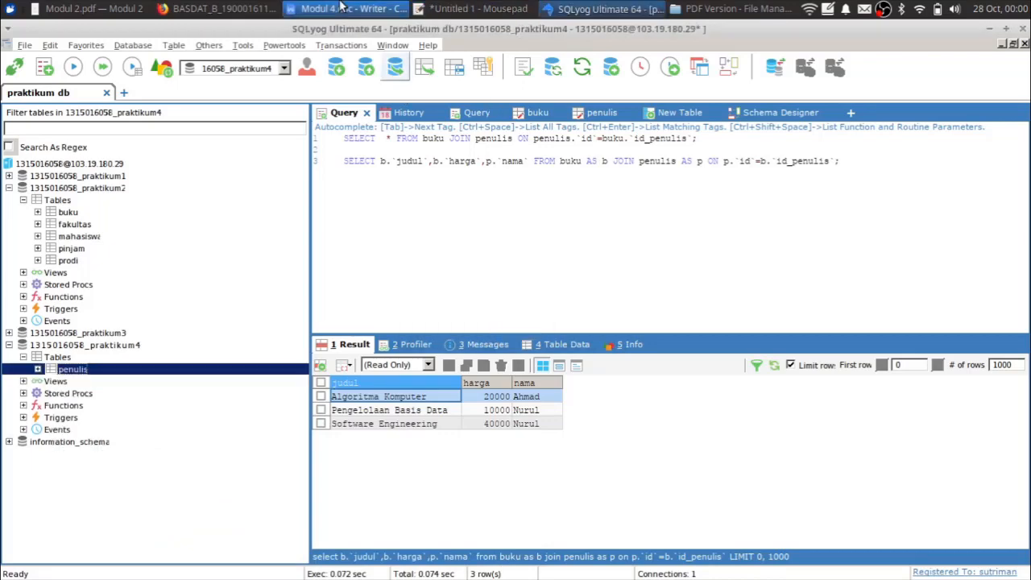
click(345, 8)
click(479, 8)
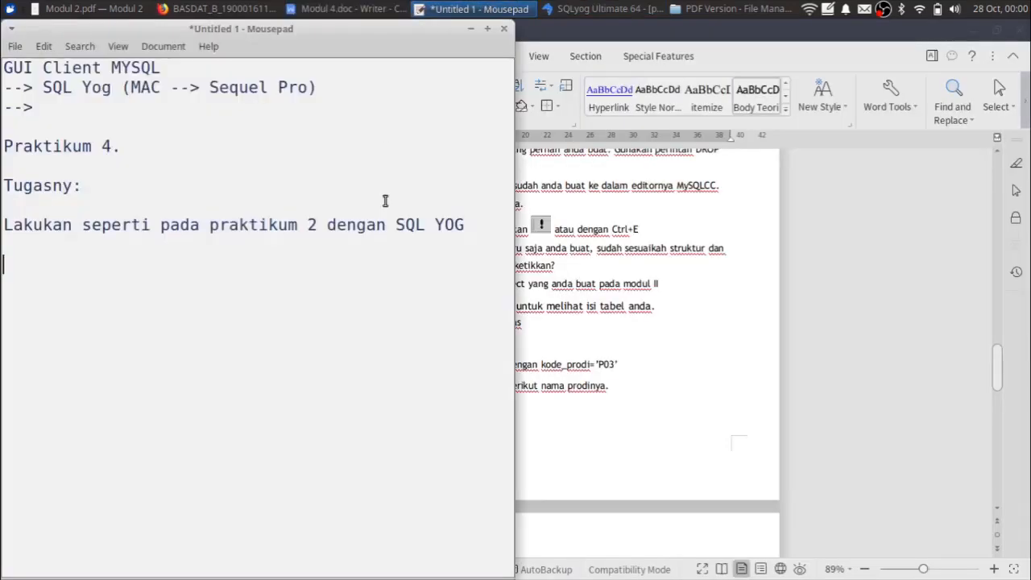
- Replace the old task line with '1. Hapus semua tabel yang ada di DB Praktikum 3.'
click(382, 253)
key(shift+Up)
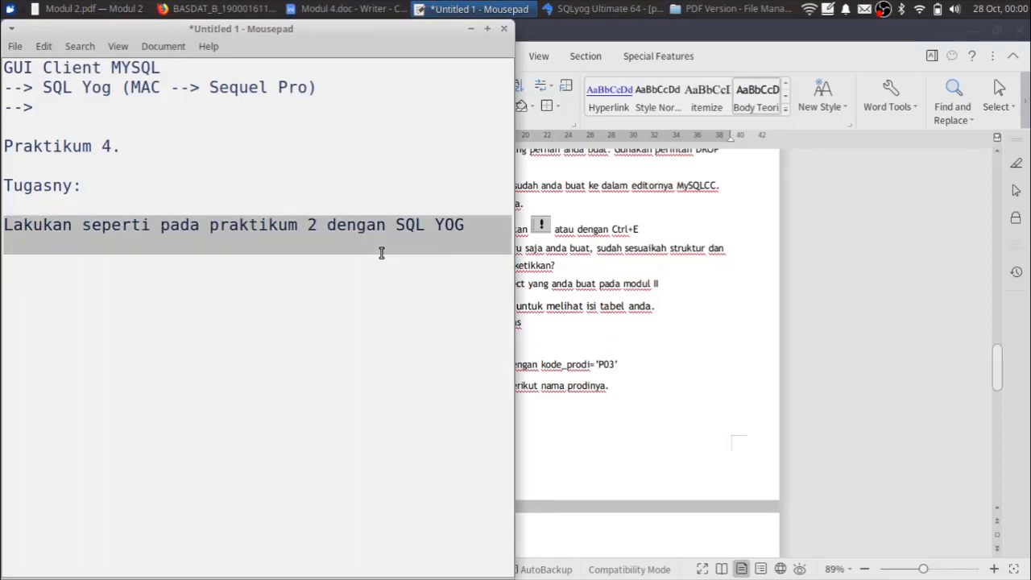
key(Print)
key(Escape)
key(BackSpace)
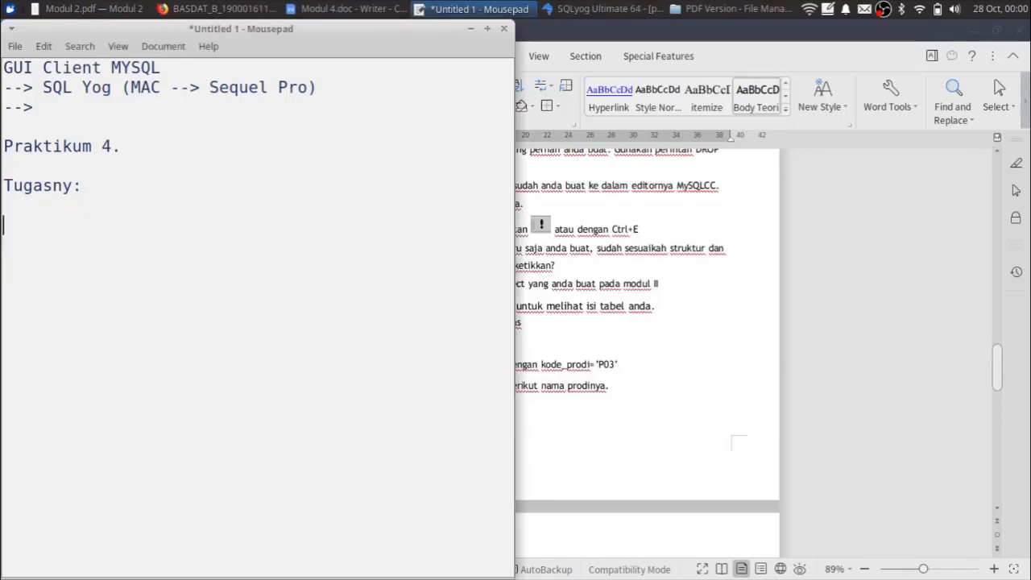
text(1. Hapus semua tabel yan)
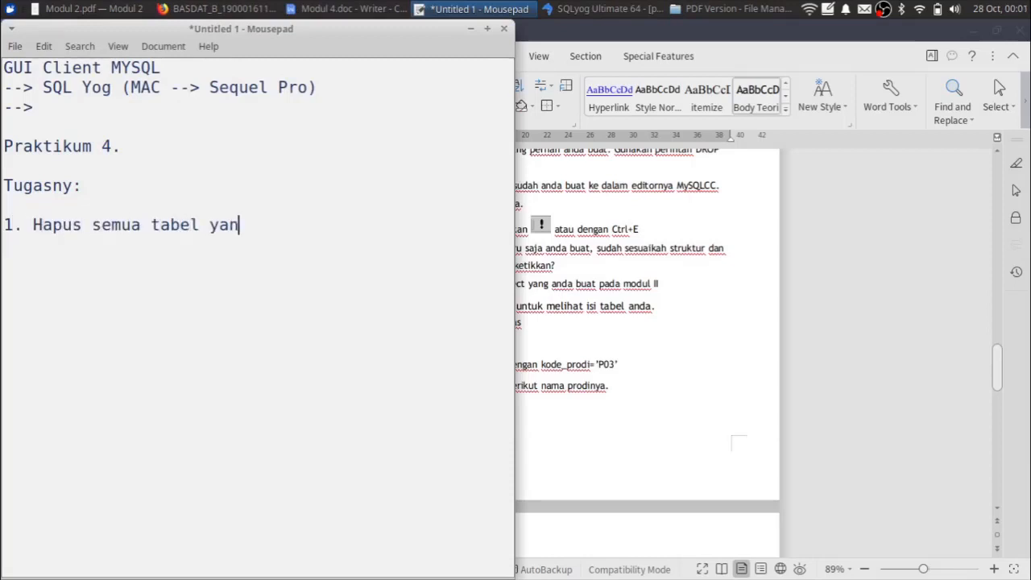
text(g ada di D)
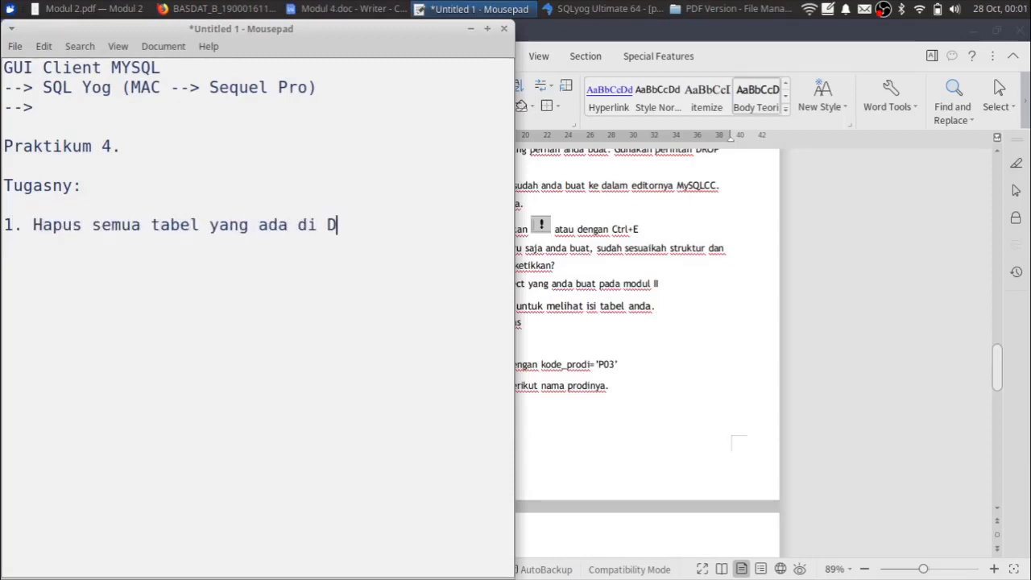
text(B Praktikum 3)
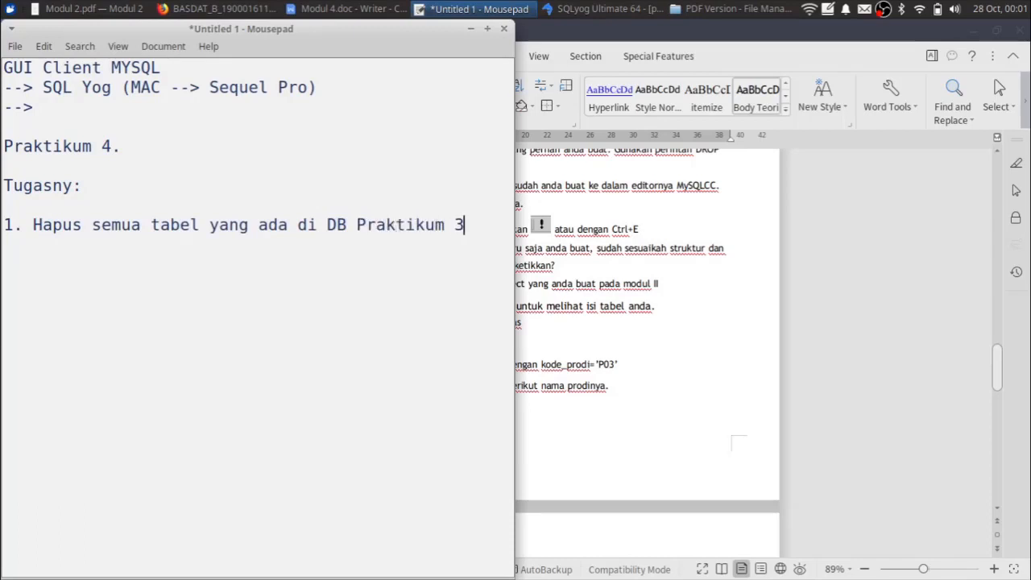
key(BackSpace)
text(4.)
key(Return)
- Write task 2, filling DB praktikum 4 with tables and data from praktikum 2, wrapped and indented
text(2. Isi semua tab)
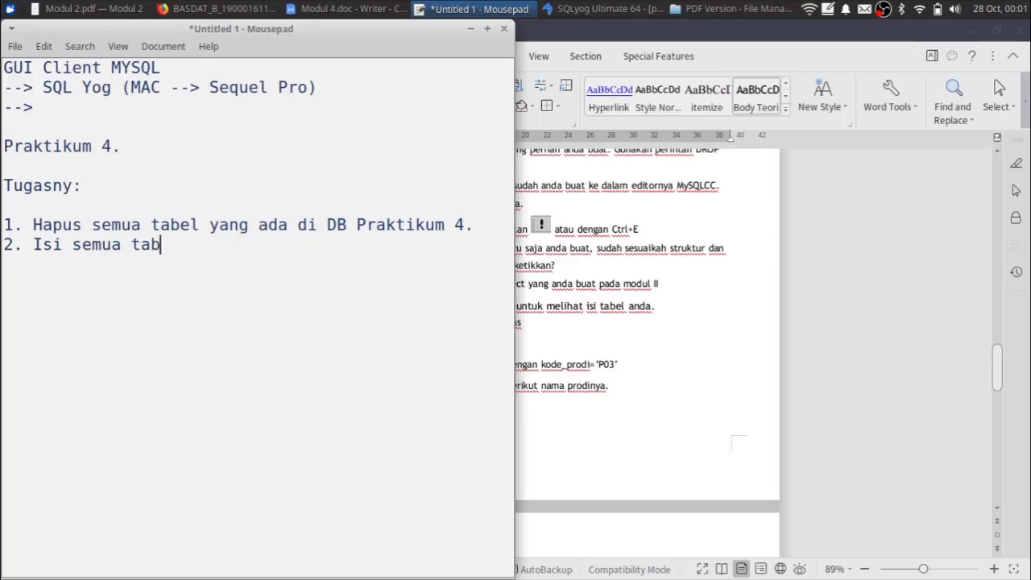
text(el)
key(ctrl+shift+Left)
key(ctrl+shift+Left)
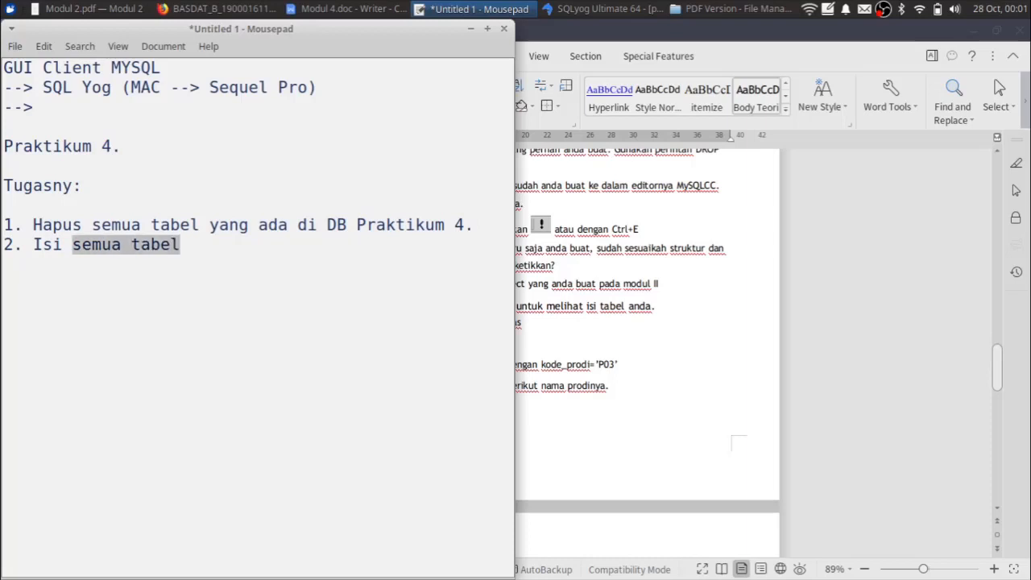
text(DB p)
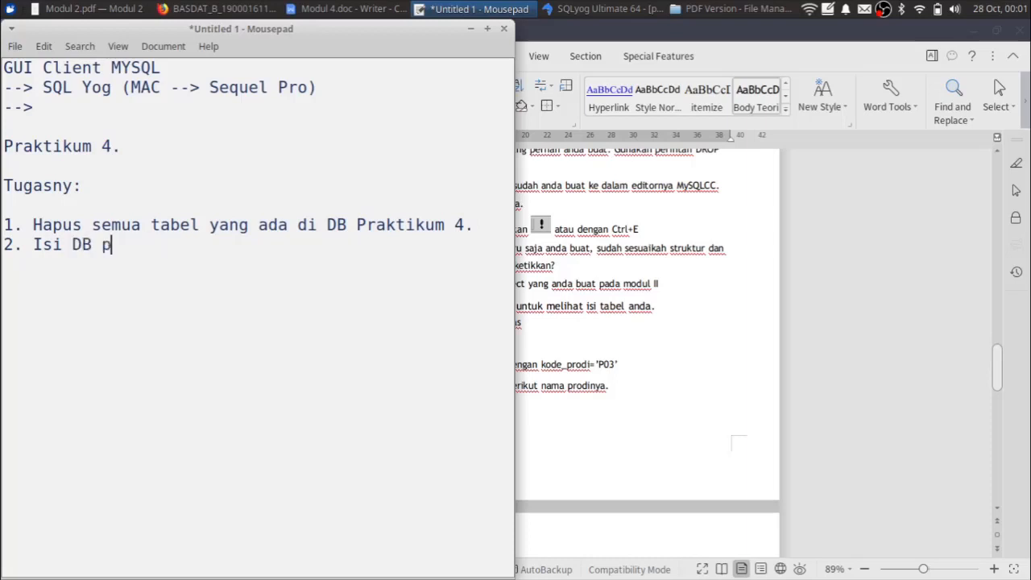
text(raktikum 4 dengan taely)
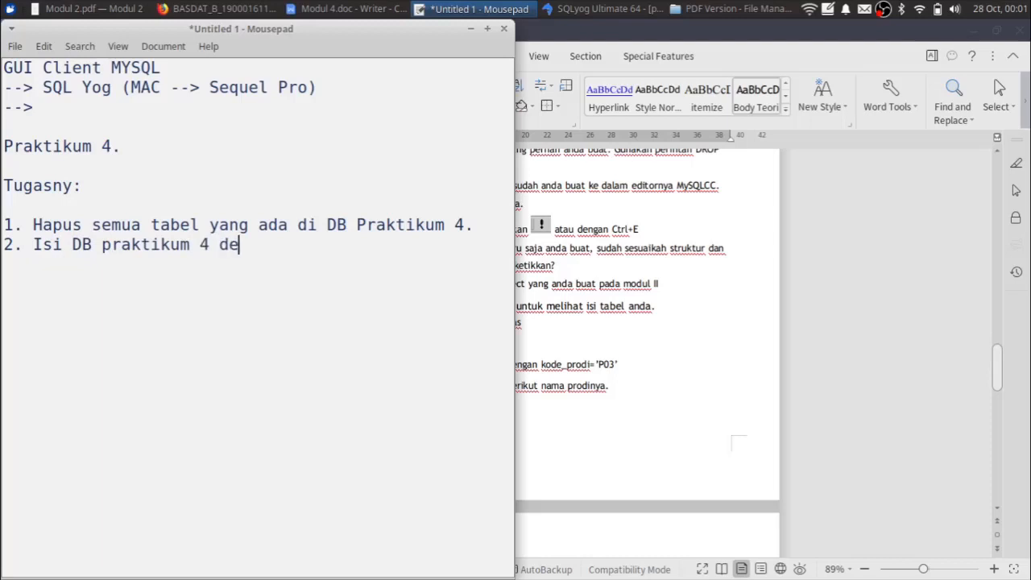
key(BackSpace)
key(BackSpace)
key(BackSpace)
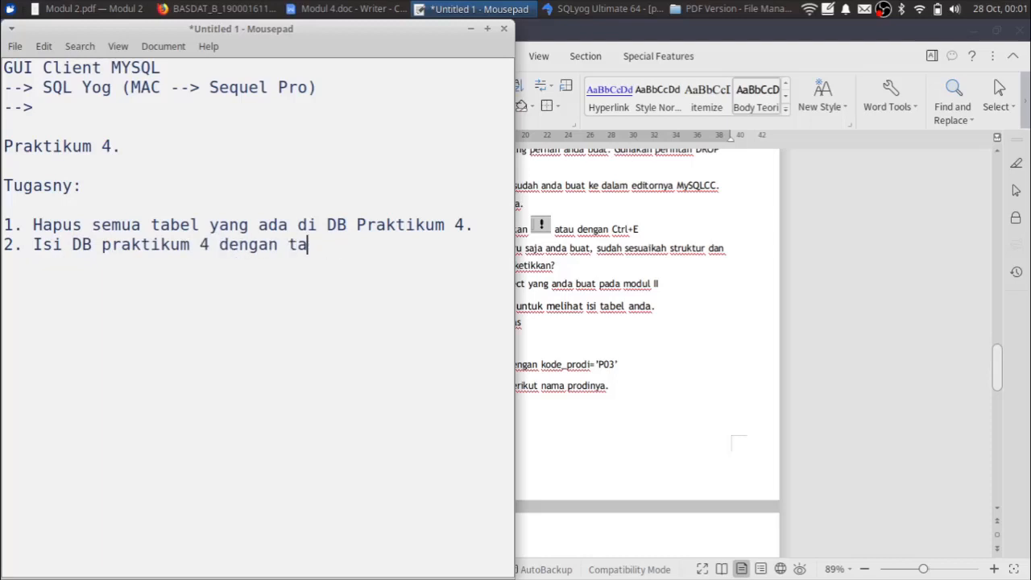
text(bel dan data y)
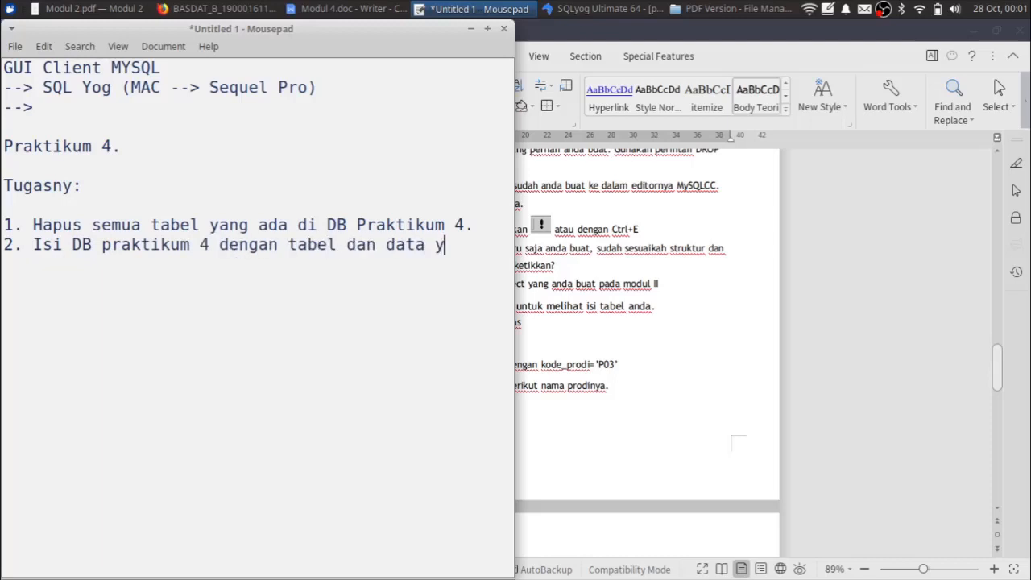
text(ang ada di praktium)
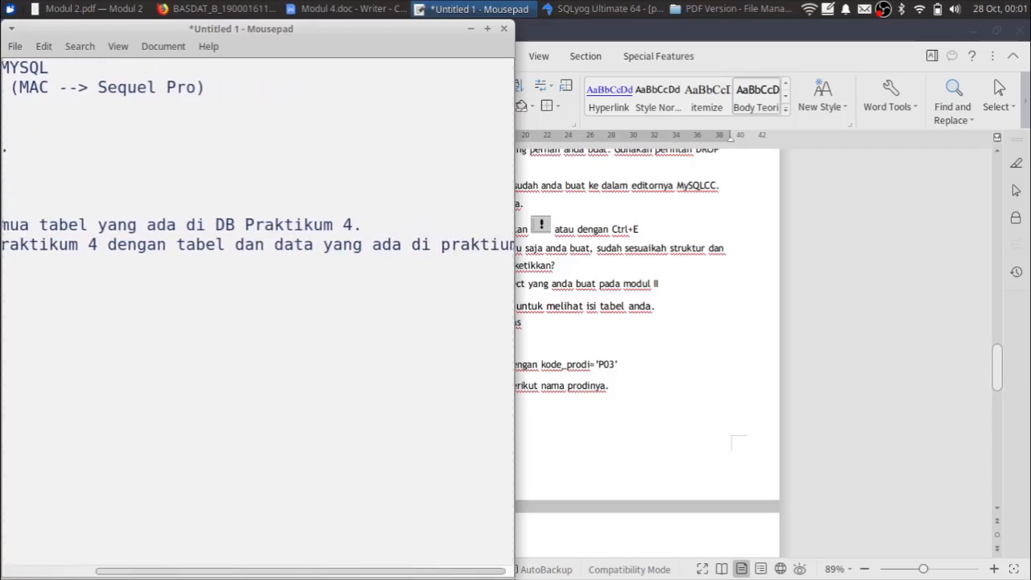
key(shift+ctrl+Left)
key(shift+ctrl+Left)
key(Right)
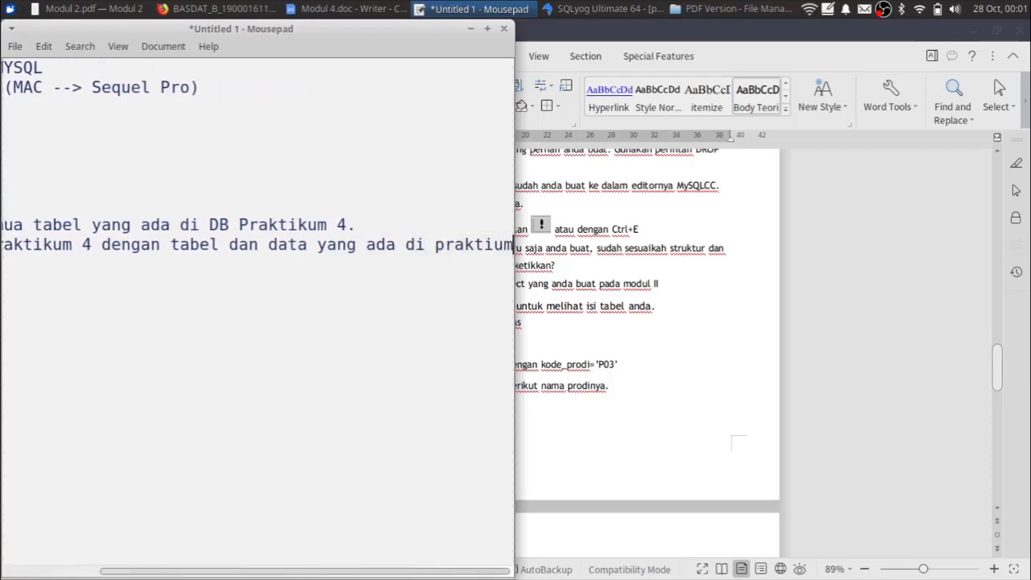
key(shift+ctrl+Left)
text(praktikum 3)
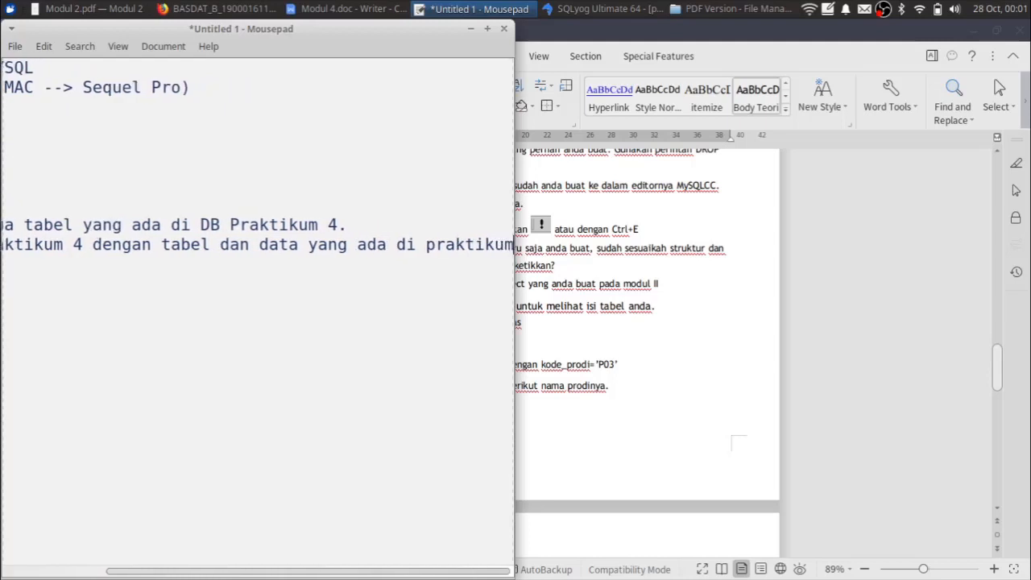
key(BackSpace)
text(2)
key(ctrl+Left)
key(ctrl+Left)
key(ctrl+Left)
key(ctrl+Left)
key(ctrl+Left)
key(ctrl+Left)
key(ctrl+Left)
key(ctrl+Left)
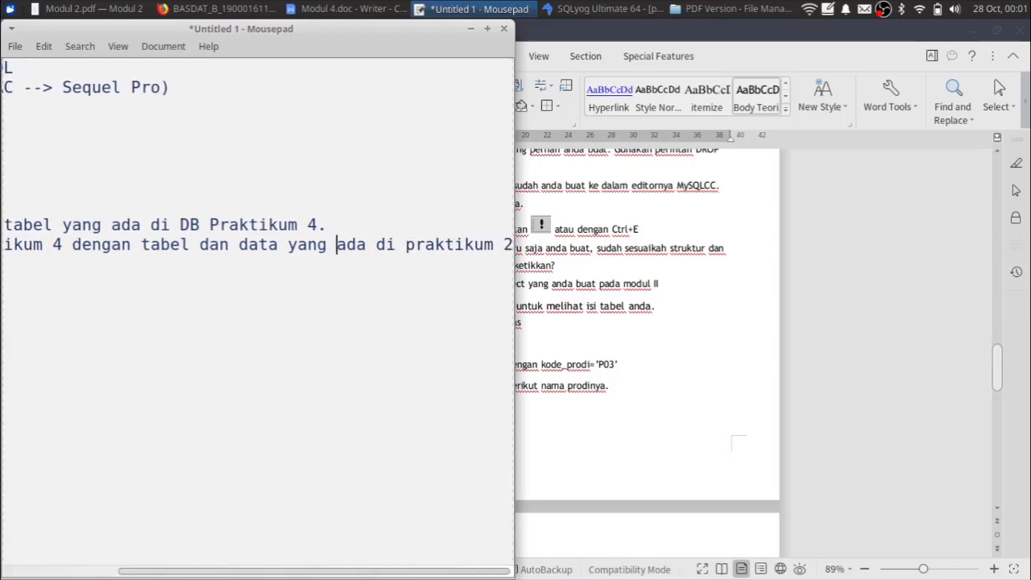
key(ctrl+Left)
key(Return)
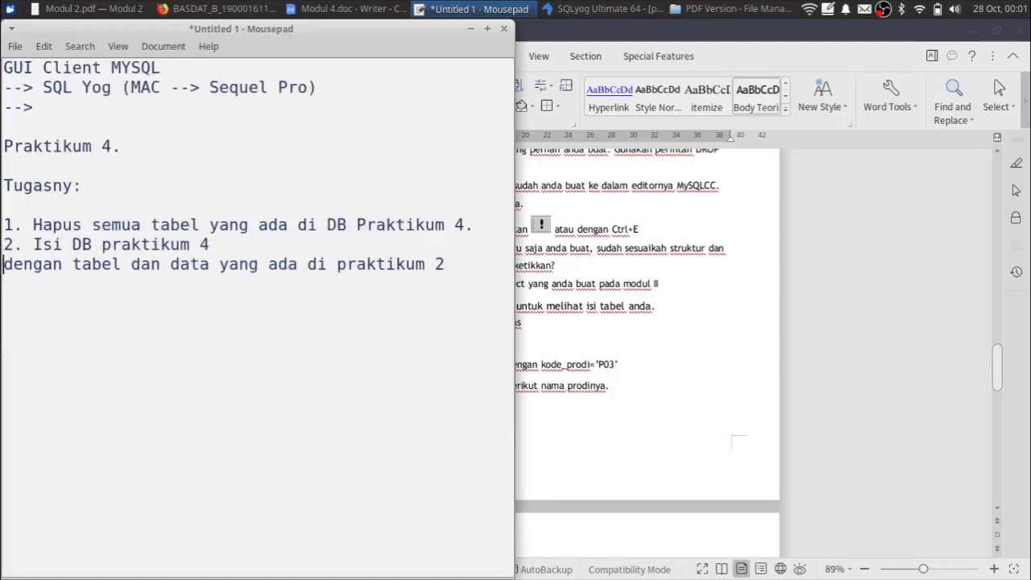
key(End)
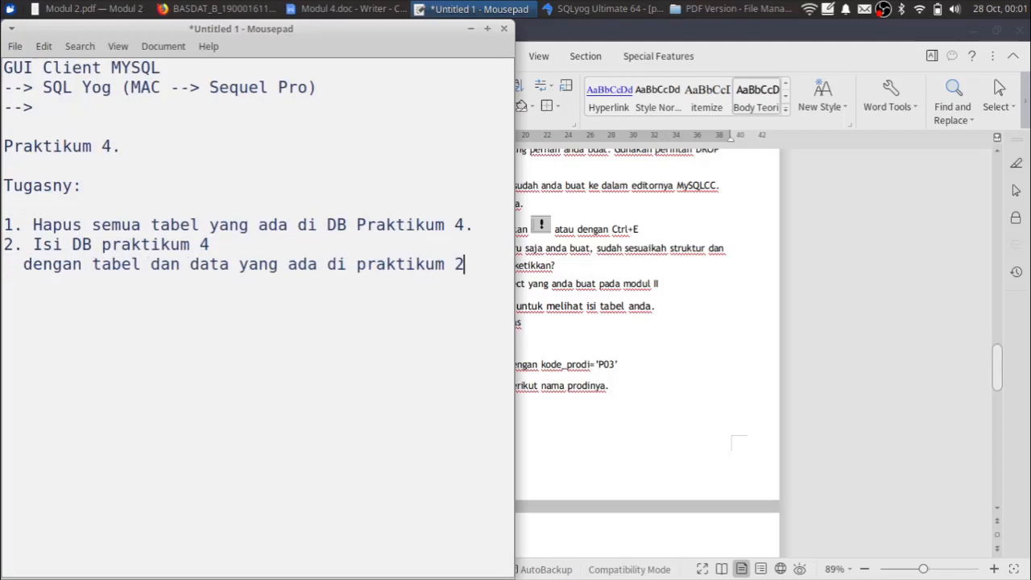
- Add task 3: '3. Coba beberapa query yang sudah teman-teman pelajari di praktikum 2 dan 3 denga SQL Yog'
key(Return)
text(3. Coba beberapa query ya)
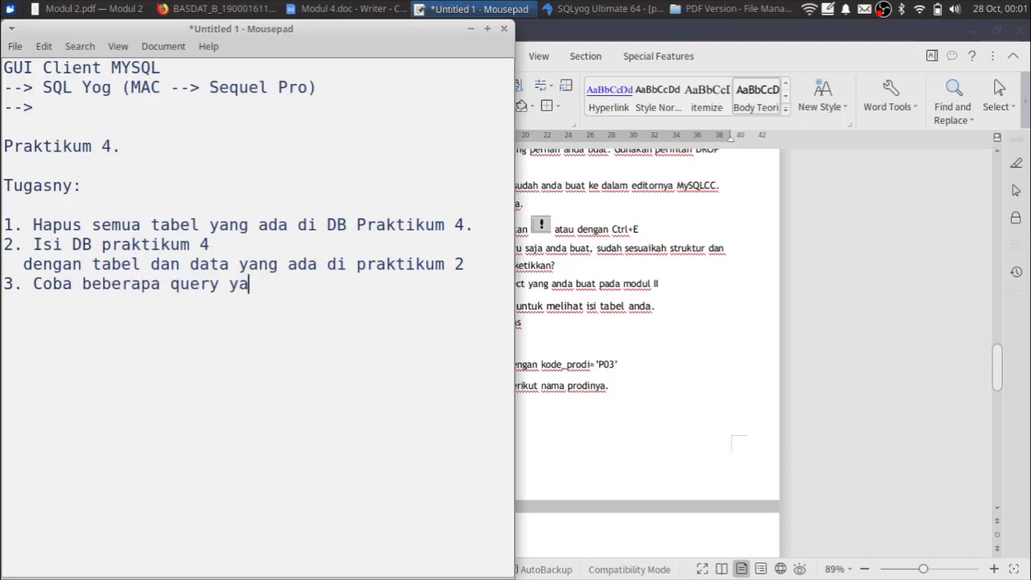
text(ng sudah teman-teman p)
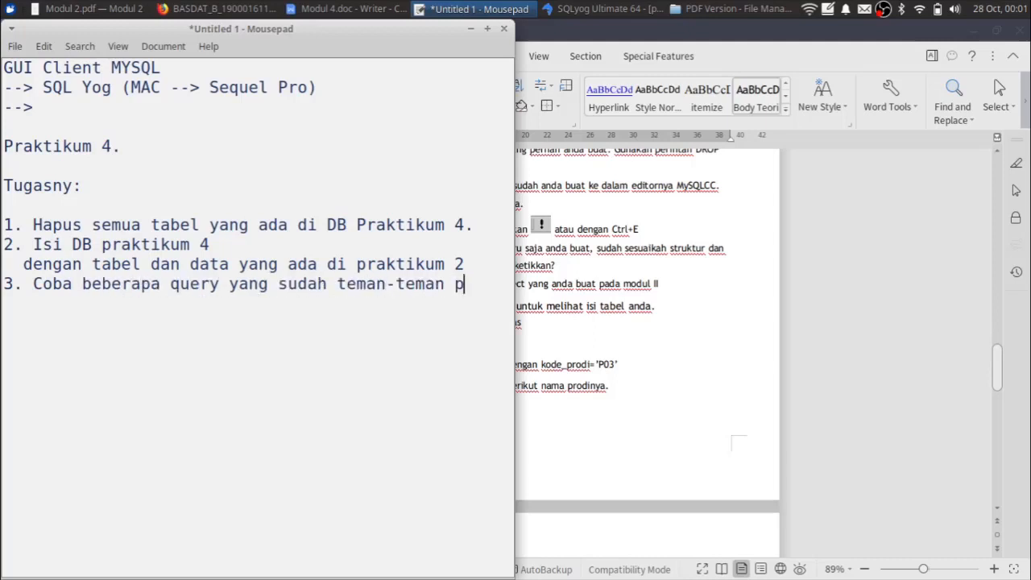
text(elajari)
key(Return)
text(di p)
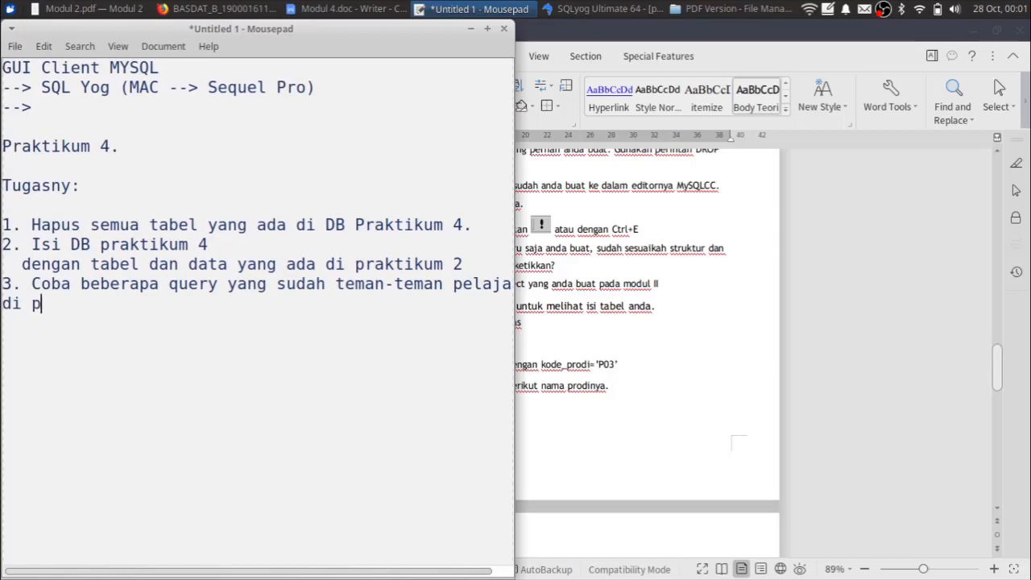
text(raktikum 2 dan )
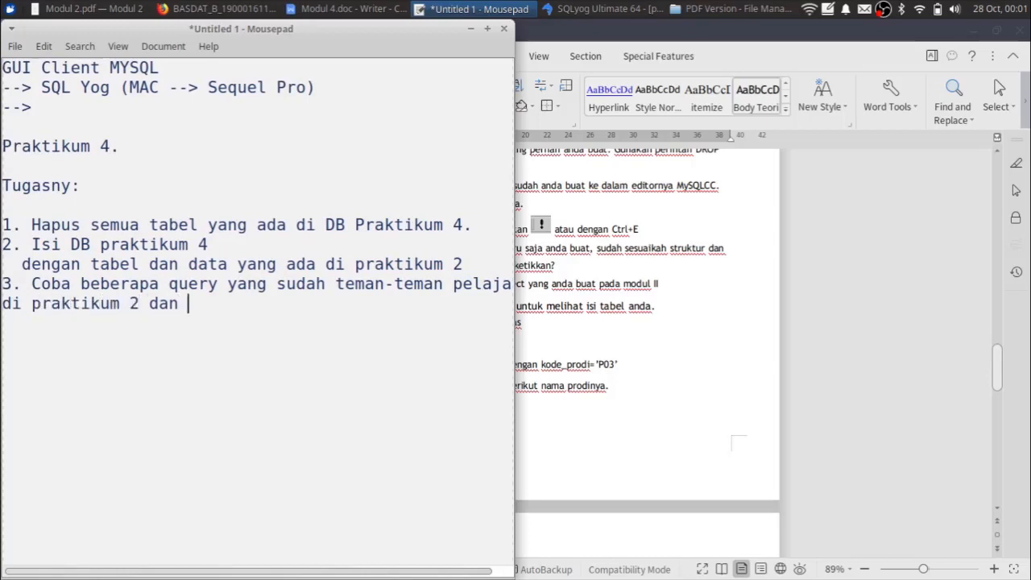
text(3 denga SQL Yog)
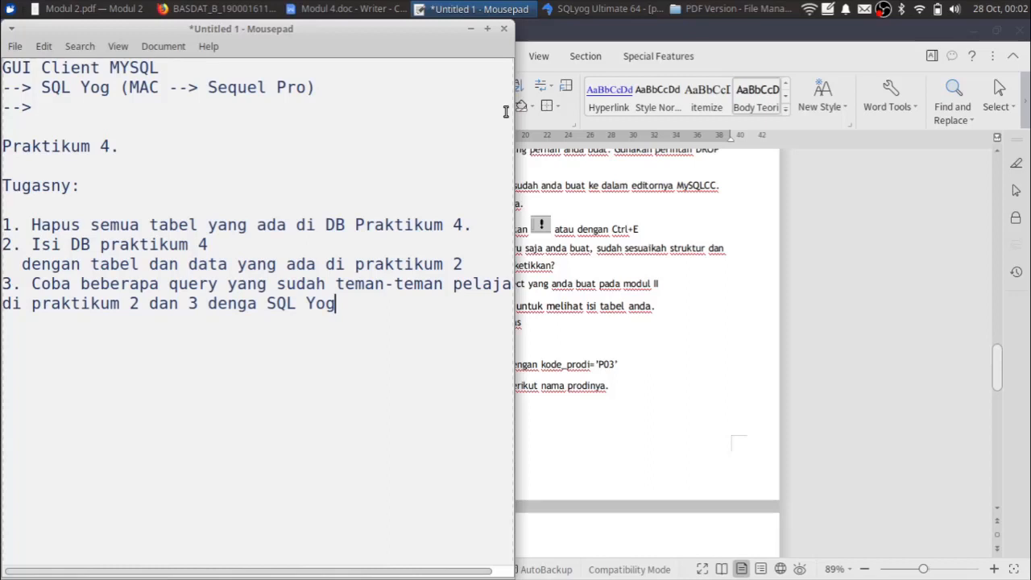
right_click(884, 9)
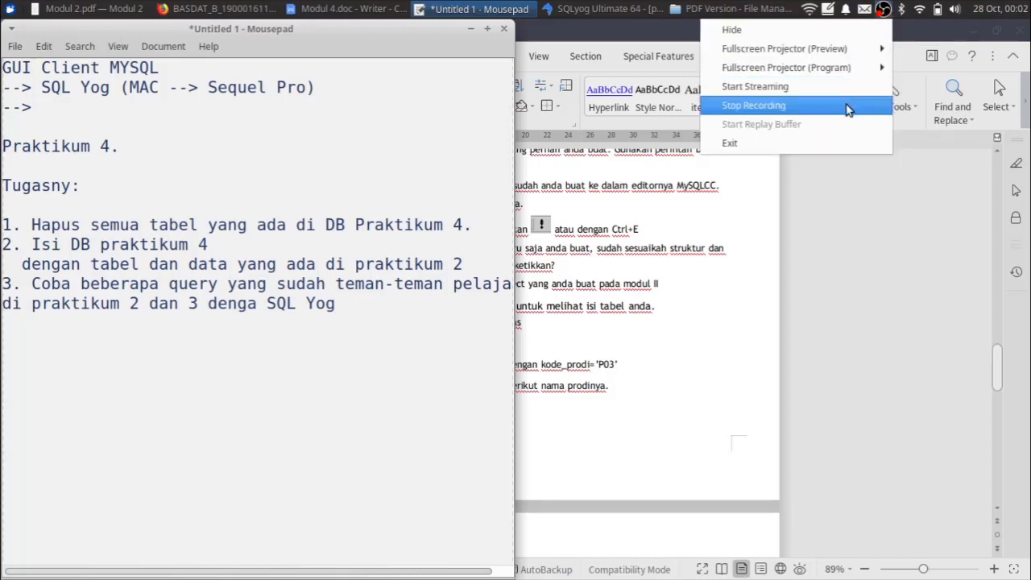